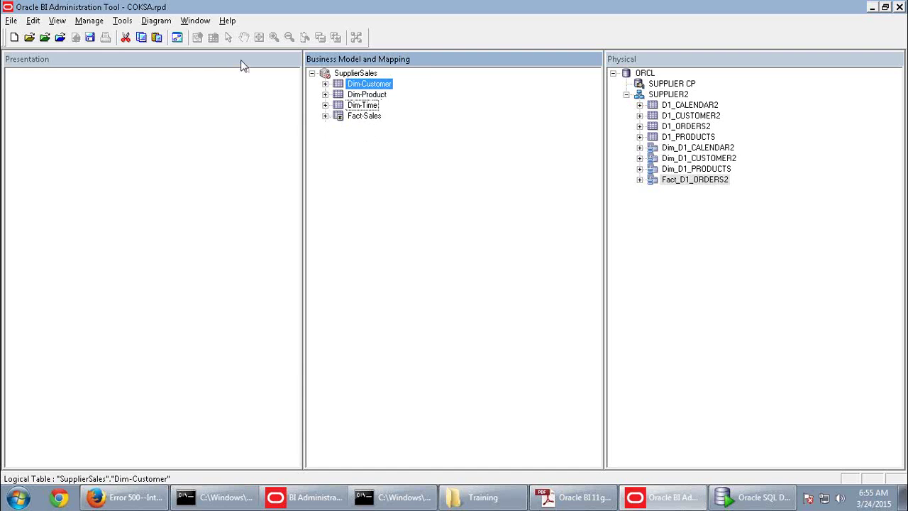
Launch the Rename Wizard from Tools > Utilities
left_click(125, 21)
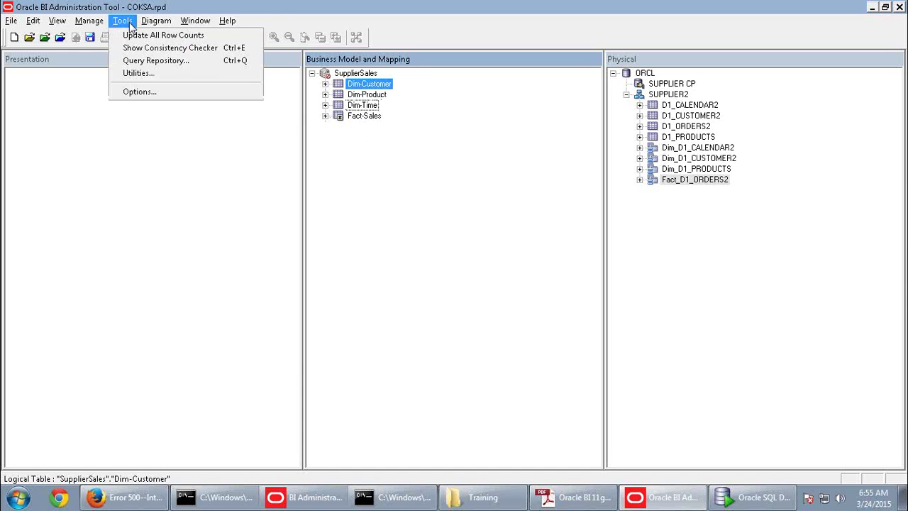
left_click(142, 73)
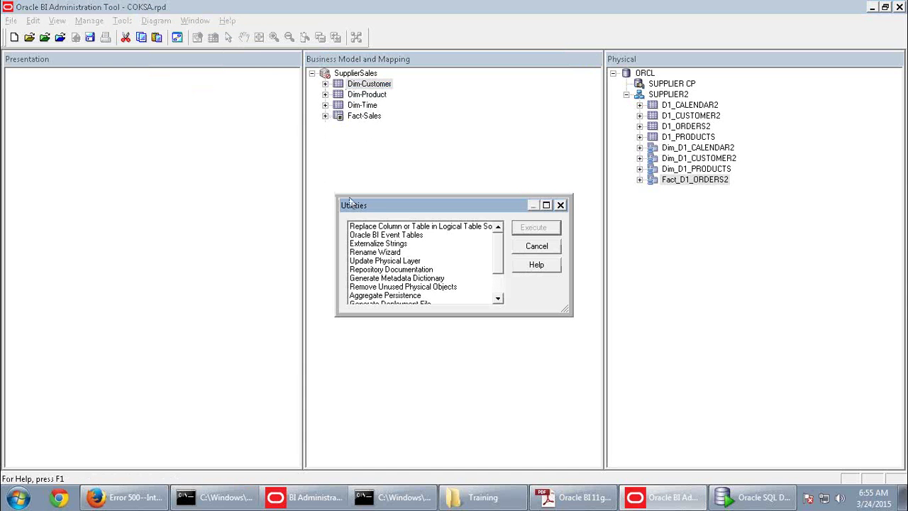
left_click(378, 253)
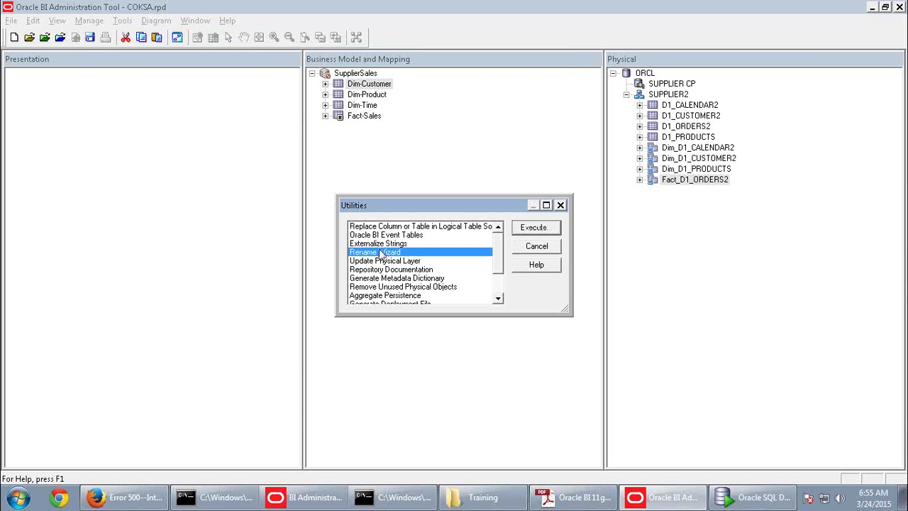
left_click(547, 230)
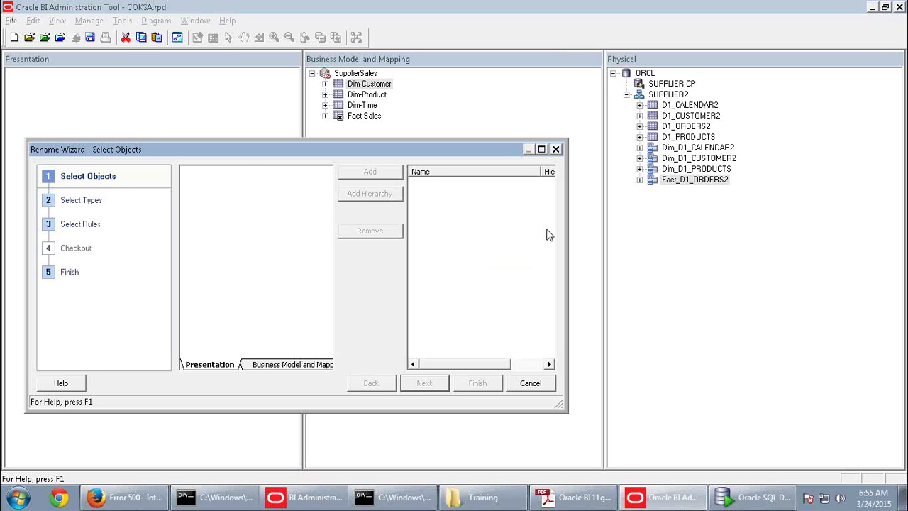
Add the Dim-Time logical columns DAY_IN_MONTH through YYYYMMDD and continue to Select Types
left_click(320, 364)
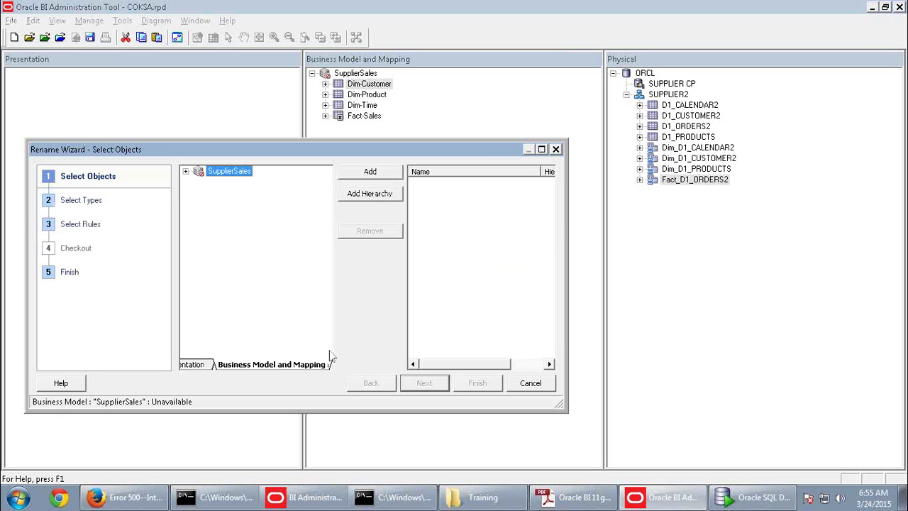
left_click(185, 171)
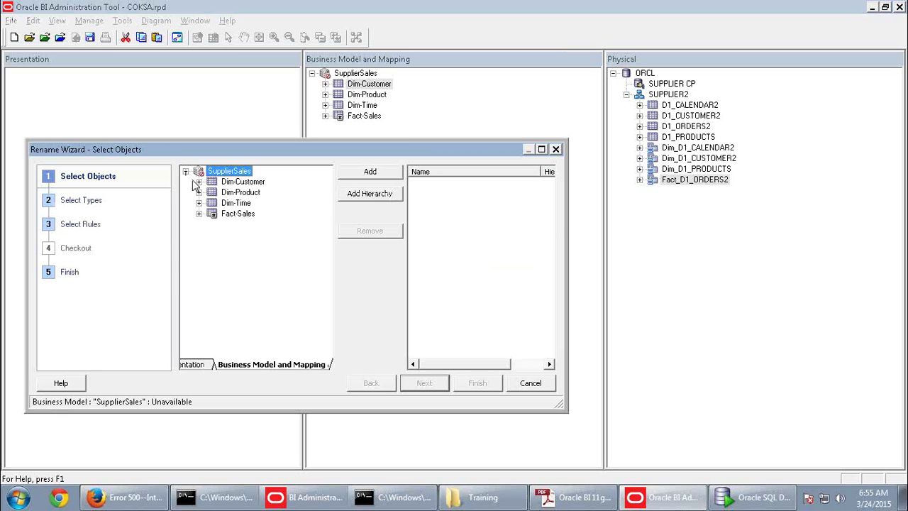
left_click(237, 203)
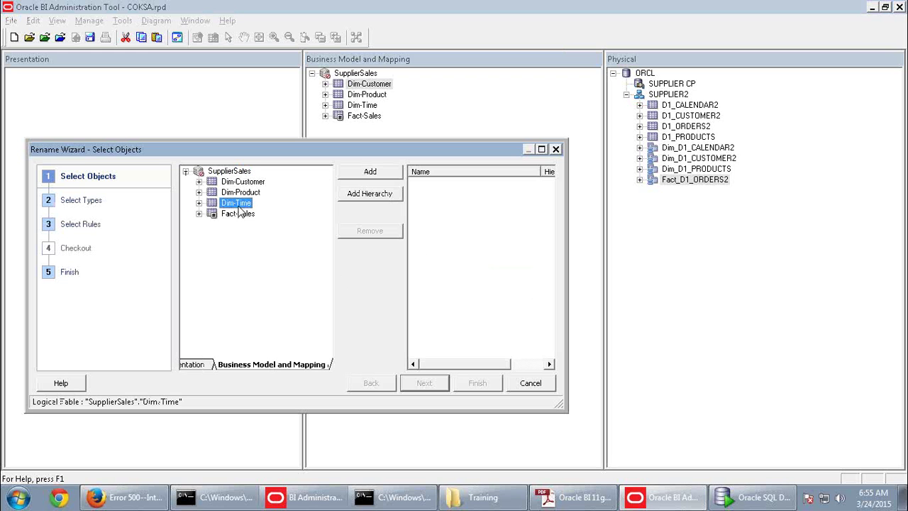
left_click(200, 204)
left_click(259, 225)
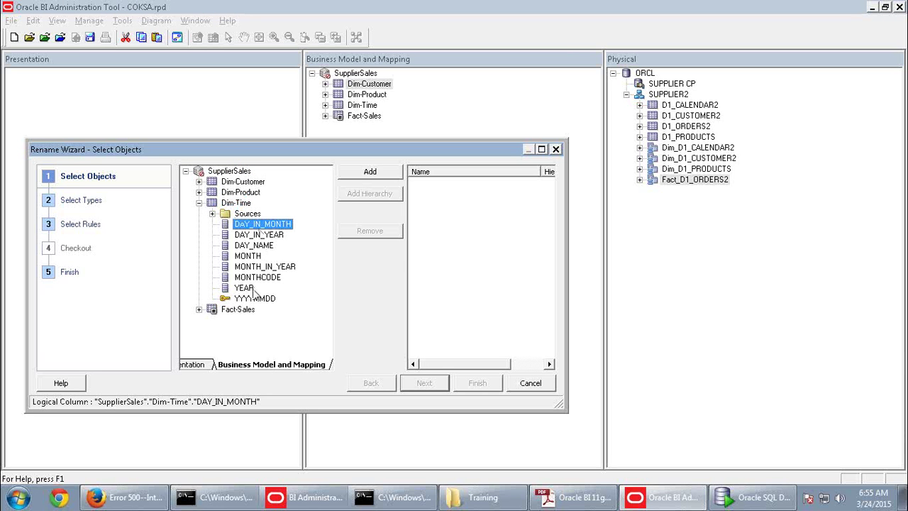
left_click(257, 298, "shift")
left_click(370, 173)
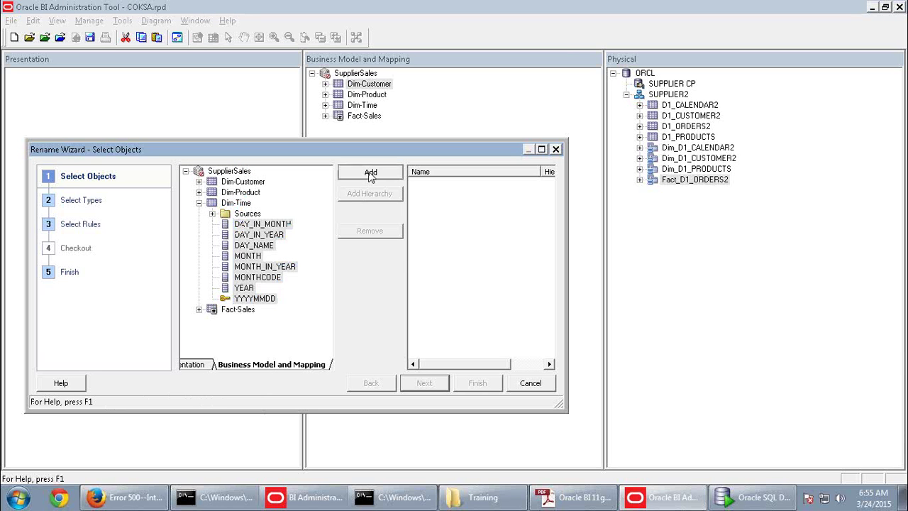
left_click(427, 389)
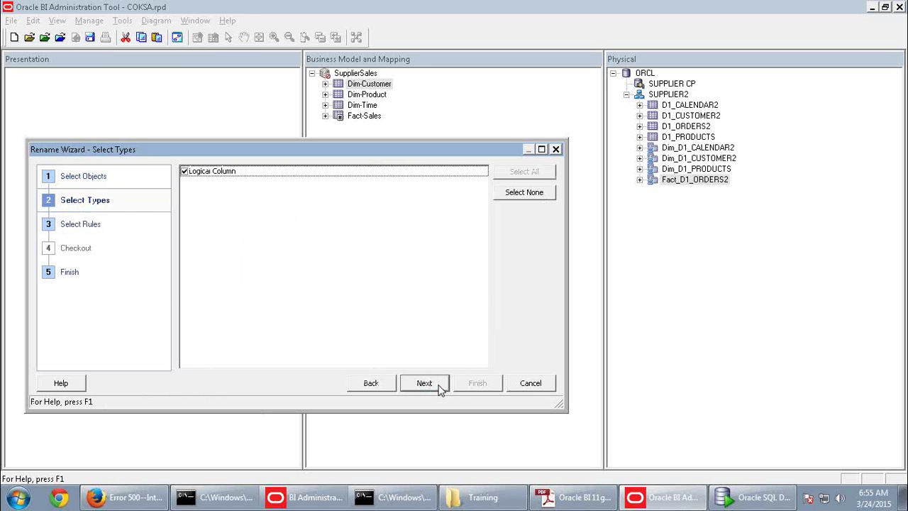
Advance to Select Rules and highlight YYYYMMDD in the activity guide's step h
left_click(425, 384)
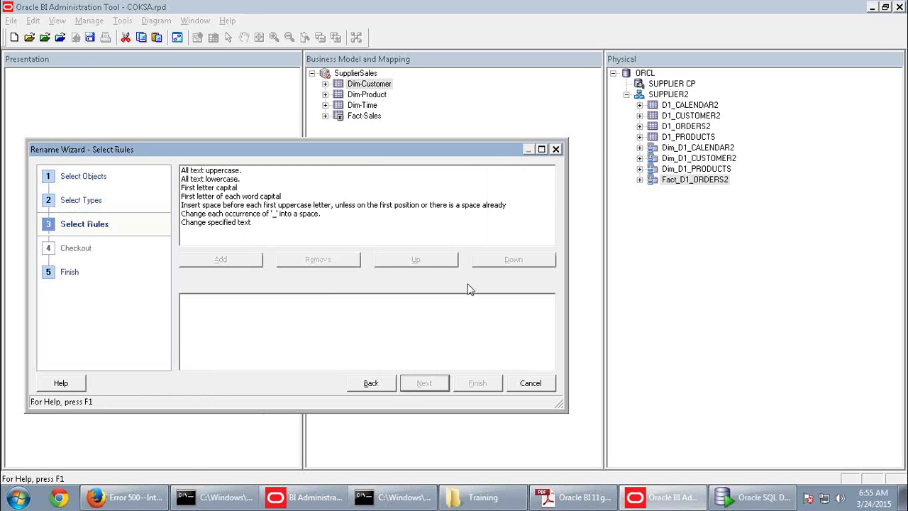
key("alt+Tab")
scroll(478, 304, "down", 3)
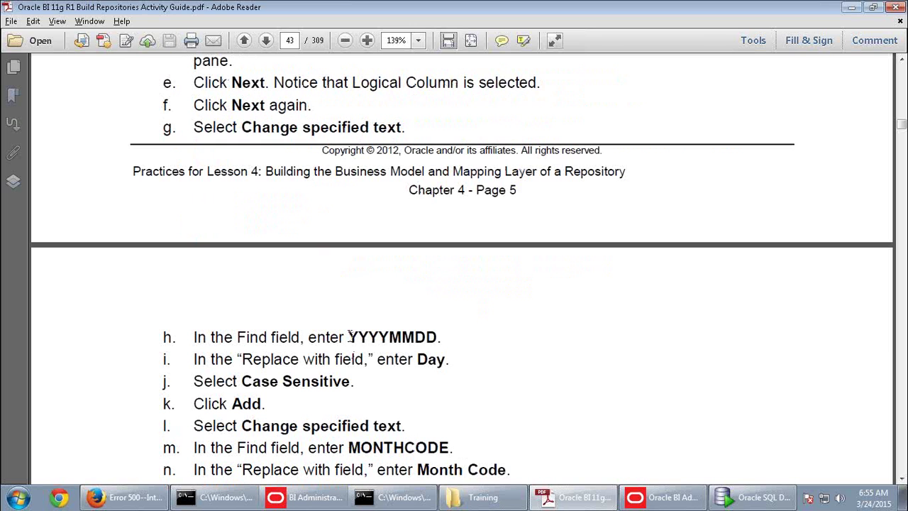
left_click_drag(349, 337, 438, 339)
key("ctrl+c")
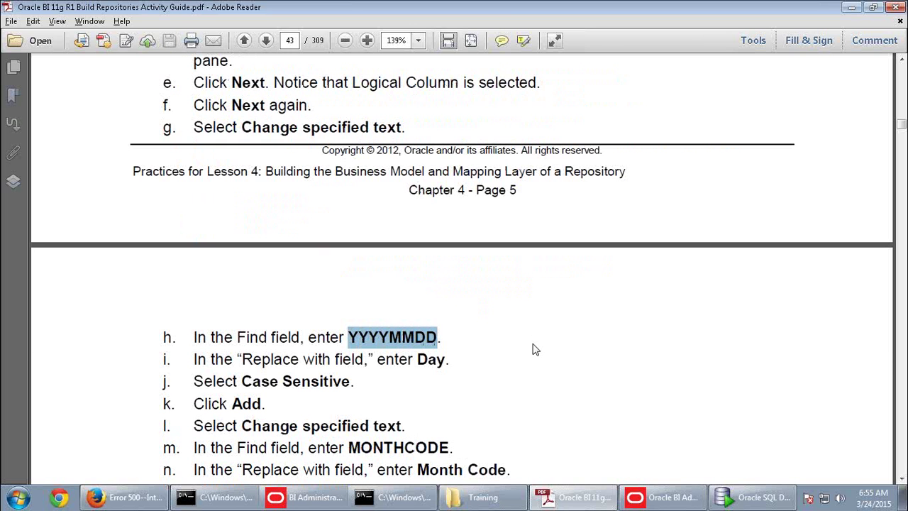
Choose the 'Change specified text' rule, ready to enter the find text
key("alt+Tab")
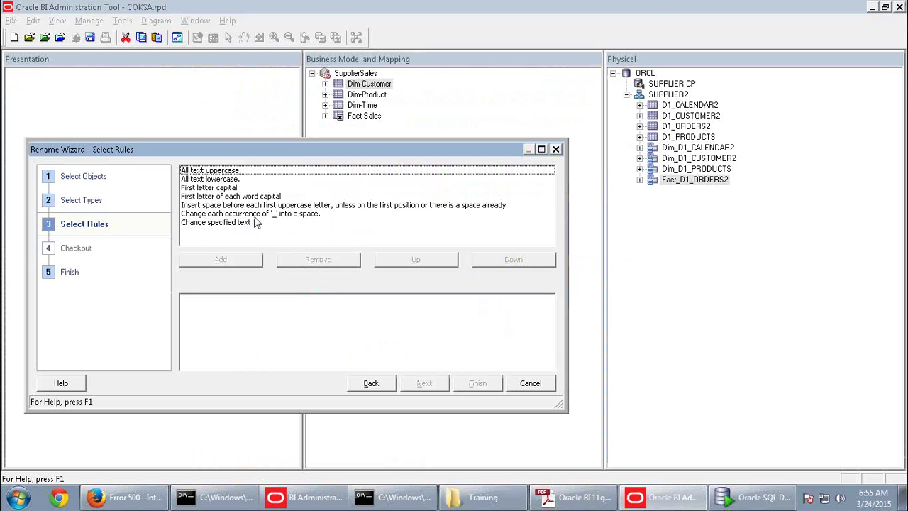
left_click(232, 223)
left_click(249, 277)
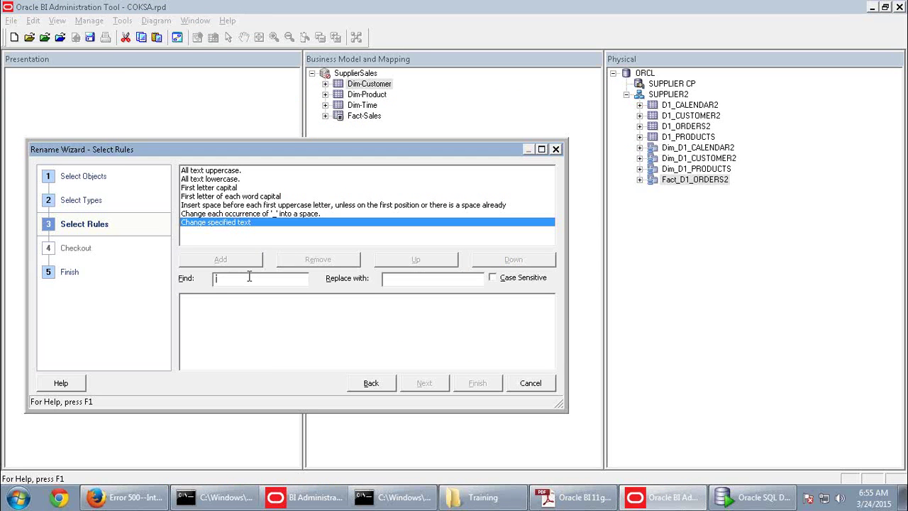
Add a rule replacing YYYYMMDD with Day
key("ctrl+v")
left_click(237, 260)
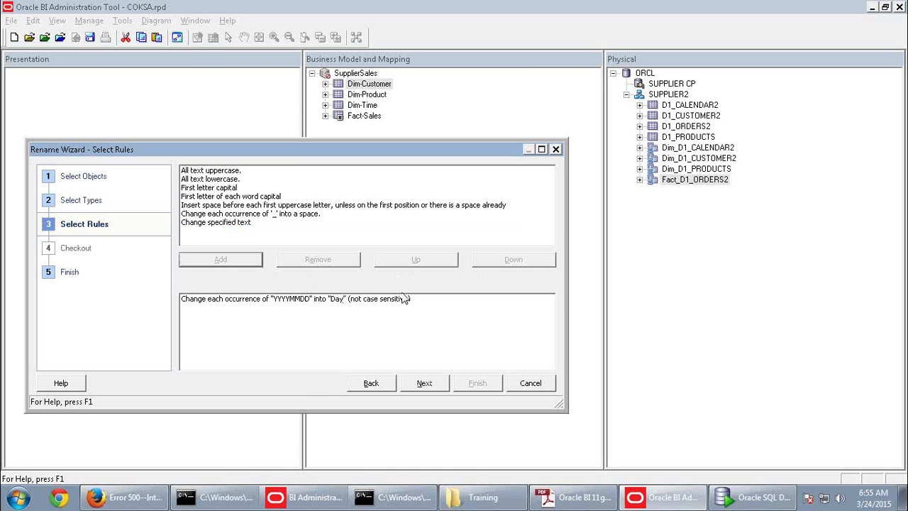
key("alt+Tab")
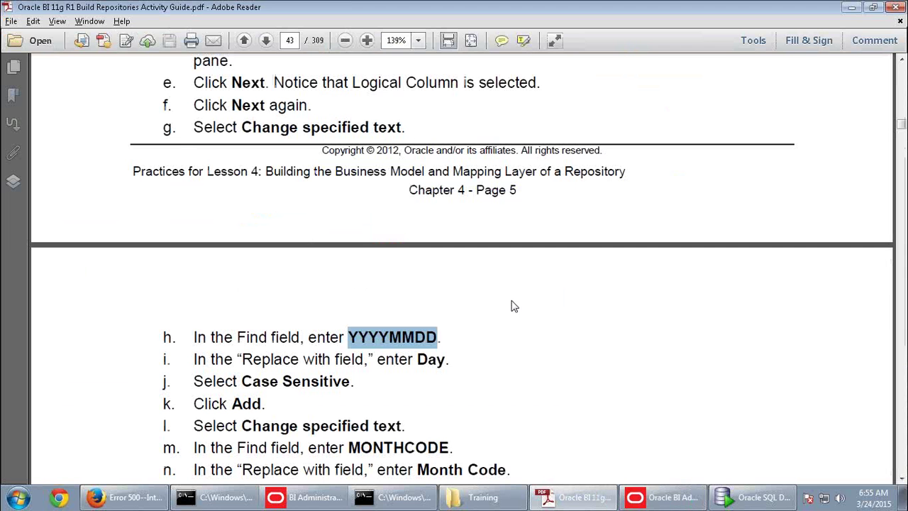
key("alt+Tab")
Remove that rule and re-add YYYYMMDD-to-Day as a case-sensitive rule
left_click(320, 300)
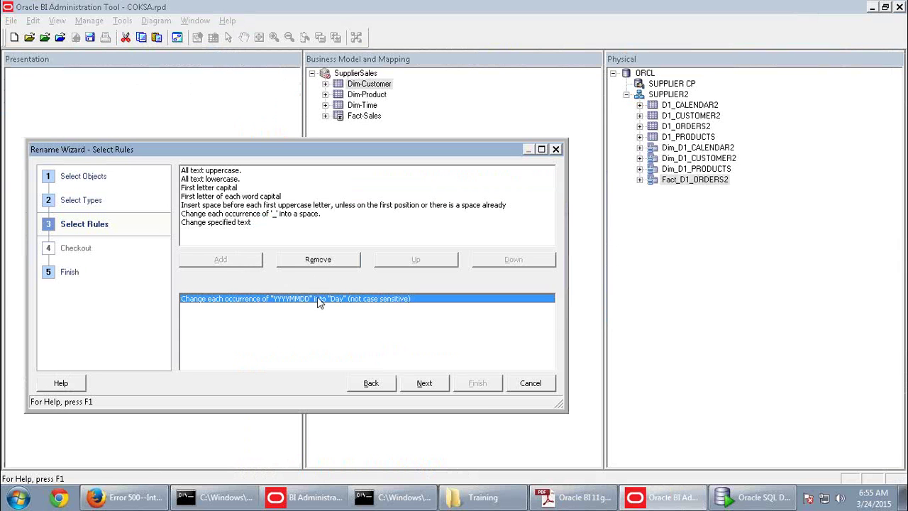
left_click(342, 267)
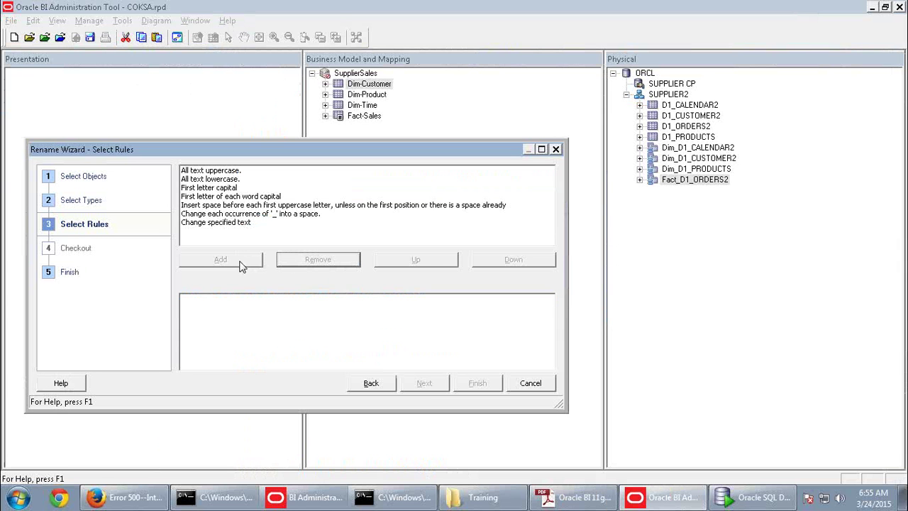
left_click(230, 223)
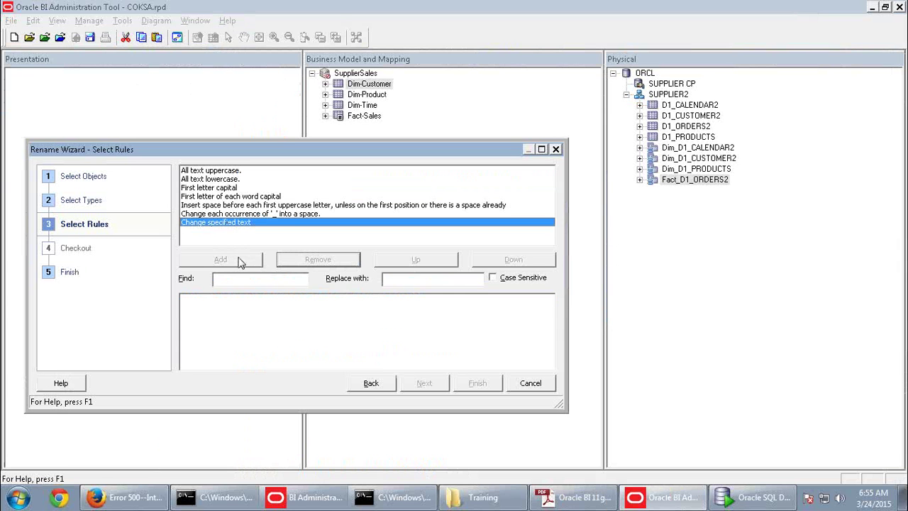
left_click(494, 278)
left_click(279, 281)
key("ctrl+v")
left_click(416, 281)
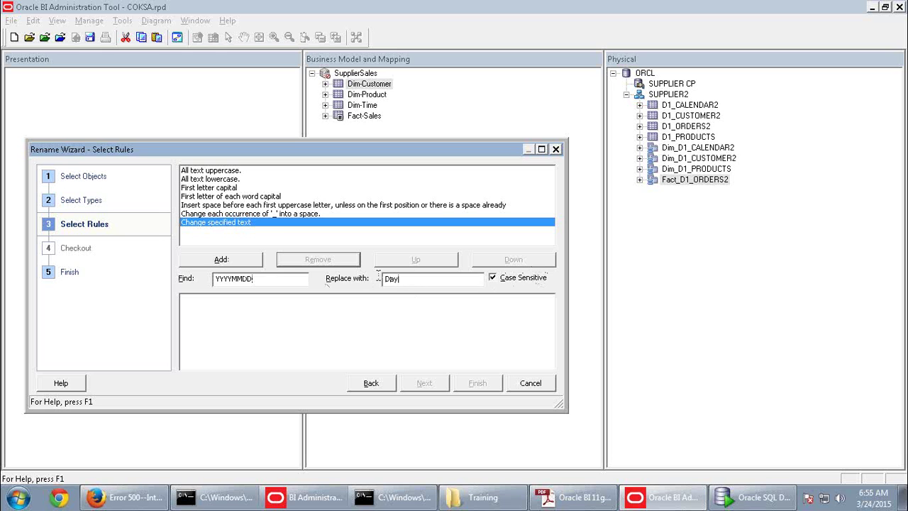
left_click(221, 263)
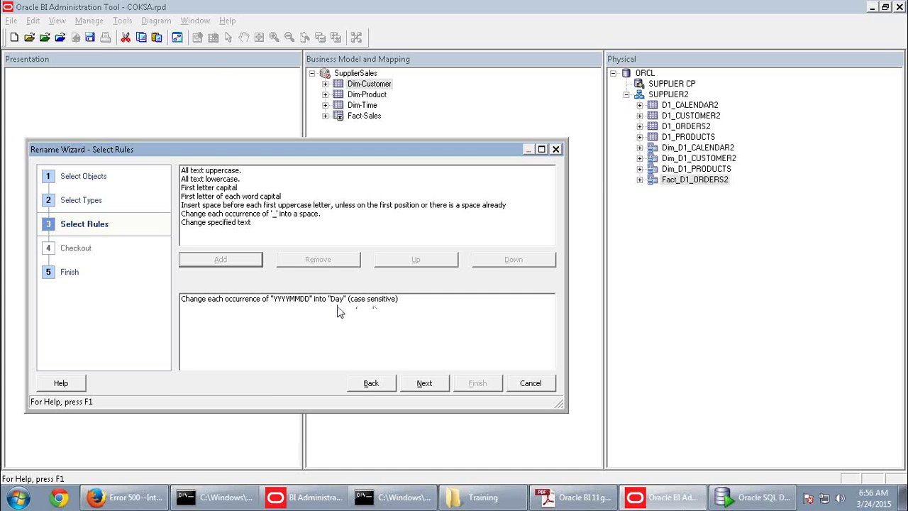
Start a new 'Change specified text' rule with MONTHCODE from the guide as find text
key("alt+Tab")
scroll(461, 362, "down", 4)
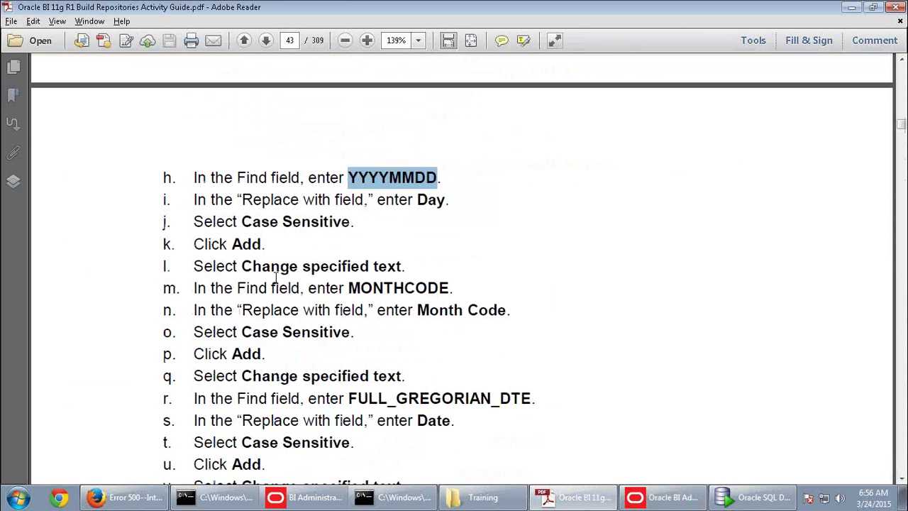
left_click_drag(349, 288, 450, 284)
key("ctrl+c")
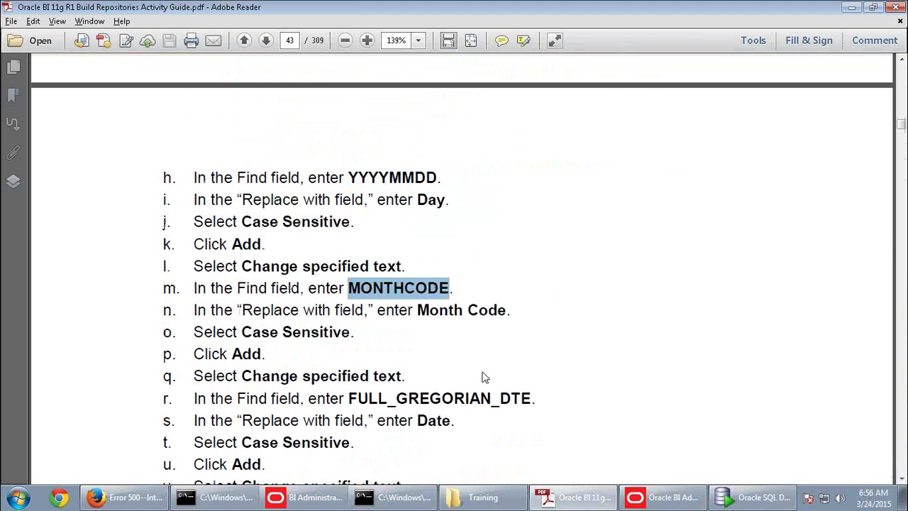
key("alt+Tab")
left_click(223, 223)
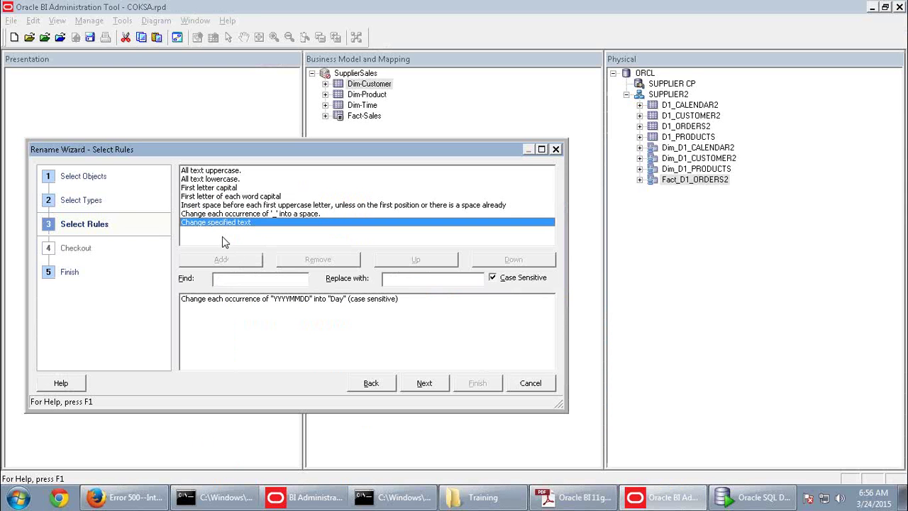
left_click(238, 278)
key("ctrl+v")
Copy 'Month Code' from the guide as the replacement and add the MONTHCODE rule
key("alt+Tab")
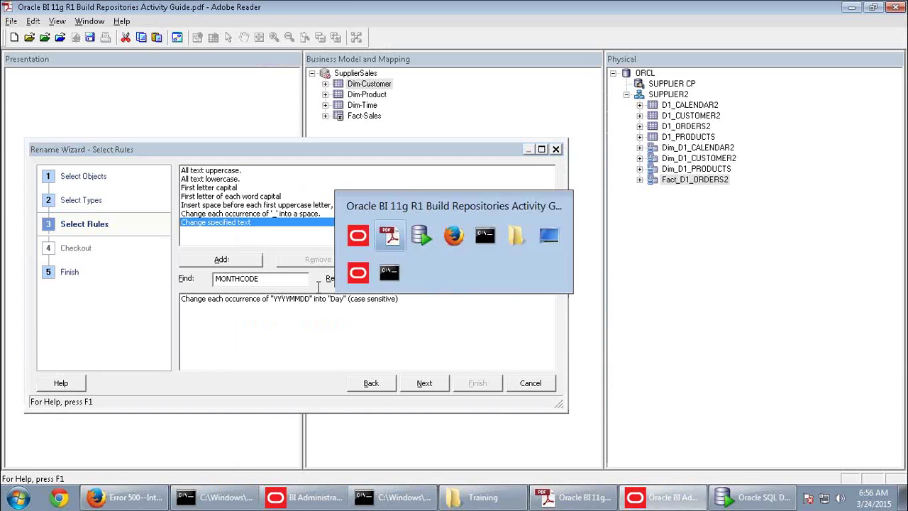
left_click_drag(417, 310, 506, 310)
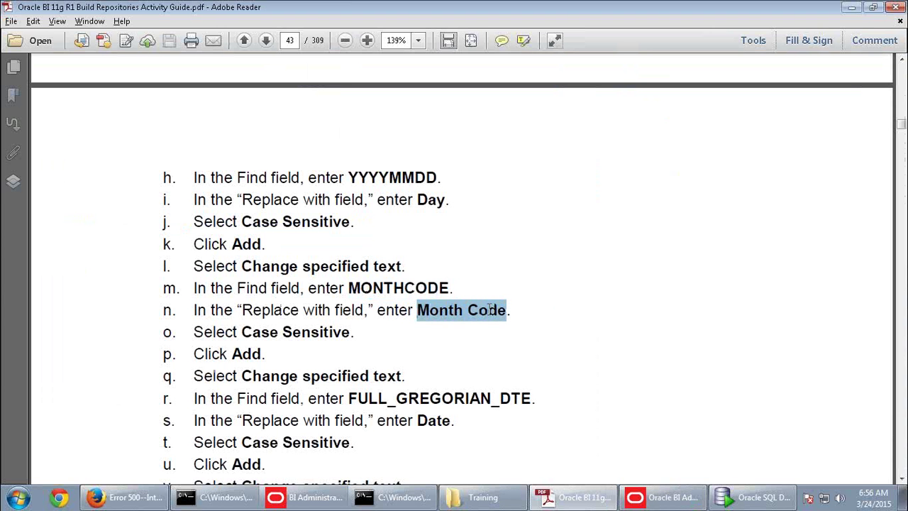
key("ctrl+c")
key("alt+Tab")
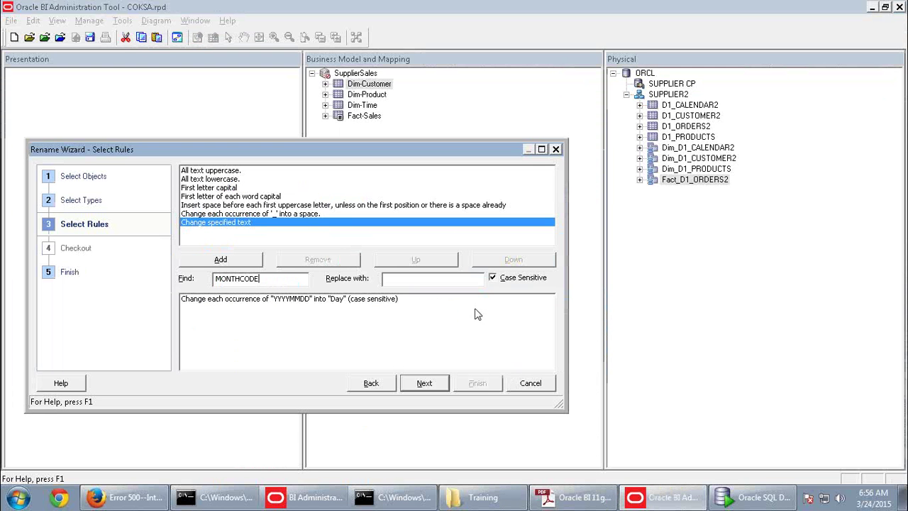
left_click(389, 279)
key("ctrl+v")
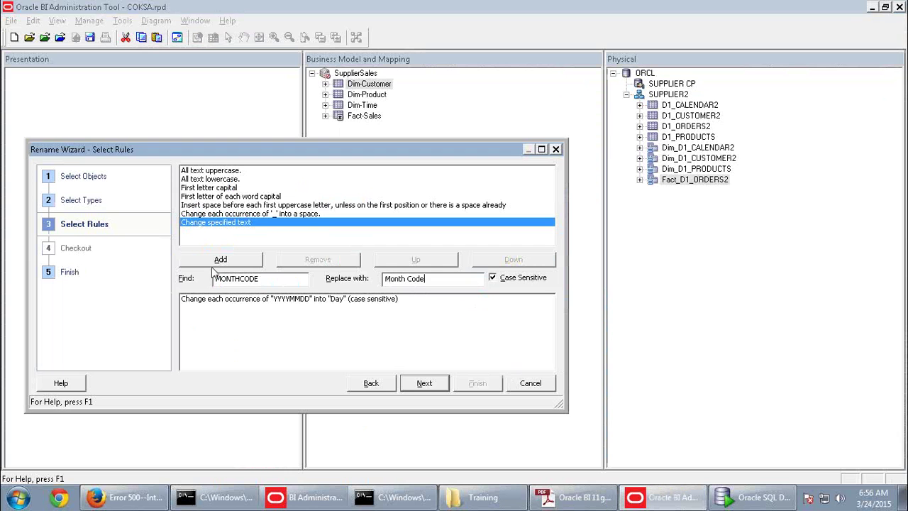
left_click(218, 261)
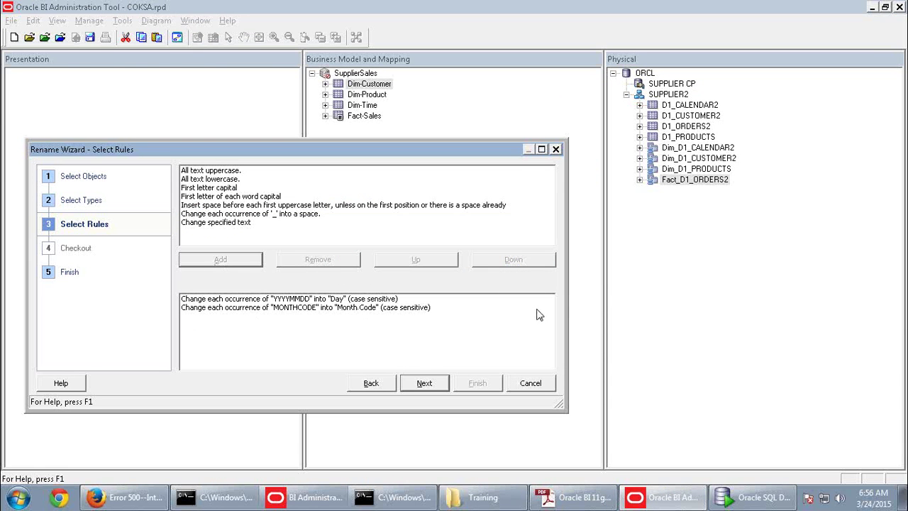
Select the FULL_GREGORIAN_DTE find text in the activity guide
key("alt+Tab")
scroll(376, 358, "down", 3)
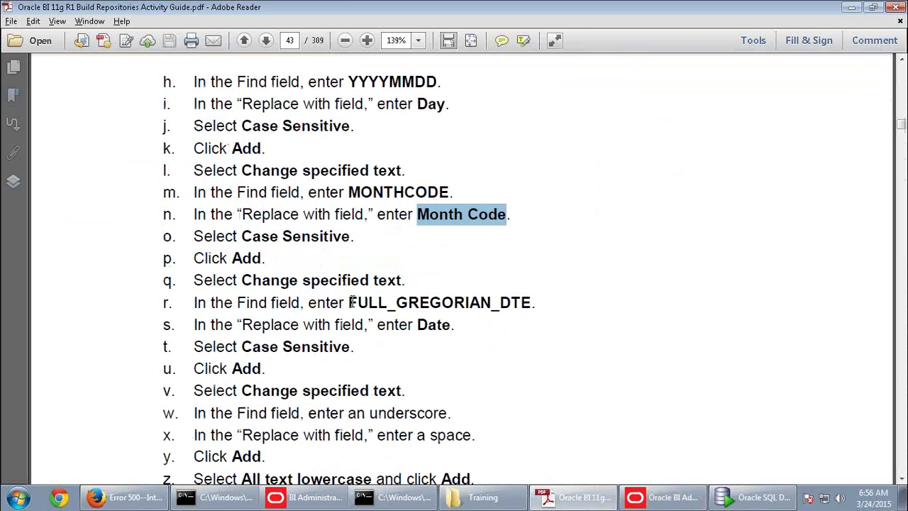
left_click_drag(350, 302, 531, 302)
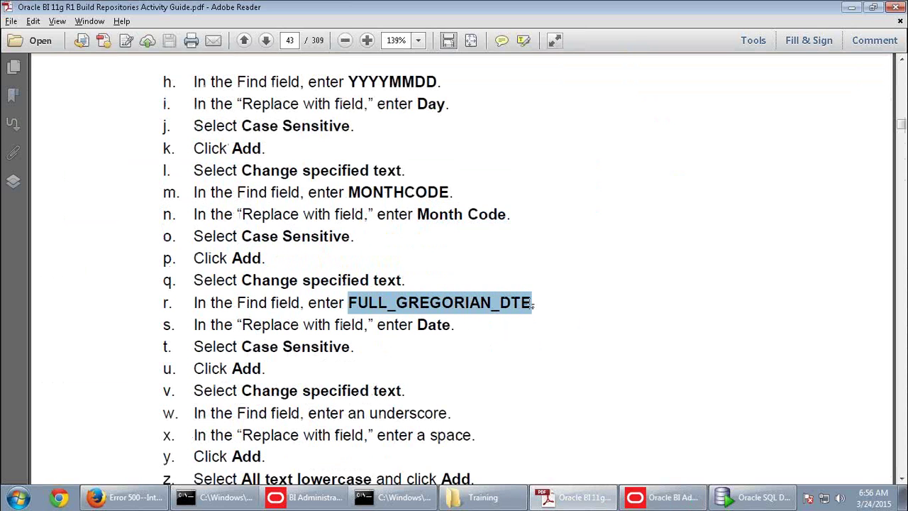
key("alt+Tab")
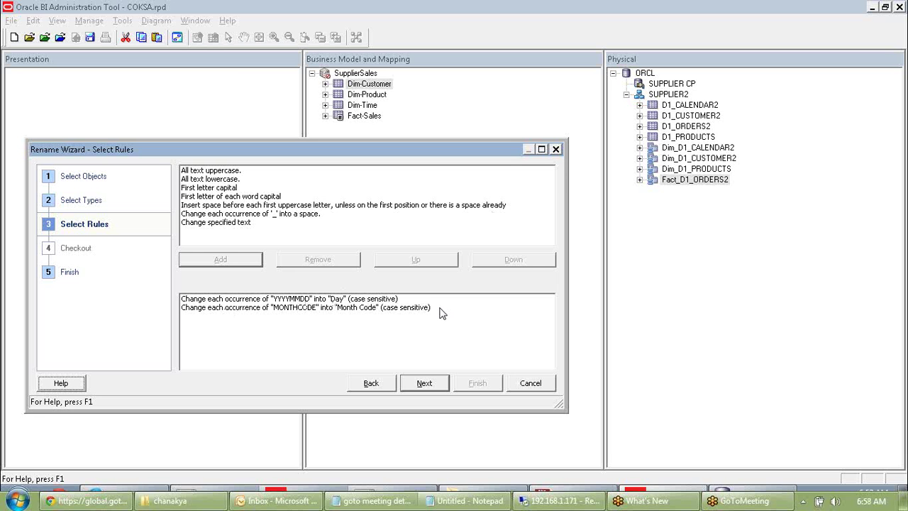
Reselect FULL_GREGORIAN_DTE in the guide and paste it as the find text of a 'Change specified text' rule
left_click(536, 502)
left_click(573, 502)
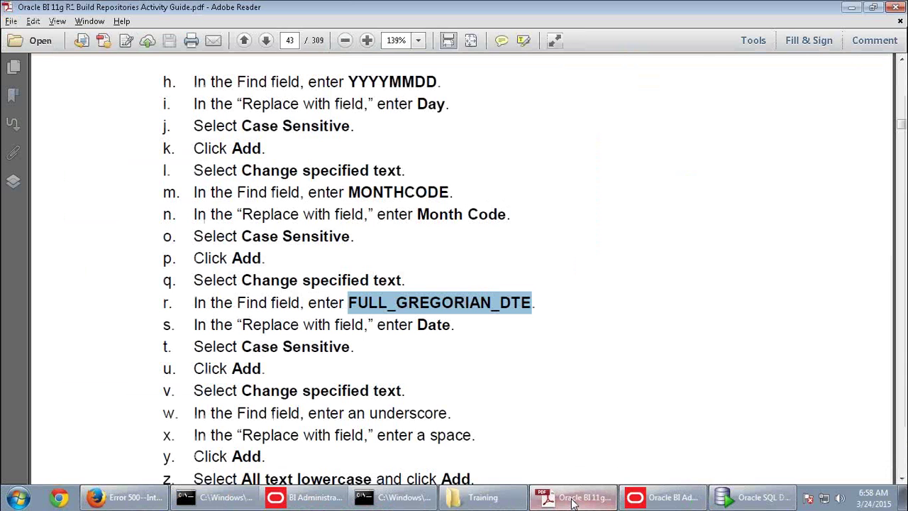
left_click(452, 346)
left_click_drag(348, 303, 532, 305)
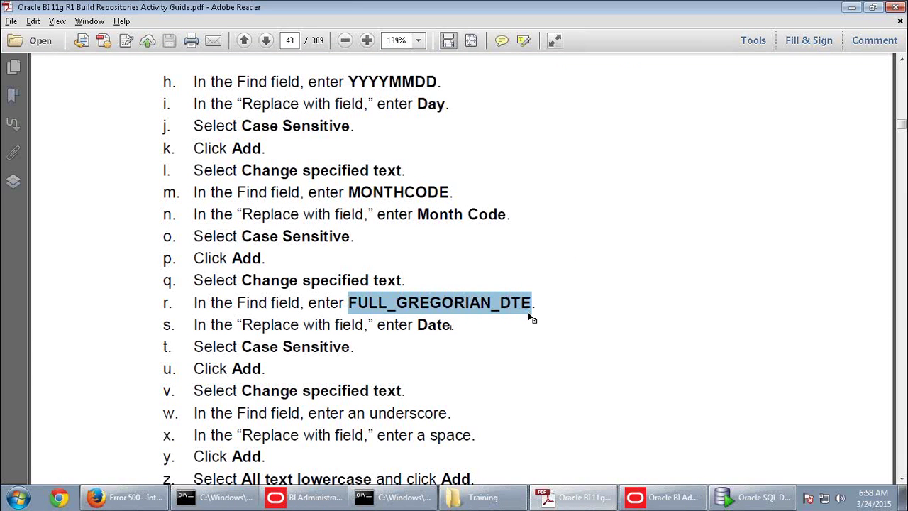
key("alt+Tab")
left_click(224, 222)
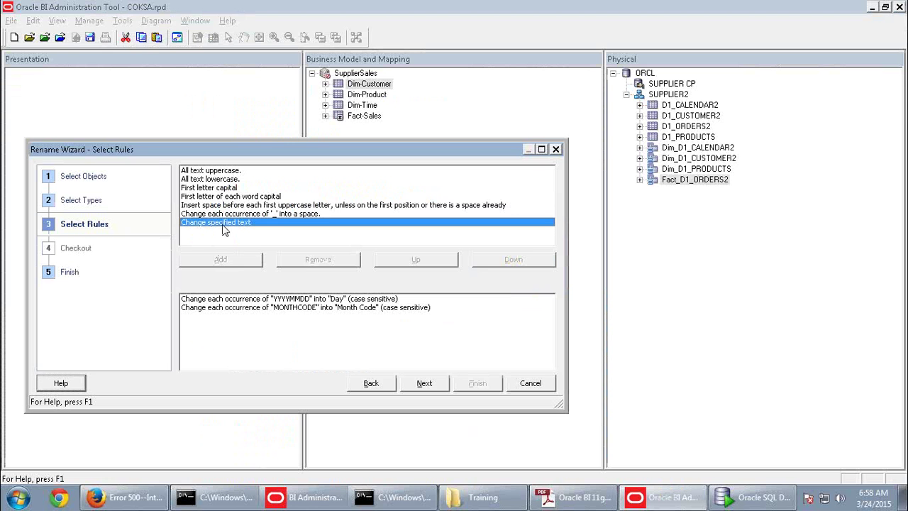
left_click(246, 278)
key("ctrl+v")
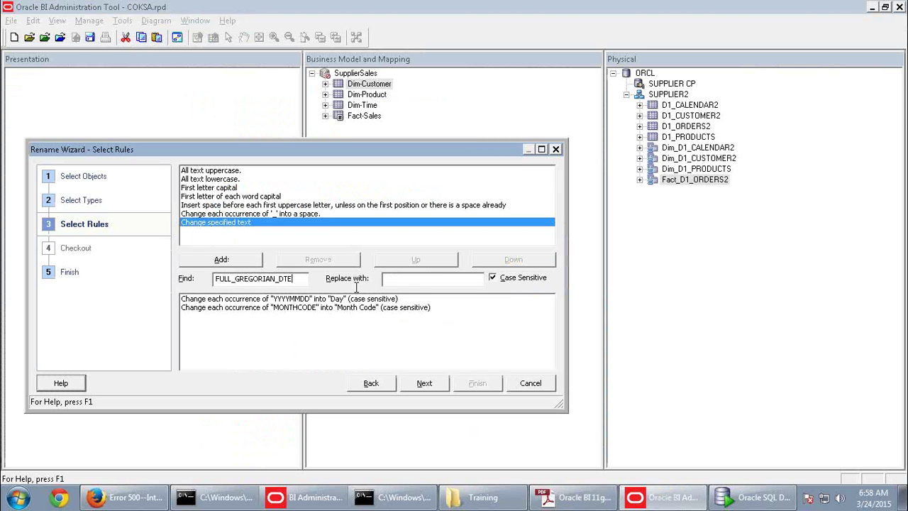
Copy 'Date' from the guide as the replacement and add the FULL_GREGORIAN_DTE rule
left_click(410, 278)
key("alt+Tab")
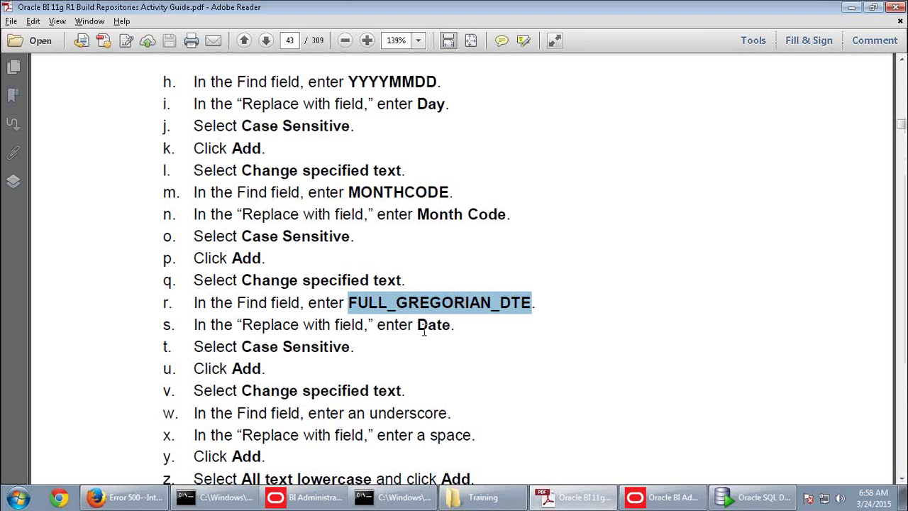
left_click_drag(427, 325, 447, 324)
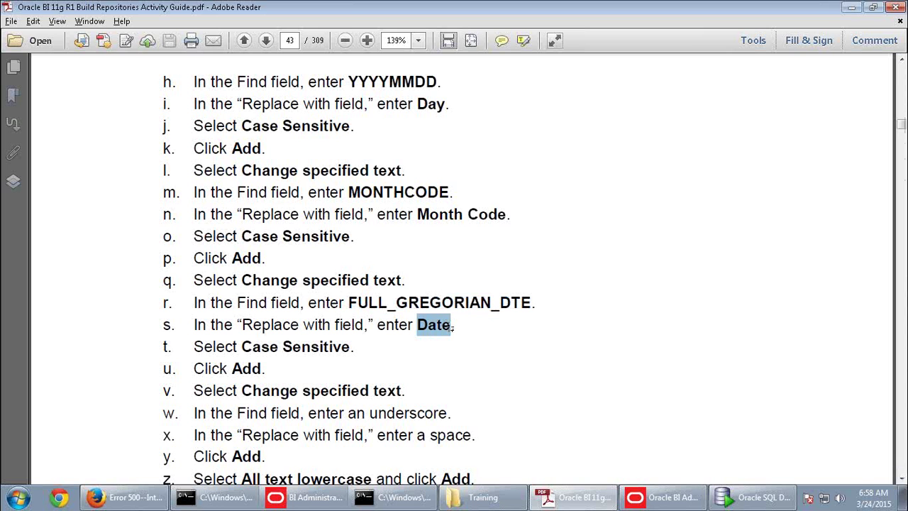
key("alt+Tab")
left_click(459, 278)
key("ctrl+v")
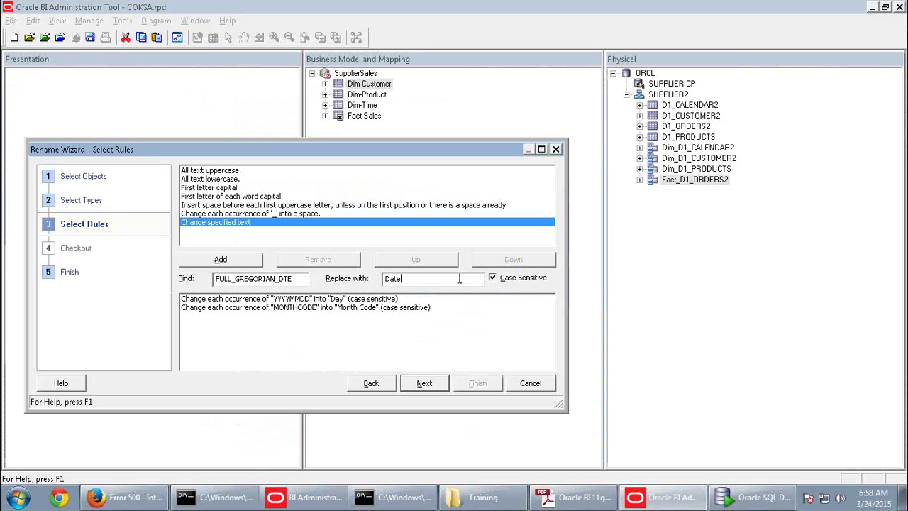
left_click(254, 261)
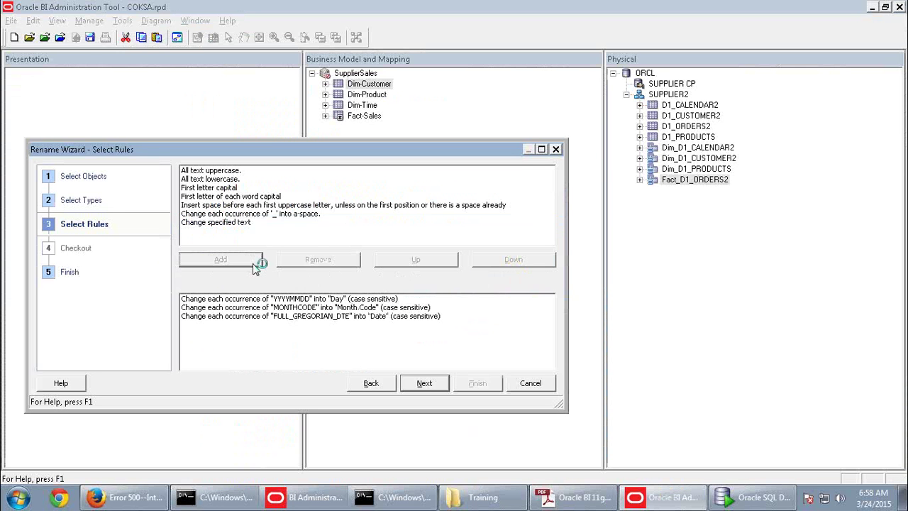
key("alt+Tab")
Add the 'Change each occurrence of _ into a space' rule, checking the guide before and after
key("ctrl+2")
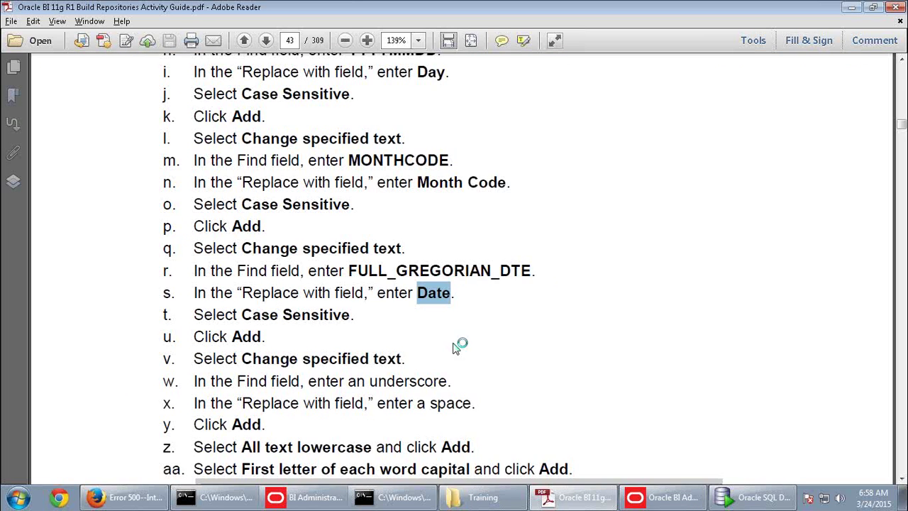
scroll(456, 347, "down", 3)
scroll(452, 342, "down", 1)
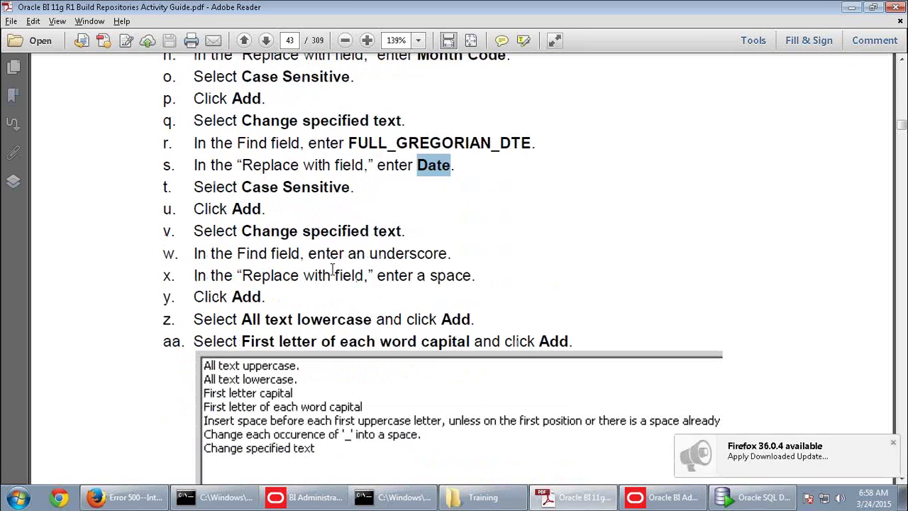
key("alt+Tab")
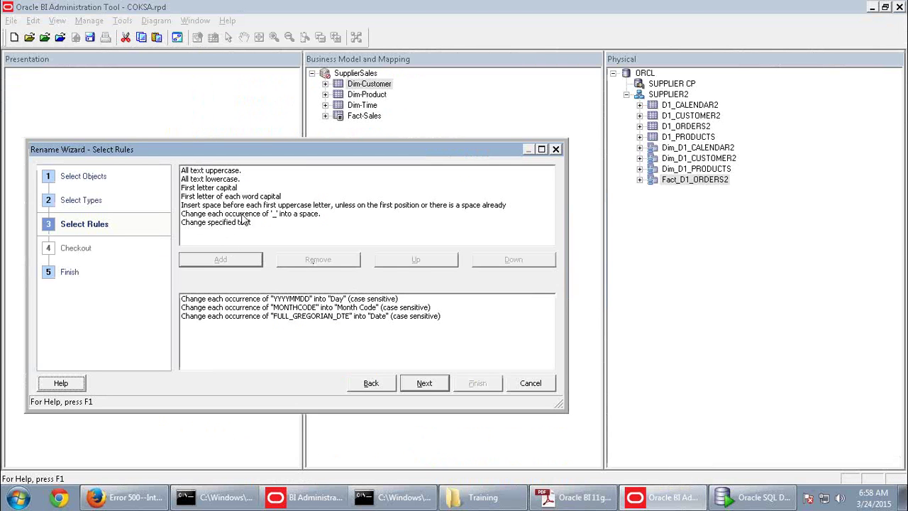
left_click(242, 215)
left_click(245, 262)
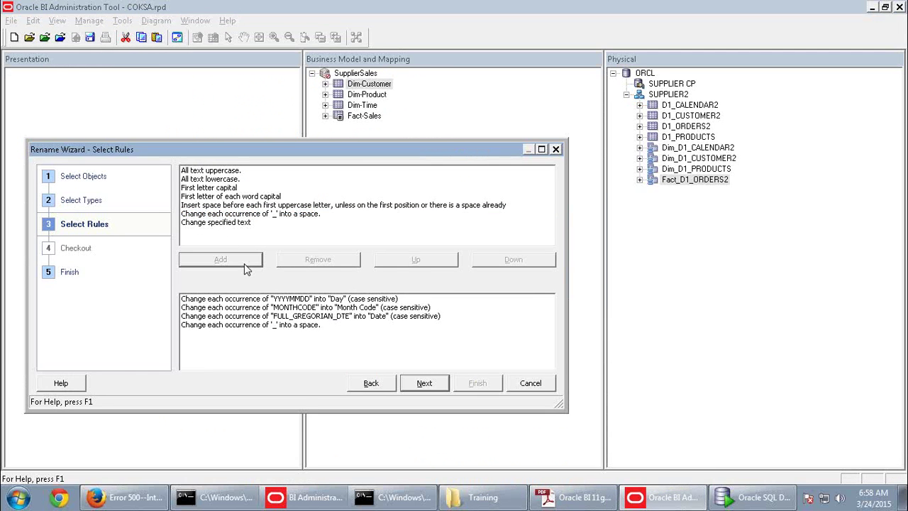
key("alt+Tab")
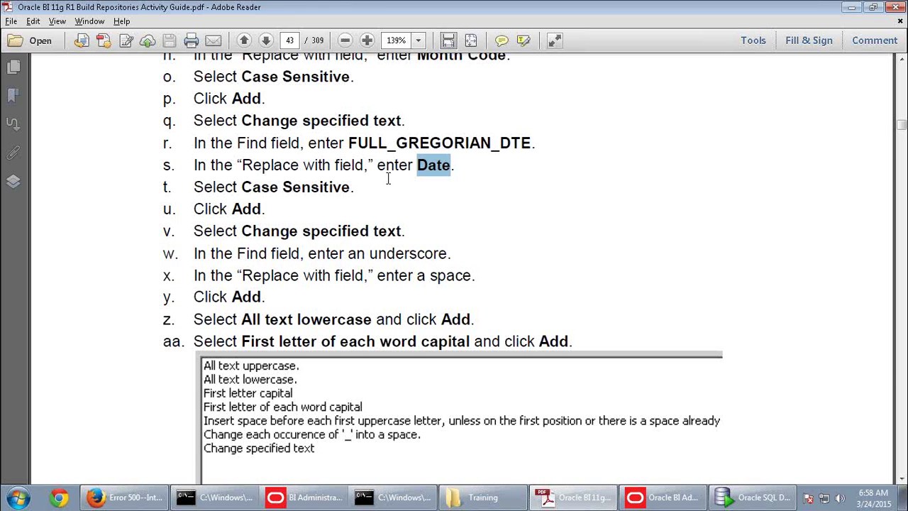
key("alt+Tab")
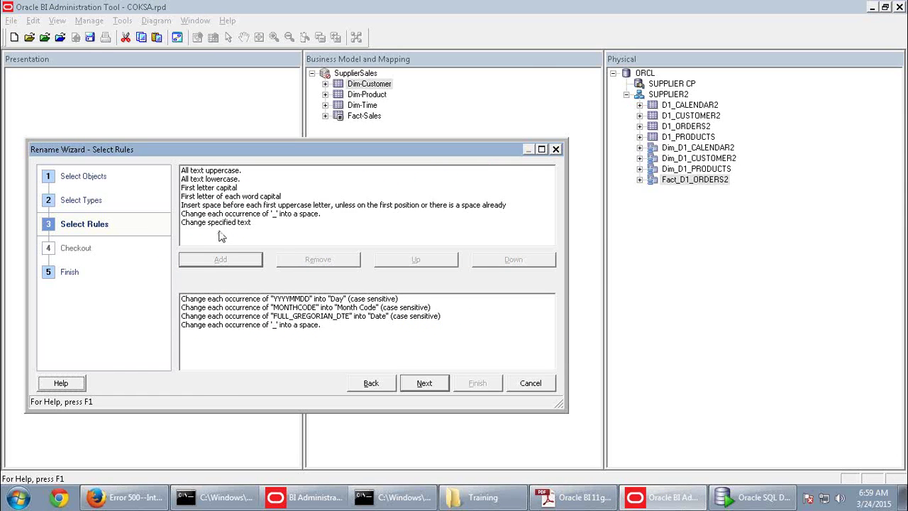
key("alt+Tab")
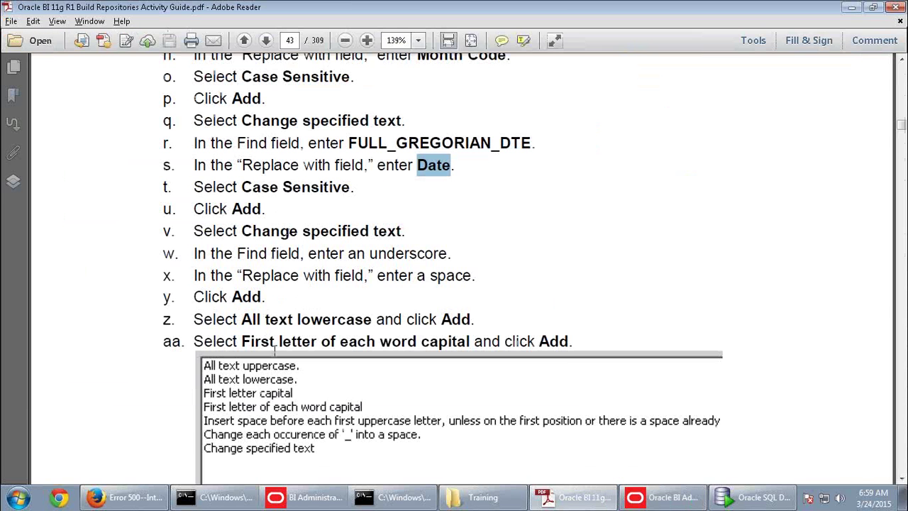
key("alt+Tab")
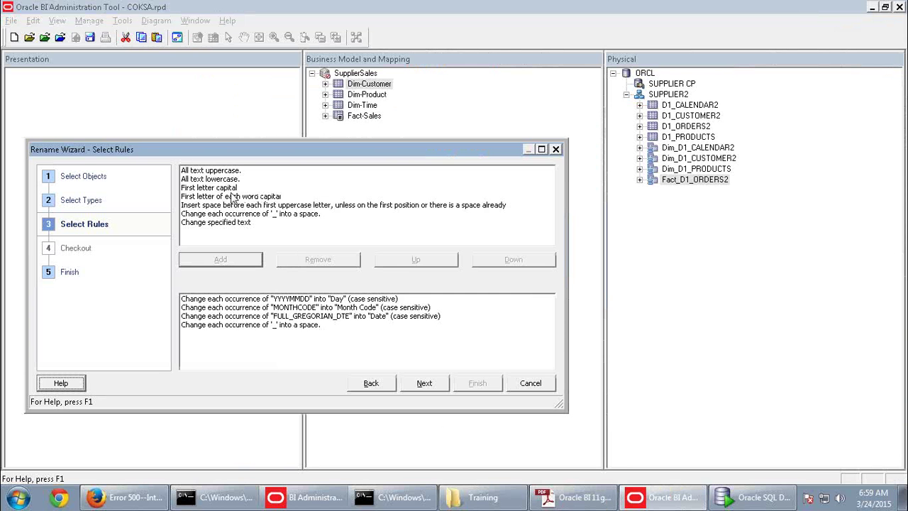
Add the 'First letter of each word capital' and 'All text lowercase' rules
left_click(229, 196)
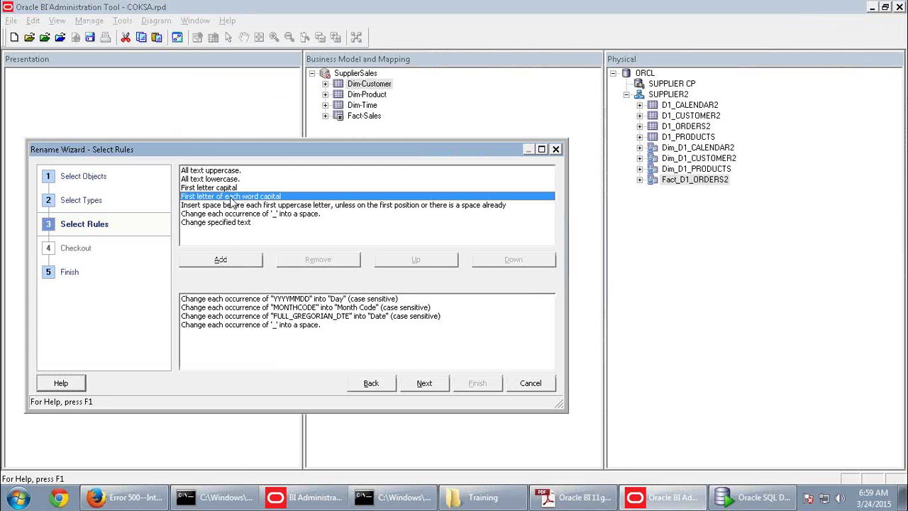
left_click(249, 266)
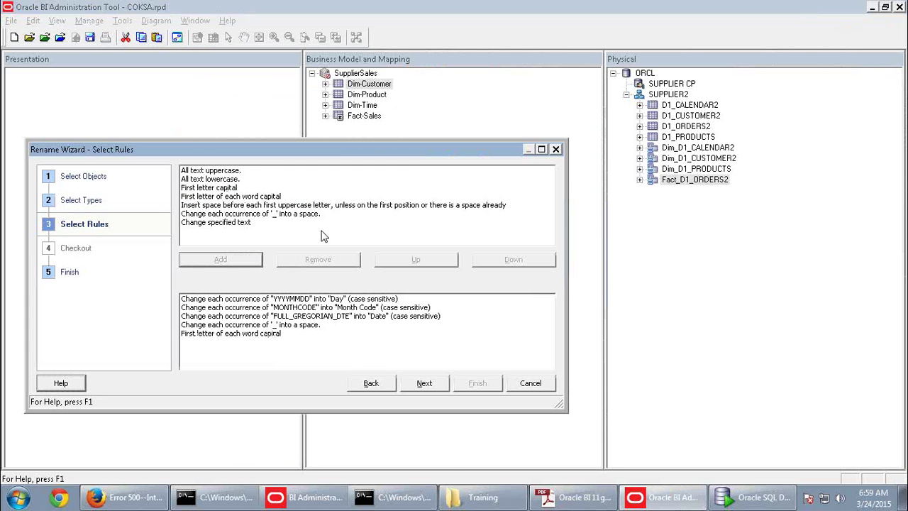
key("alt+Tab")
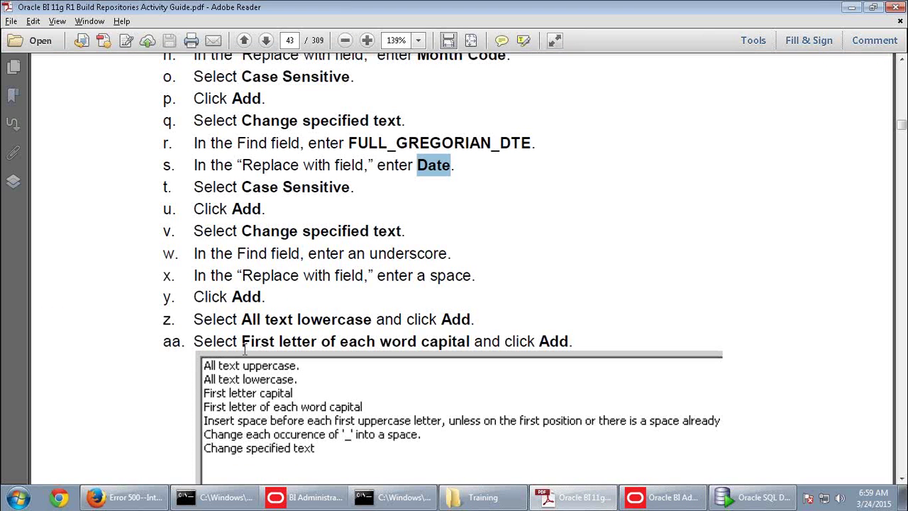
key("alt+Tab")
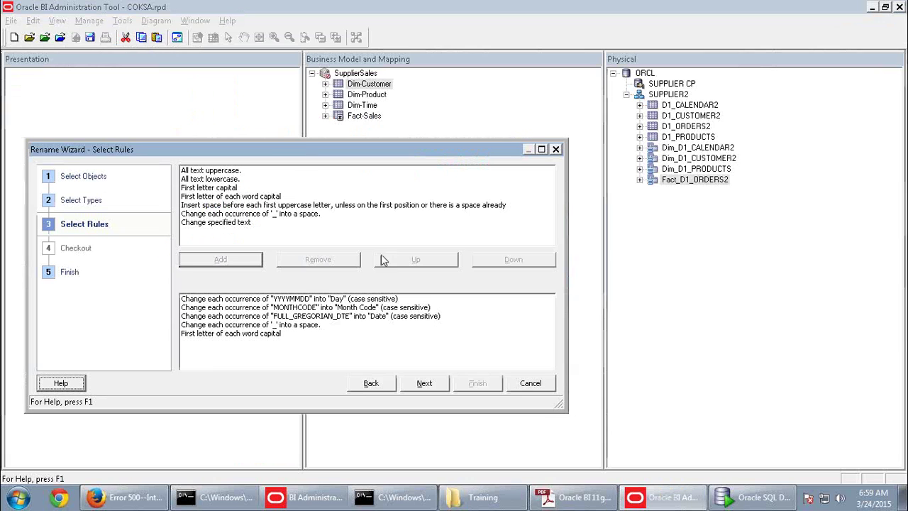
left_click(227, 182)
left_click(248, 268)
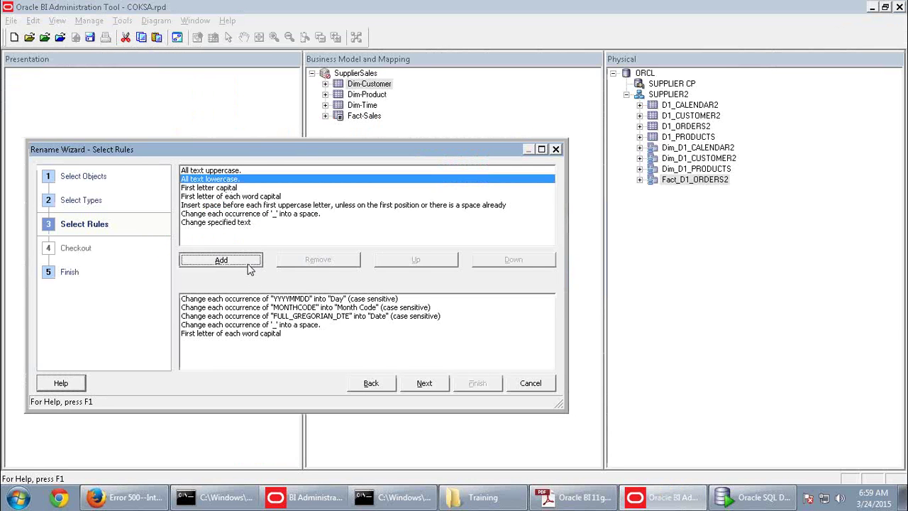
key("alt+Tab")
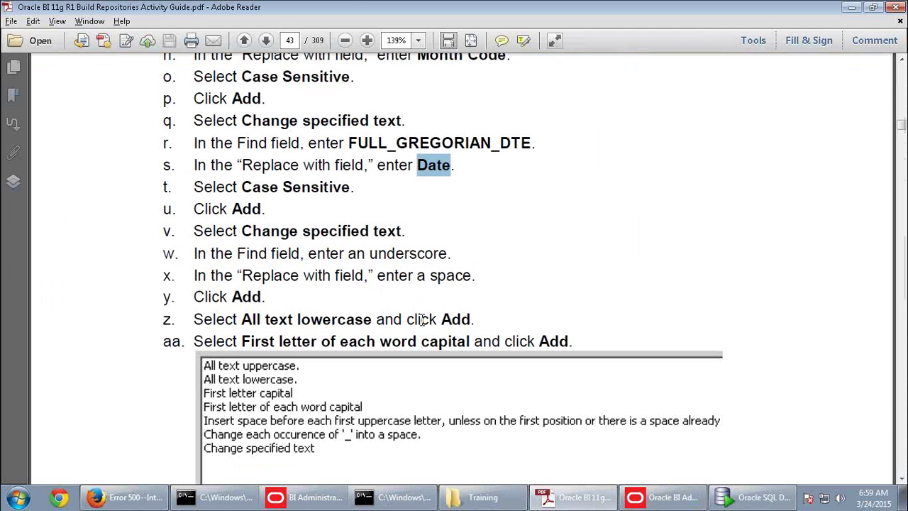
key("alt+Tab")
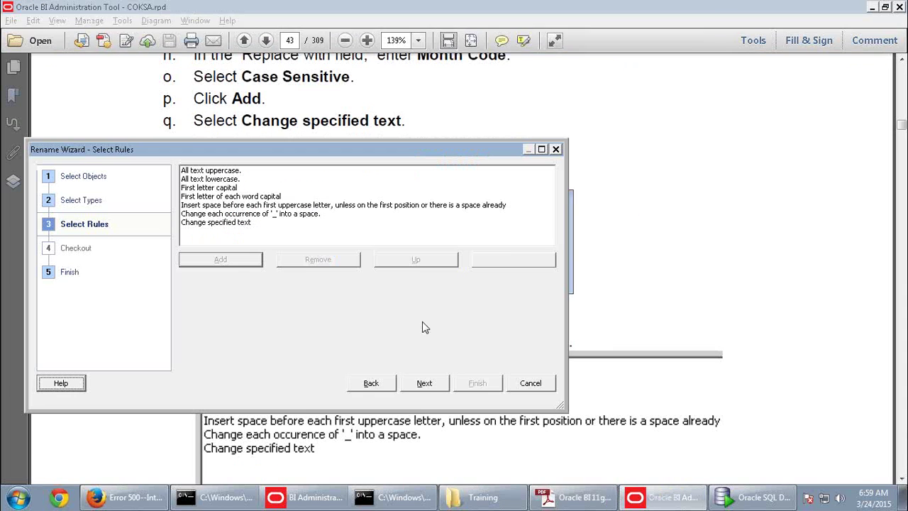
Move 'All text lowercase' above the capitalisation rule and continue to the rename preview
left_click(220, 343)
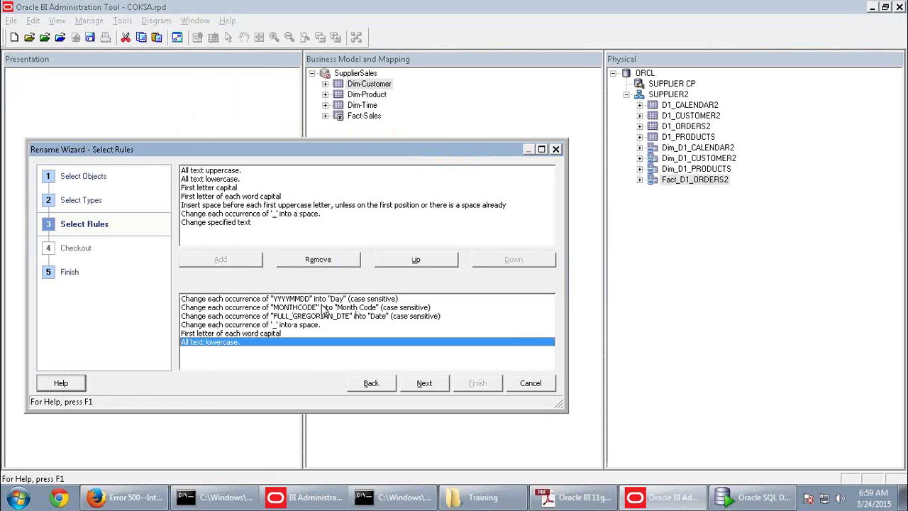
left_click(413, 260)
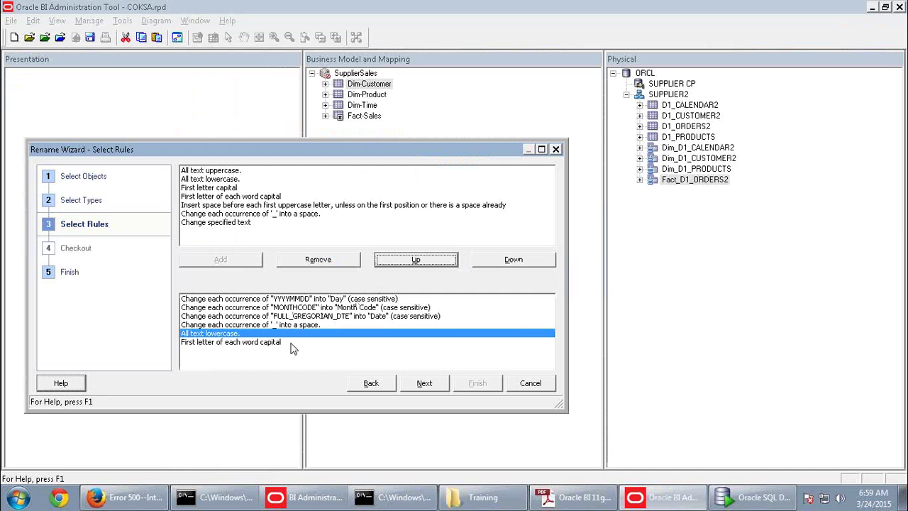
key("alt+Tab")
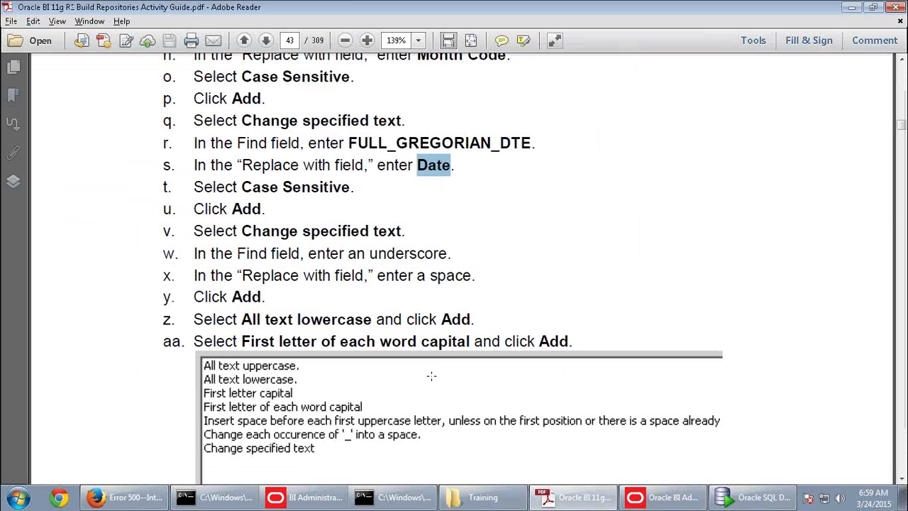
scroll(444, 369, "down", 1)
scroll(444, 369, "up", 2)
key("alt+Tab")
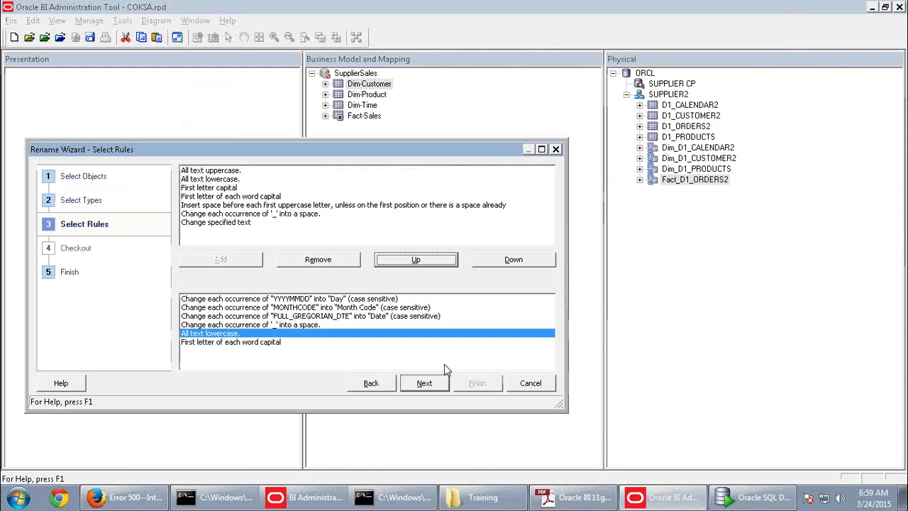
left_click(420, 383)
Finish the wizard and check Dim-Time columns like Day In Month, Day Name and Month Code
left_click(365, 289)
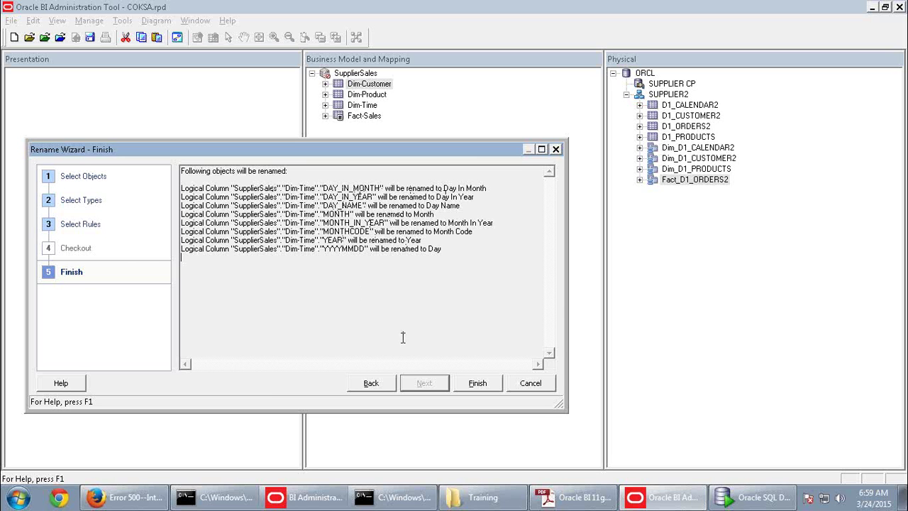
left_click(483, 385)
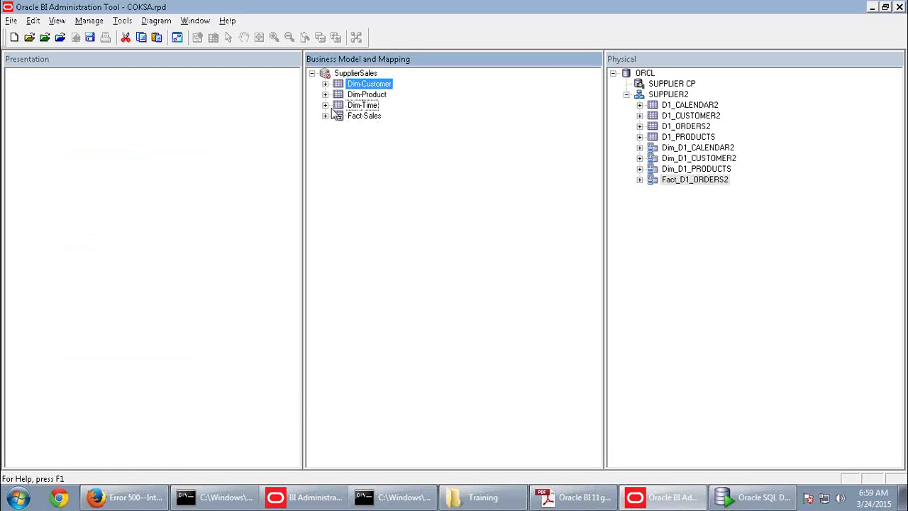
left_click(325, 105)
left_click(402, 127)
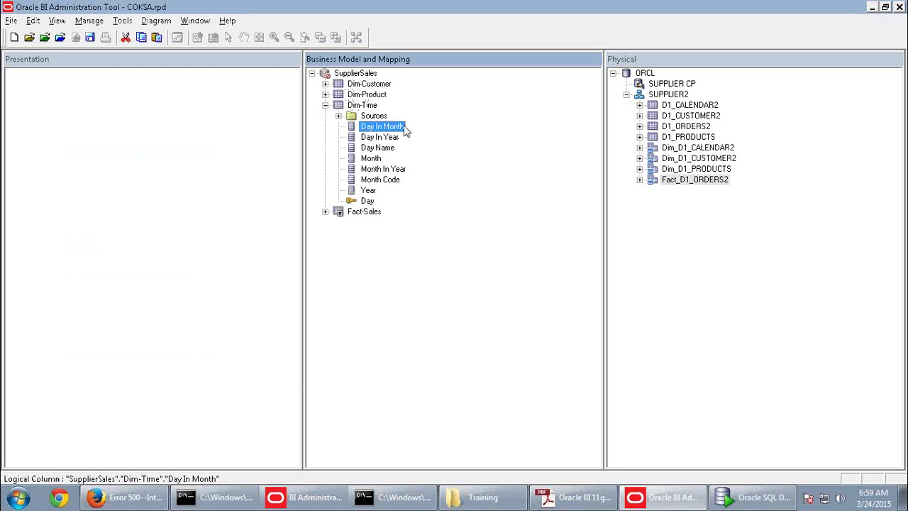
left_click(386, 138)
left_click(369, 203)
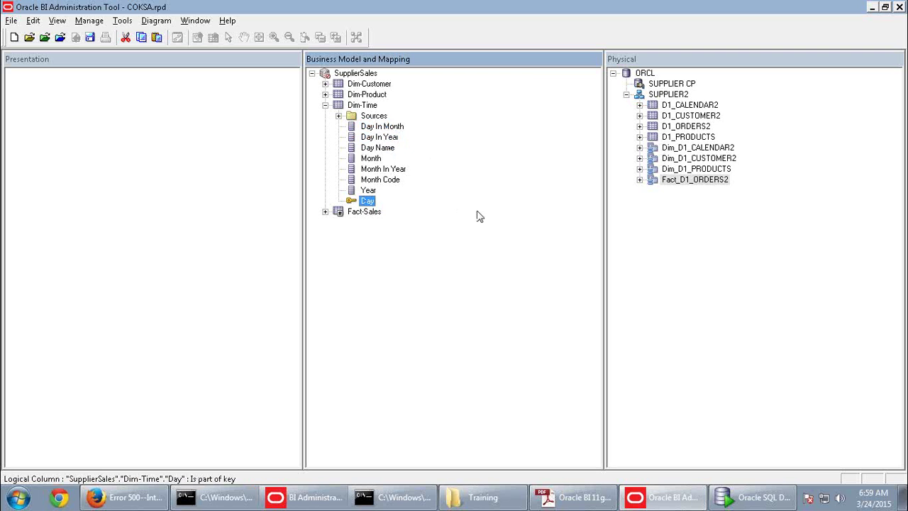
left_click(378, 148)
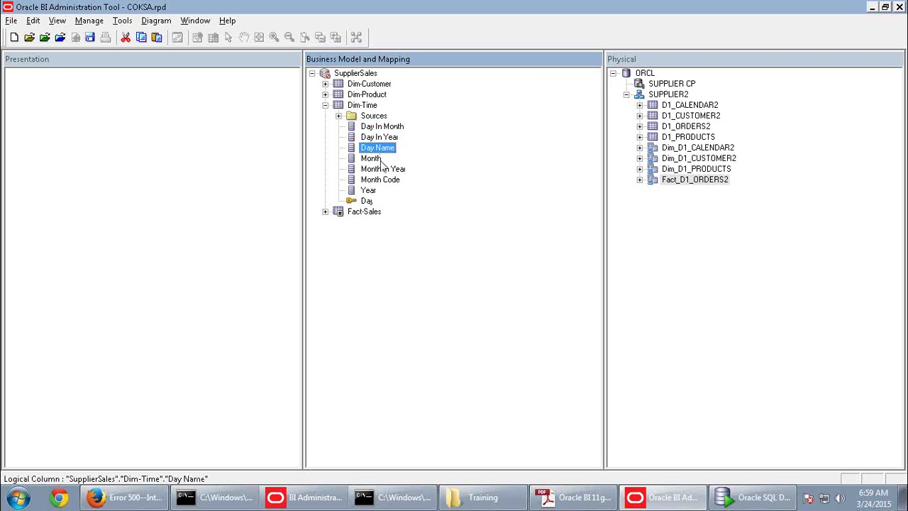
left_click(375, 159)
left_click(383, 170)
left_click(383, 180)
Scroll the activity guide down to step 7's rename tables
key("alt+Tab")
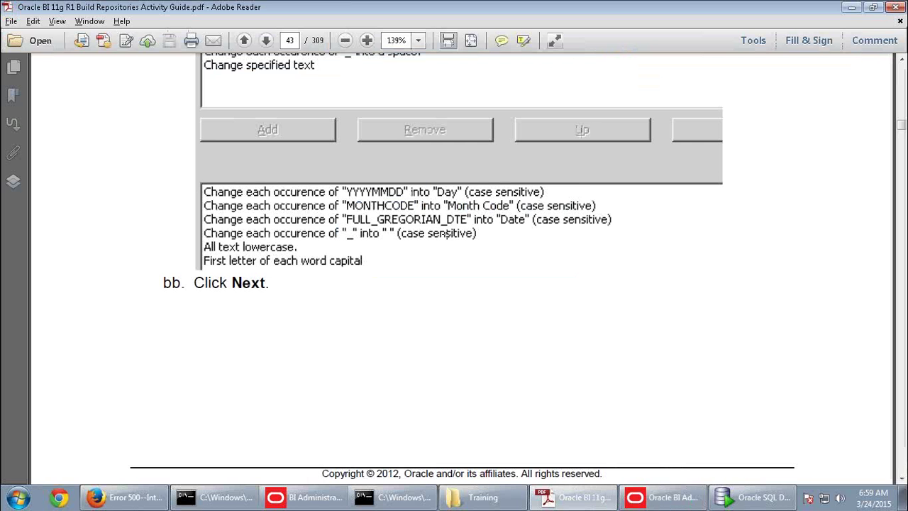
scroll(464, 288, "down", 5)
scroll(473, 303, "down", 10)
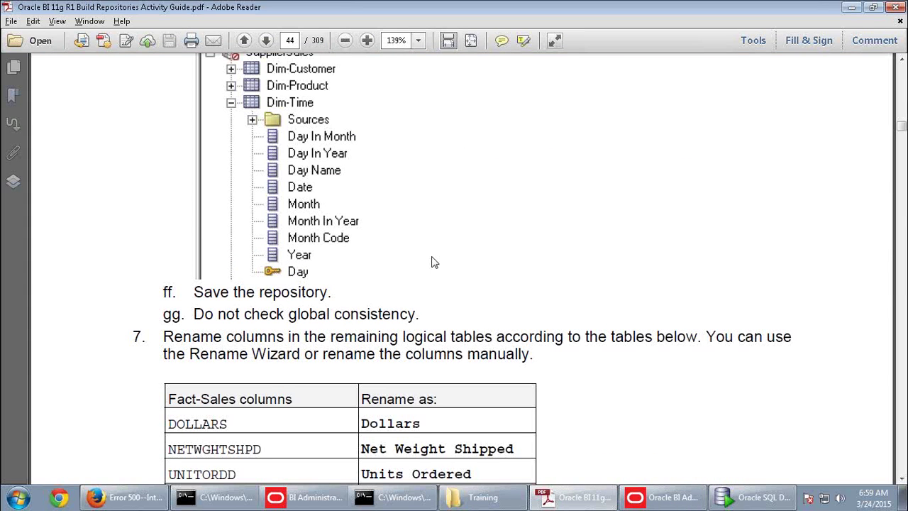
Drag FULL_GREGORIAN_DTE from Dim_D1_CALENDAR2 into Dim-Time and rename the new logical column Date
key("alt+Tab")
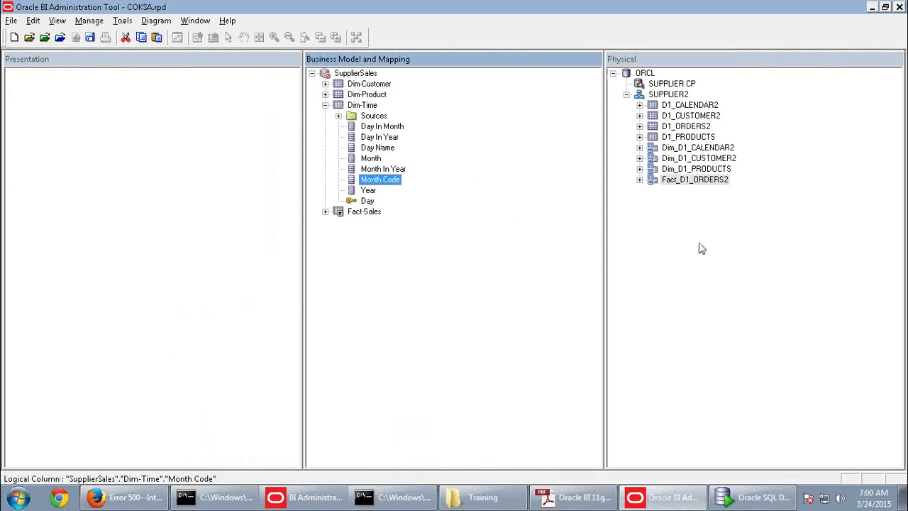
left_click(639, 147)
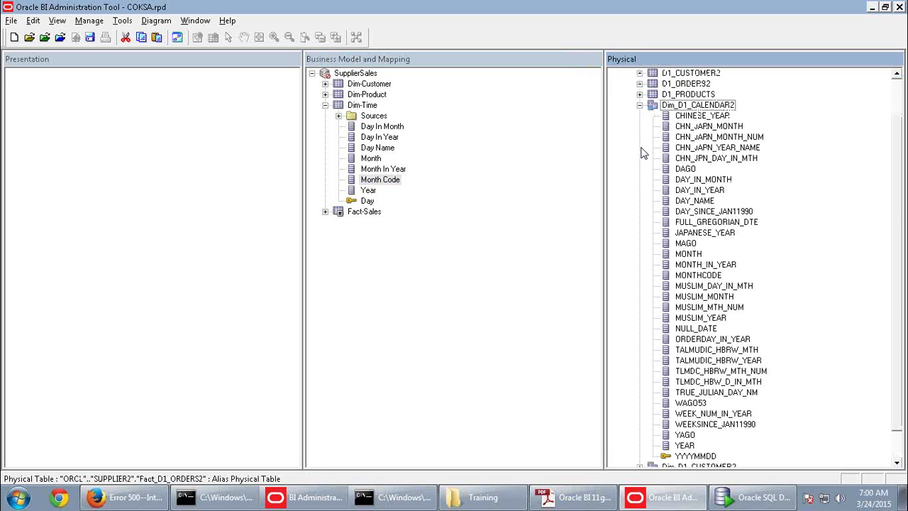
left_click_drag(710, 222, 368, 114)
right_click(403, 211)
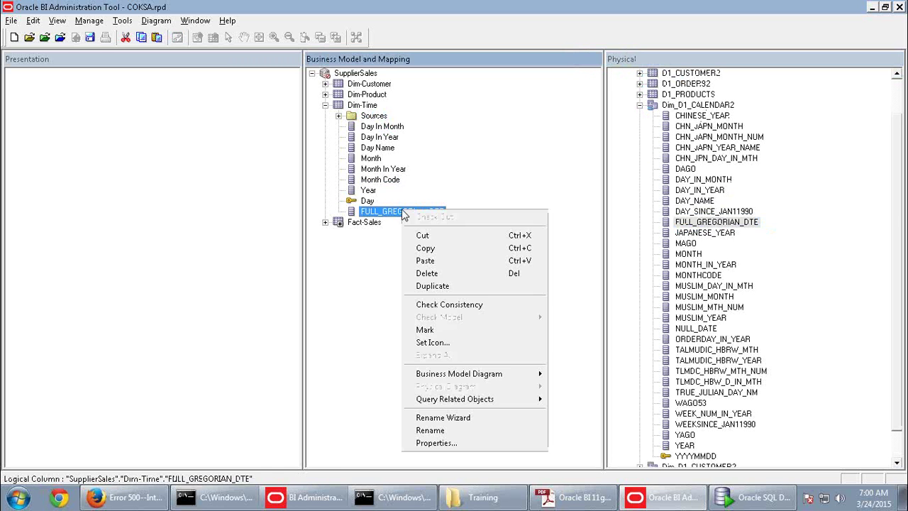
left_click(446, 429)
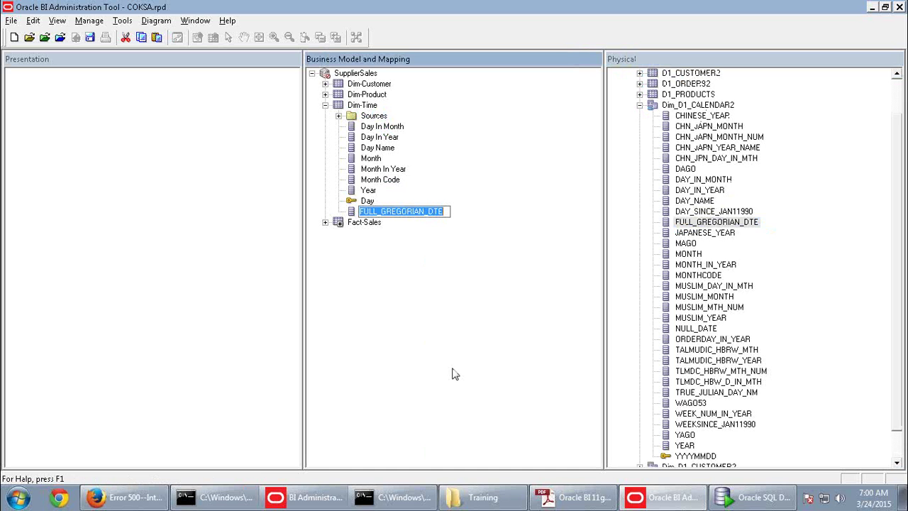
type("Date")
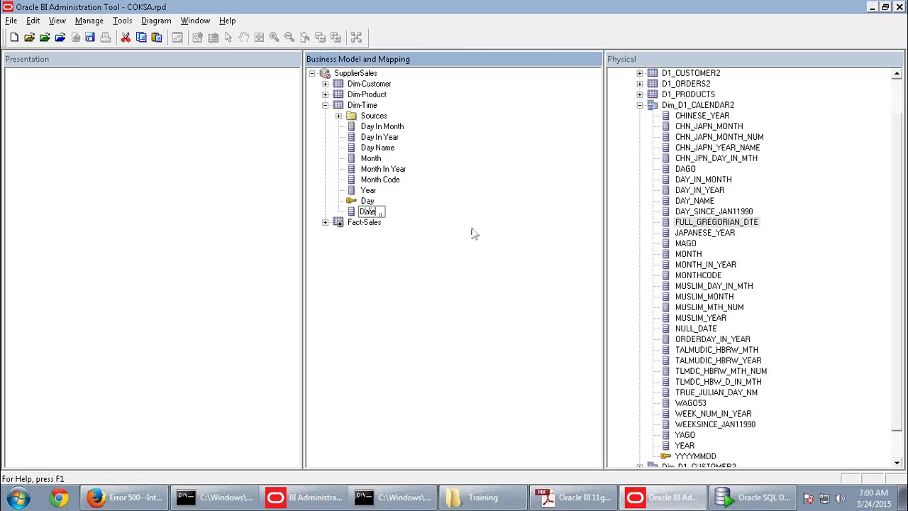
key("Return")
right_click(718, 227)
left_click(737, 243)
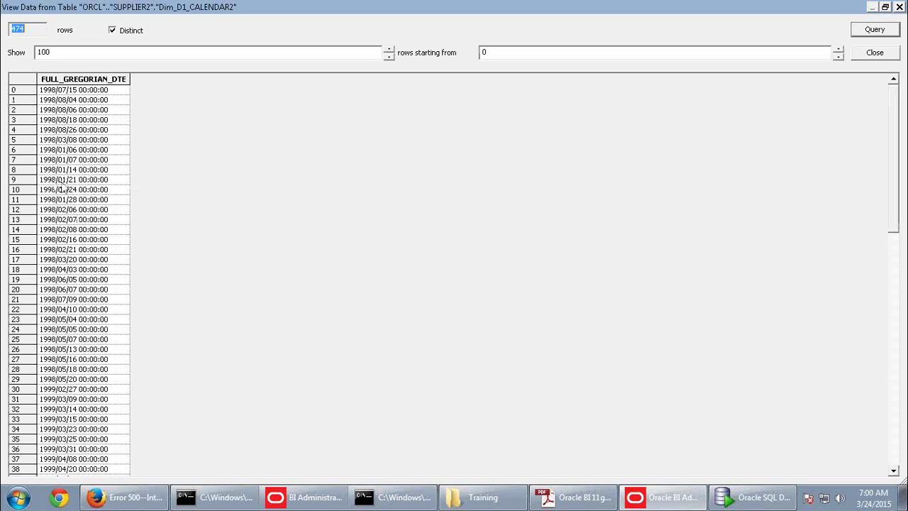
left_click(62, 180)
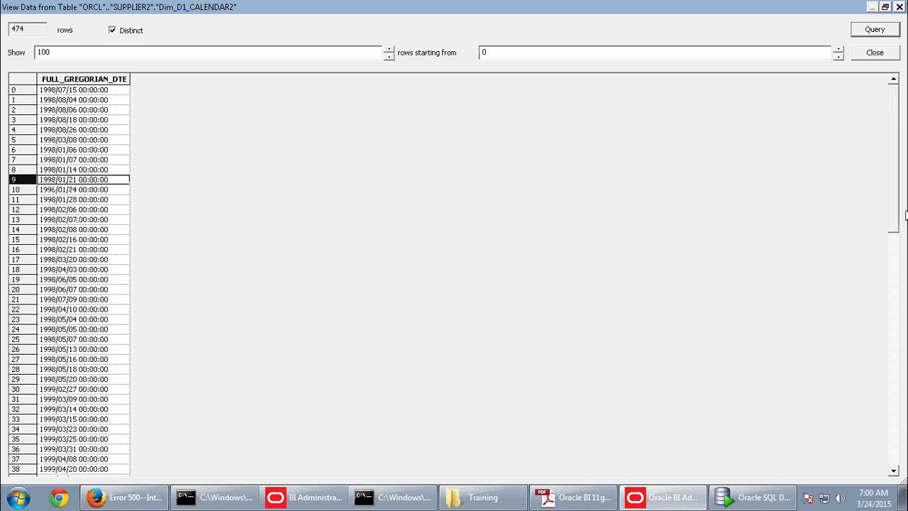
left_click_drag(900, 216, 907, 439)
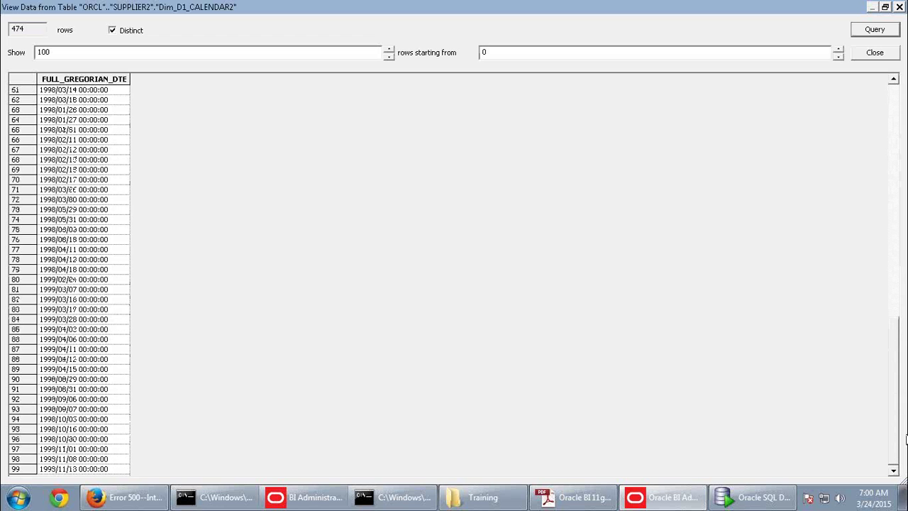
left_click(80, 341)
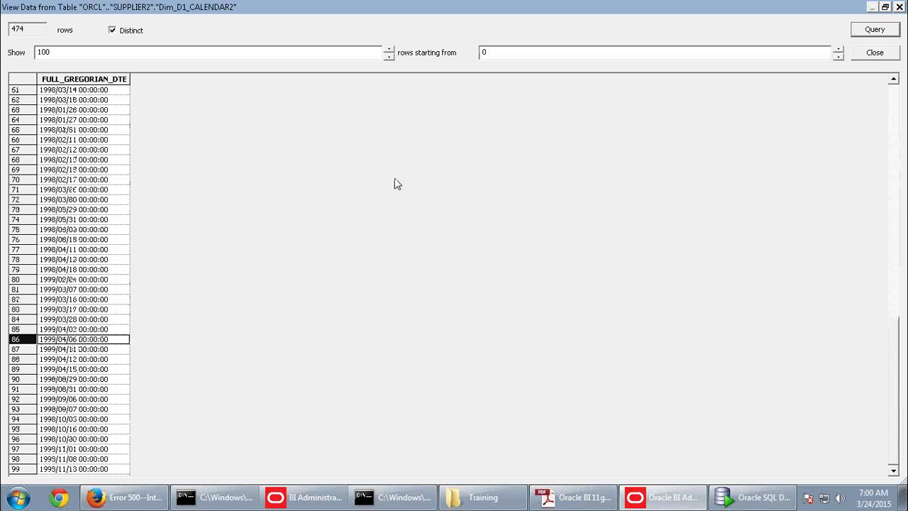
left_click(899, 8)
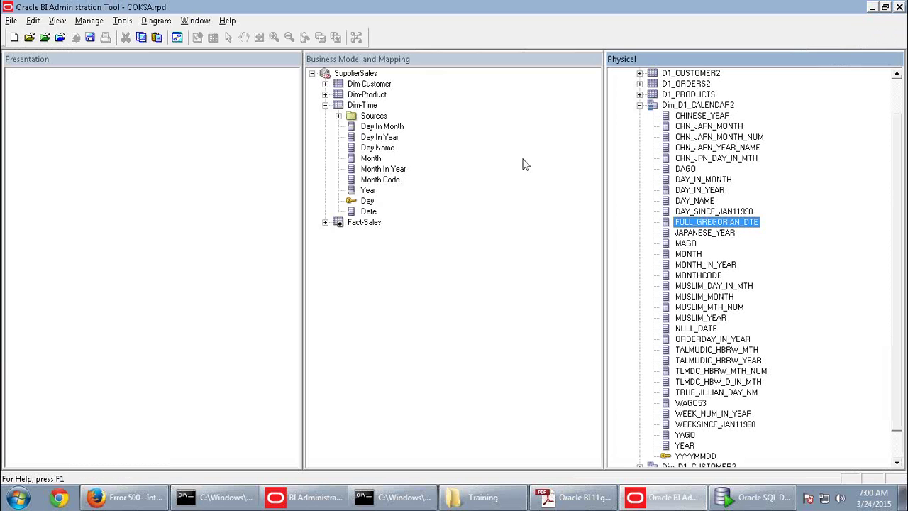
left_click(365, 213)
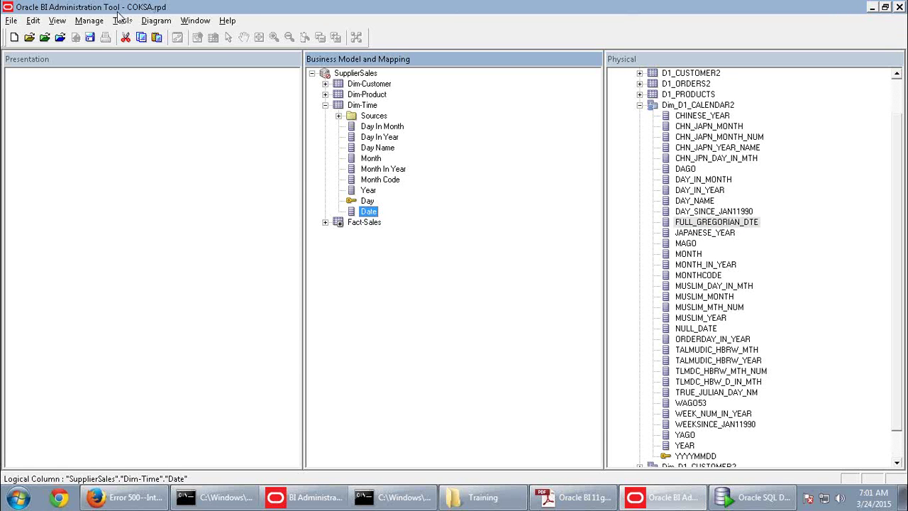
Scroll the guide to the Fact-Sales rename table and select the friendly name Dollars
mouse_move(144, 6)
key("alt+Tab")
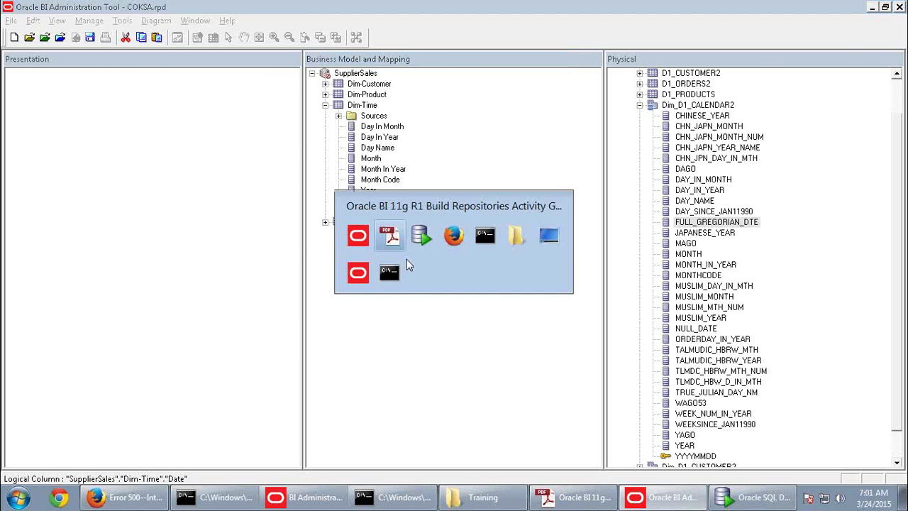
scroll(500, 353, "down", 5)
scroll(497, 357, "down", 1)
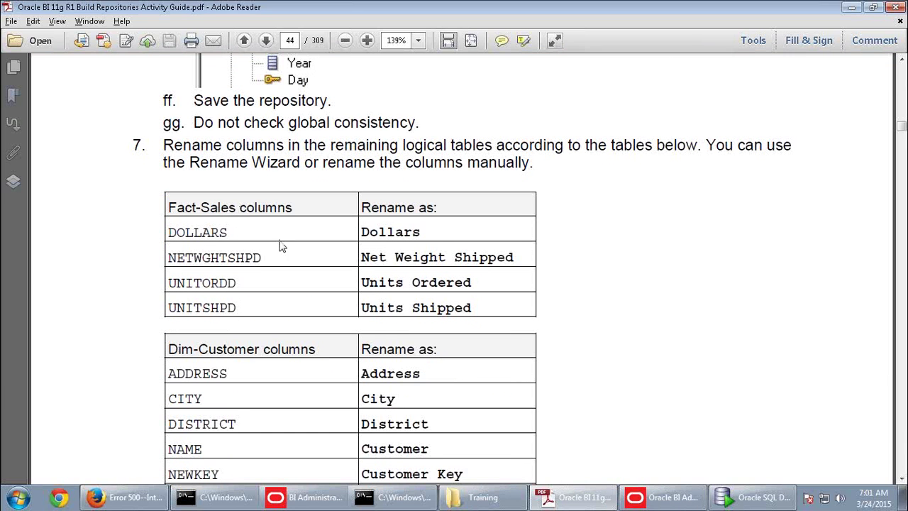
left_click_drag(421, 231, 362, 232)
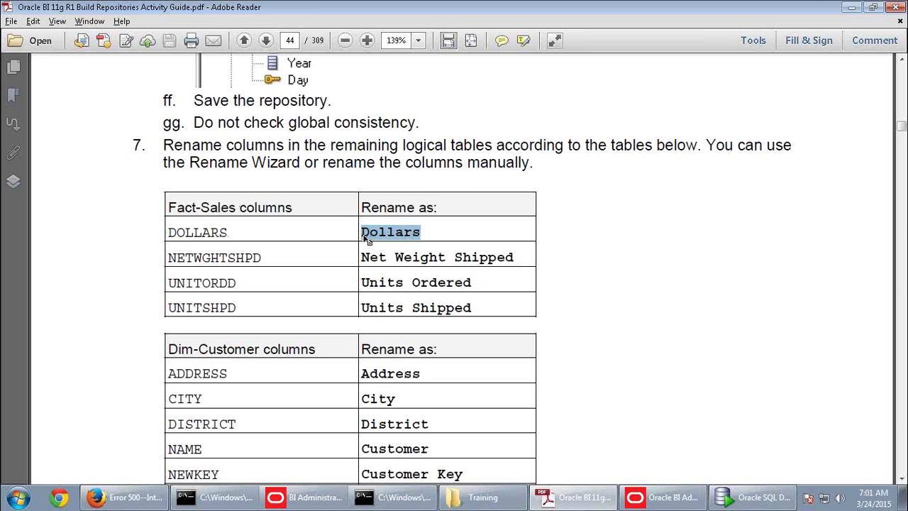
Rename the Fact-Sales column ACTLEXTND to Dollars
key("alt+Tab")
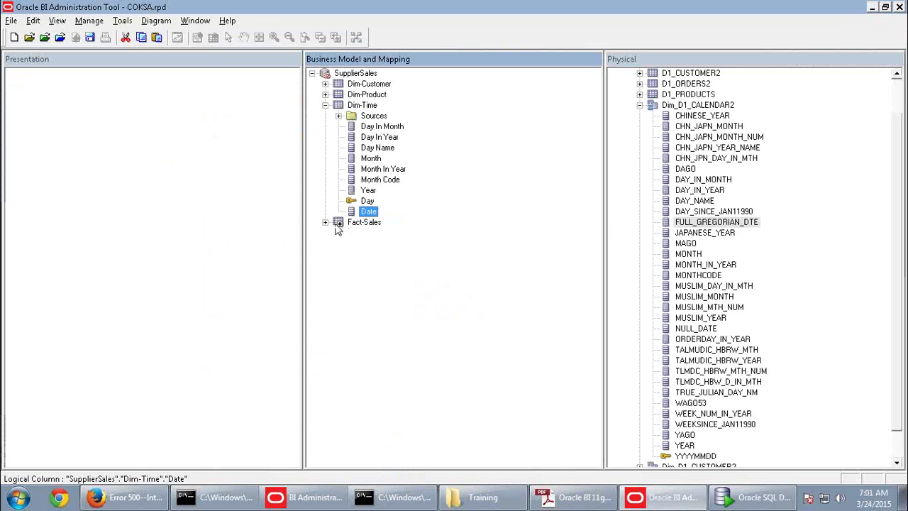
left_click(325, 223)
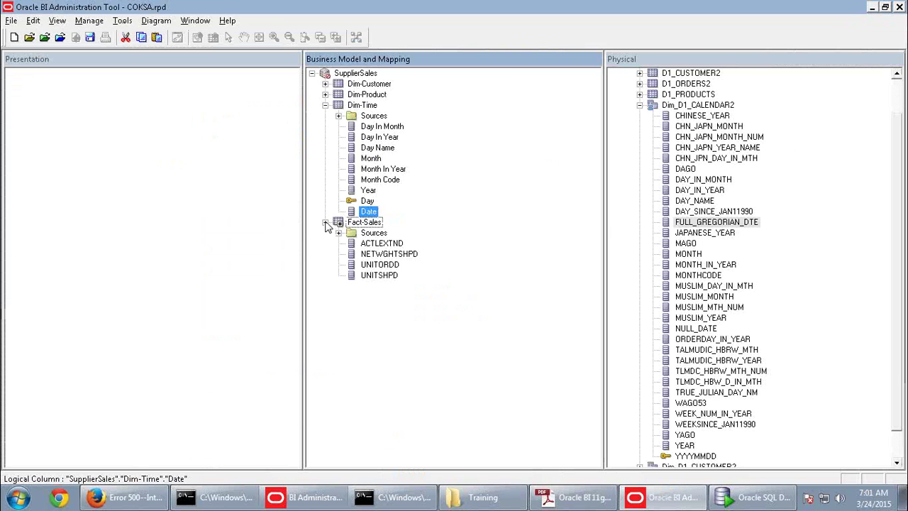
left_click(373, 244)
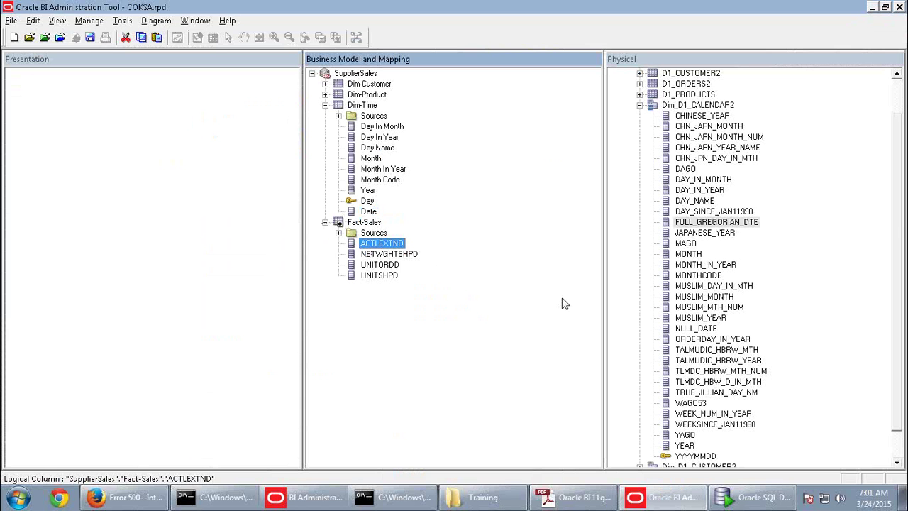
right_click(390, 245)
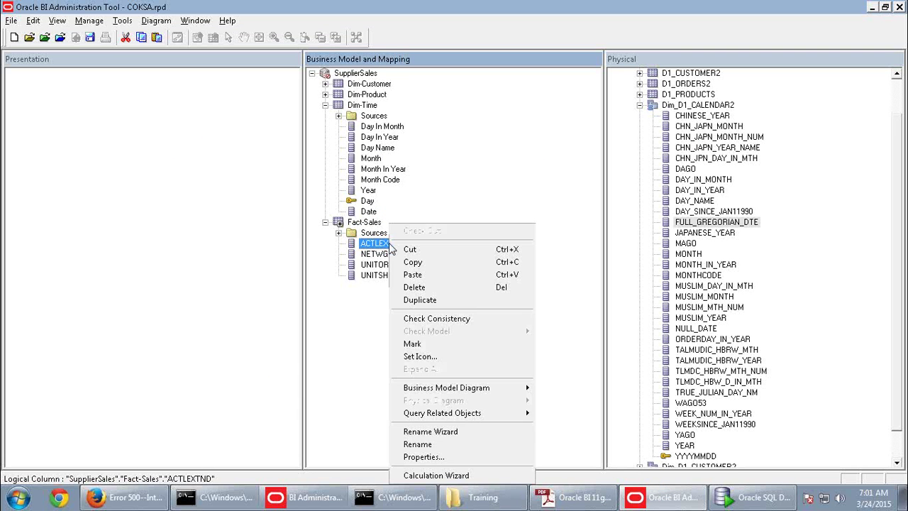
left_click(418, 444)
type("Dollars")
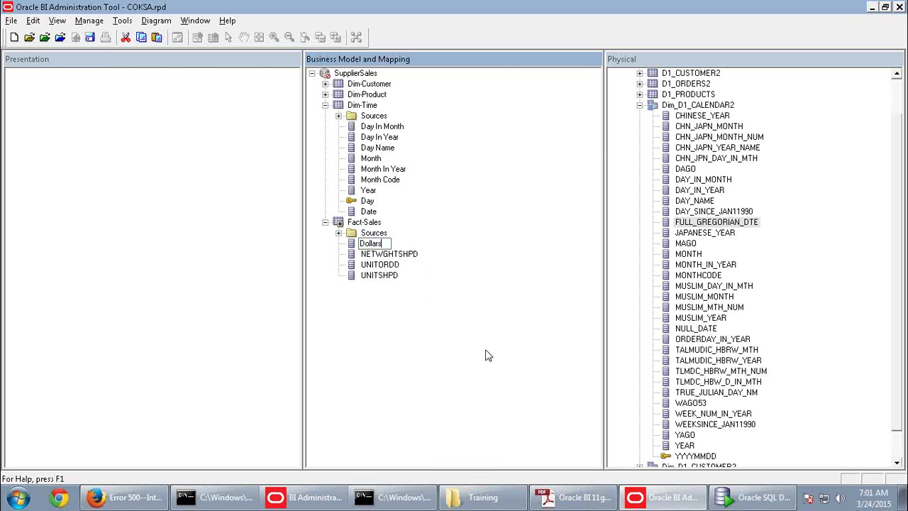
Rename NETWGHTSHPD to Net Weight Shipped, using the name copied from the activity guide
key("alt+Tab")
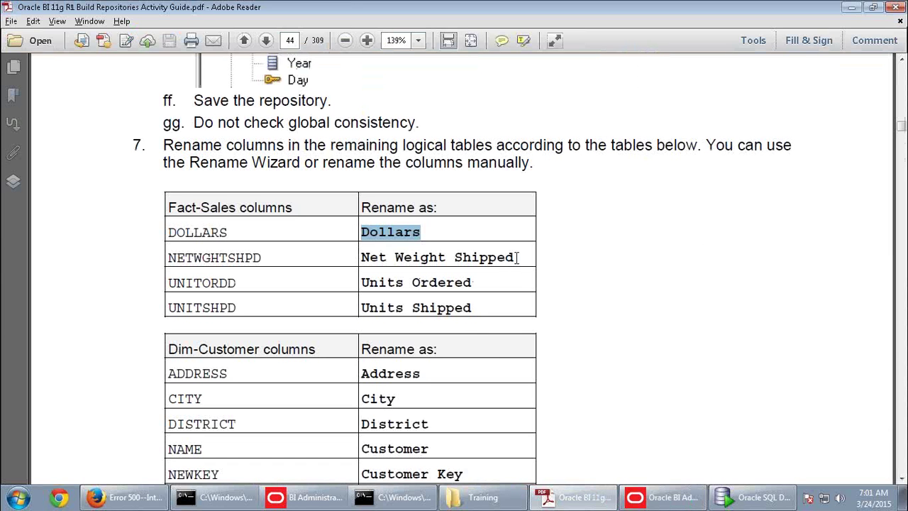
left_click_drag(516, 258, 381, 259)
key("ctrl+c")
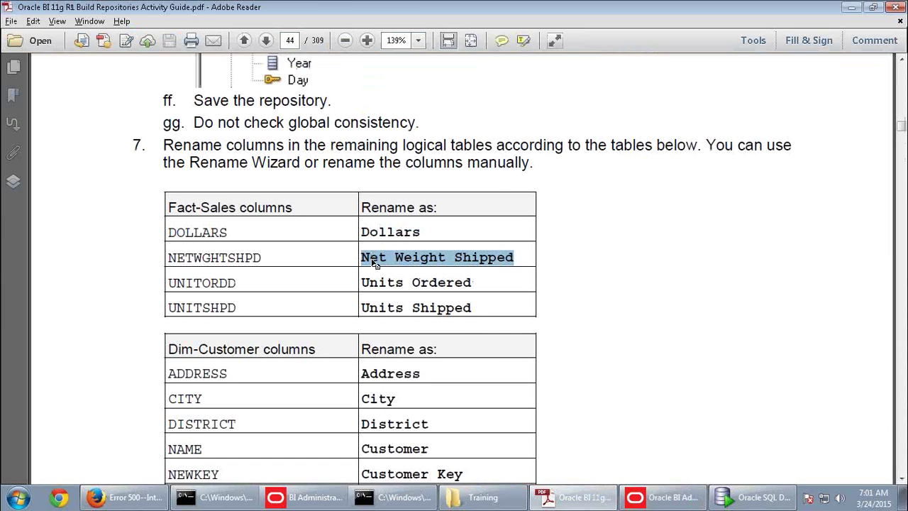
key("alt+Tab")
left_click(370, 264)
right_click(379, 264)
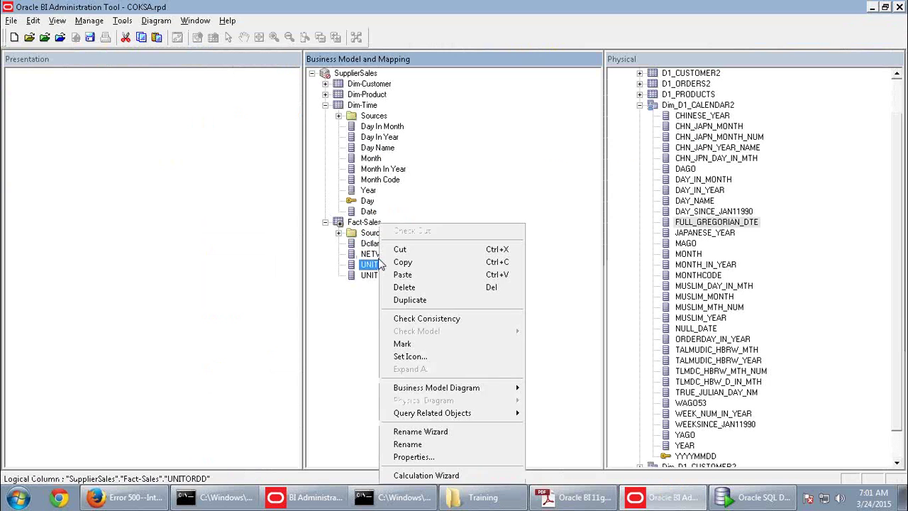
right_click(374, 254)
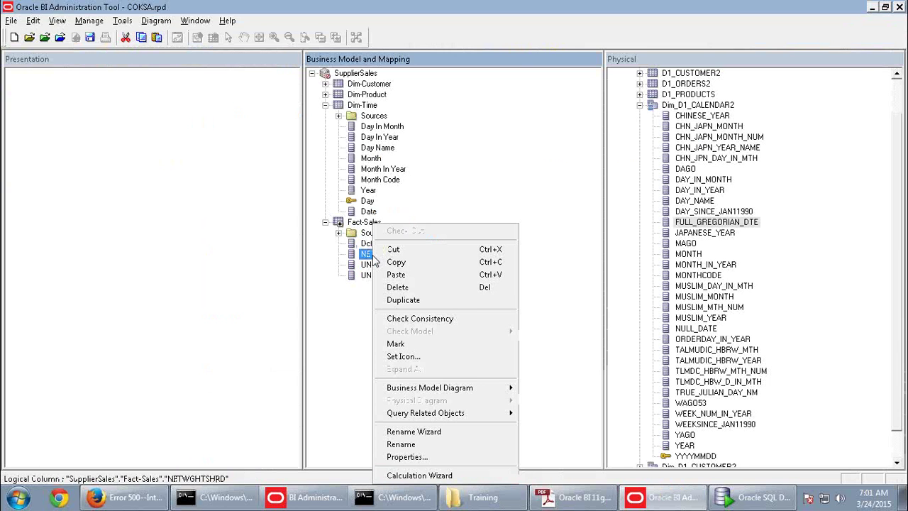
left_click(416, 445)
key("ctrl+v")
key("Return")
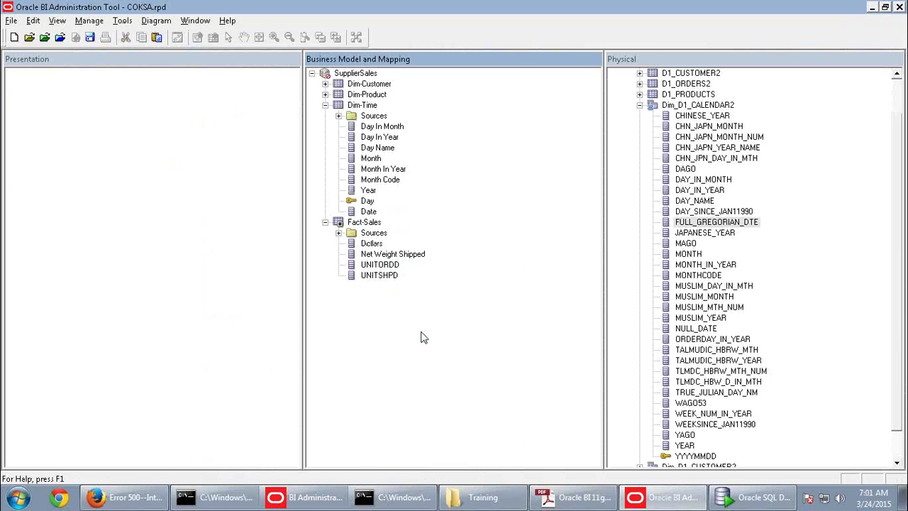
Rename UNITORDD to Units Ordered, pasting the name from the activity guide
key("alt+Tab")
left_click_drag(472, 282, 370, 288)
key("ctrl+c")
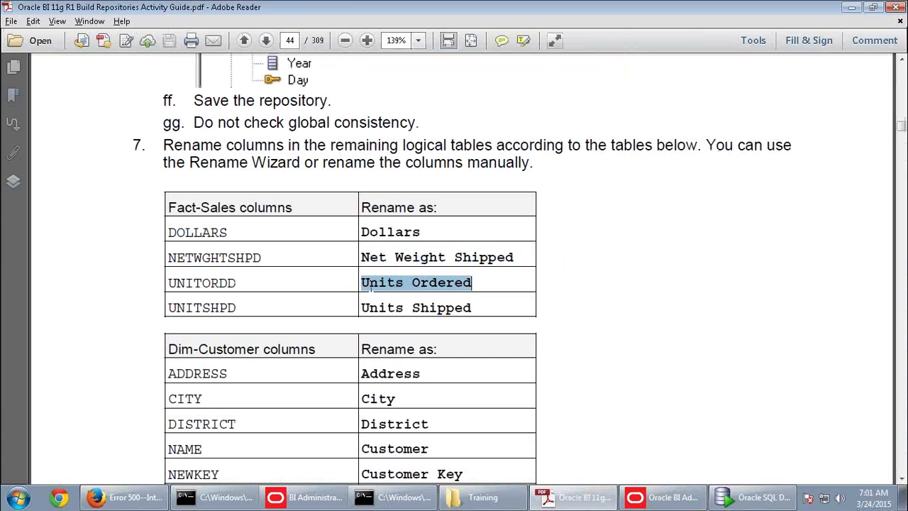
key("alt+Tab")
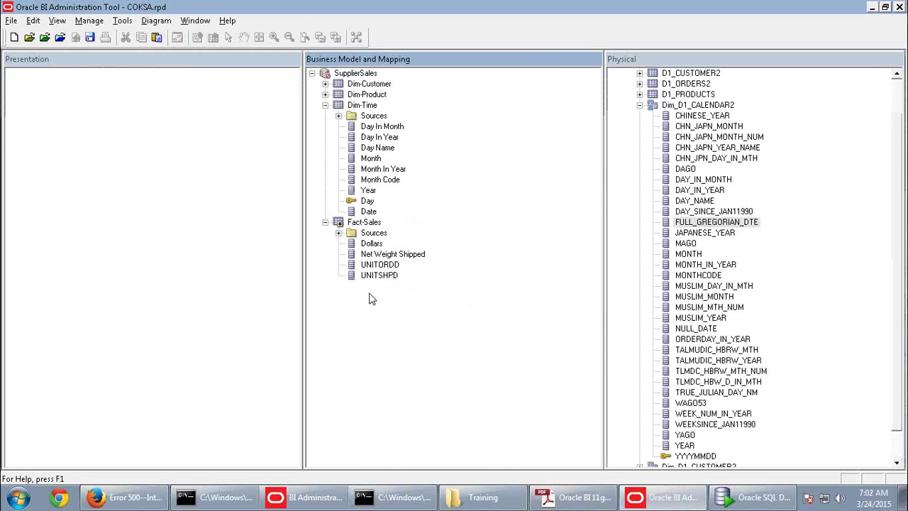
right_click(389, 268)
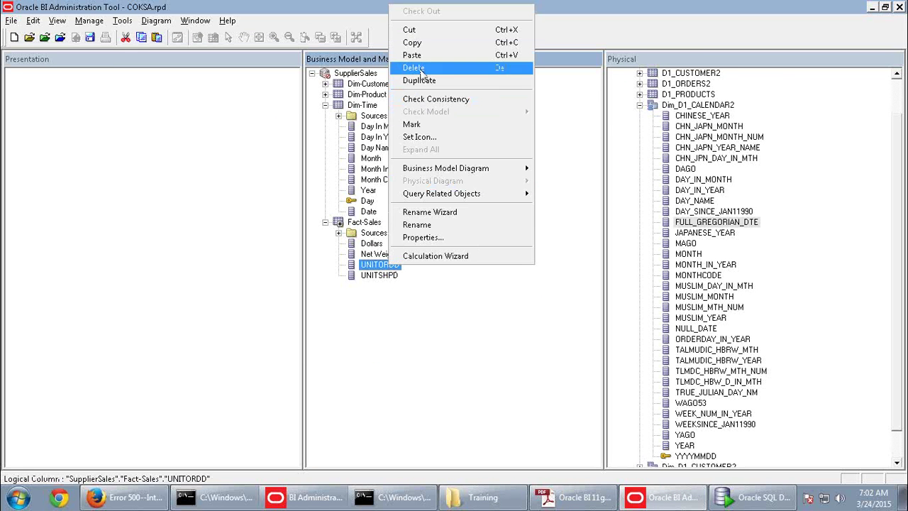
left_click(421, 224)
key("ctrl+v")
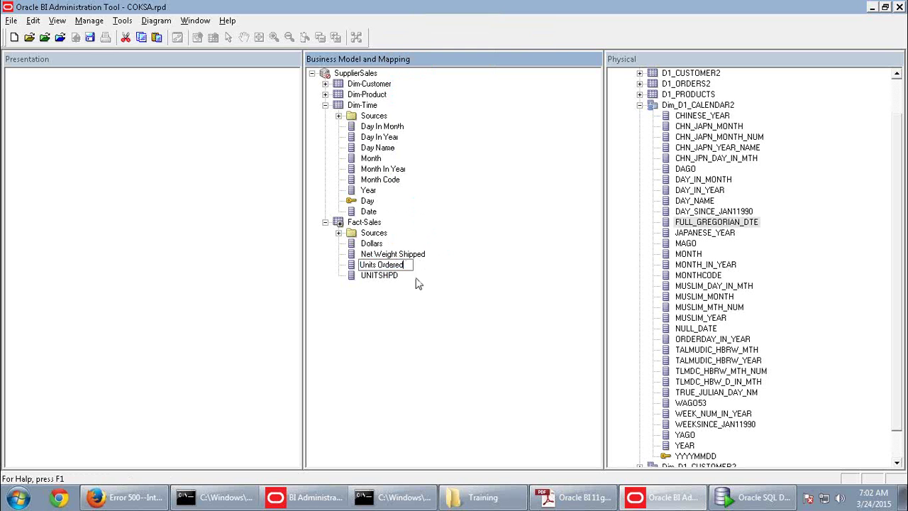
left_click(389, 277)
Rename UNITSHPD to Units Shipped, using the name copied from the guide
key("alt+Tab")
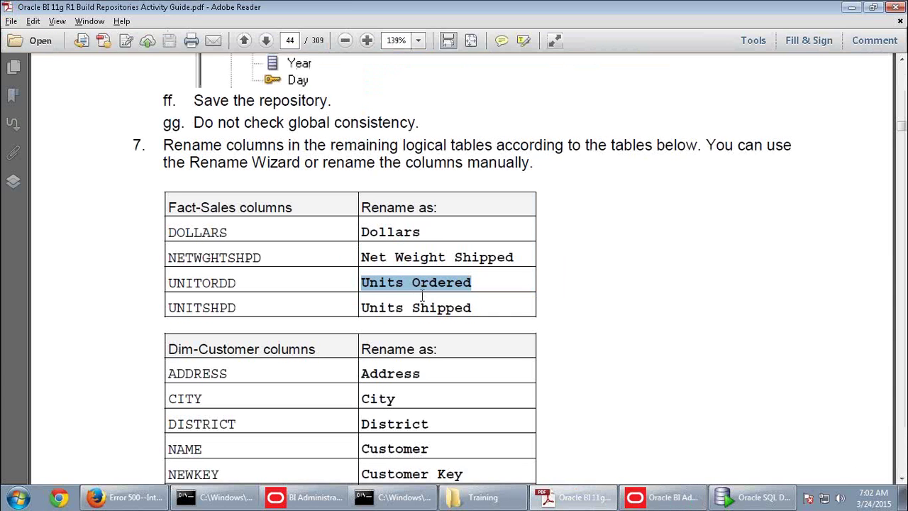
left_click_drag(472, 307, 379, 313)
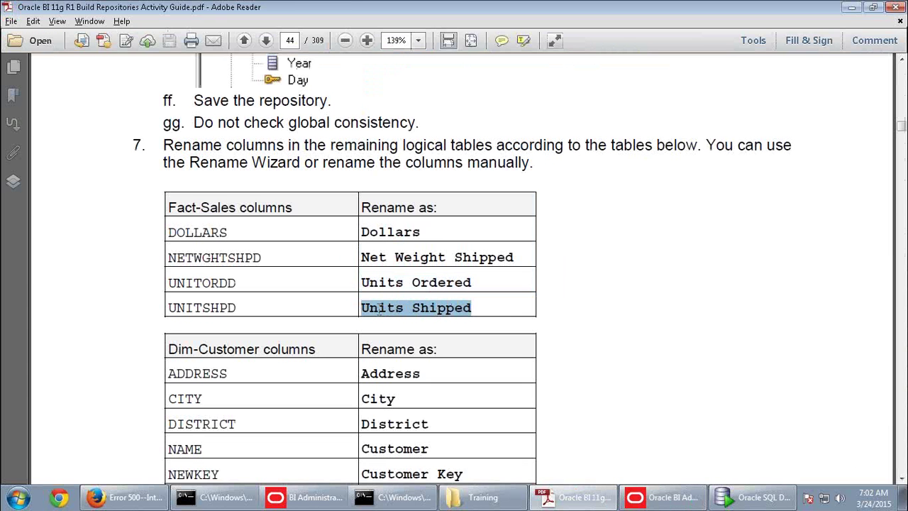
key("ctrl+c")
key("alt+Tab")
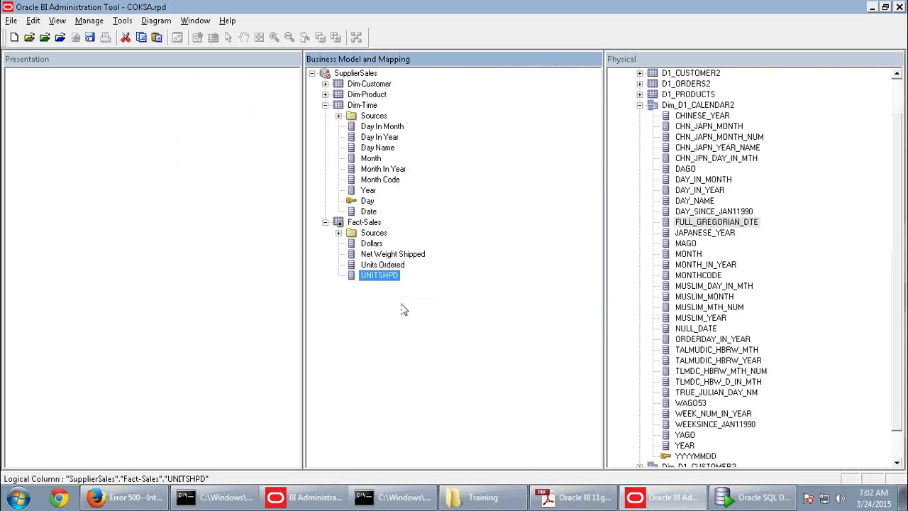
right_click(385, 277)
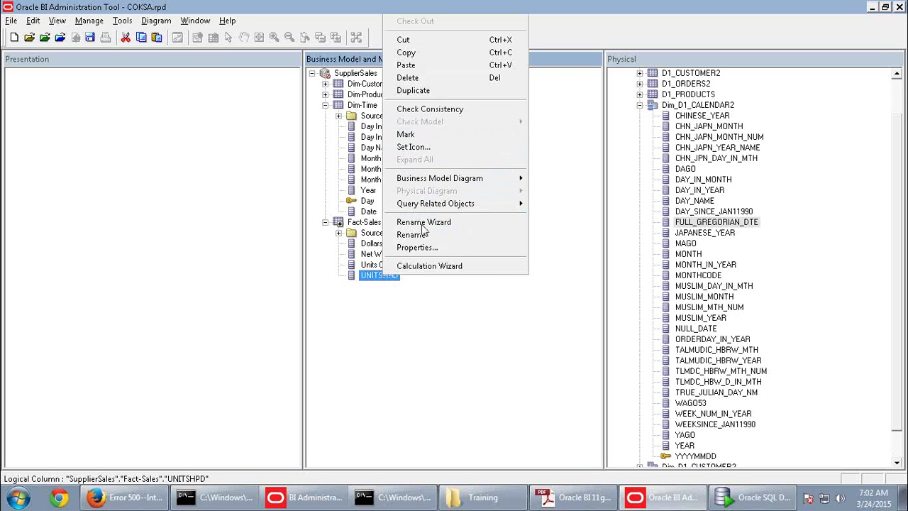
left_click(415, 234)
key("ctrl+v")
left_click(449, 312)
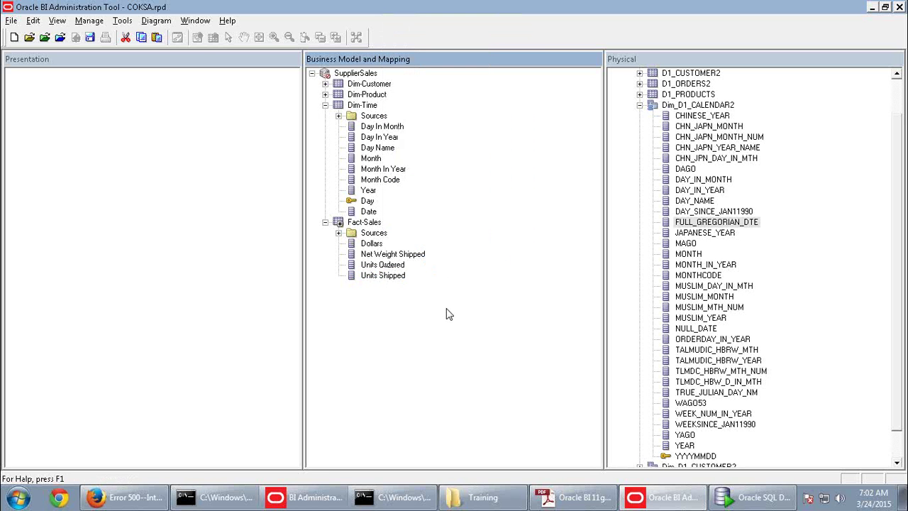
right_click(396, 281)
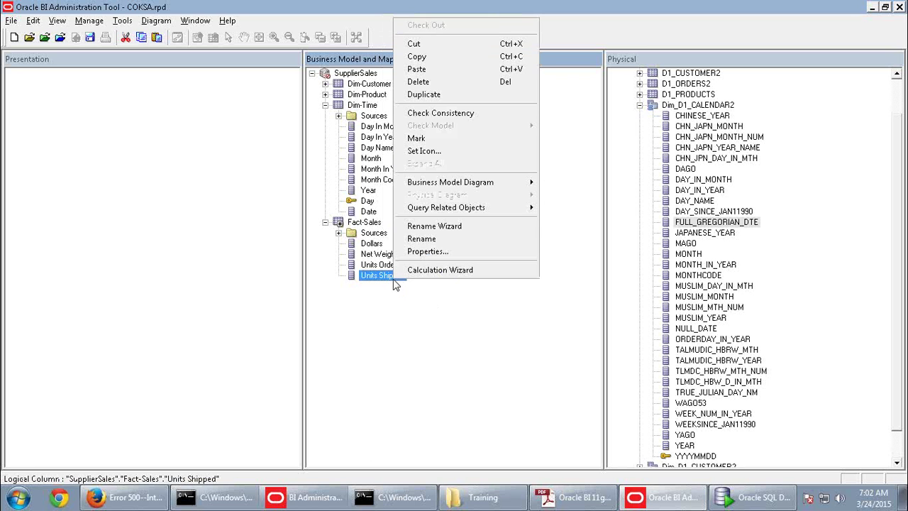
Trace Units Shipped to physical UNITSHPD via Query Related Objects and compare both columns
mouse_move(454, 207)
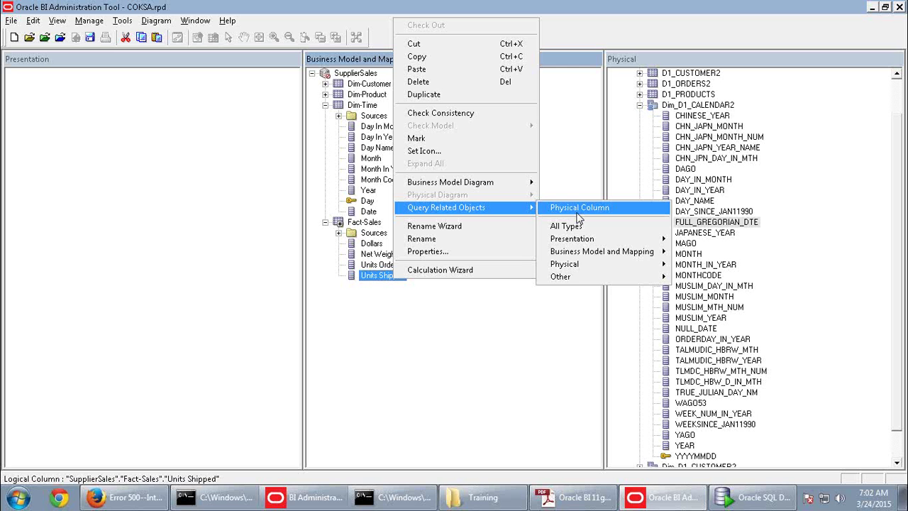
left_click(577, 211)
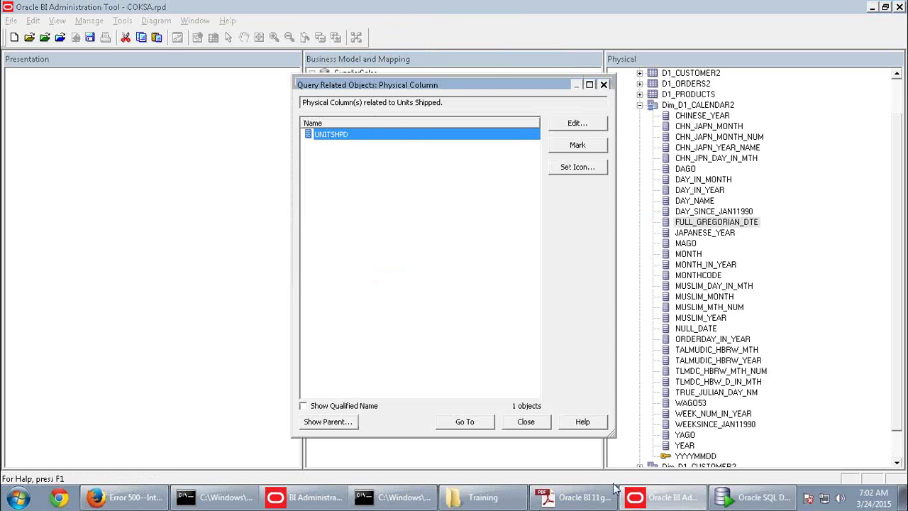
left_click(476, 428)
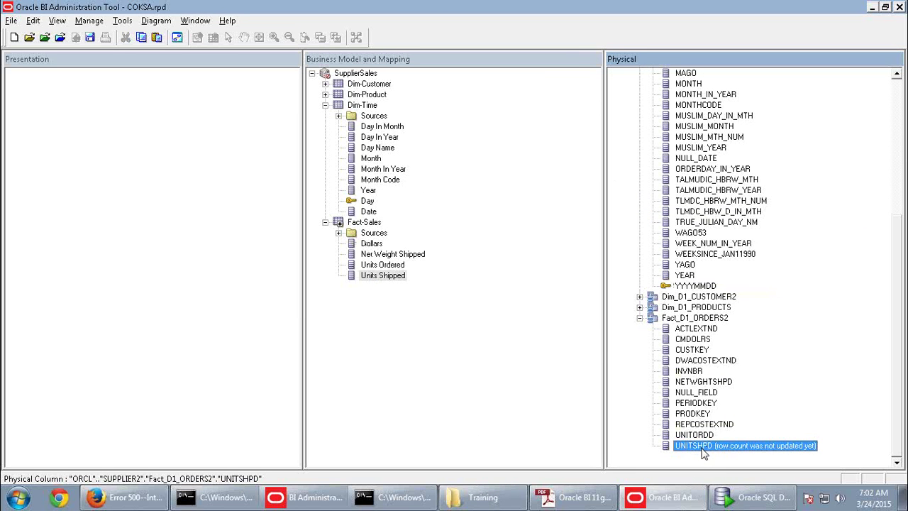
left_click(378, 277)
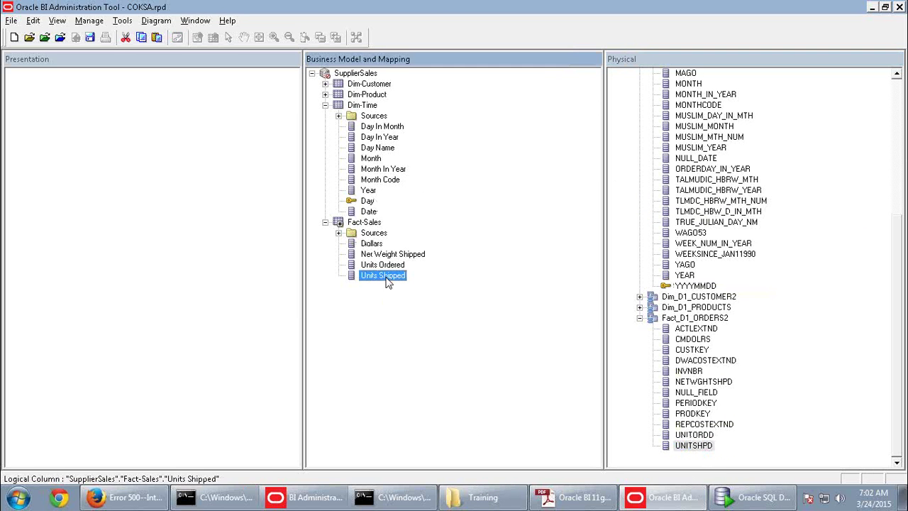
left_click(699, 446)
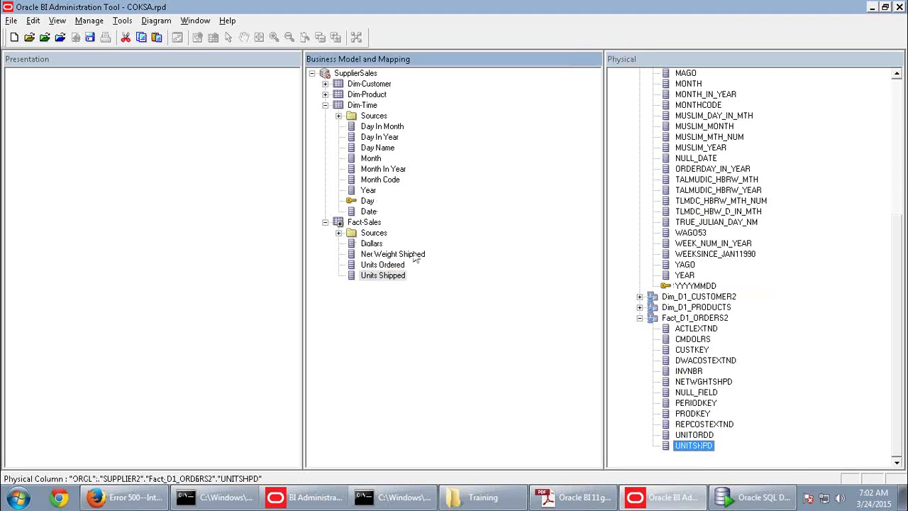
left_click(386, 276)
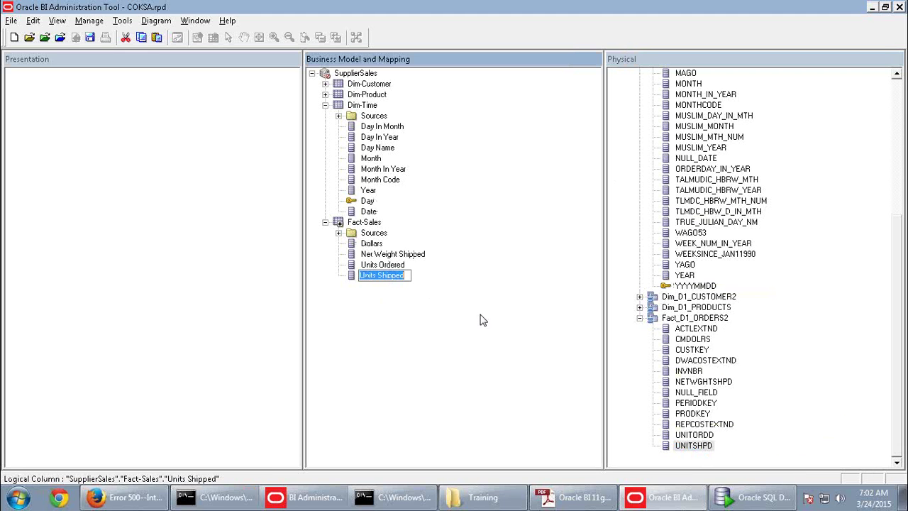
left_click(482, 320)
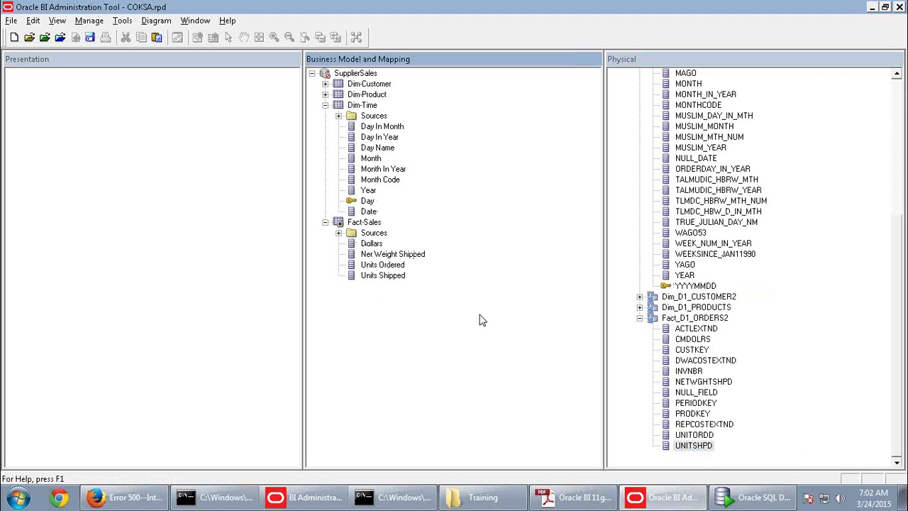
Reopen the Units Shipped context menus and dismiss them without choosing anything
right_click(383, 281)
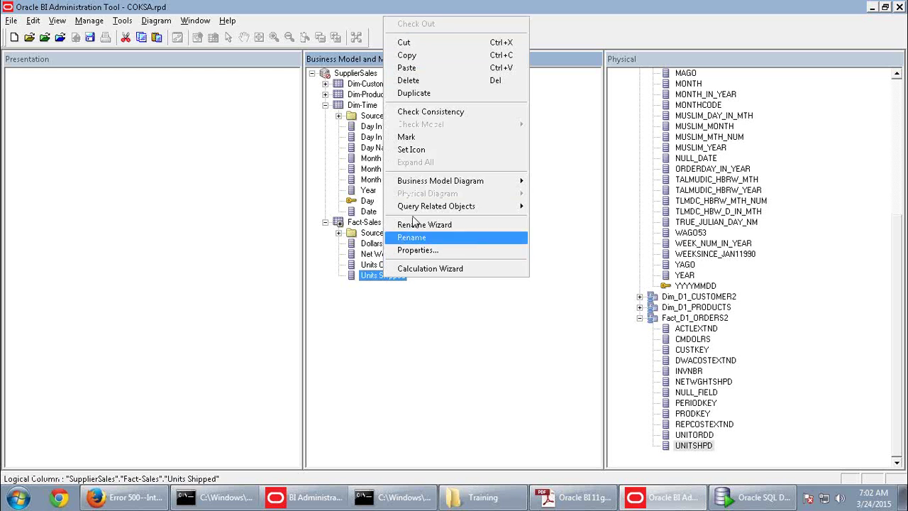
mouse_move(423, 212)
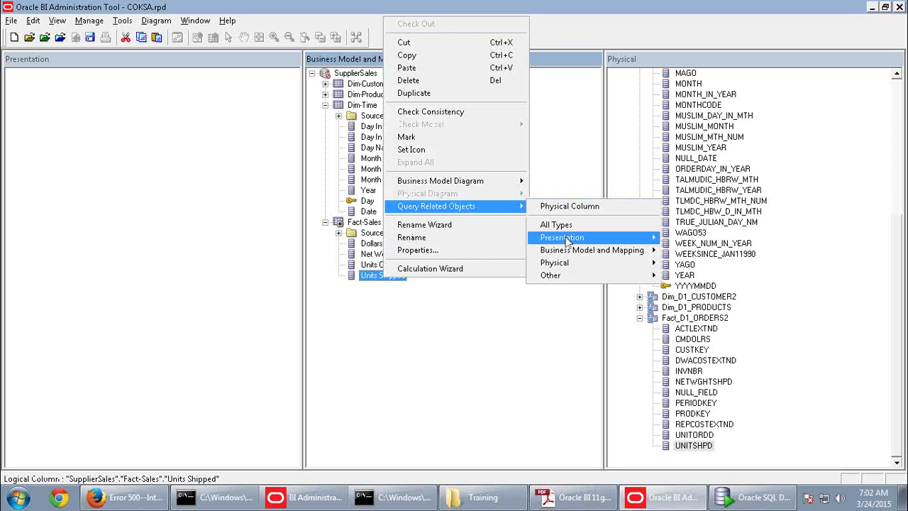
mouse_move(568, 239)
mouse_move(660, 258)
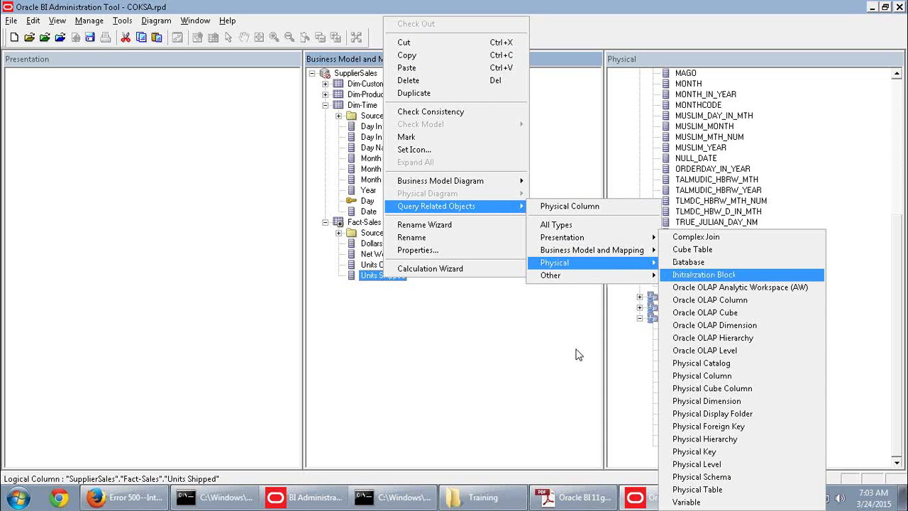
left_click(357, 365)
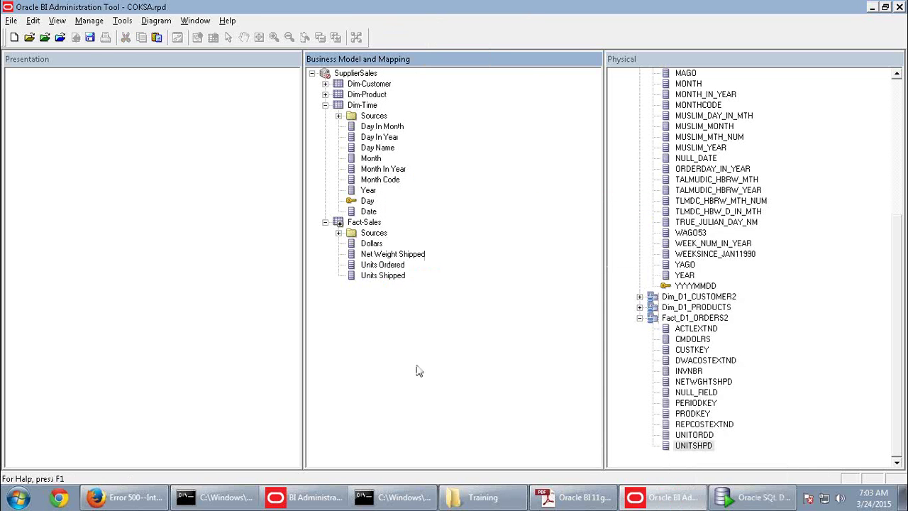
Collapse Fact-Sales and Dim-Time, then trace physical UNITSHPD to its logical column Units Shipped
left_click(325, 222)
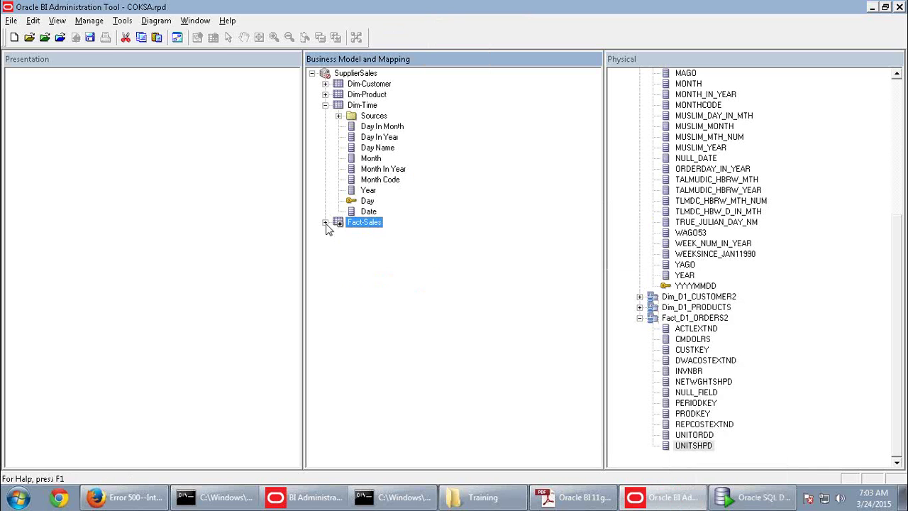
left_click(326, 105)
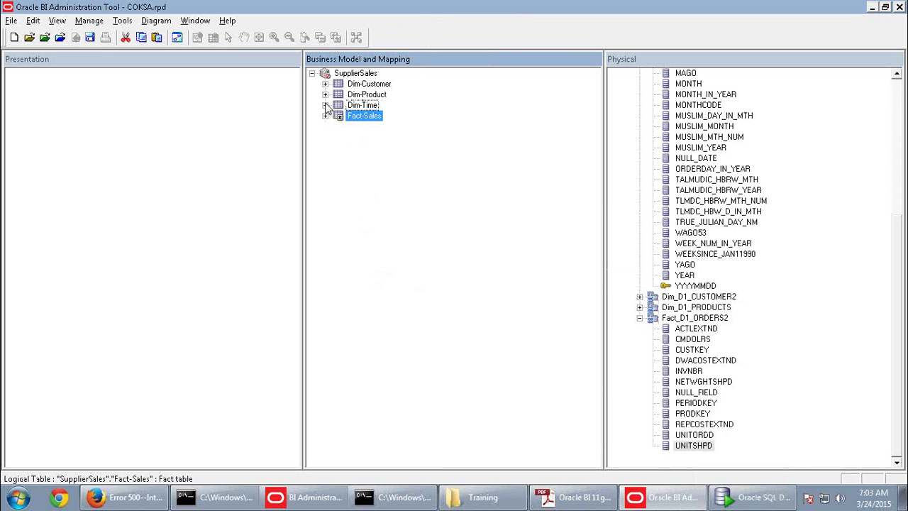
right_click(688, 447)
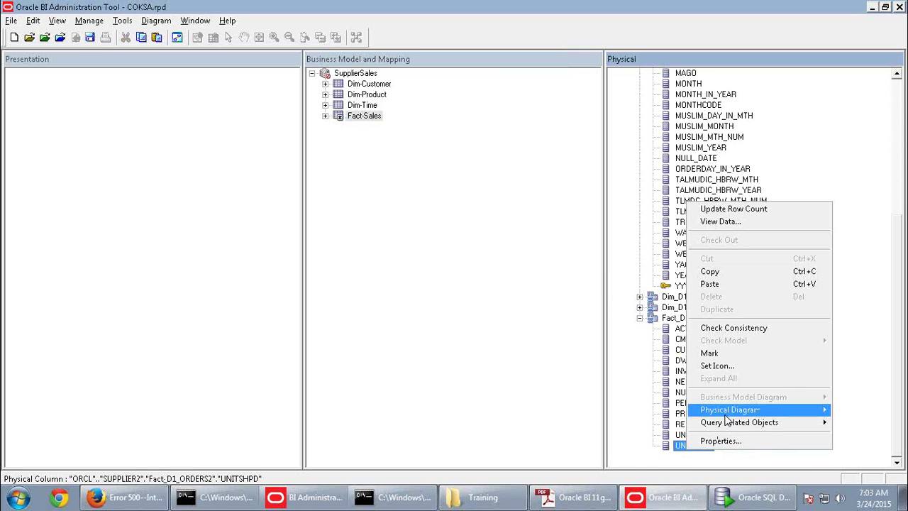
mouse_move(733, 428)
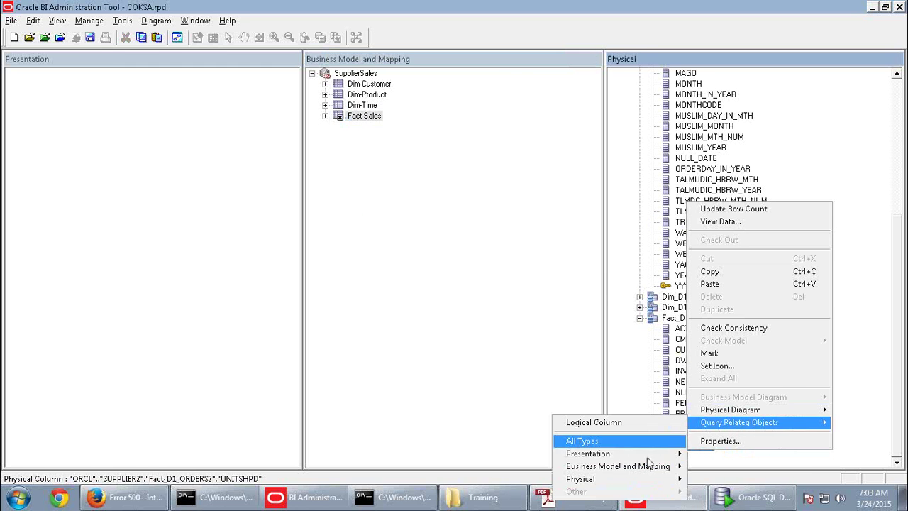
mouse_move(642, 472)
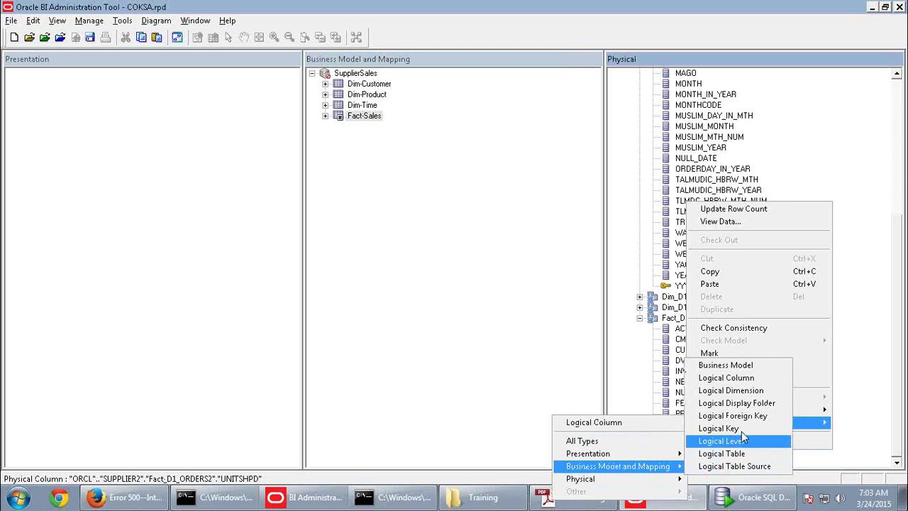
left_click(730, 378)
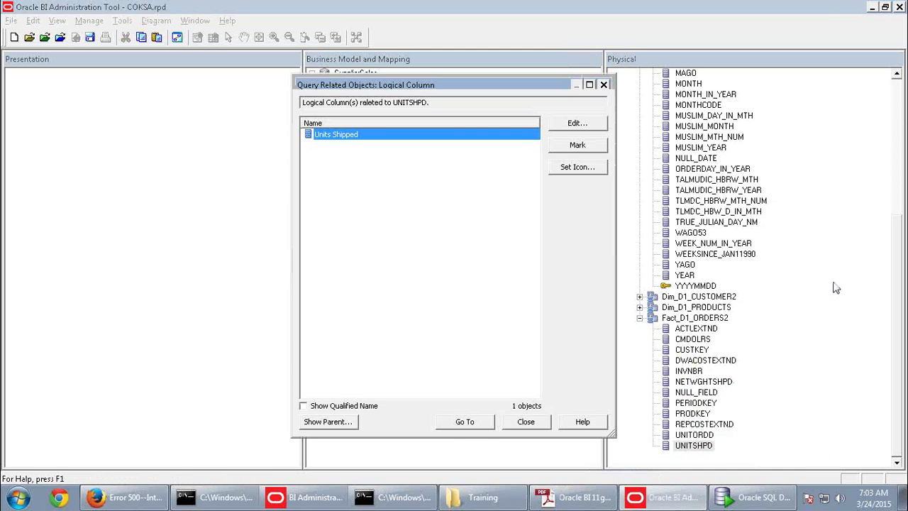
left_click(465, 421)
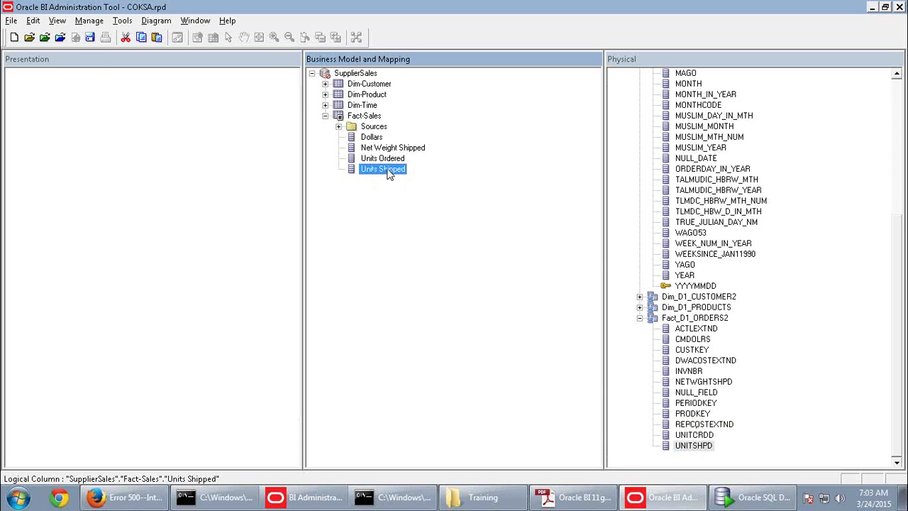
Expand Dim-Customer and rename its ADDRESS column to Address
key("alt+Tab")
scroll(476, 275, "down", 3)
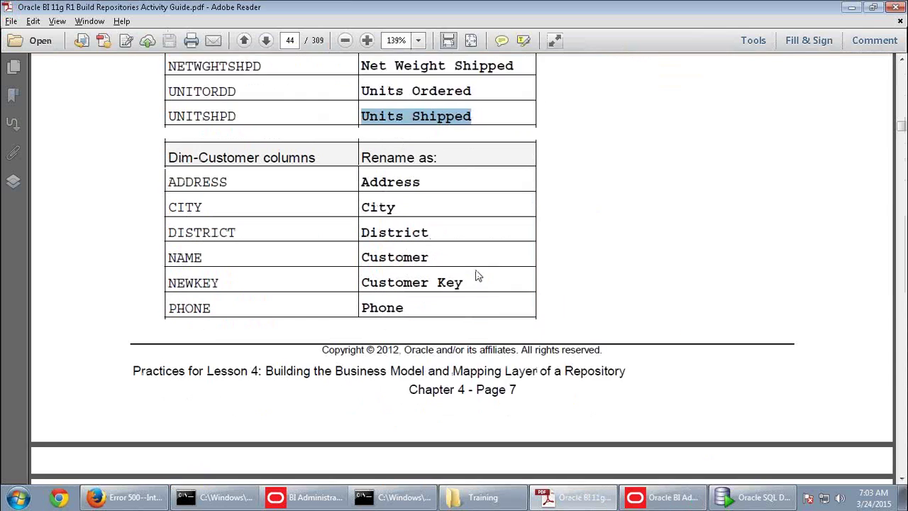
scroll(477, 276, "down", 1)
left_click_drag(422, 119, 367, 128)
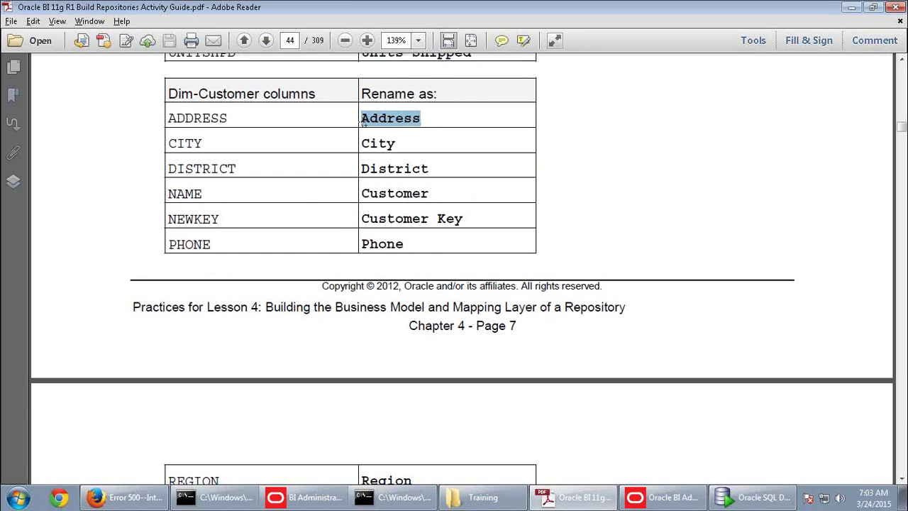
key("alt+Tab")
left_click(325, 84)
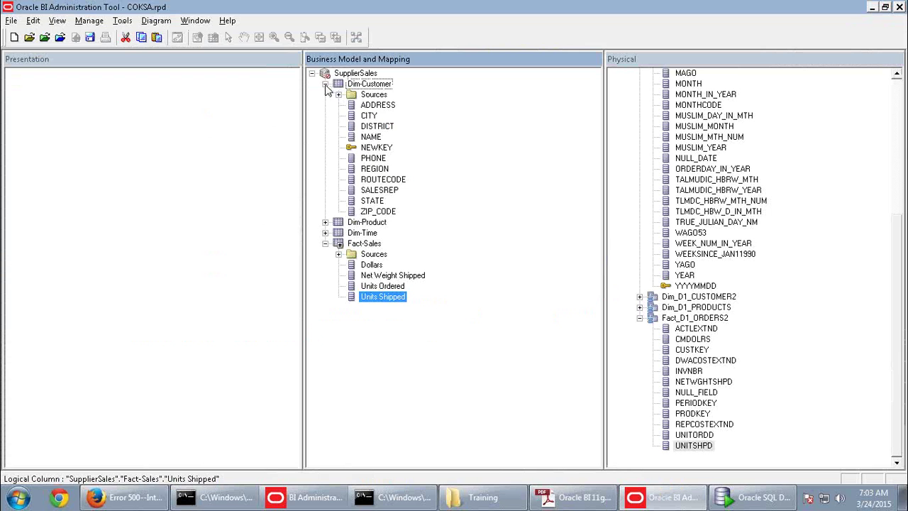
left_click(376, 107)
right_click(374, 107)
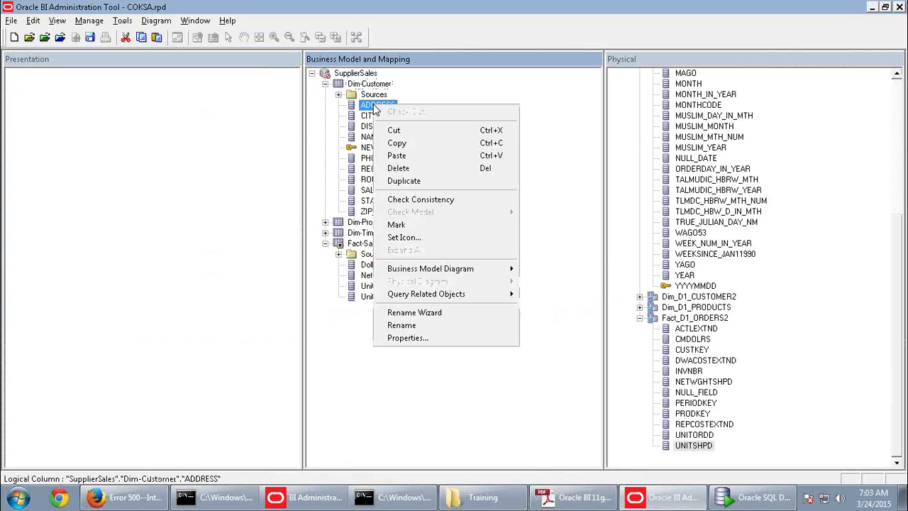
left_click(400, 325)
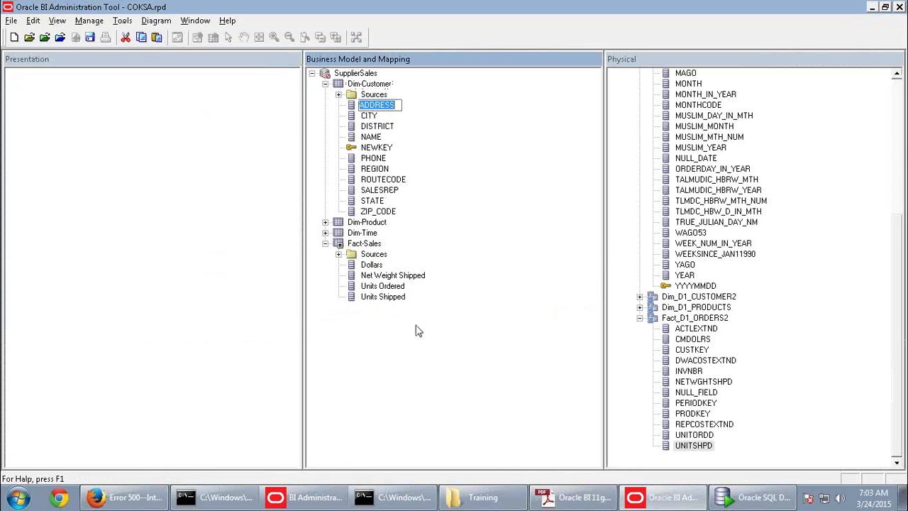
type("Address")
left_click(369, 116)
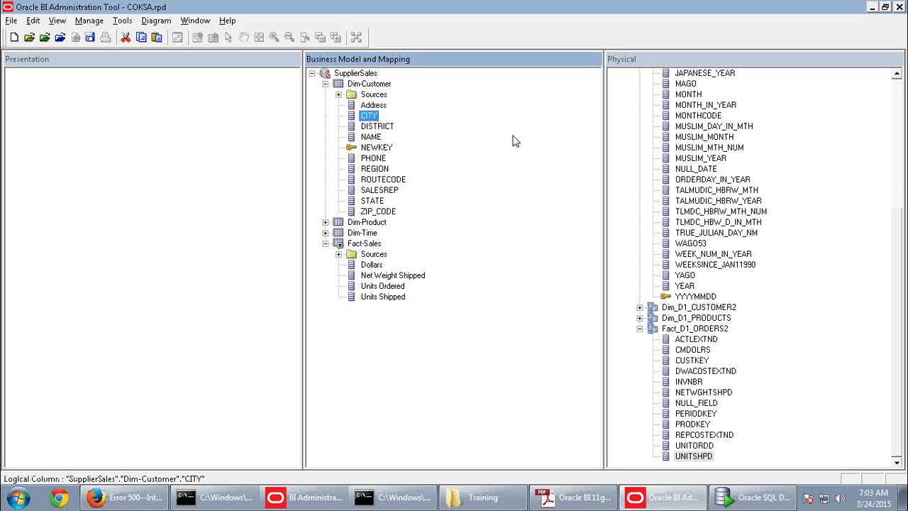
Rename the CITY column to City, using the name copied from the guide
key("alt+Tab")
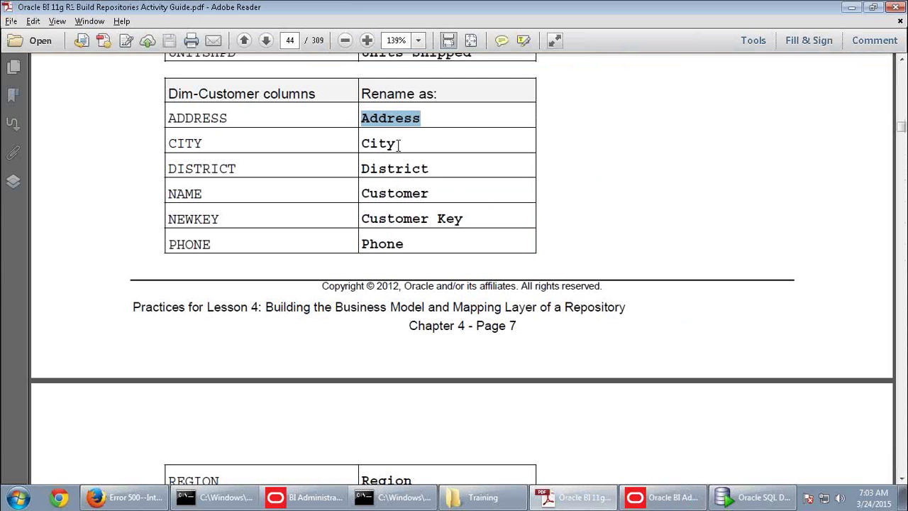
left_click_drag(398, 143, 363, 143)
key("ctrl+c")
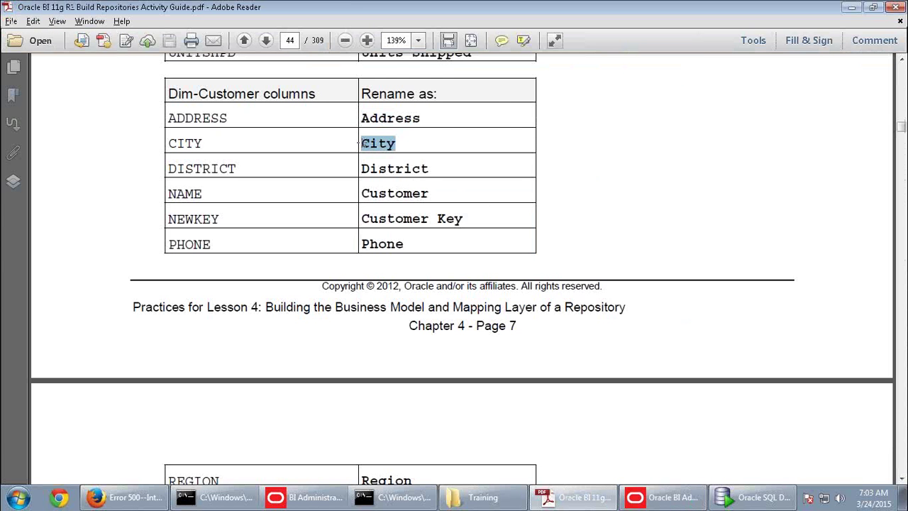
key("alt+Tab")
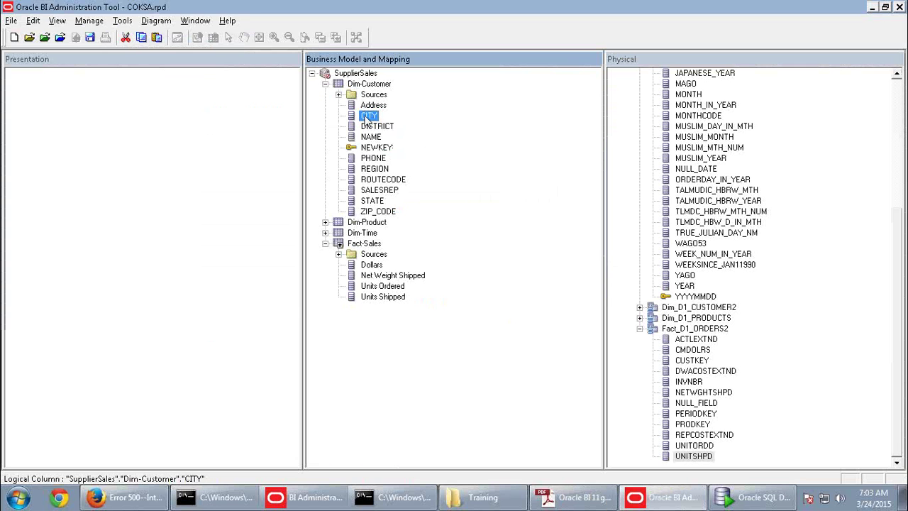
right_click(366, 119)
left_click(402, 335)
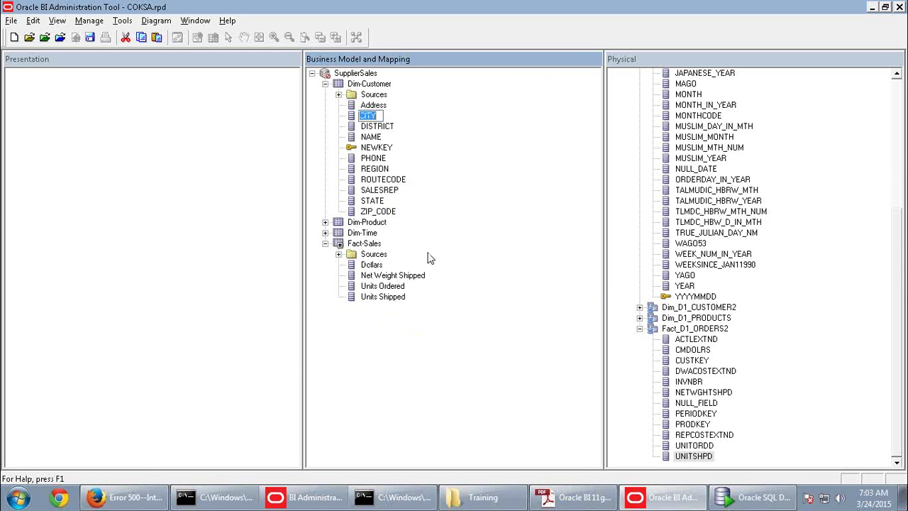
key("ctrl+v")
left_click(387, 126)
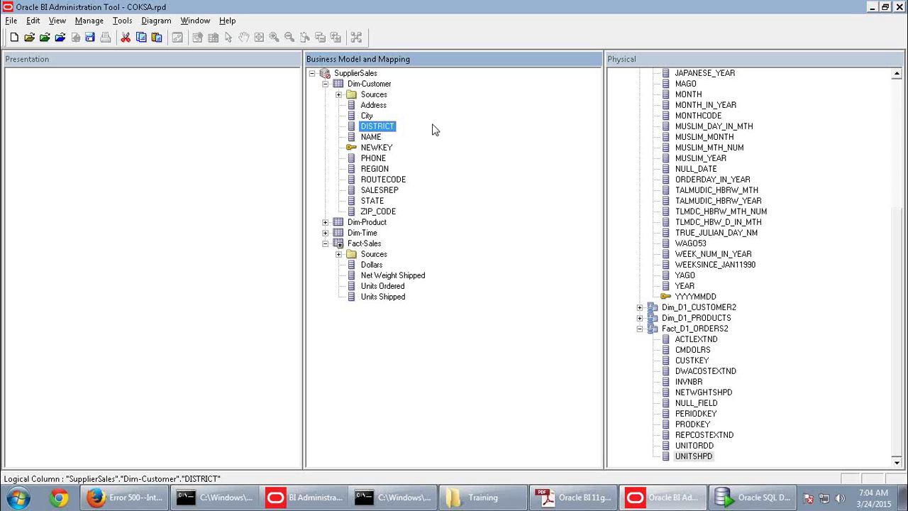
Launch the Rename Wizard and add Dim-Customer columns Address through ZIP_CODE
left_click(122, 20)
left_click(145, 74)
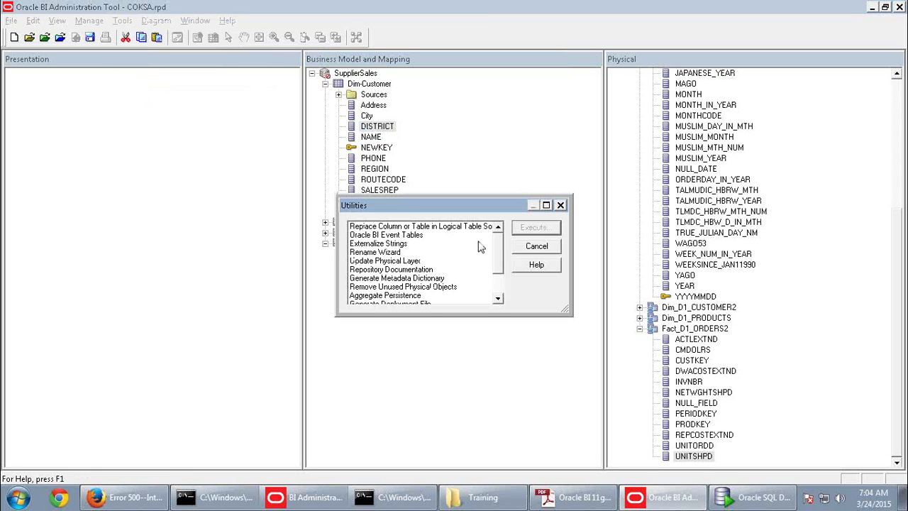
left_click(398, 252)
left_click(519, 231)
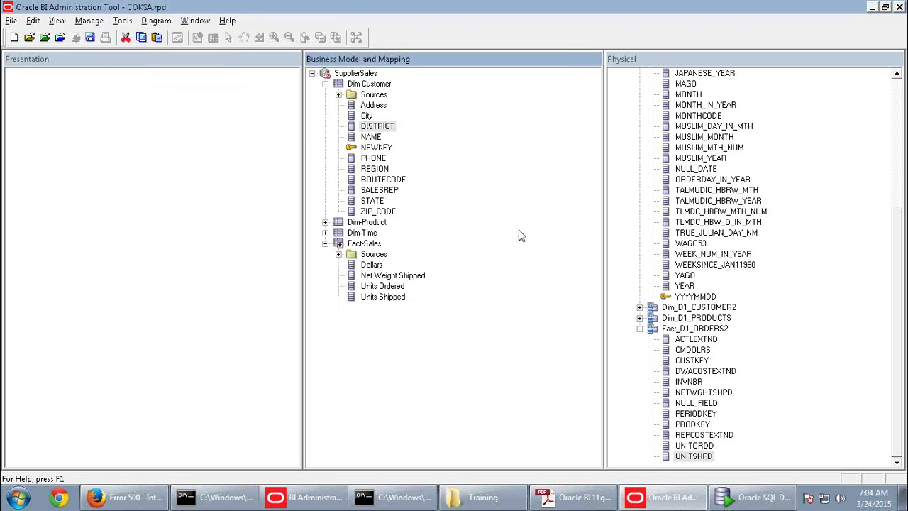
left_click(295, 365)
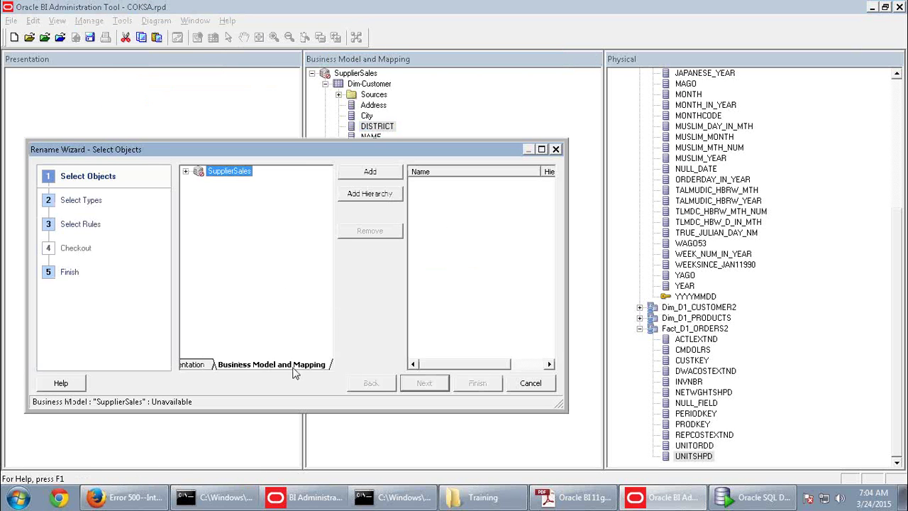
left_click(185, 171)
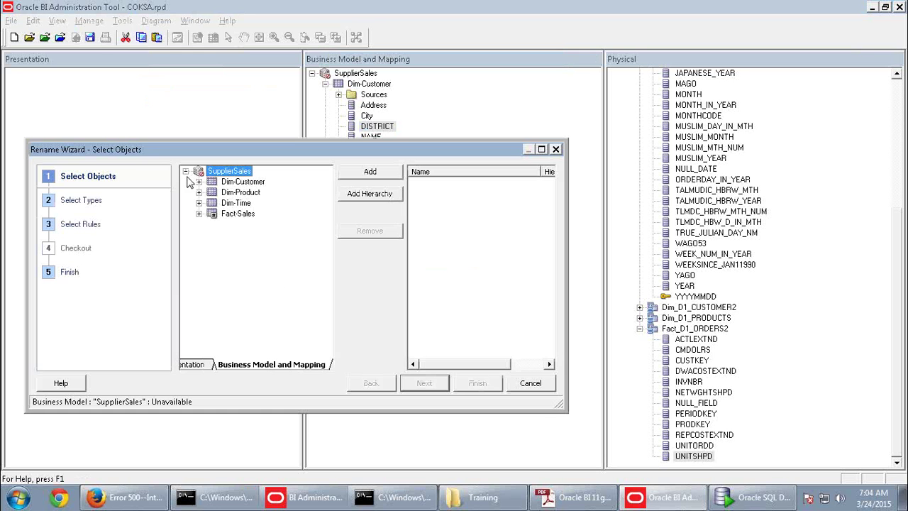
left_click(198, 182)
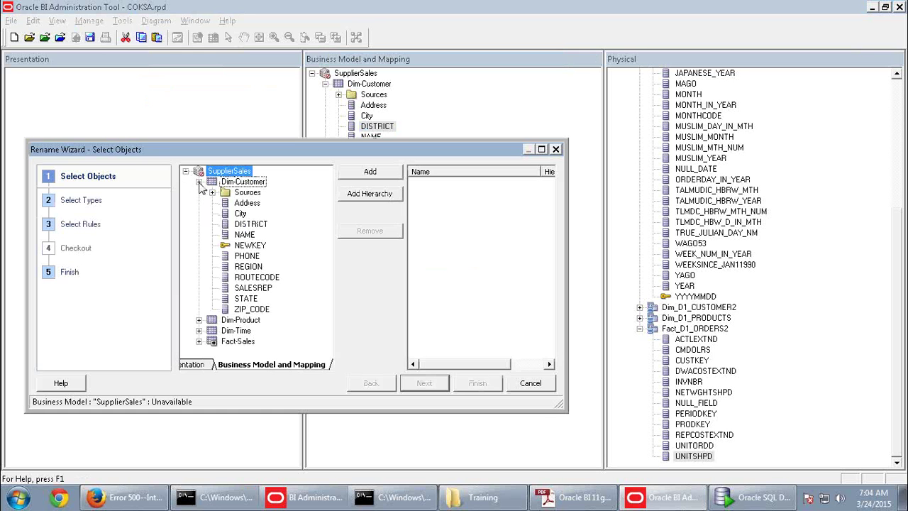
left_click(247, 203)
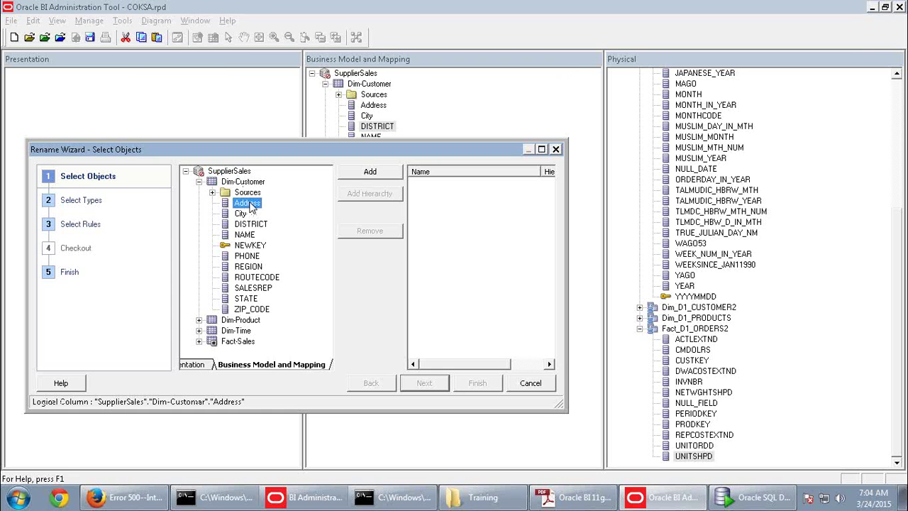
left_click(261, 310, "shift")
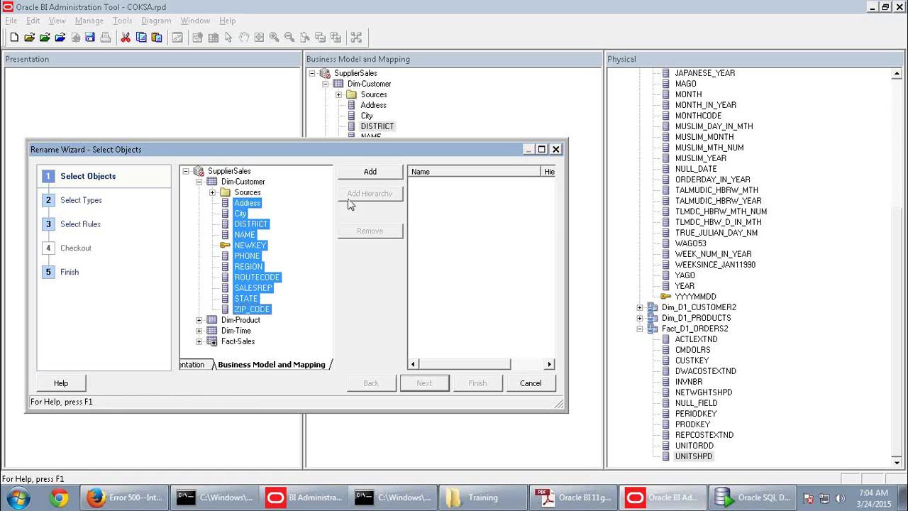
left_click(358, 171)
Apply the 'All text lowercase' rule and finish the wizard
left_click(429, 383)
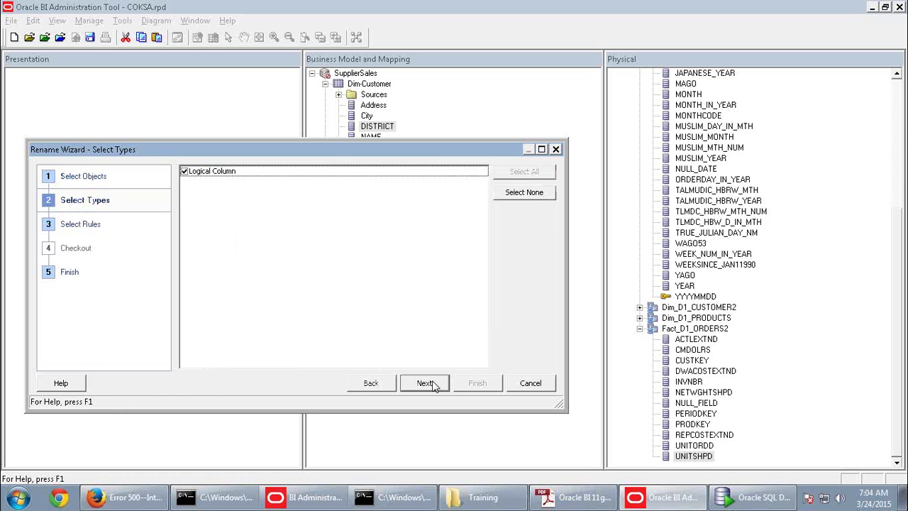
left_click(434, 380)
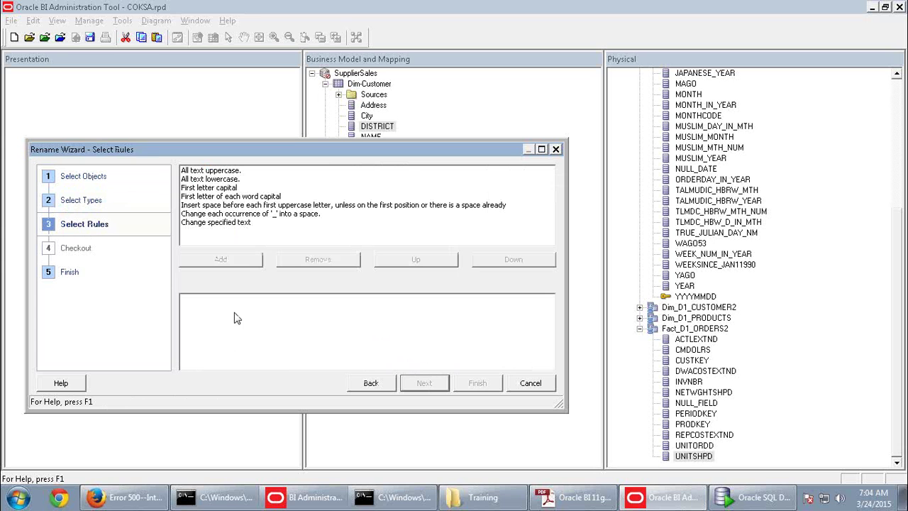
left_click(216, 222)
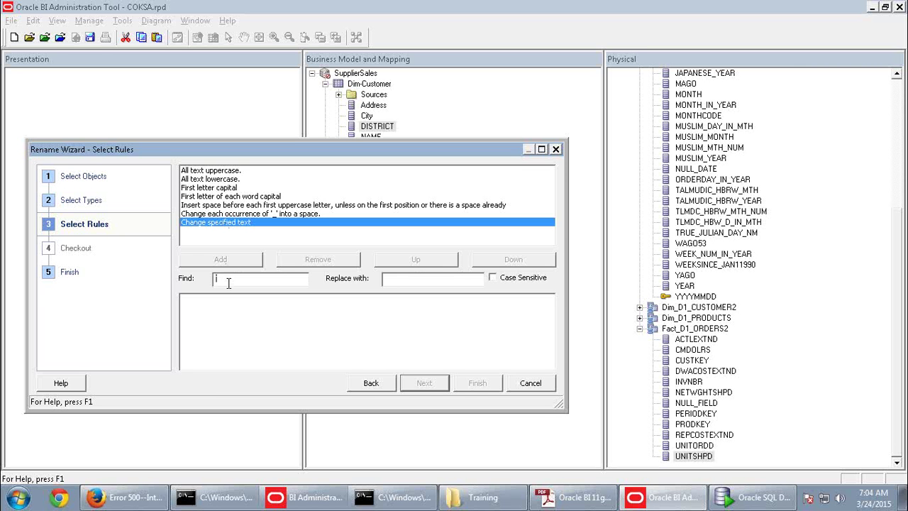
left_click(216, 180)
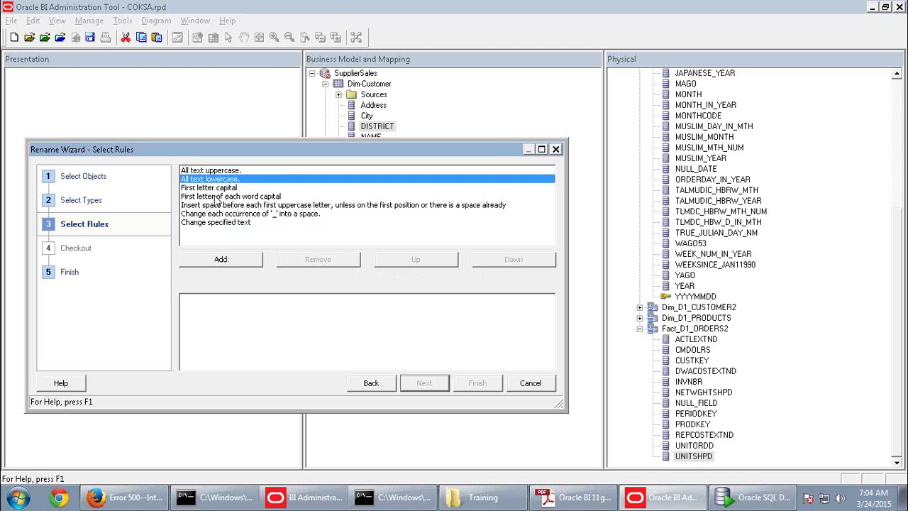
left_click(250, 261)
left_click(430, 387)
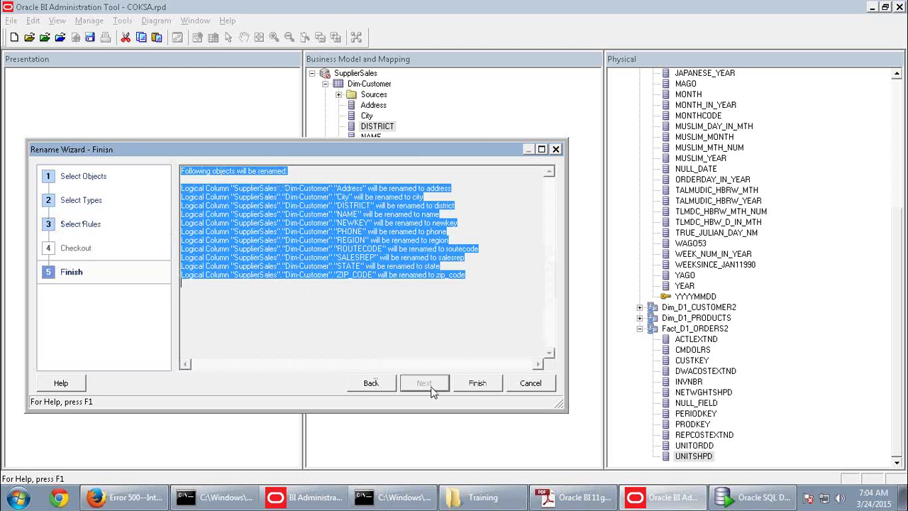
left_click(468, 391)
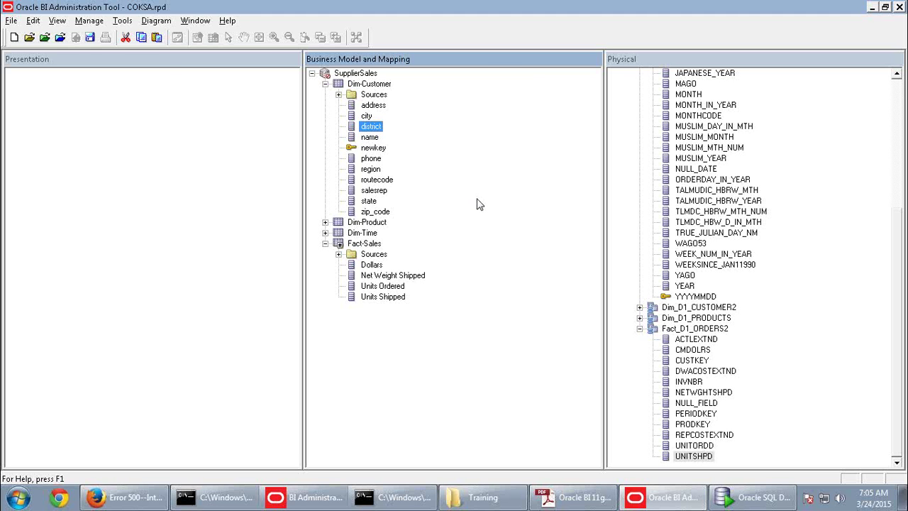
Relaunch the Rename Wizard and expand Dim-Customer under SupplierSales
left_click(122, 21)
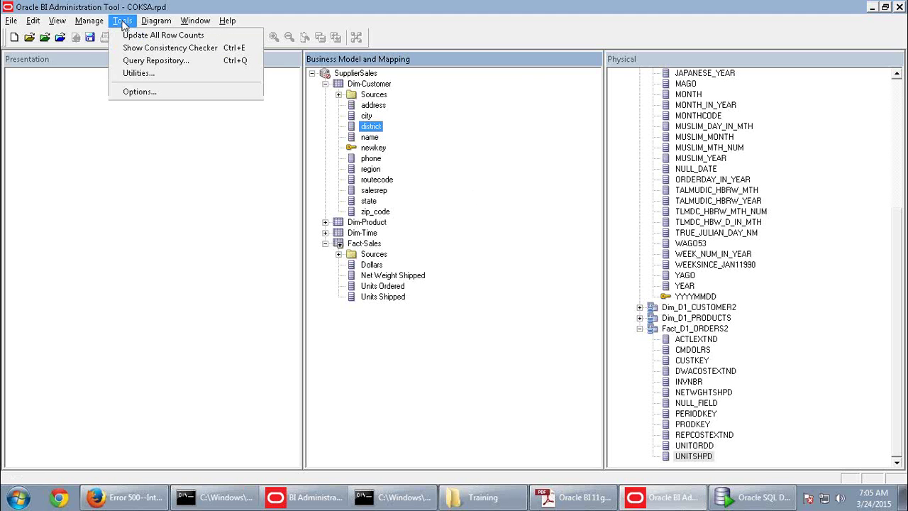
left_click(137, 73)
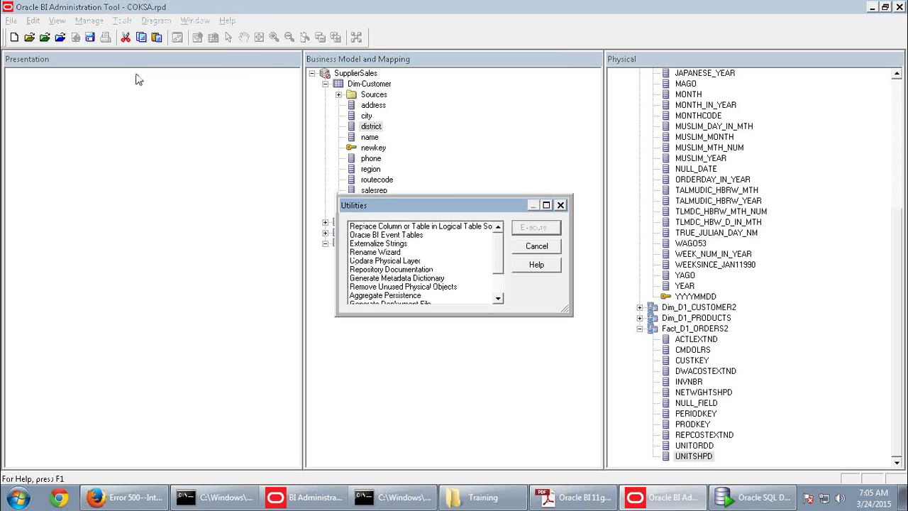
left_click(376, 252)
left_click(535, 227)
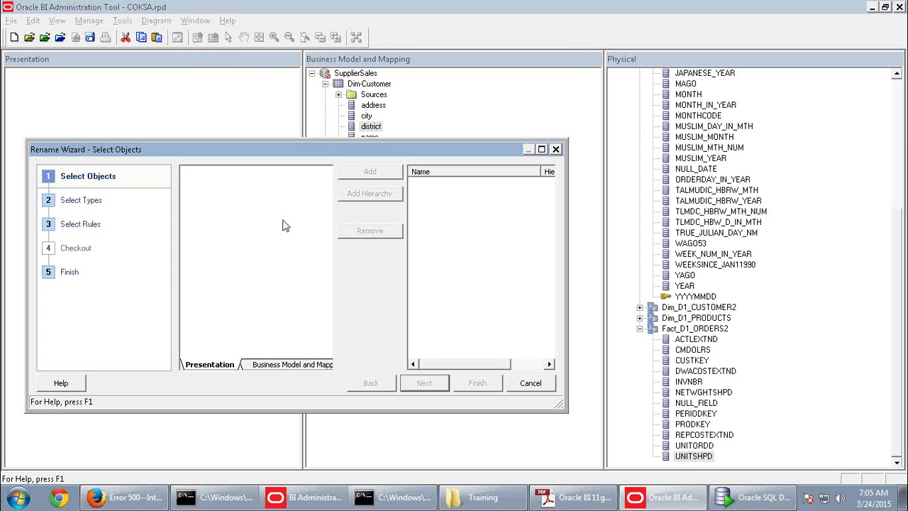
left_click(276, 364)
left_click(185, 172)
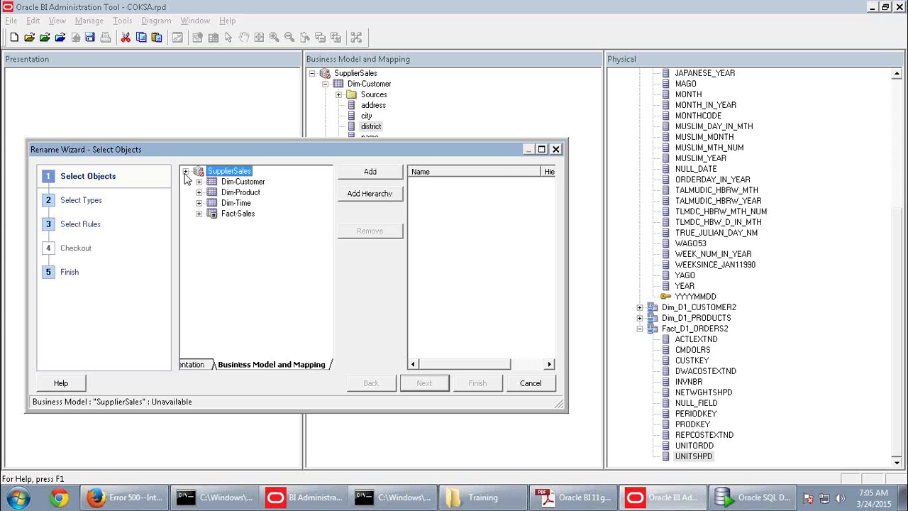
left_click(198, 182)
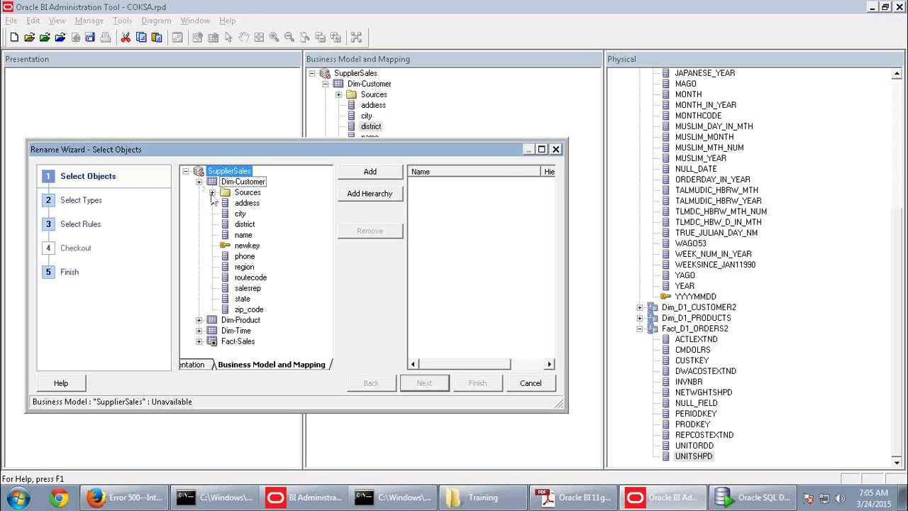
Queue the Dim-Customer and Dim-Product tables plus columns address to zip_code
left_click(238, 204)
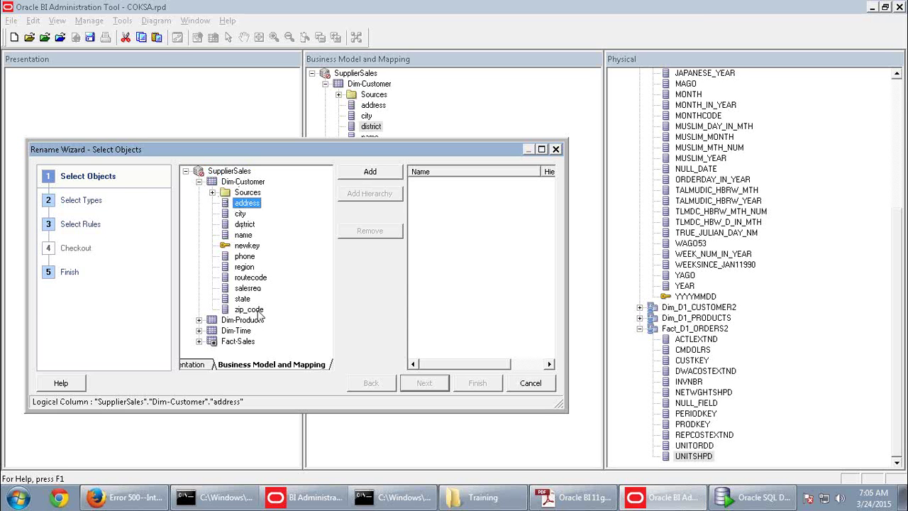
left_click(260, 314, "ctrl")
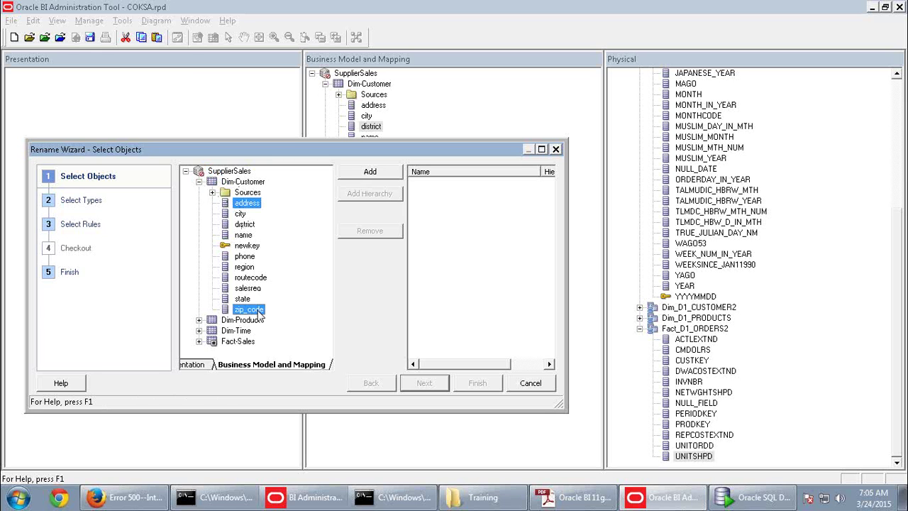
left_click(247, 204)
left_click(255, 315, "shift")
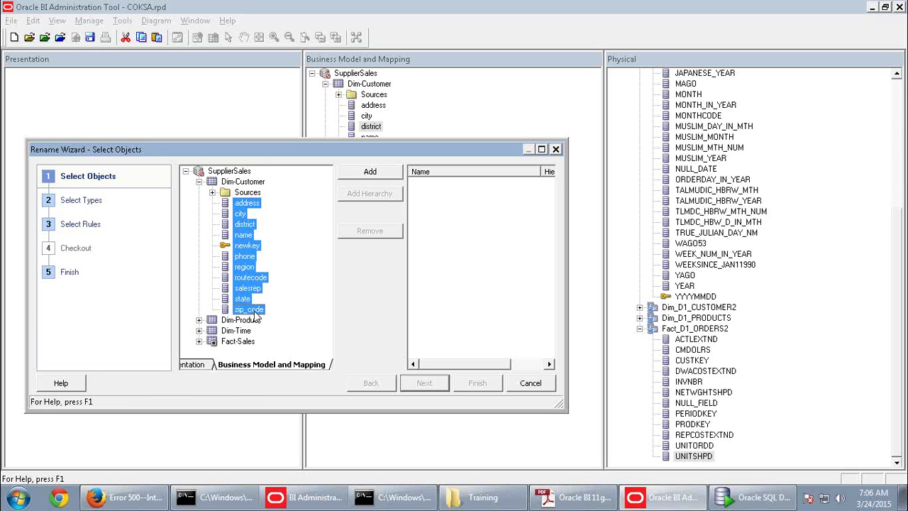
left_click(260, 183)
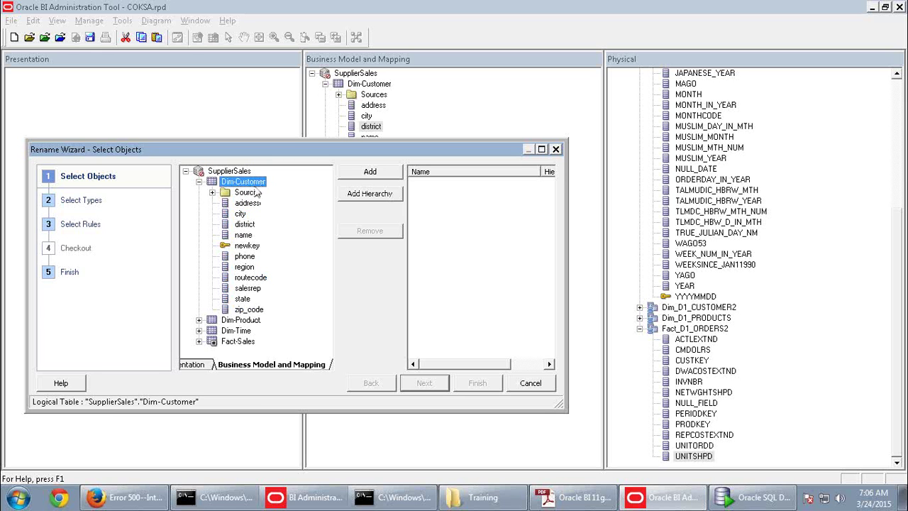
left_click(250, 321, "ctrl")
left_click(371, 175)
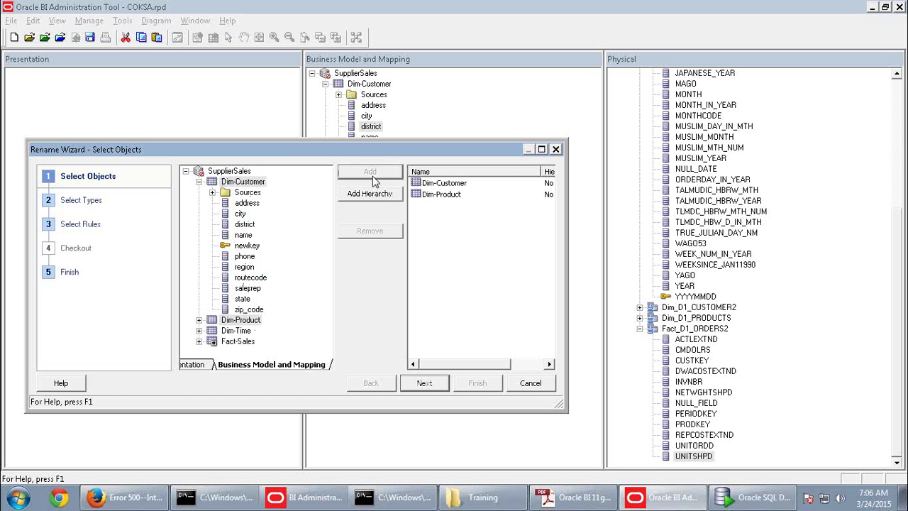
left_click(248, 205)
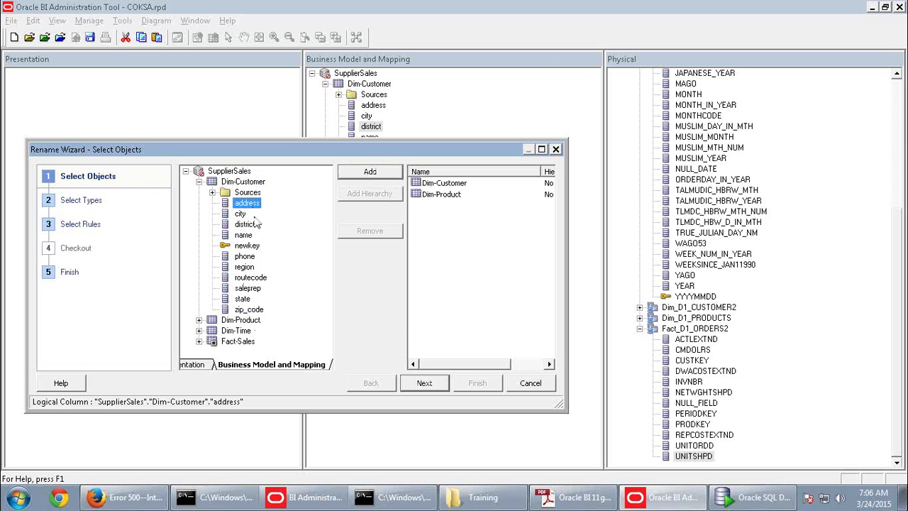
left_click(246, 310, "shift")
left_click(365, 174)
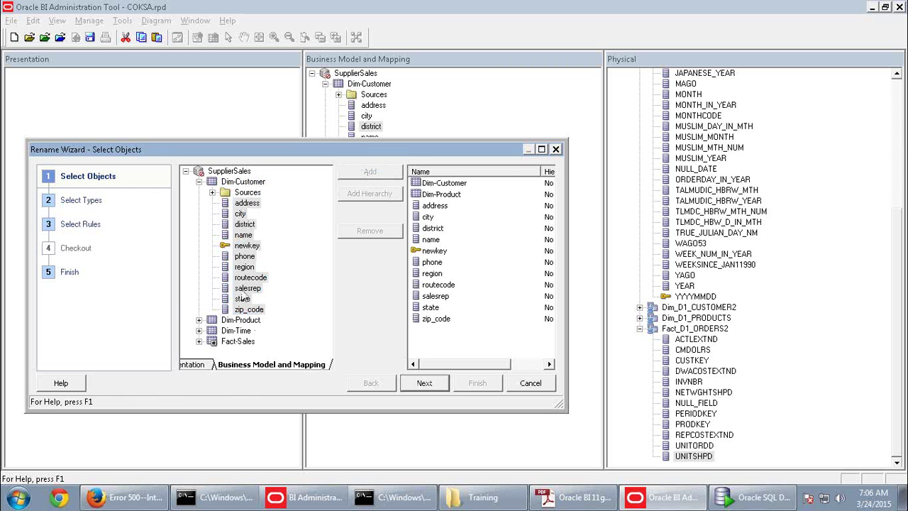
Add the Dim-Product columns DIETCODE through TYPECODE to the rename list
left_click(199, 320)
left_click(253, 267)
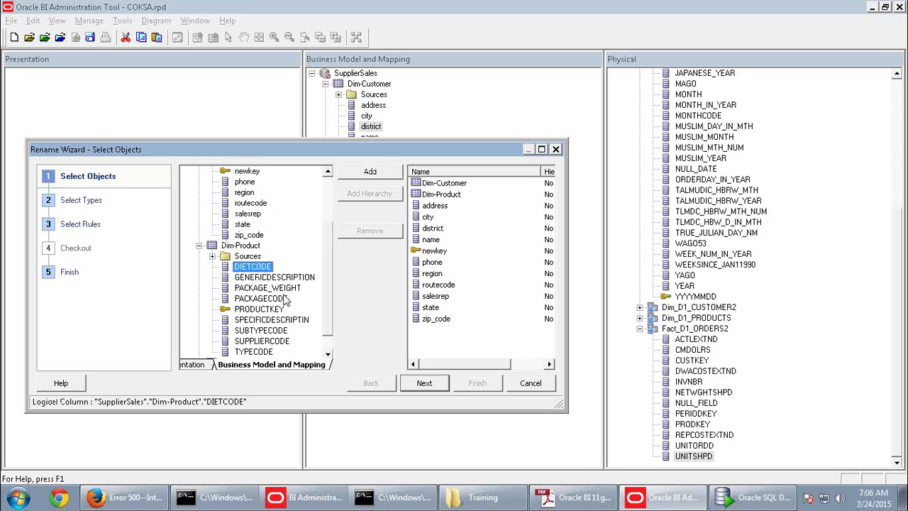
scroll(286, 301, "down", 2)
left_click(264, 288, "shift")
left_click(370, 173)
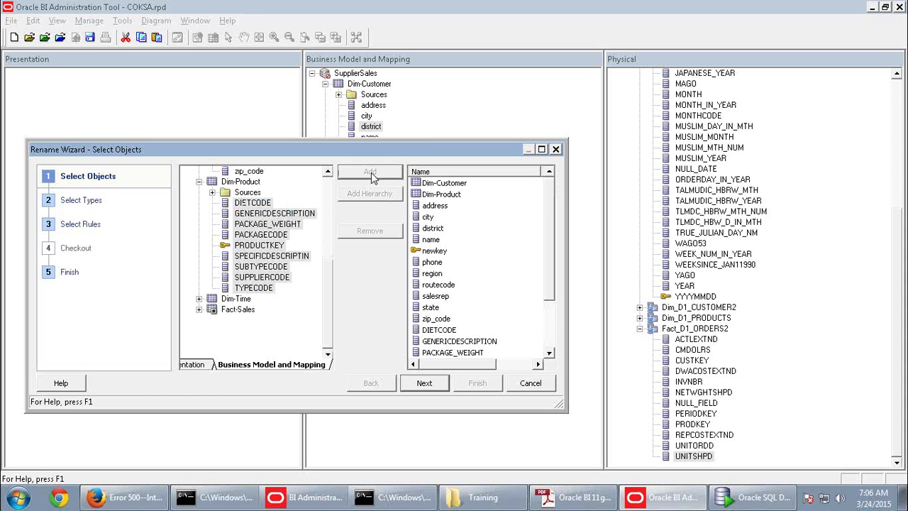
Review the queued rename list and cancel the wizard
left_click_drag(550, 242, 554, 310)
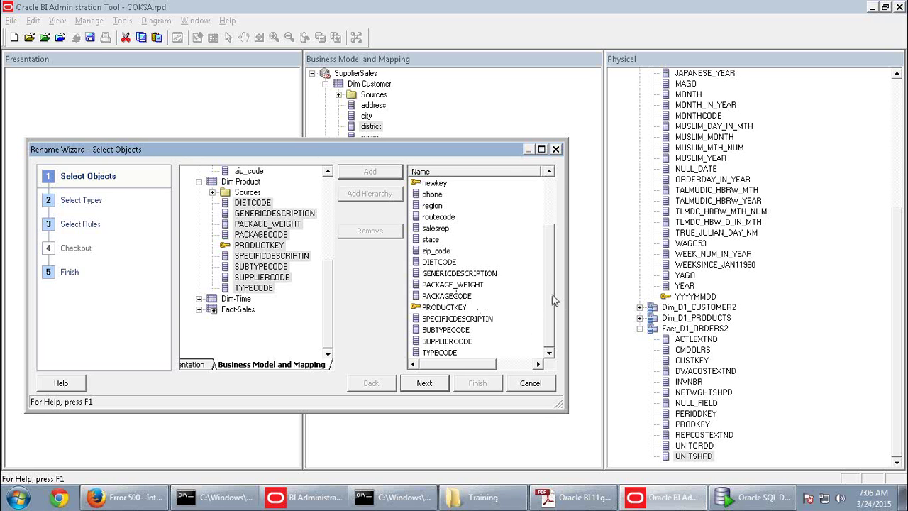
scroll(554, 301, "up", 2)
scroll(543, 216, "down", 2)
left_click(531, 383)
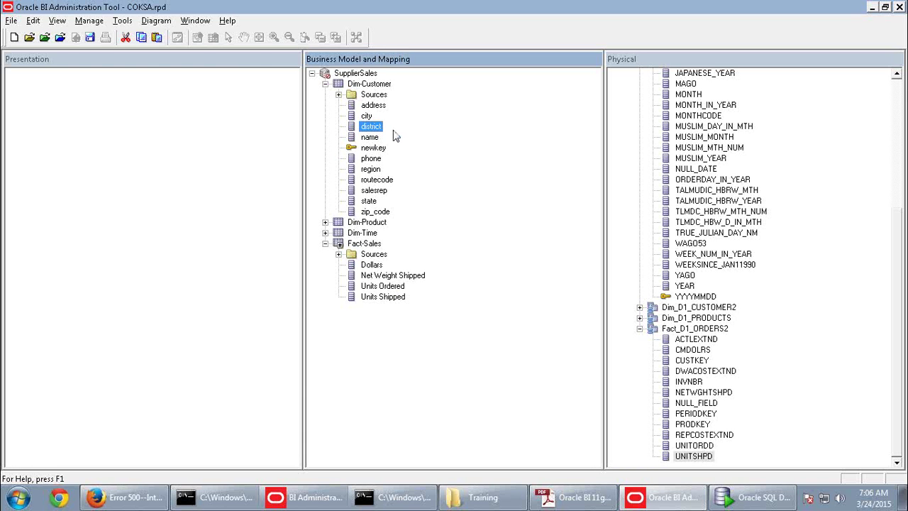
Rename the lowercase address column to Address, using the name copied from the guide
key("alt+Tab")
left_click(375, 120)
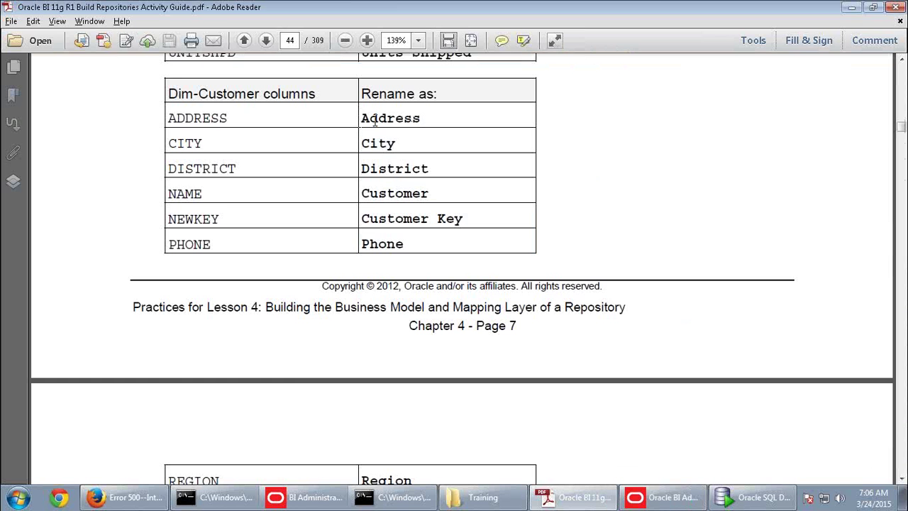
double_click(375, 120)
key("ctrl+c")
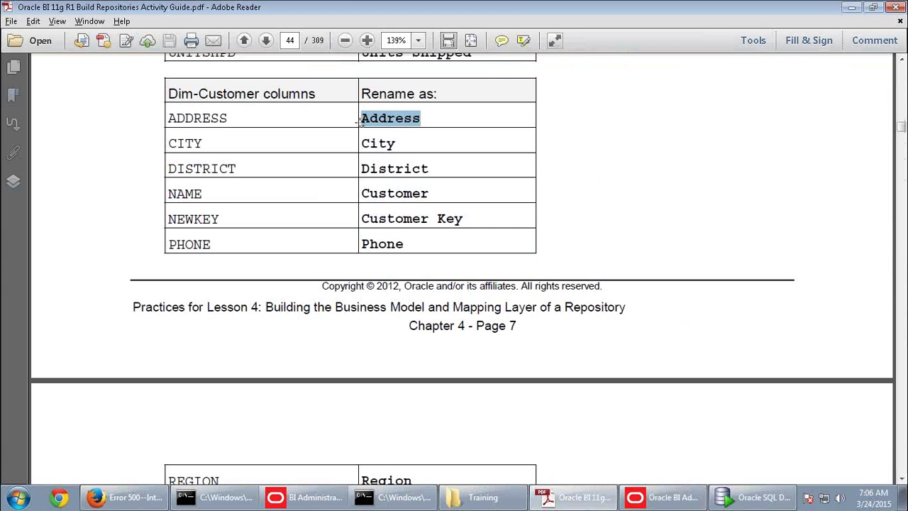
key("alt+Tab")
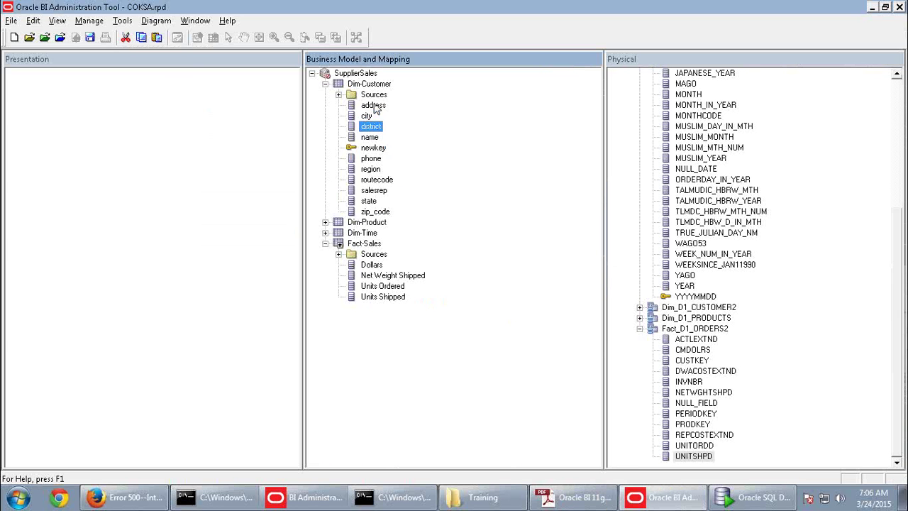
left_click(370, 105)
right_click(372, 105)
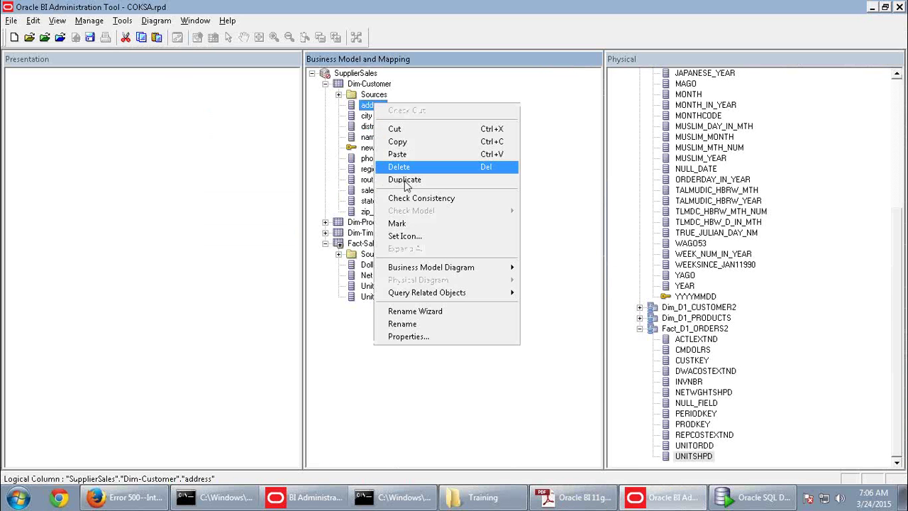
left_click(413, 325)
key("ctrl+v")
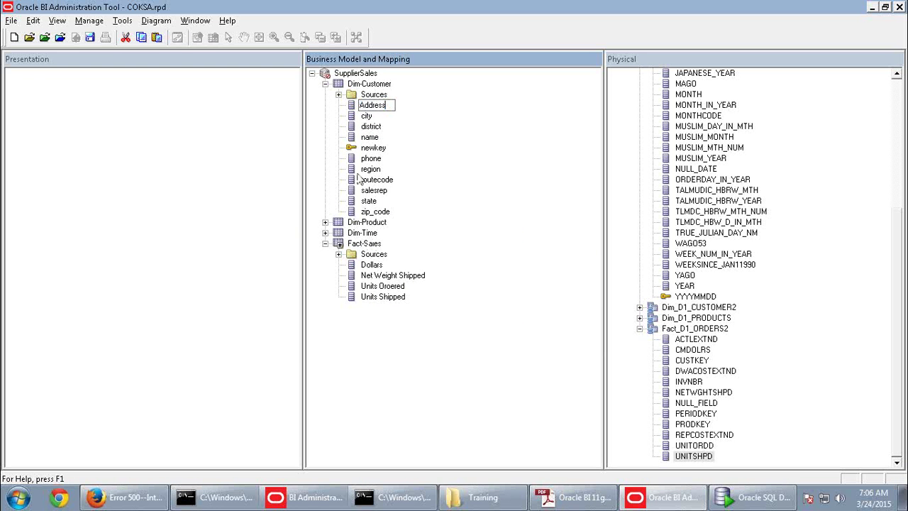
key("alt+Tab")
key("alt+Tab")
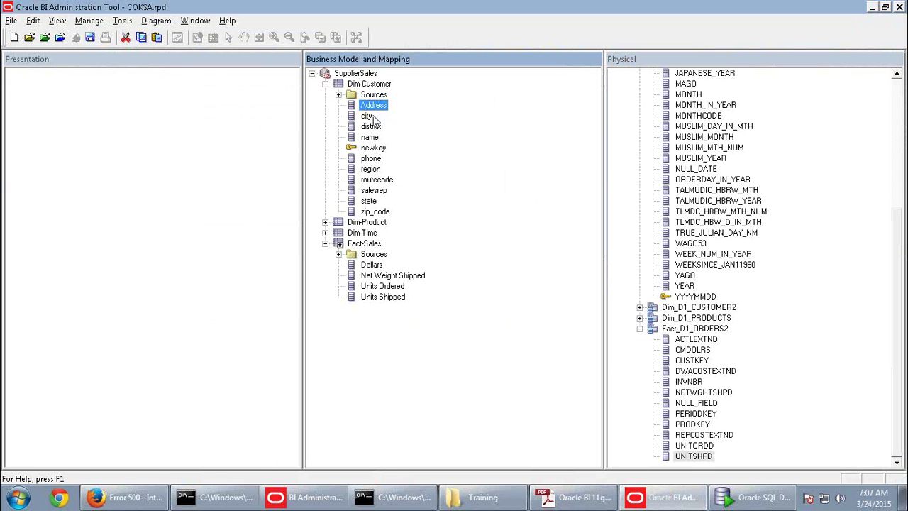
left_click(366, 116)
left_click(370, 106)
left_click(124, 22)
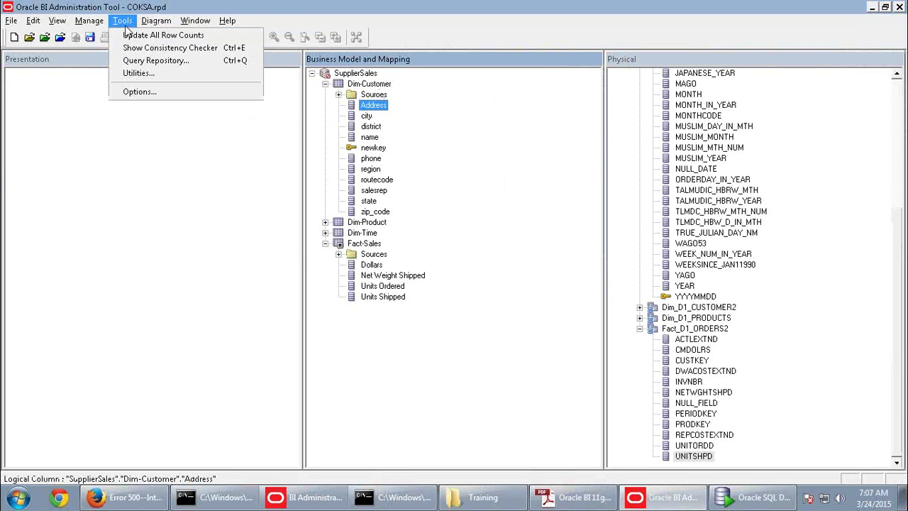
Launch the Rename Wizard and add every Dim-Customer column from Address onward
left_click(139, 72)
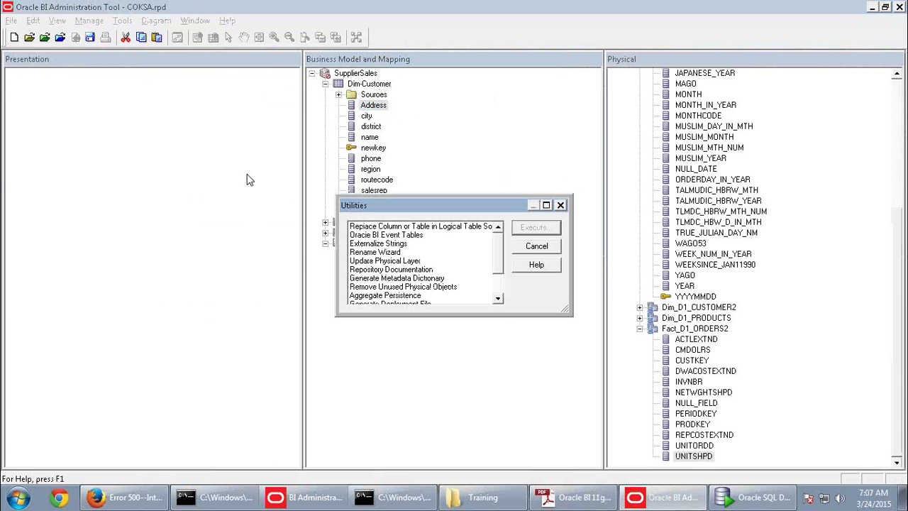
left_click(384, 261)
left_click(383, 253)
left_click(532, 228)
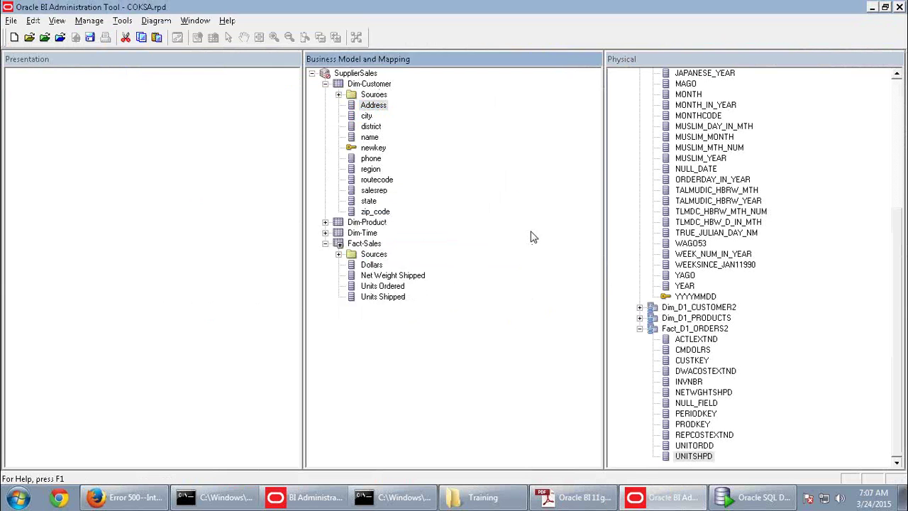
left_click(310, 364)
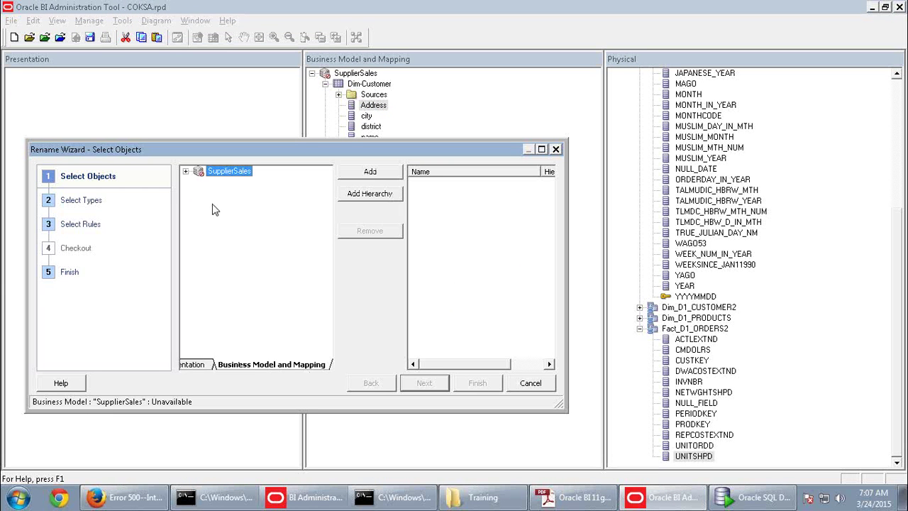
left_click(186, 172)
left_click(198, 182)
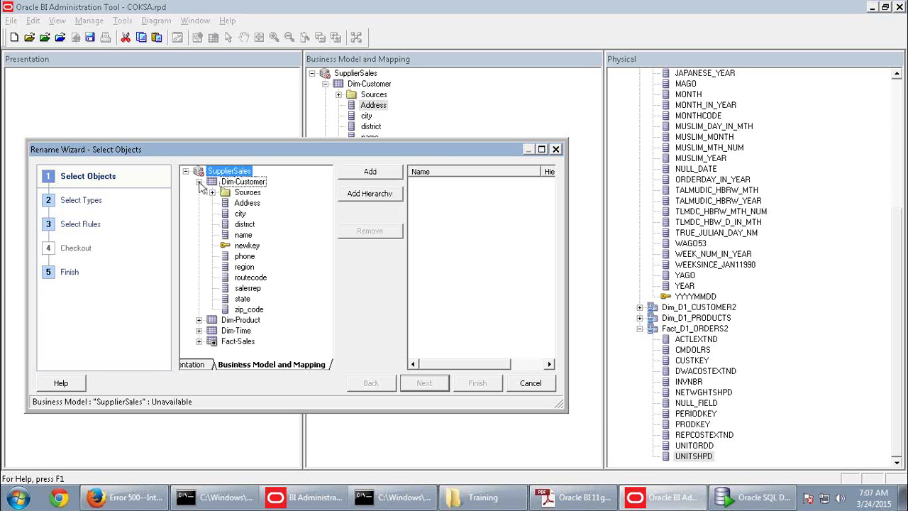
left_click(246, 204)
left_click(252, 310, "shift")
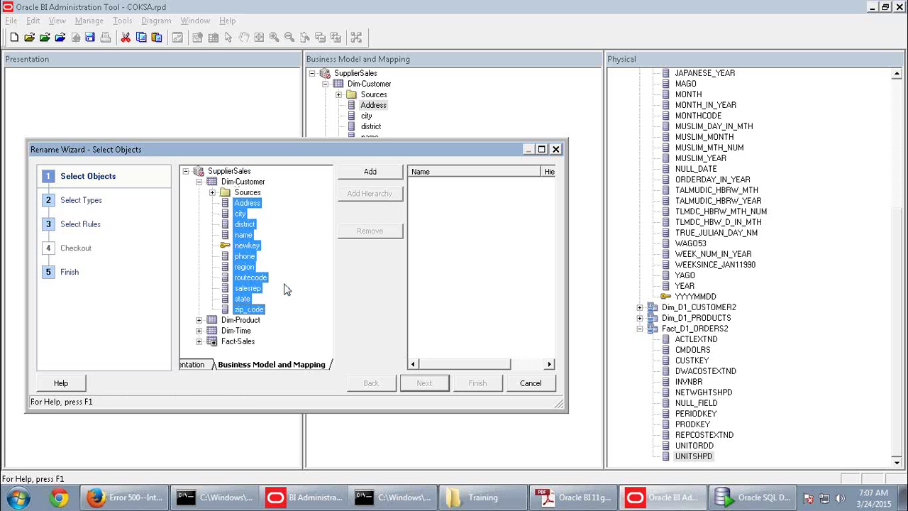
left_click(368, 173)
Apply the 'First letter capital' rule and finish the wizard
left_click(426, 384)
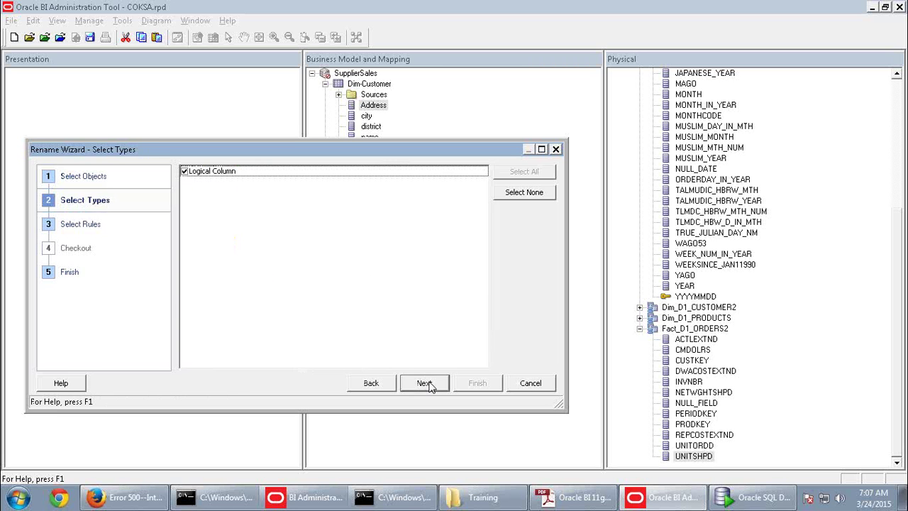
left_click(425, 384)
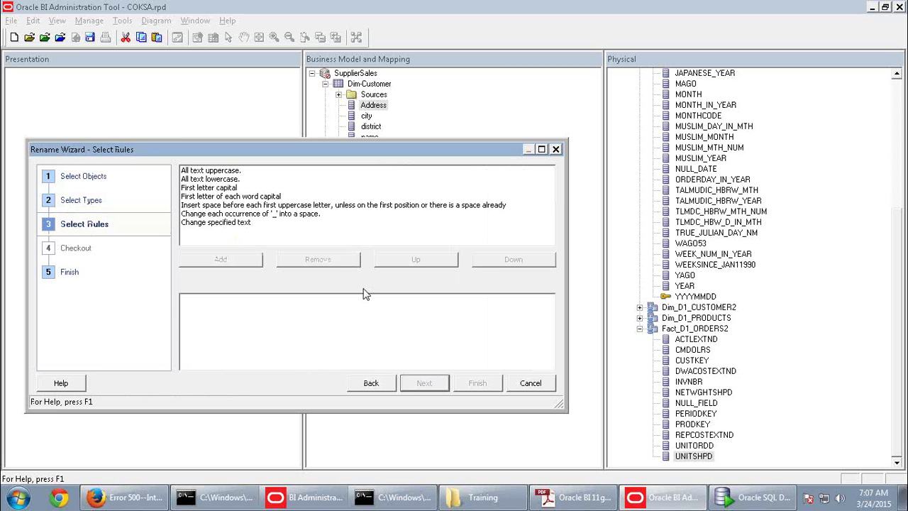
left_click(222, 188)
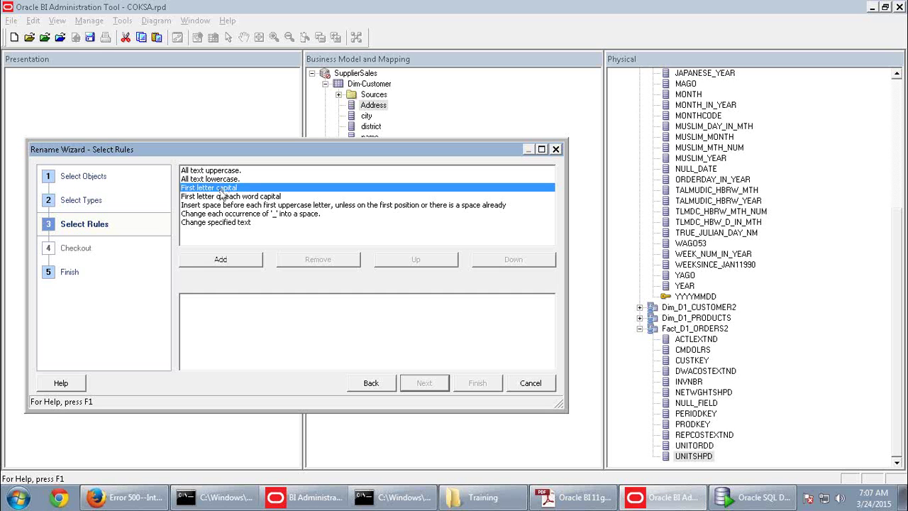
left_click(238, 261)
left_click(425, 384)
left_click(476, 383)
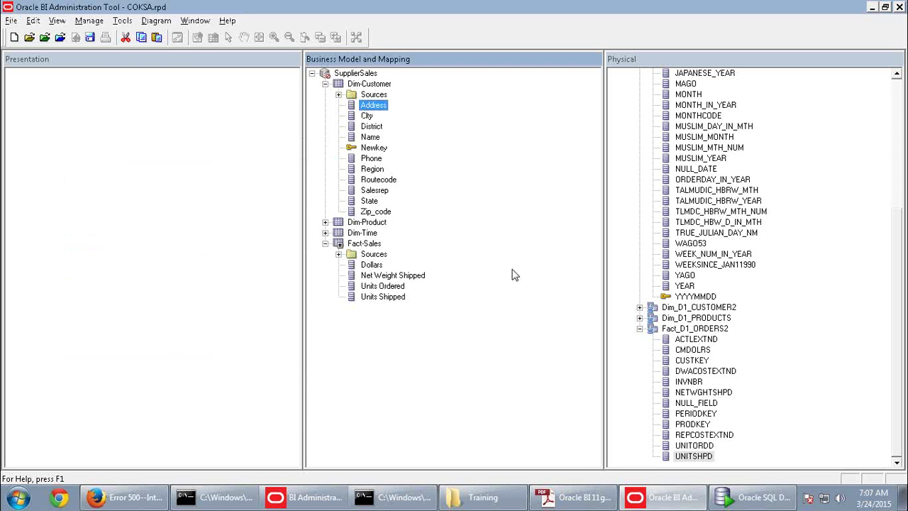
Rename the Dim-Customer Name column to Customer, copied from the PDF guide
key("alt+Tab")
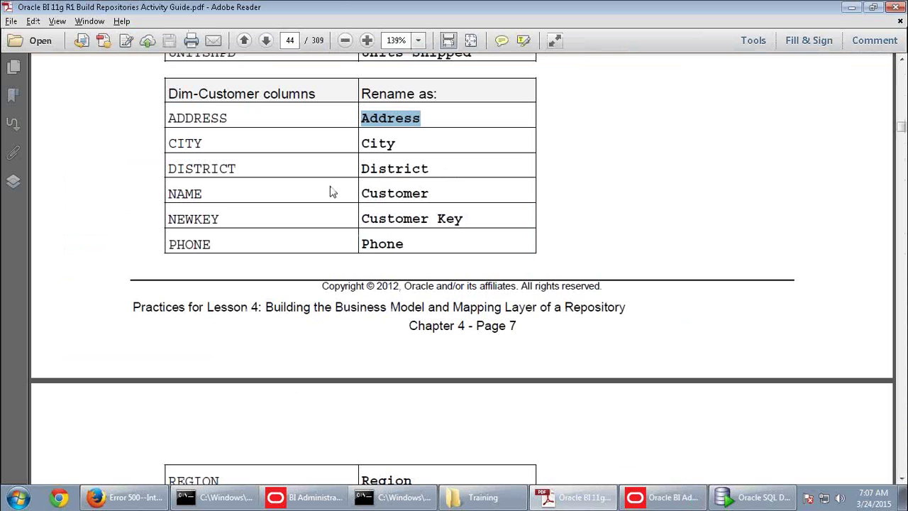
left_click_drag(431, 193, 365, 197)
key("ctrl+c")
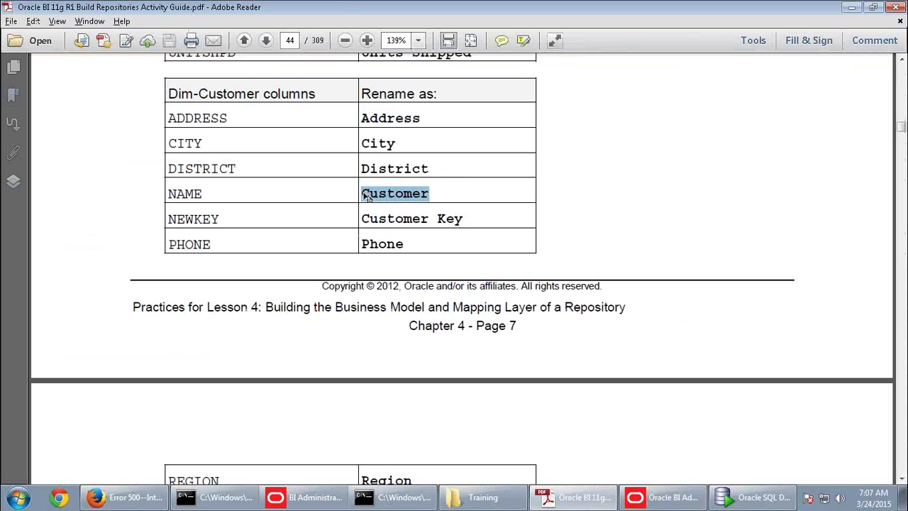
key("alt+Tab")
left_click(371, 138)
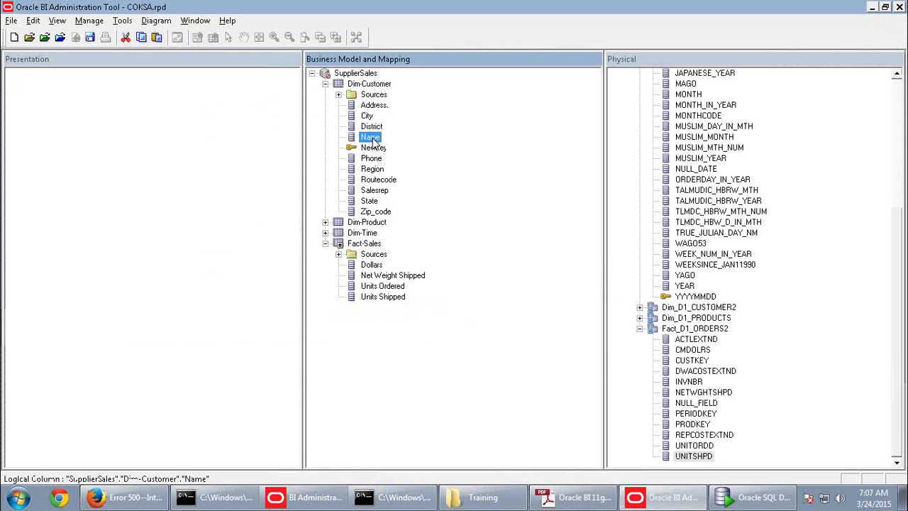
right_click(373, 139)
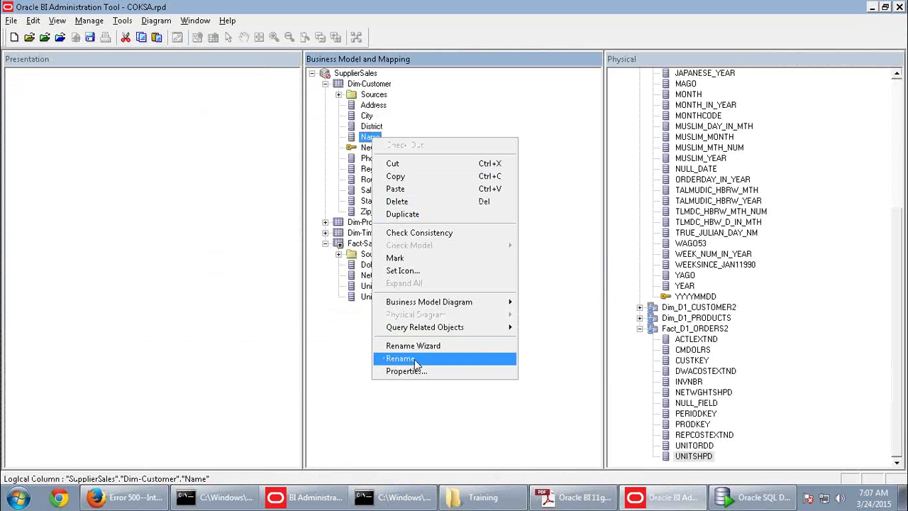
left_click(400, 358)
key("ctrl+v")
Rename the Newkey column to Customer Key using the name from the guide
key("alt+Tab")
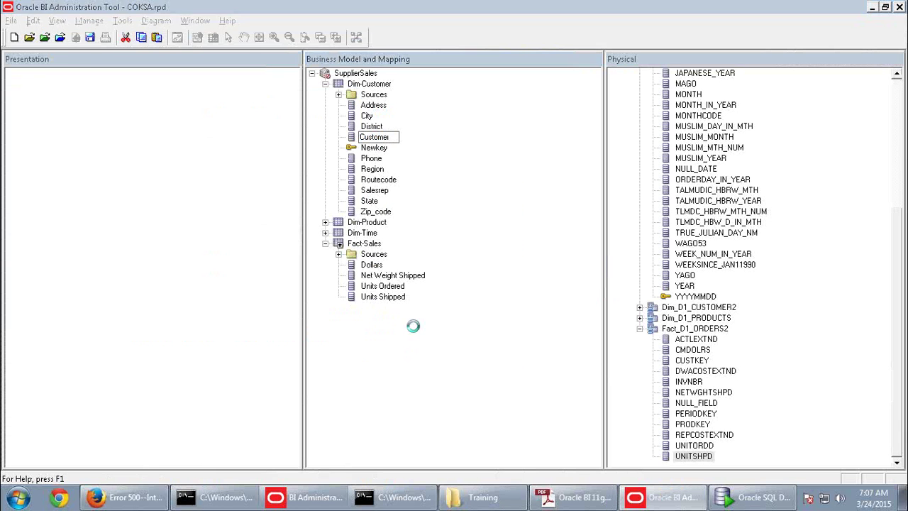
left_click_drag(464, 218, 375, 223)
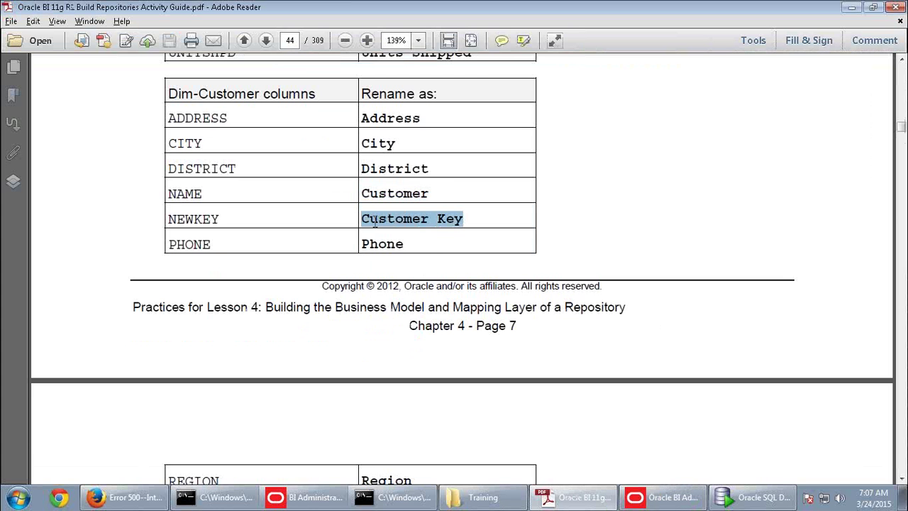
key("ctrl+c")
key("alt+Tab")
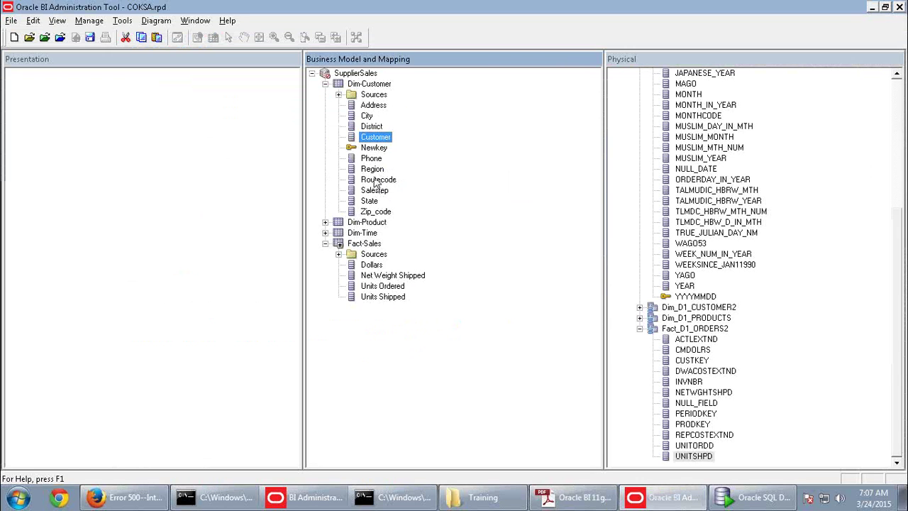
left_click(370, 147)
right_click(370, 148)
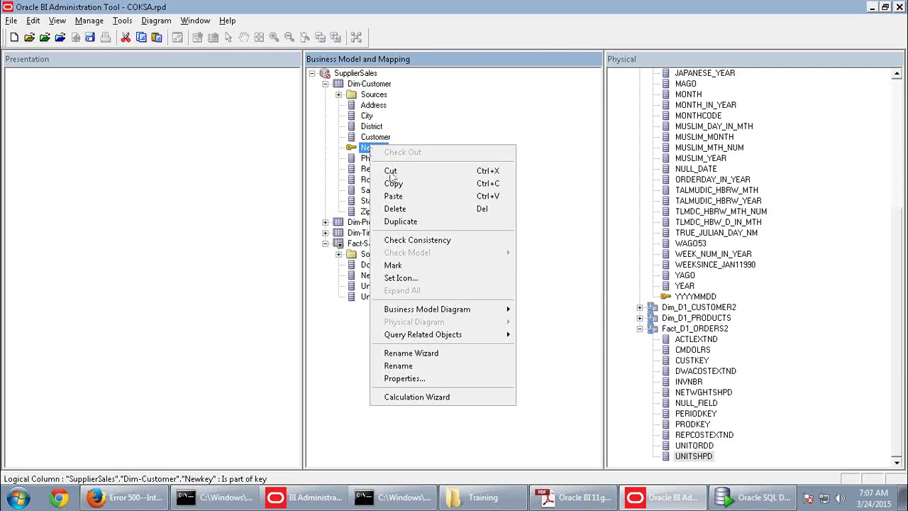
left_click(397, 372)
key("ctrl+v")
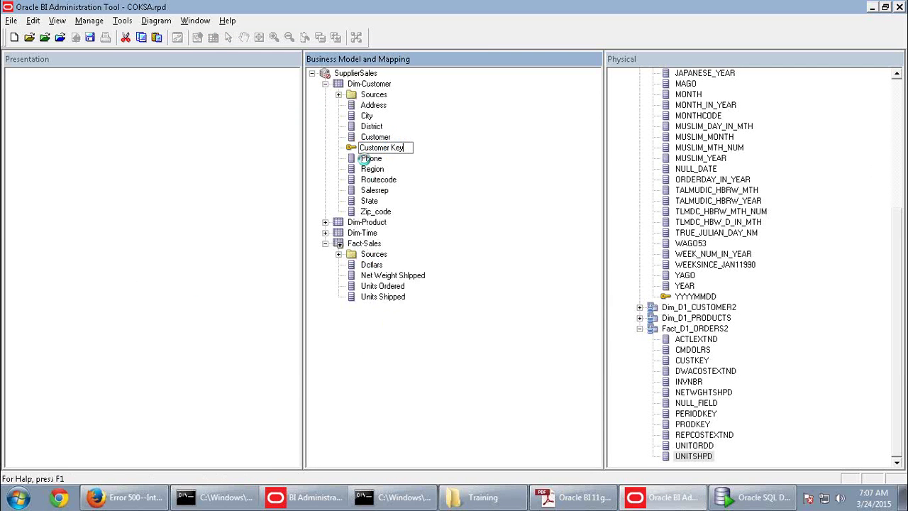
left_click(369, 158)
Rename the Routecode column to Route Code, copied from the guide
key("alt+Tab")
scroll(561, 325, "down", 6)
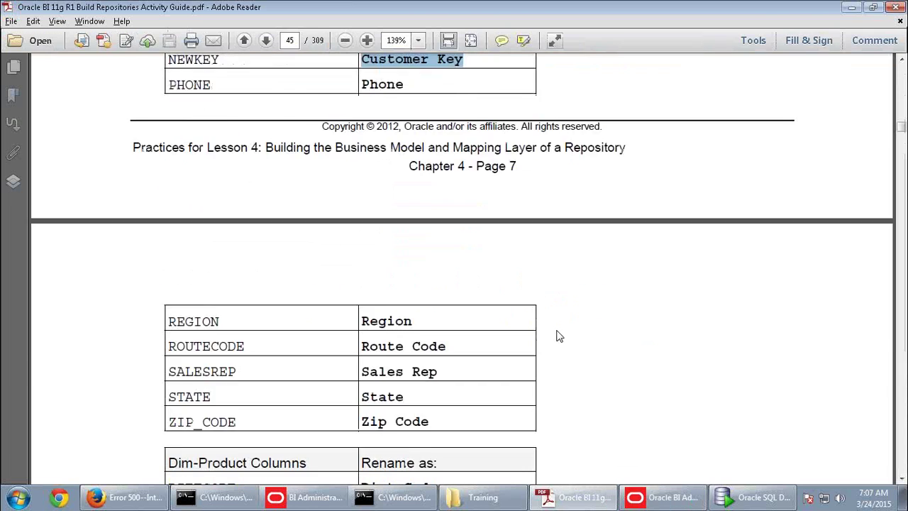
key("alt")
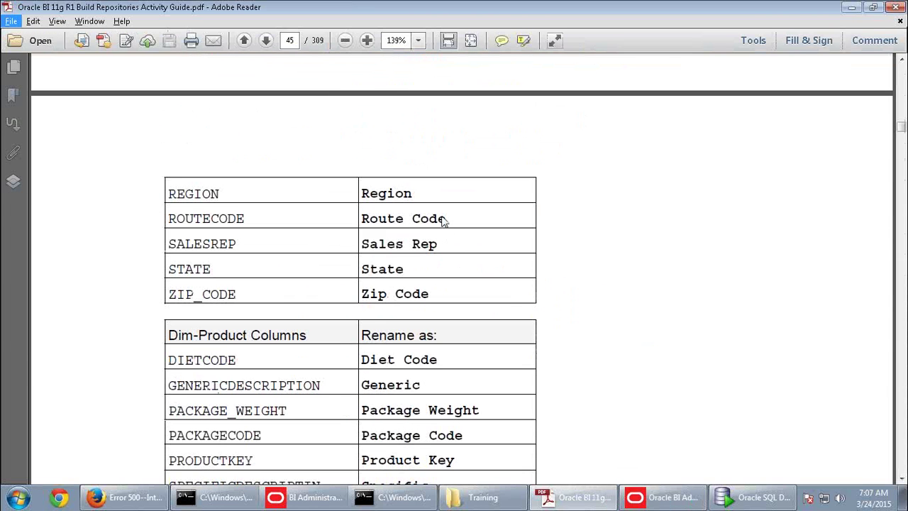
double_click(445, 219)
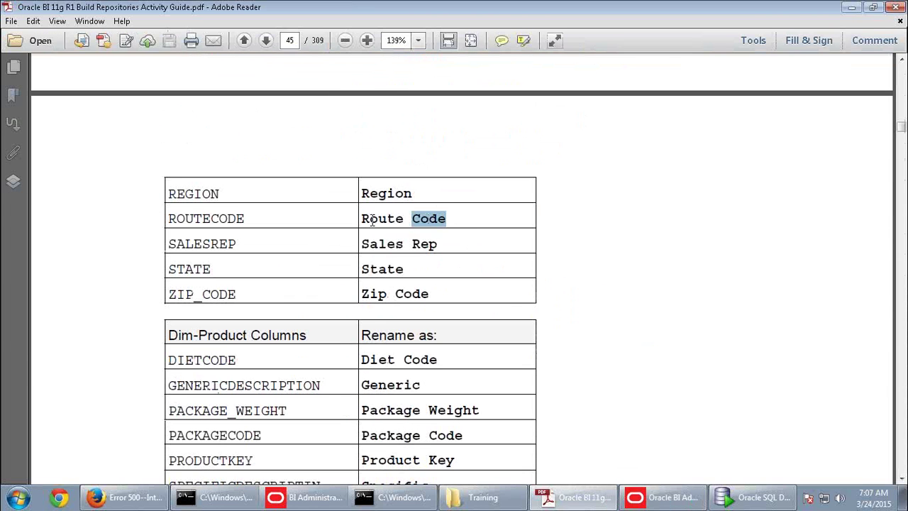
left_click(446, 218)
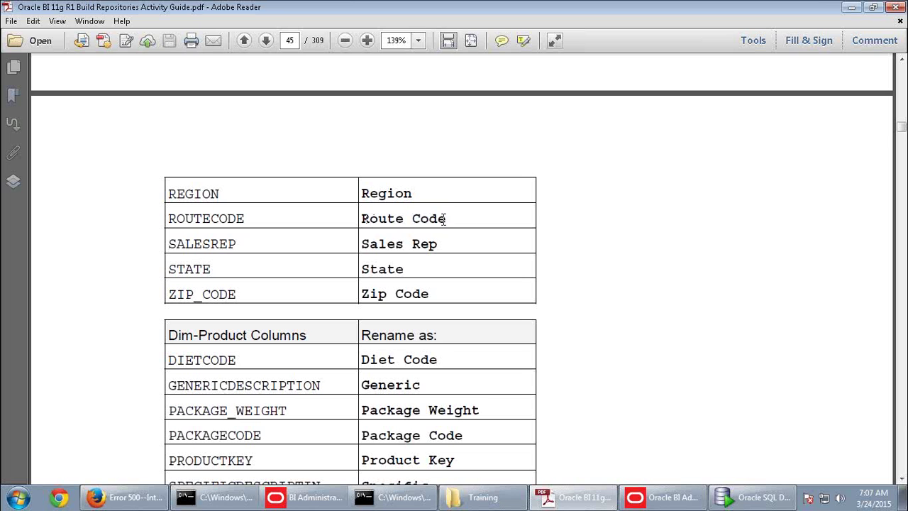
left_click_drag(445, 218, 364, 219)
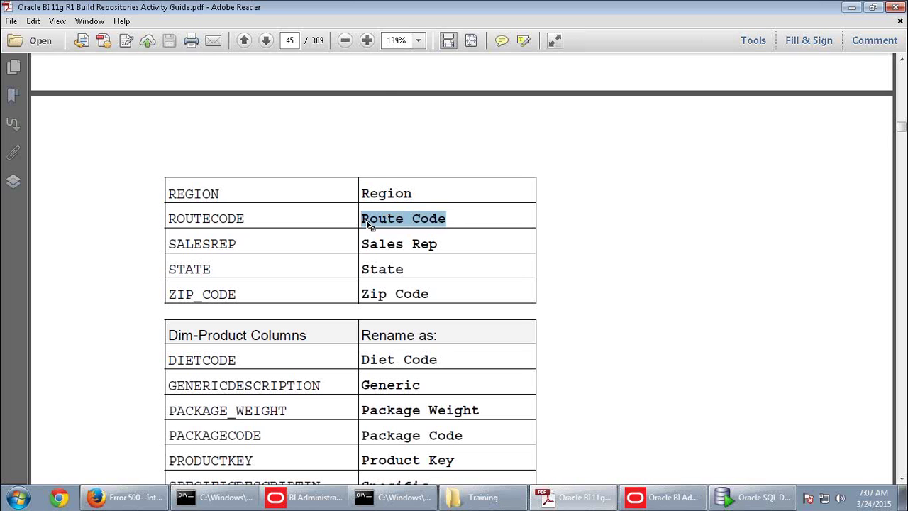
key("alt+Tab")
left_click(383, 179)
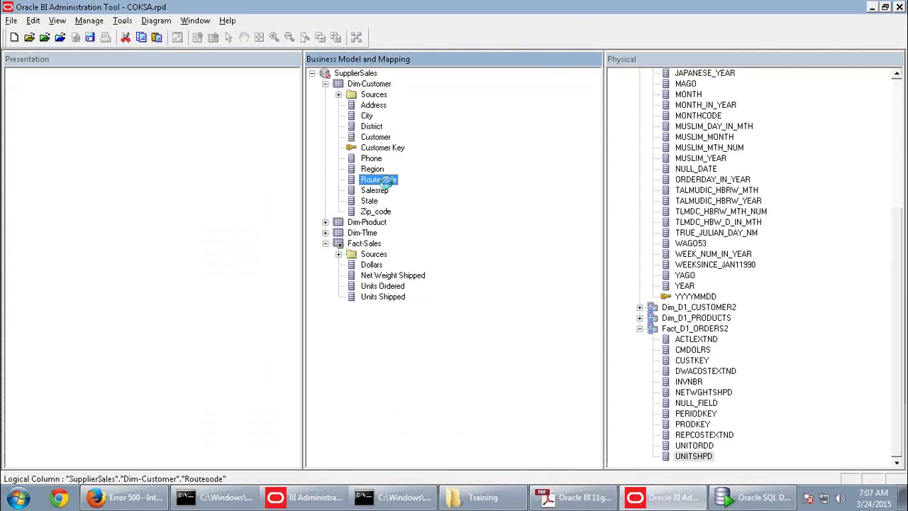
right_click(387, 183)
left_click(415, 403)
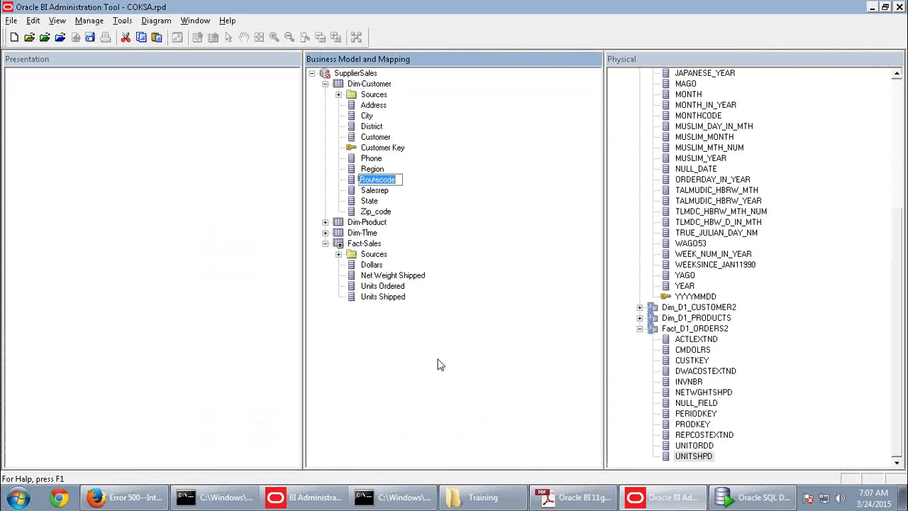
key("ctrl+v")
left_click(378, 192)
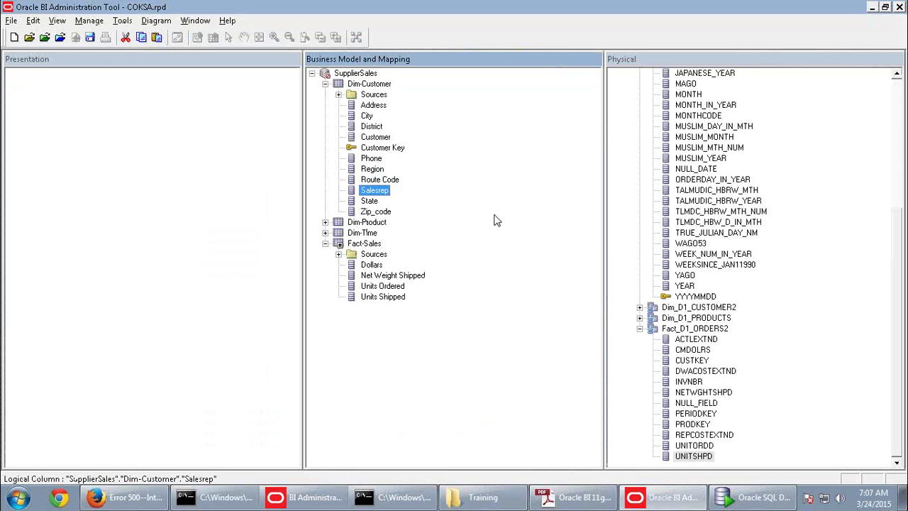
Rename the Salesrep column to Sales Rep, copied from the guide
key("alt+Tab")
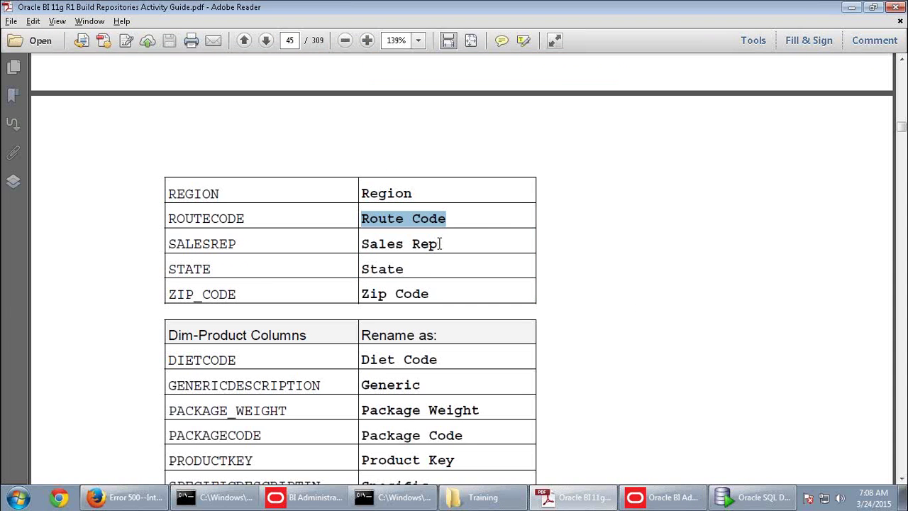
left_click_drag(442, 244, 370, 252)
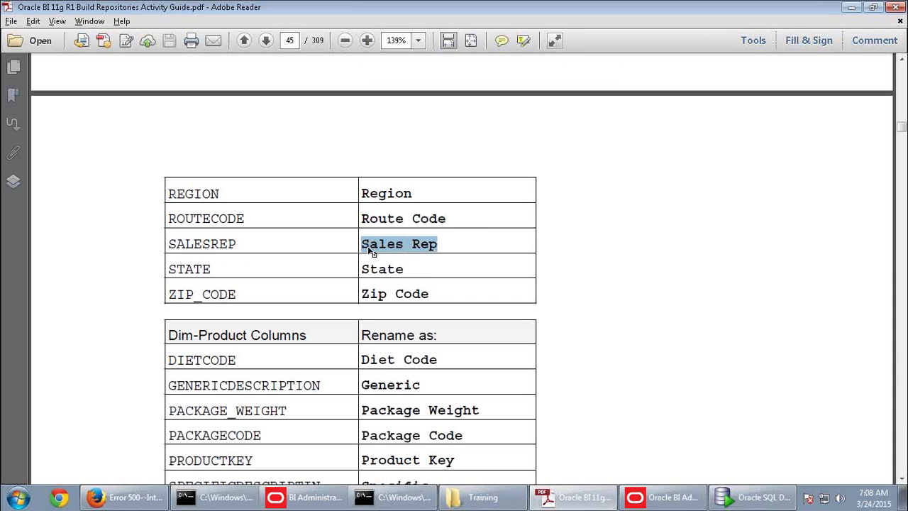
key("alt+Tab")
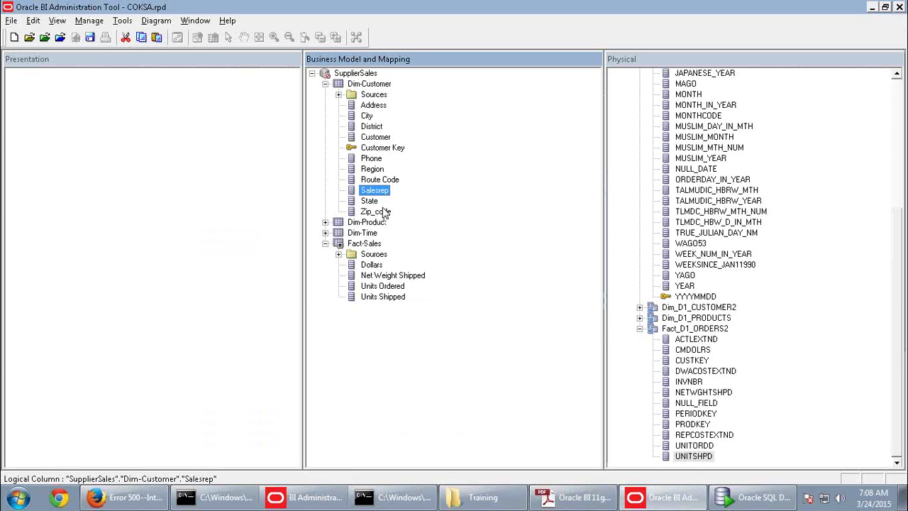
right_click(378, 190)
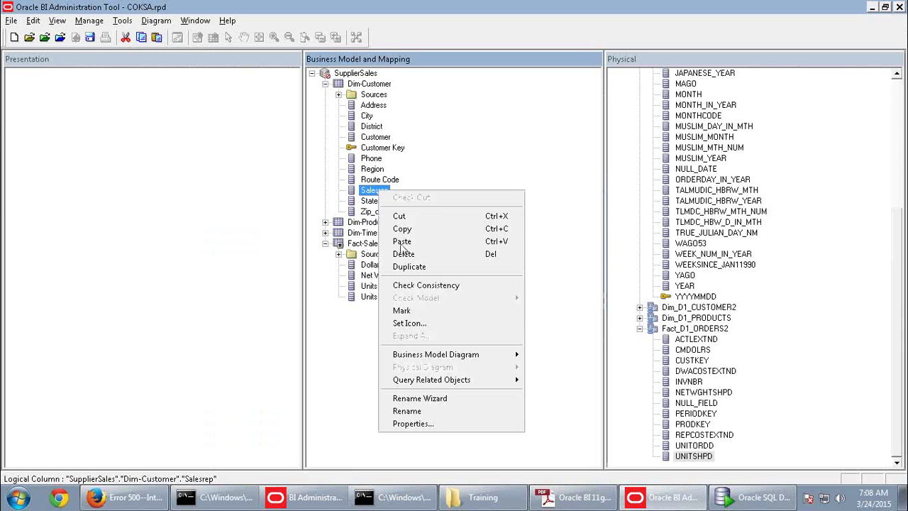
left_click(418, 410)
key("ctrl+v")
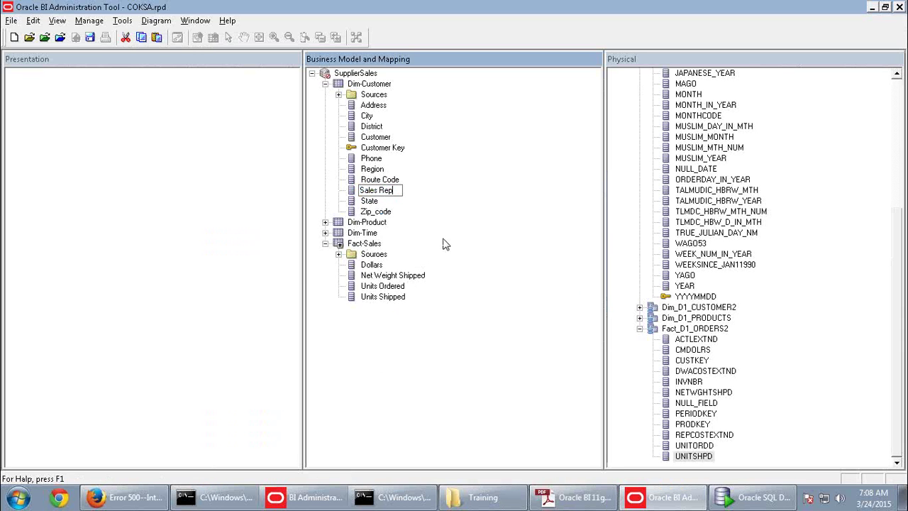
Rename Zip_code to Zip Code by editing the existing name
left_click(383, 213)
right_click(383, 213)
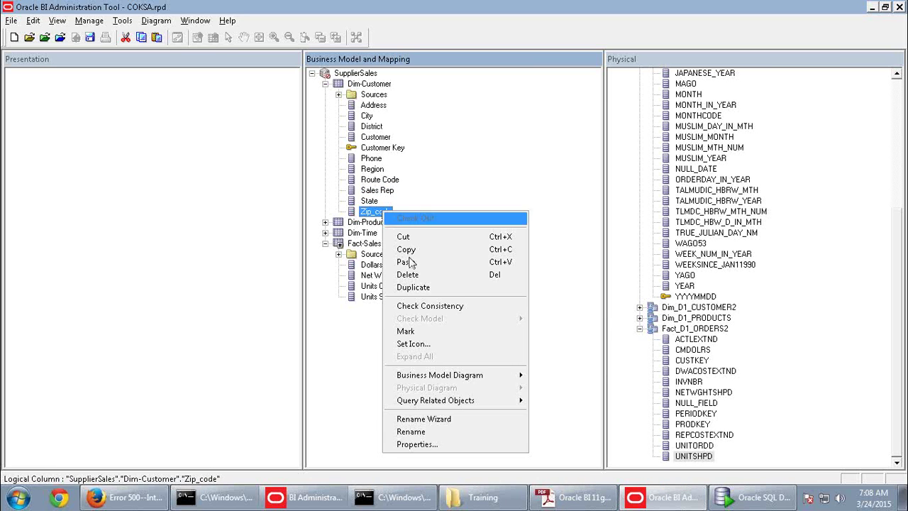
left_click(413, 431)
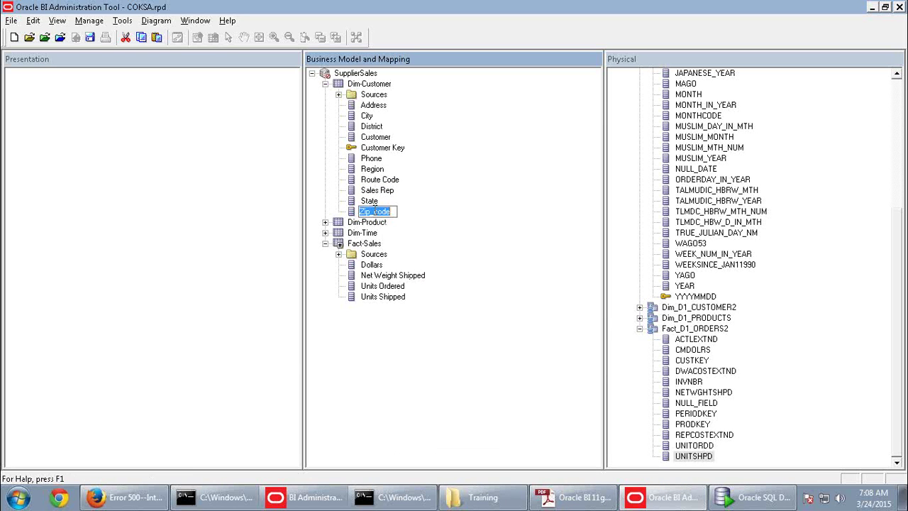
key("BackSpace")
key("Delete")
type("C")
left_click(369, 203)
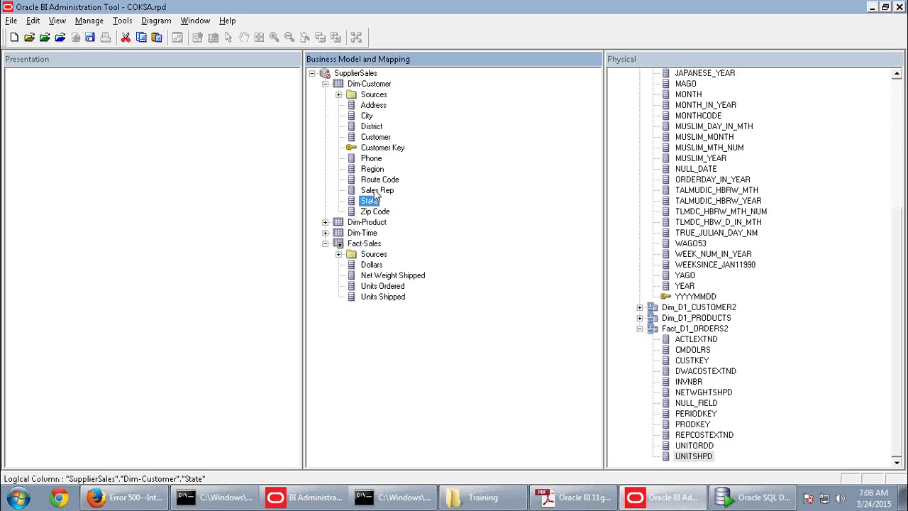
Review the renamed Dim-Customer column names in the list
left_click(374, 190)
left_click(372, 170)
left_click(373, 147)
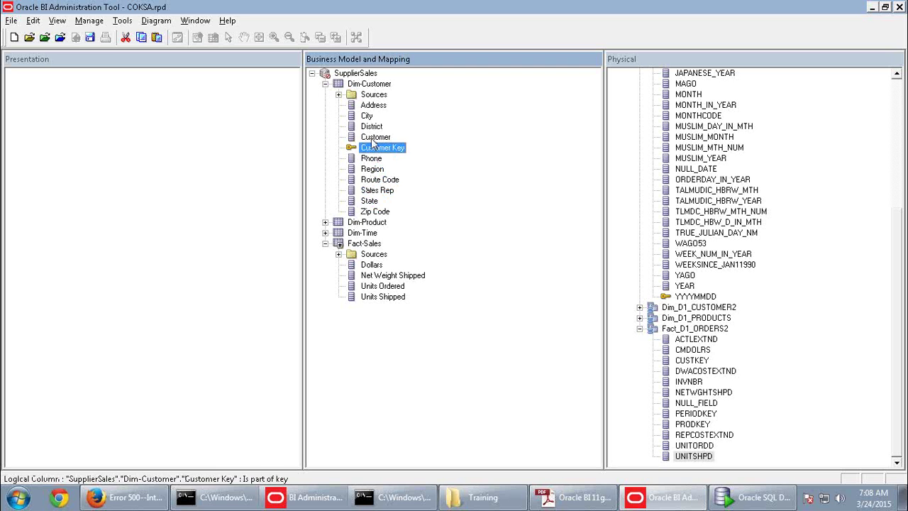
left_click(373, 137)
left_click(371, 127)
left_click(370, 117)
left_click(370, 106)
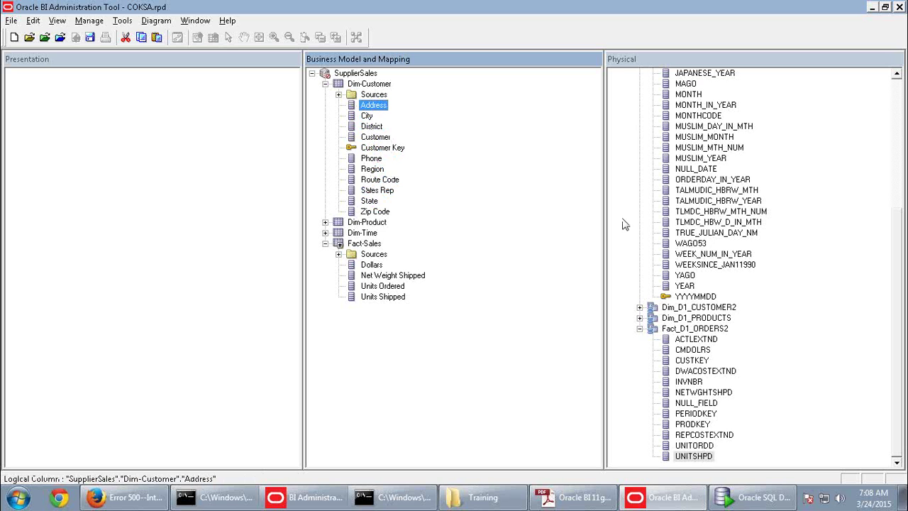
Jump from the logical Region column to its physical REGION column, then expand Dim-Product
right_click(371, 171)
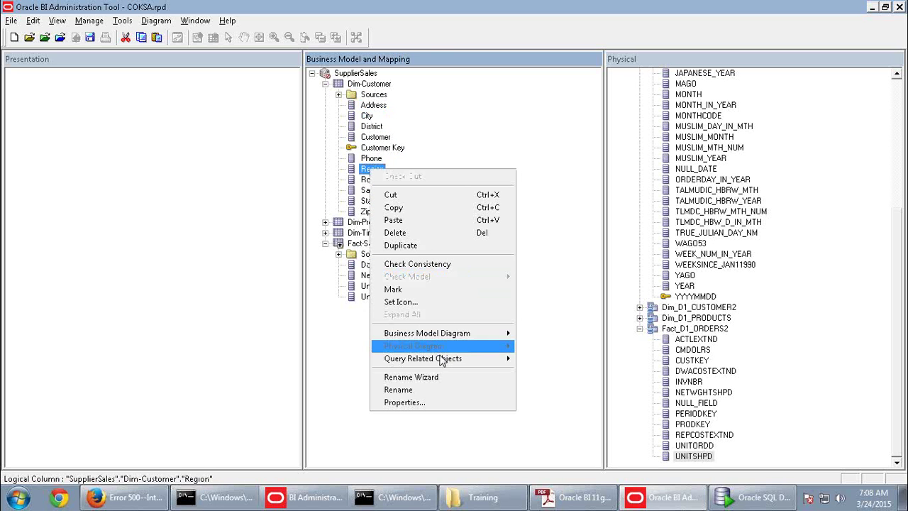
mouse_move(443, 359)
left_click(528, 362)
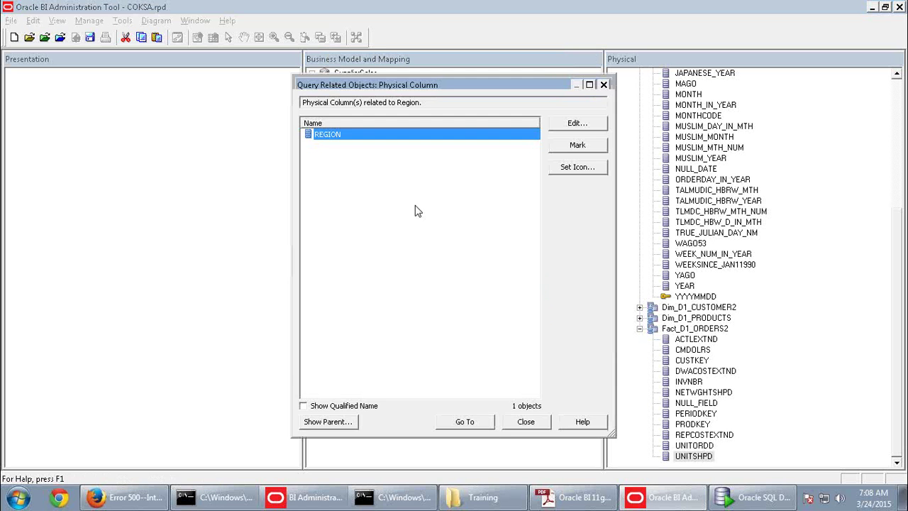
left_click(465, 477)
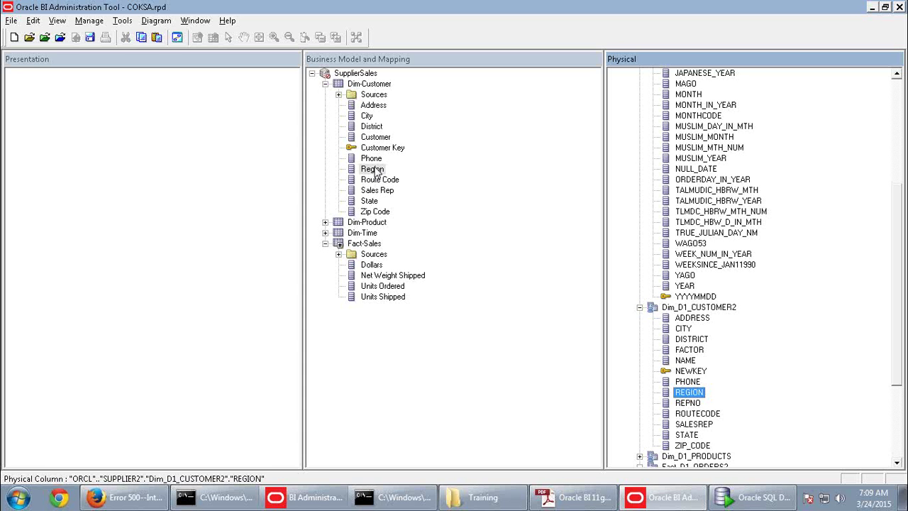
left_click(325, 222)
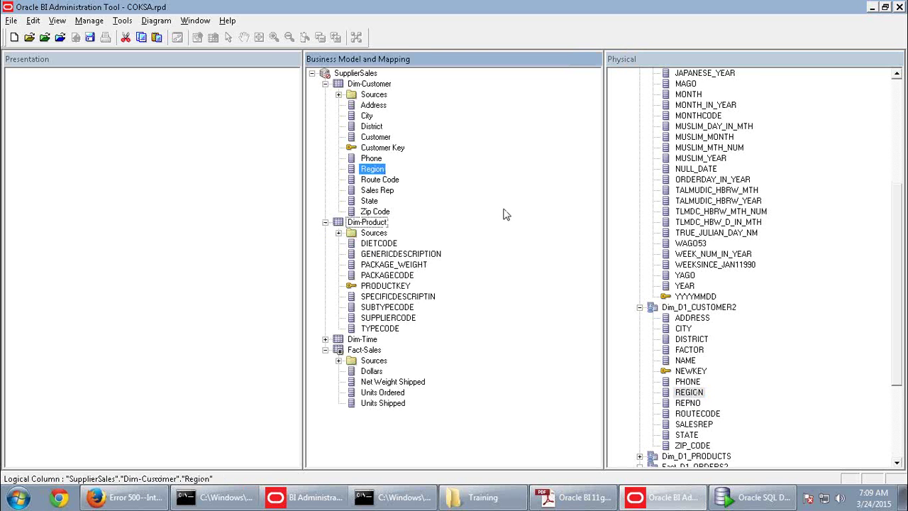
Rename the Dim-Product DIETCODE column to Diet Code, copied from the guide
left_click(589, 500)
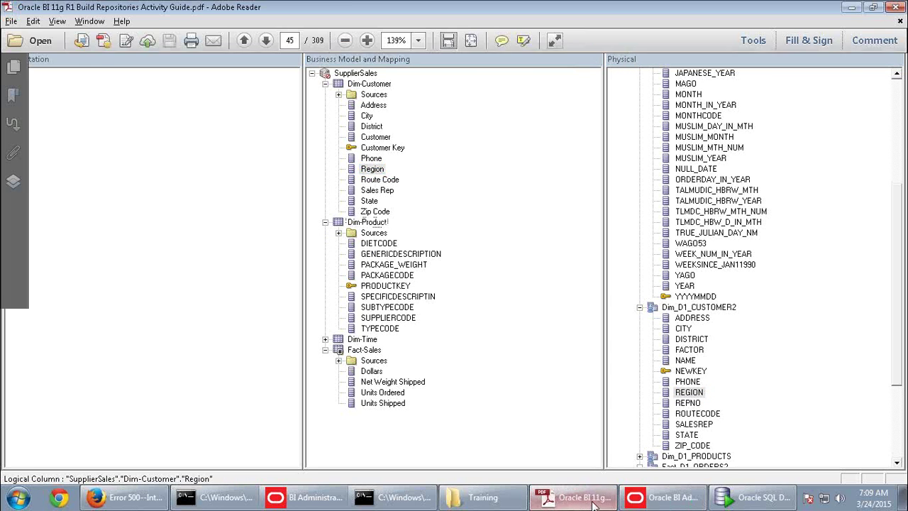
scroll(517, 336, "down", 3)
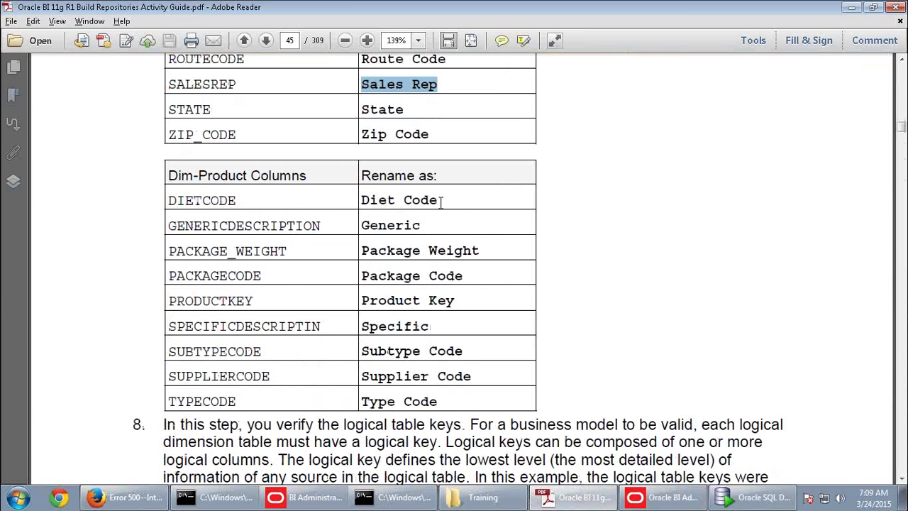
left_click_drag(440, 199, 361, 200)
key("ctrl+c")
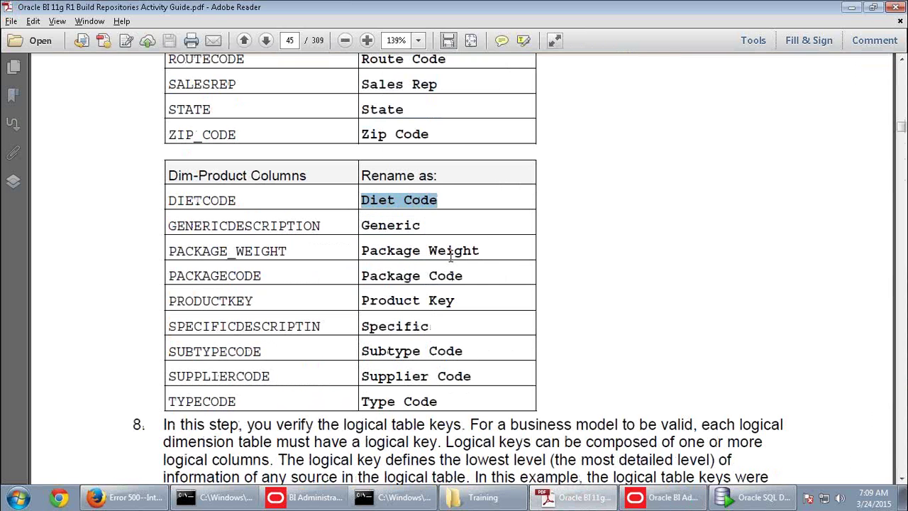
key("alt+Tab")
left_click(379, 244)
right_click(378, 243)
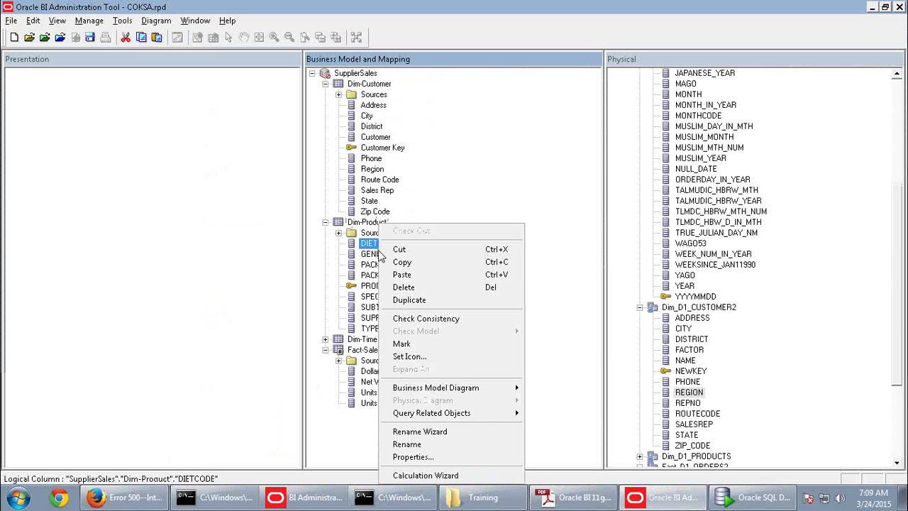
left_click(406, 444)
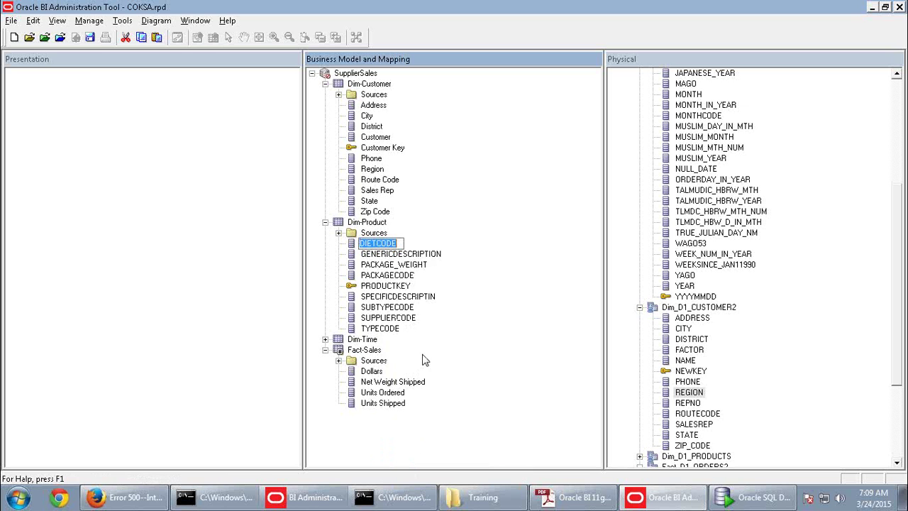
key("ctrl+v")
left_click(405, 256)
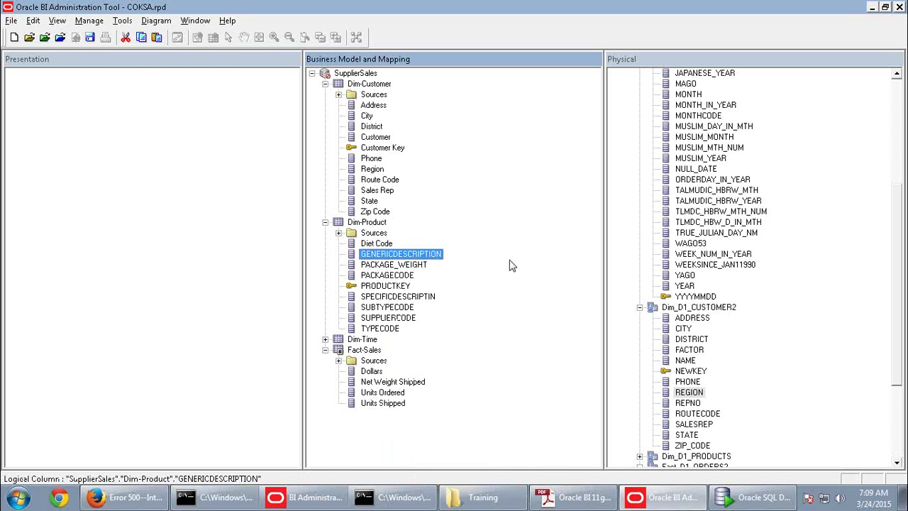
Rename GENERICDESCRIPTION to Generic using the name from the guide
key("alt+Tab")
left_click_drag(421, 225, 367, 234)
key("ctrl+c")
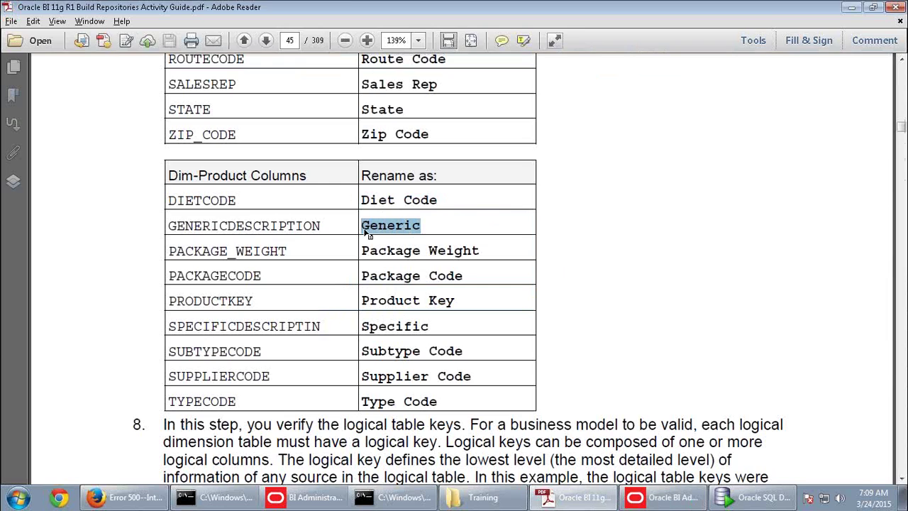
key("alt+Tab")
right_click(393, 260)
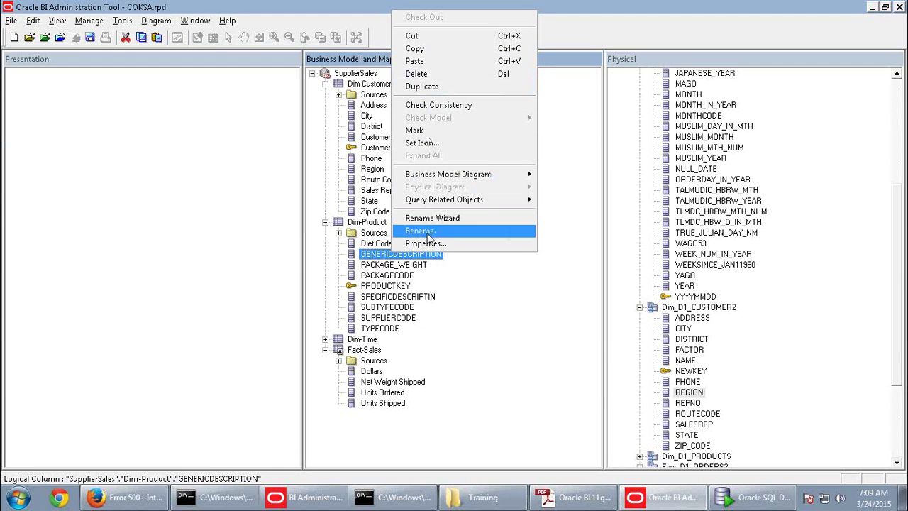
left_click(429, 232)
key("ctrl+v")
Rename PACKAGE_WEIGHT to Package Weight and PACKAGECODE to Package Code
key("alt+Tab")
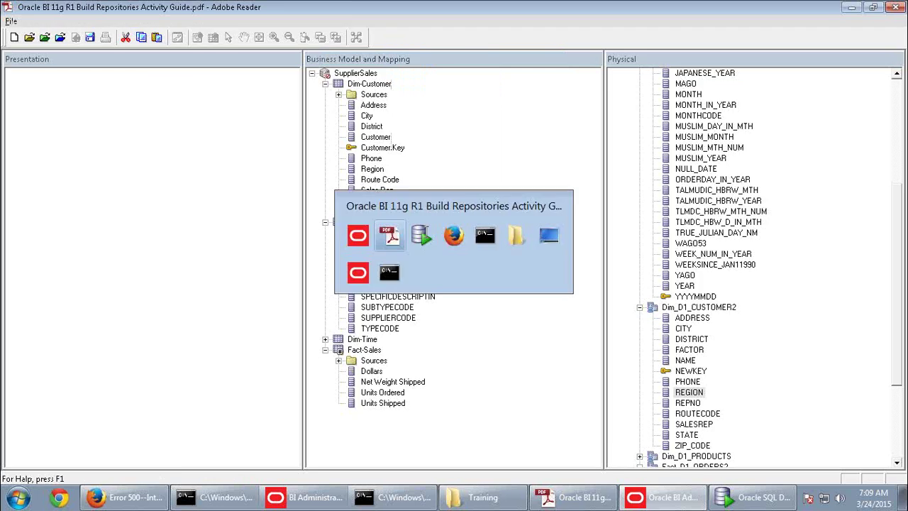
left_click_drag(482, 251, 361, 252)
key("ctrl+c")
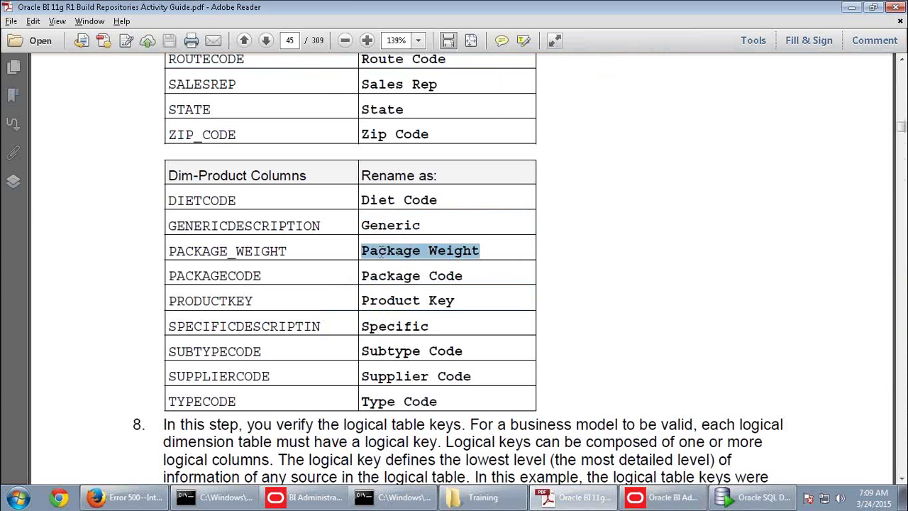
key("alt+Tab")
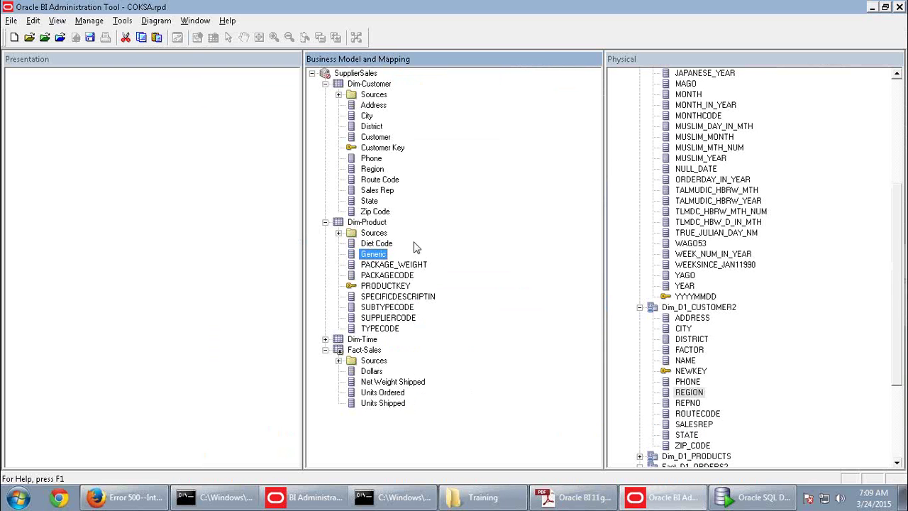
right_click(398, 265)
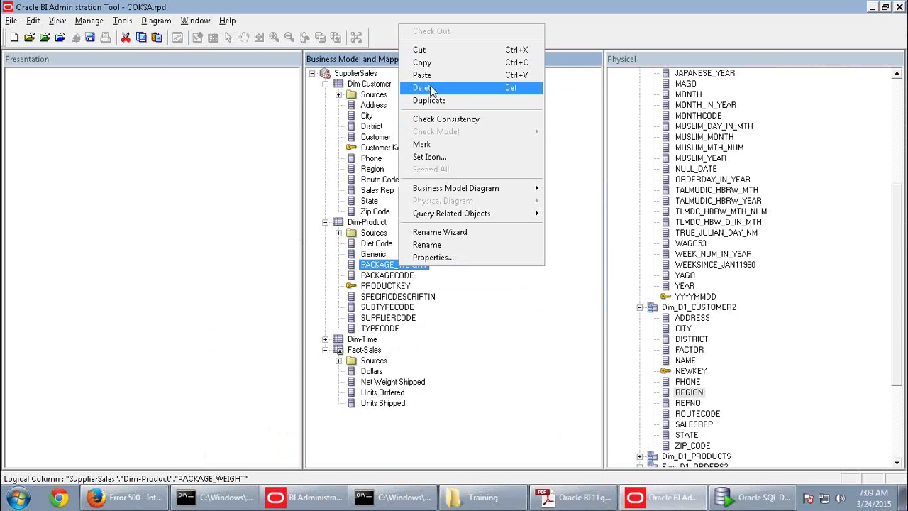
left_click(434, 244)
key("ctrl+v")
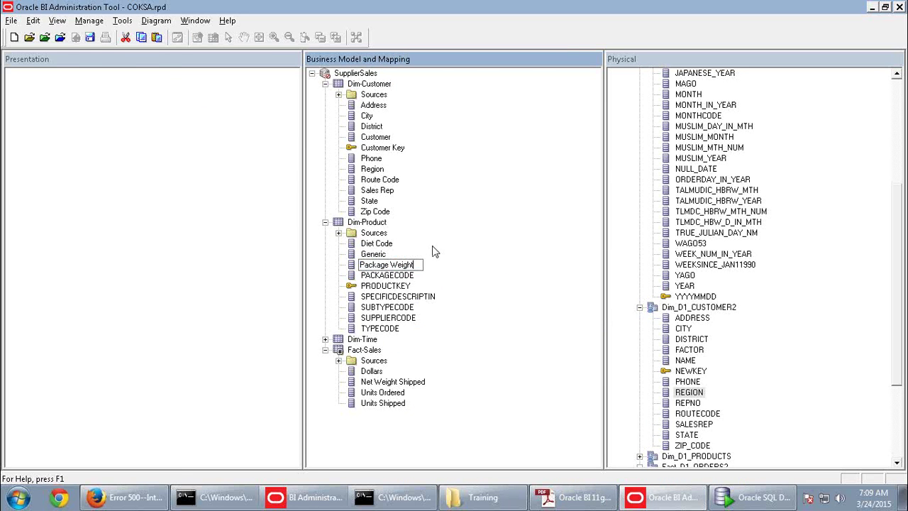
key("alt+Tab")
left_click_drag(465, 275, 361, 276)
key("ctrl+c")
key("alt+Tab")
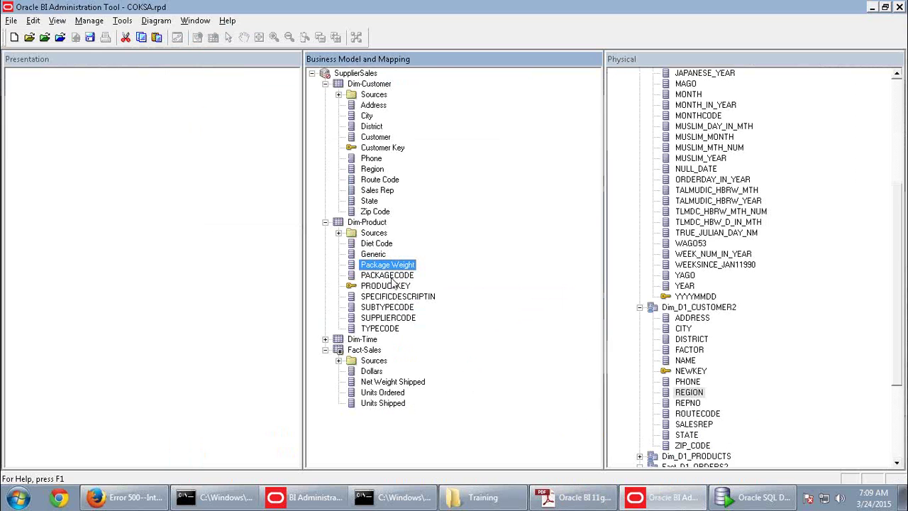
right_click(401, 276)
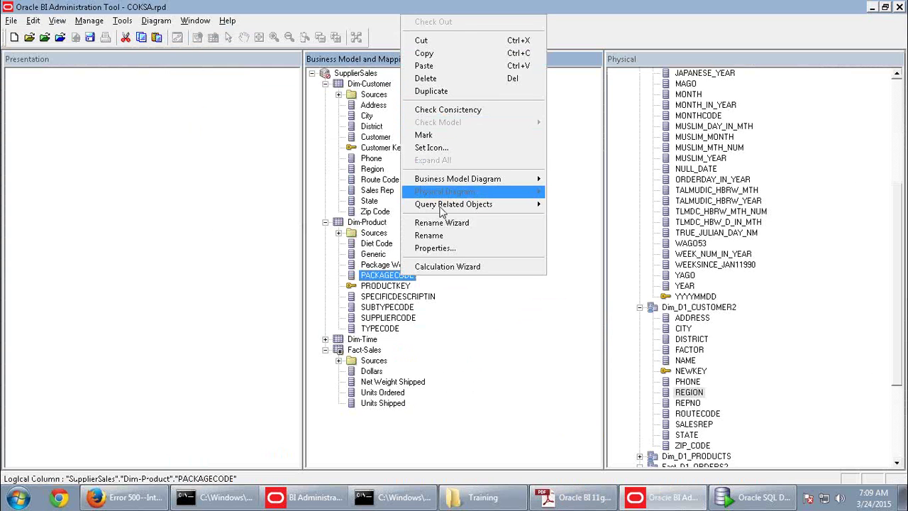
left_click(438, 235)
key("ctrl+v")
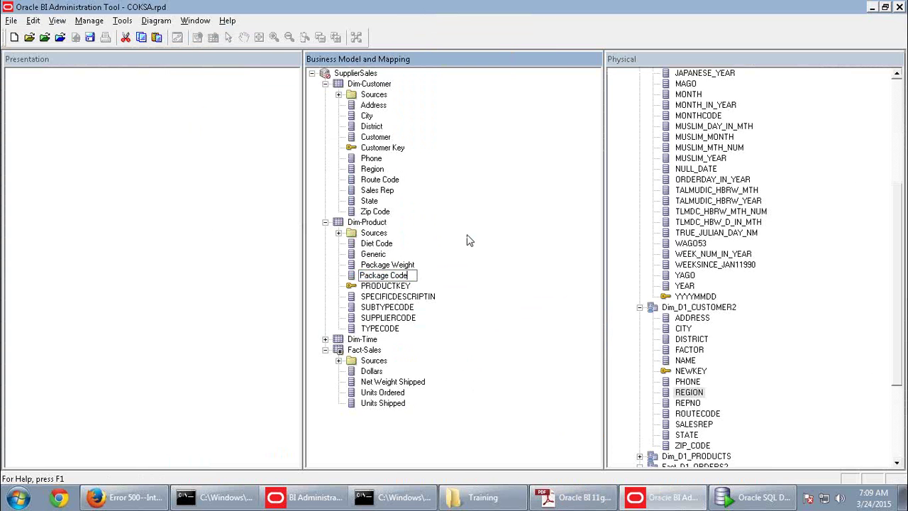
Copy Product Key from the guide and bring up the PRODUCTKEY column's actions
key("alt+Tab")
triple_click(408, 301)
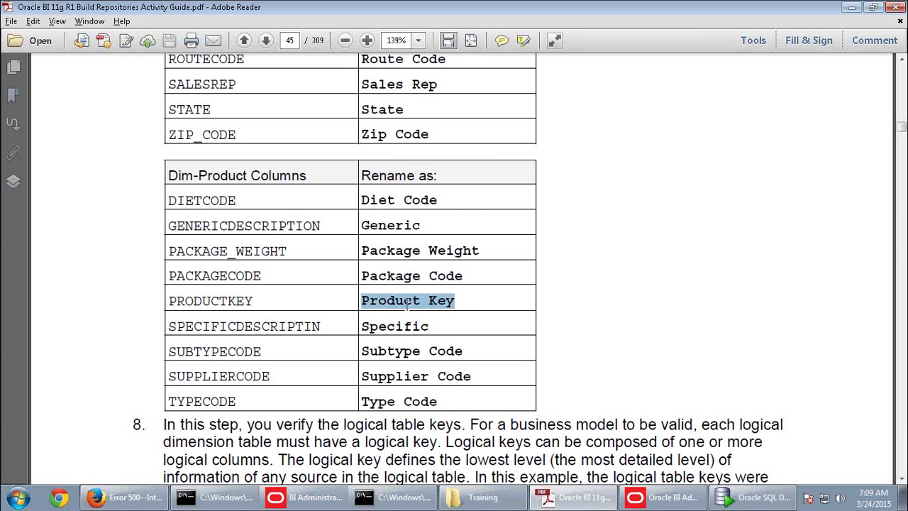
key("ctrl+c")
key("alt+Tab")
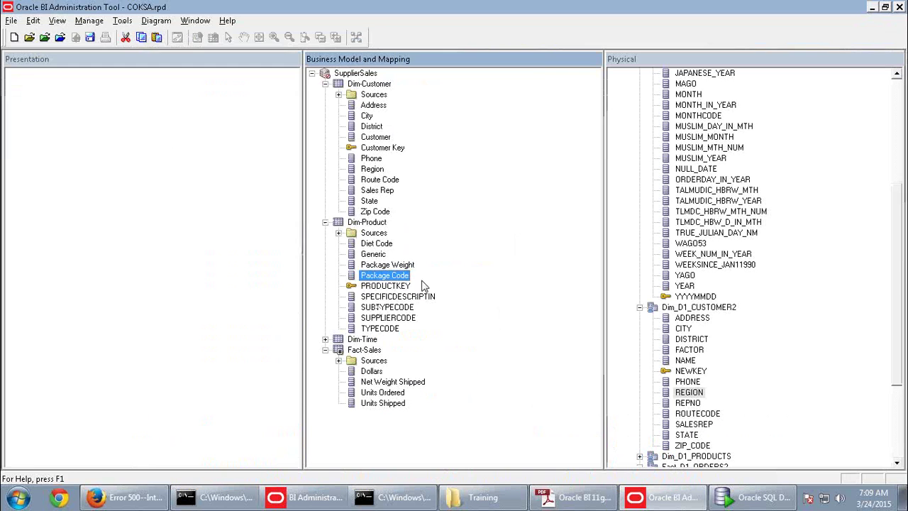
right_click(399, 287)
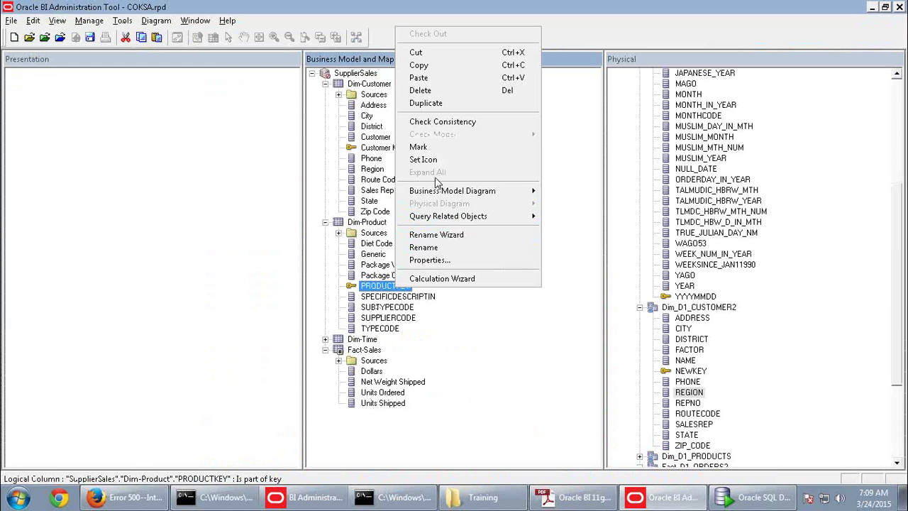
Rename PRODUCTKEY to Product Key and SPECIFICDESCRIPTIN to Specific
left_click(431, 247)
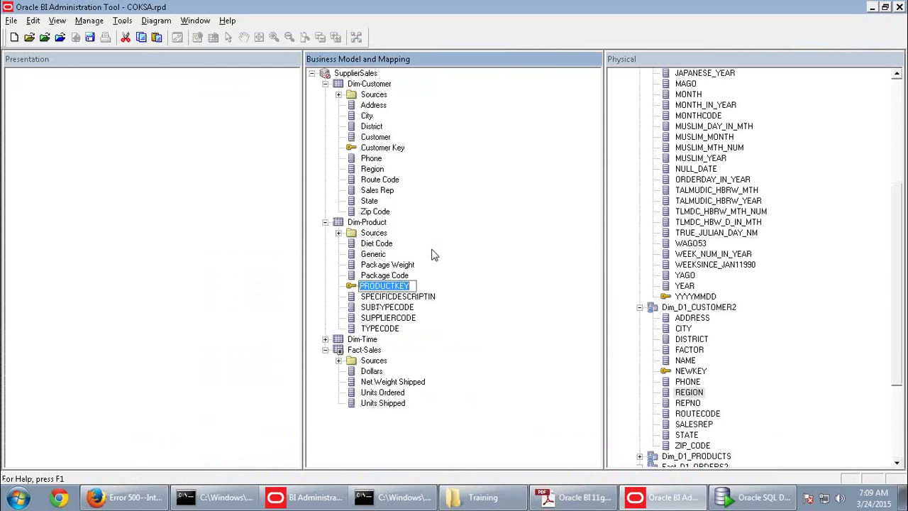
key("ctrl+v")
key("alt+Tab")
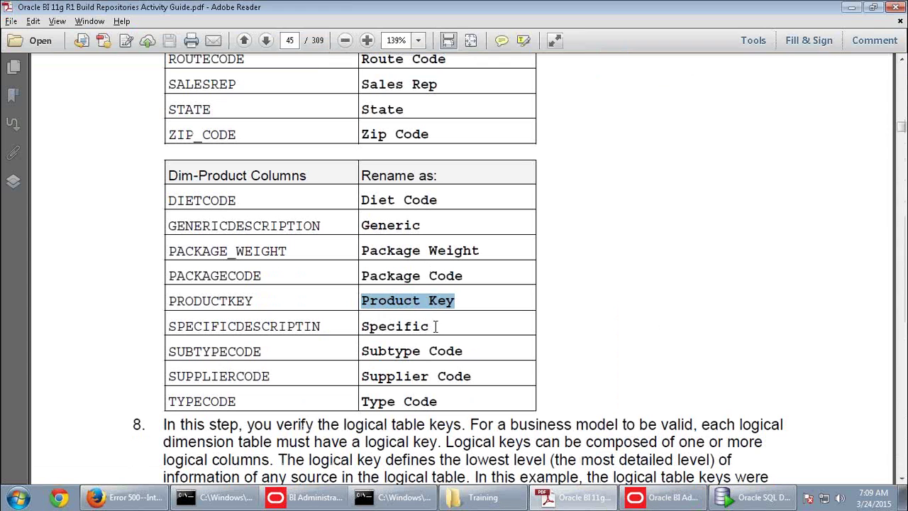
left_click_drag(429, 326, 365, 326)
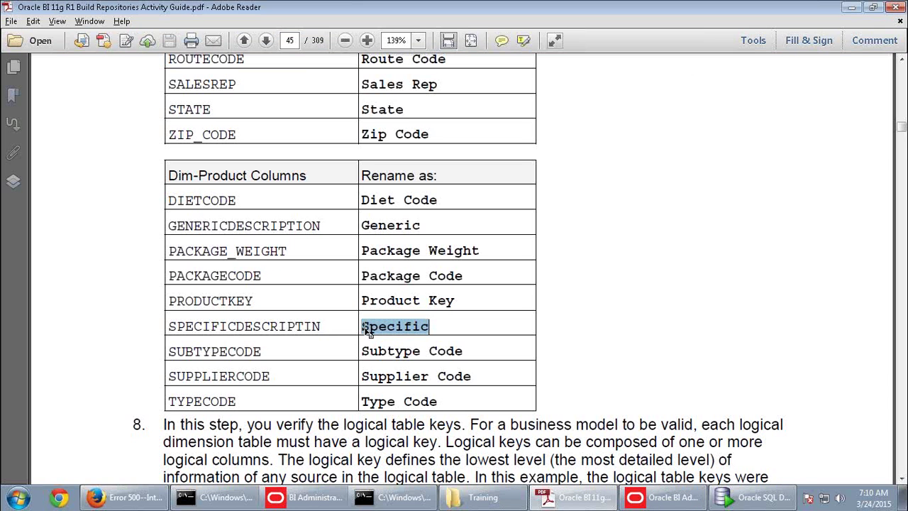
key("alt+Tab")
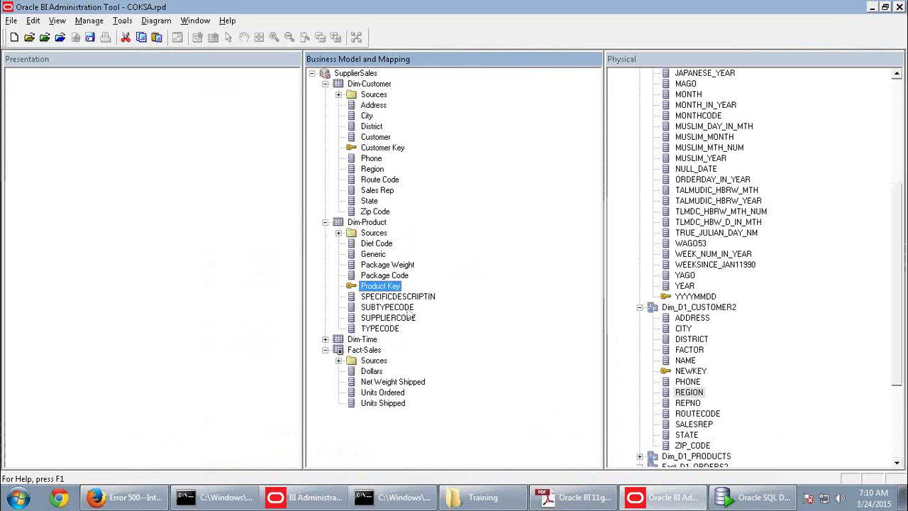
right_click(405, 297)
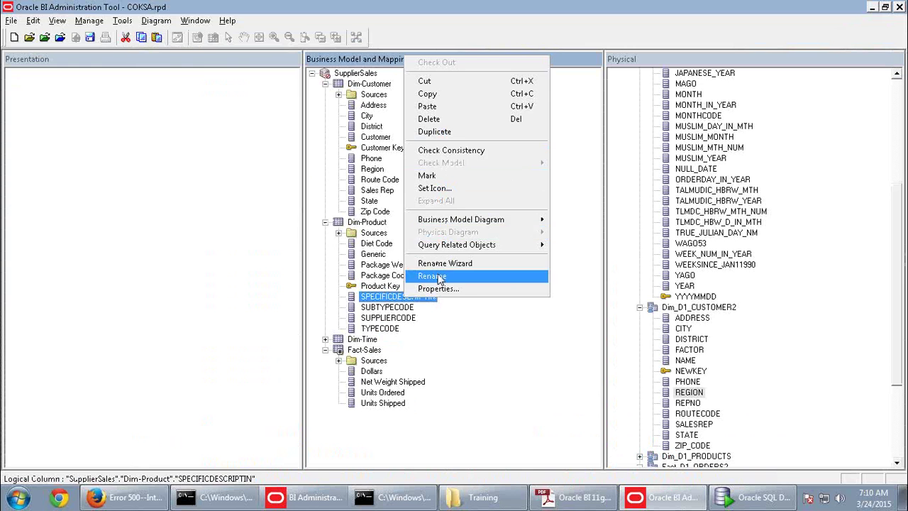
left_click(437, 276)
key("ctrl+v")
Rename SUBTYPECODE to Subtype Code, copied from the guide
key("alt+Tab")
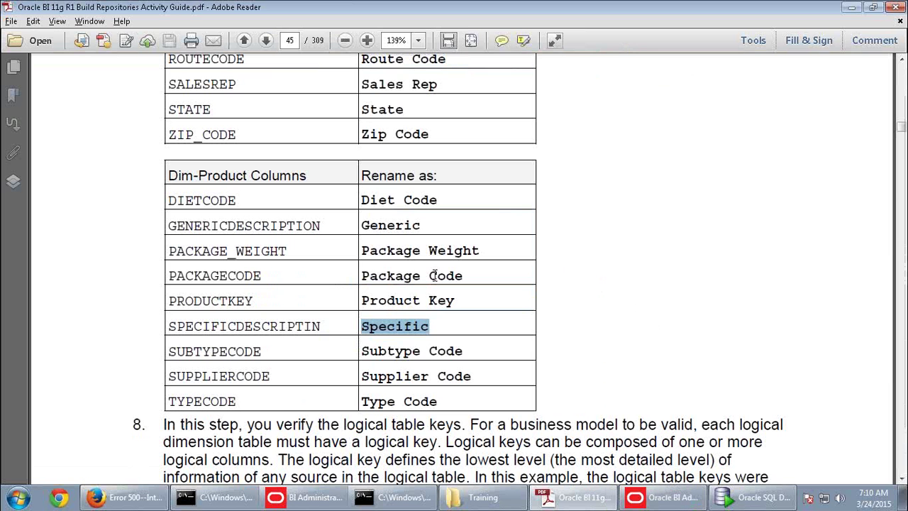
left_click_drag(461, 351, 384, 351)
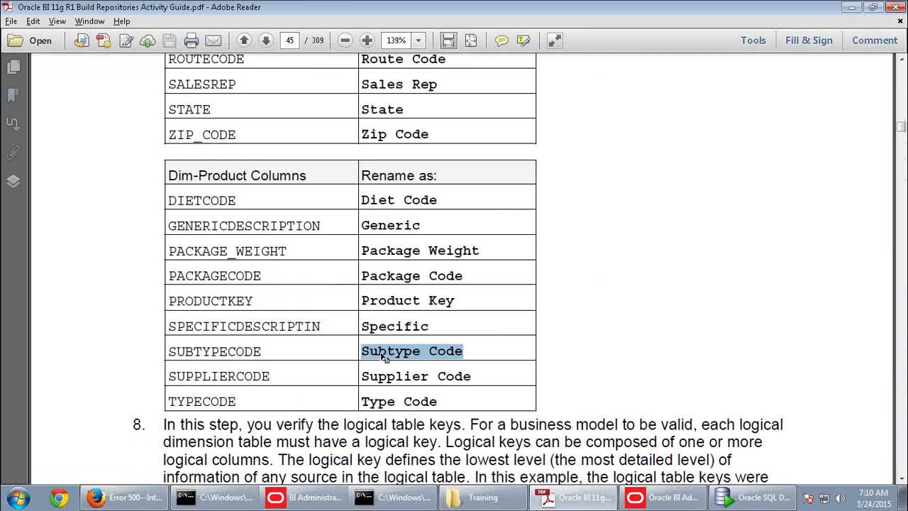
key("alt+Tab")
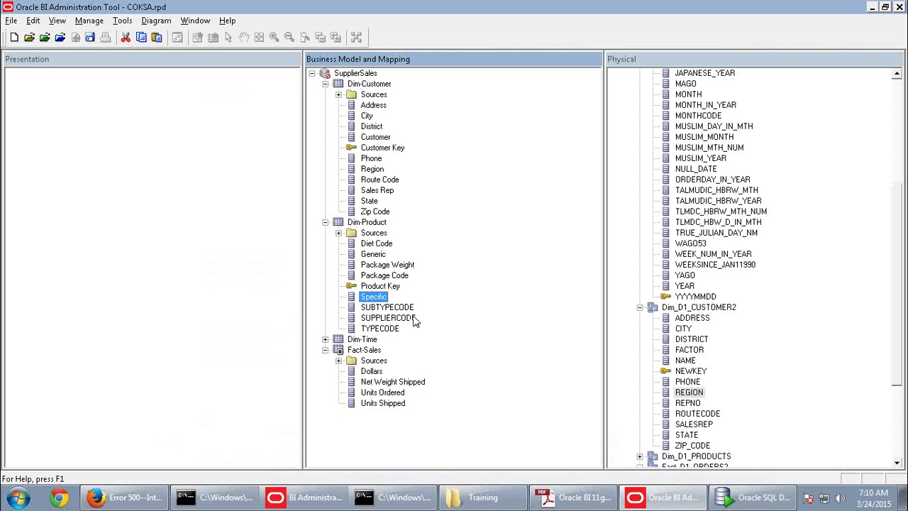
left_click(401, 307)
right_click(402, 308)
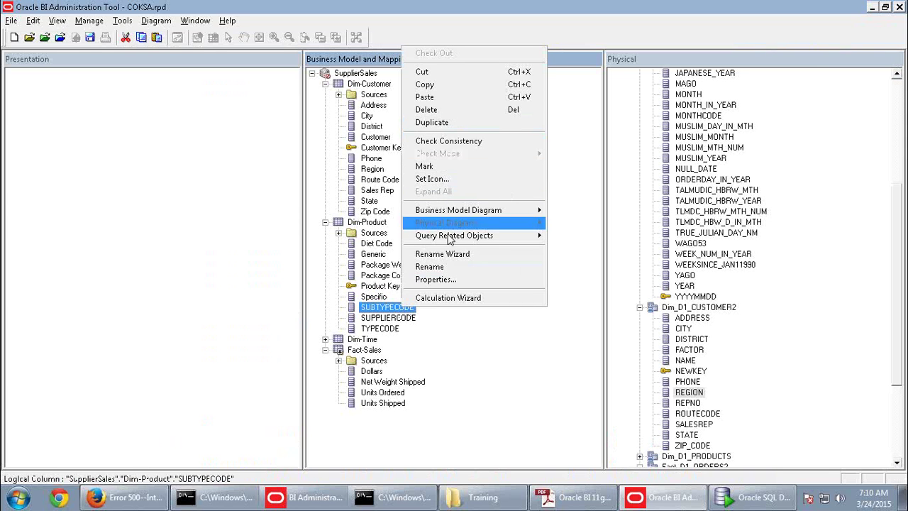
left_click(444, 267)
key("ctrl+v")
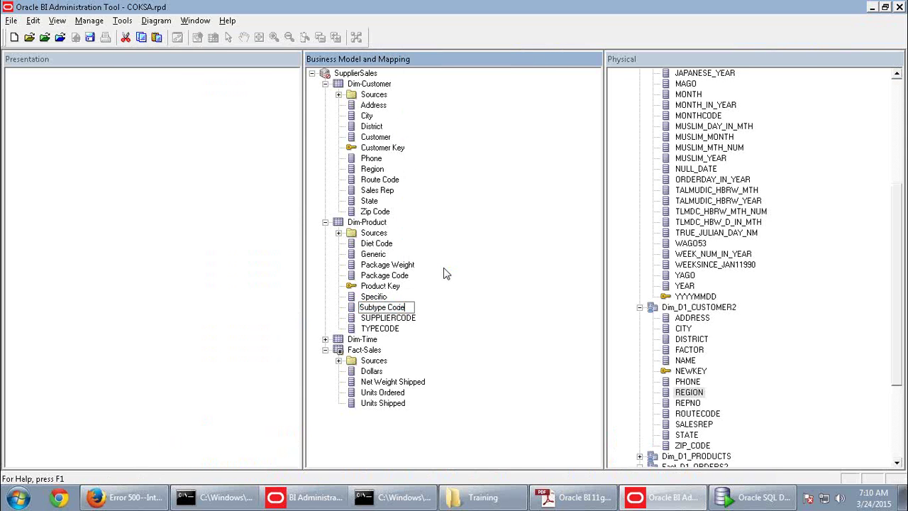
Rename SUPPLIERCODE to Supplier Code, copied from the guide
key("alt+Tab")
left_click_drag(471, 376, 389, 377)
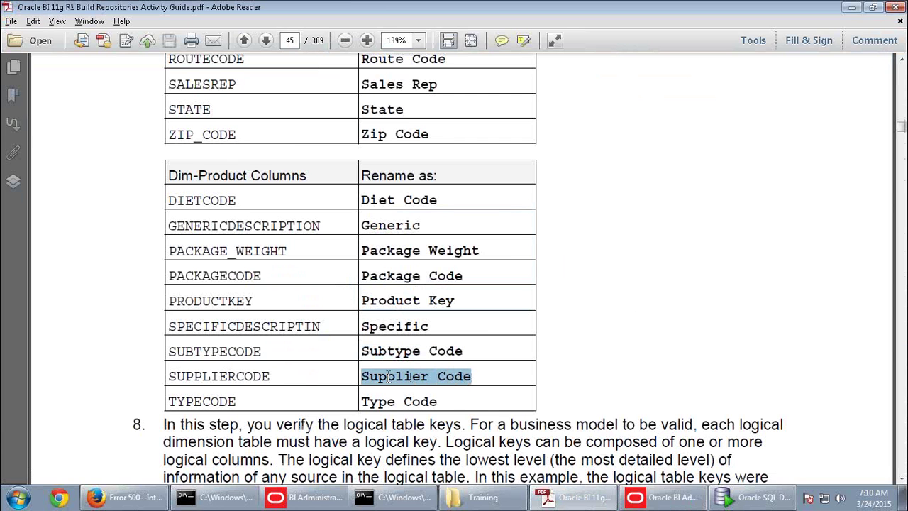
key("alt+Tab")
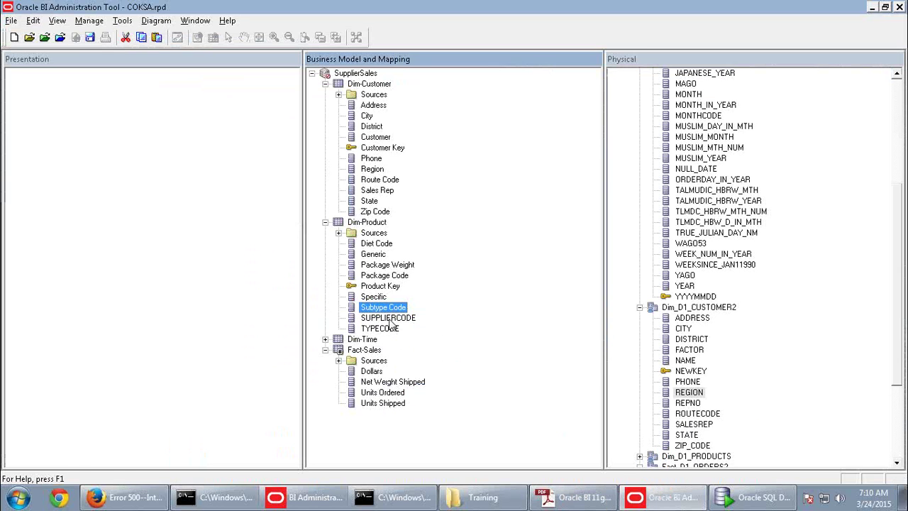
right_click(390, 321)
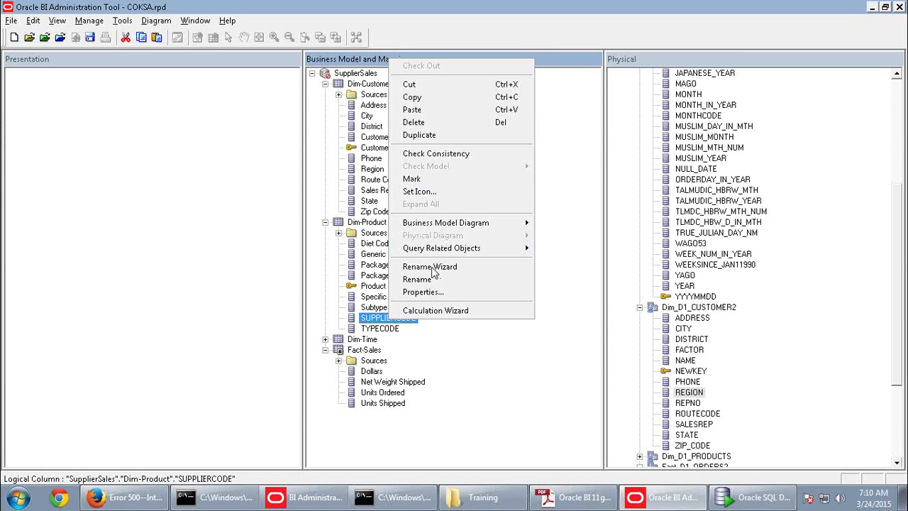
left_click(430, 279)
key("ctrl+v")
Rename TYPECODE to Type Code by typing the name
key("alt+Tab")
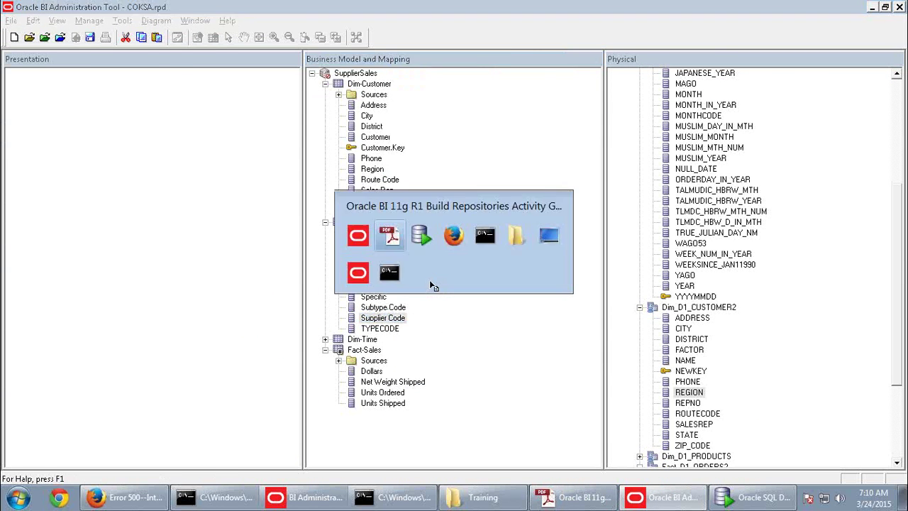
left_click_drag(440, 402, 361, 402)
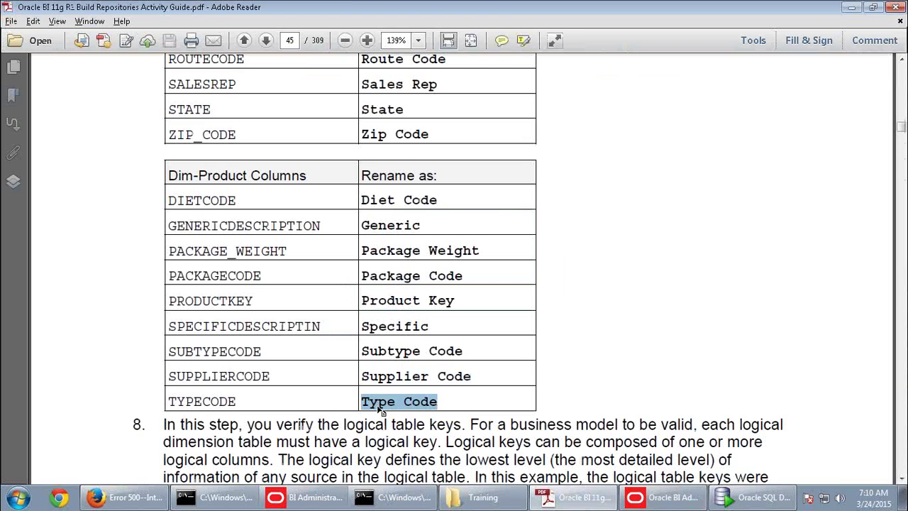
key("alt+Tab")
right_click(395, 328)
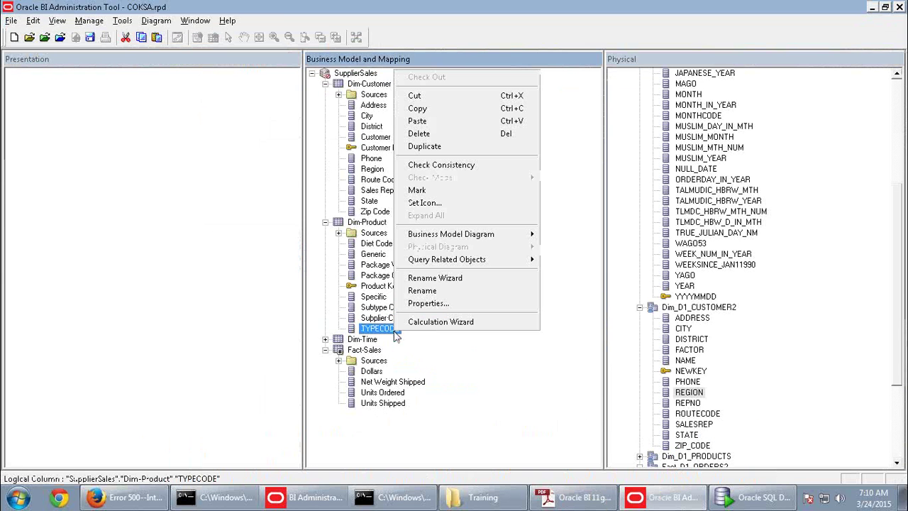
left_click(429, 290)
type("Type Code")
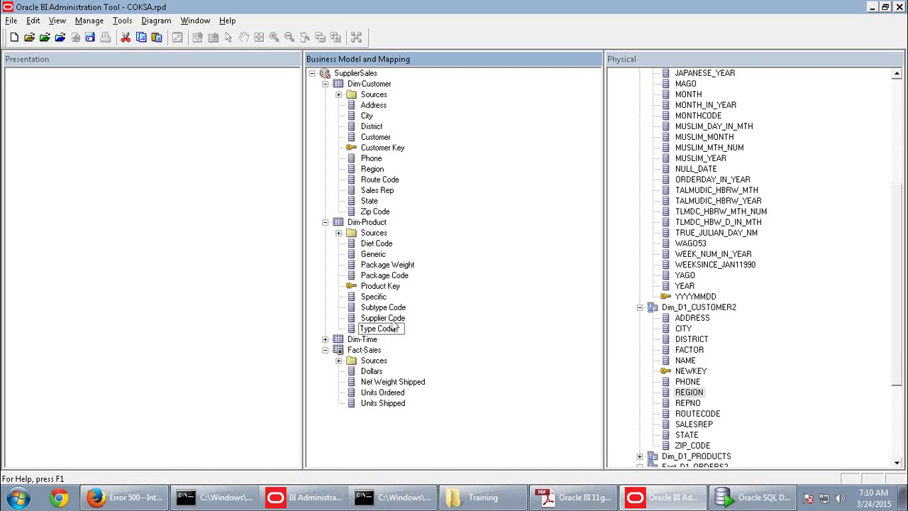
left_click(396, 319)
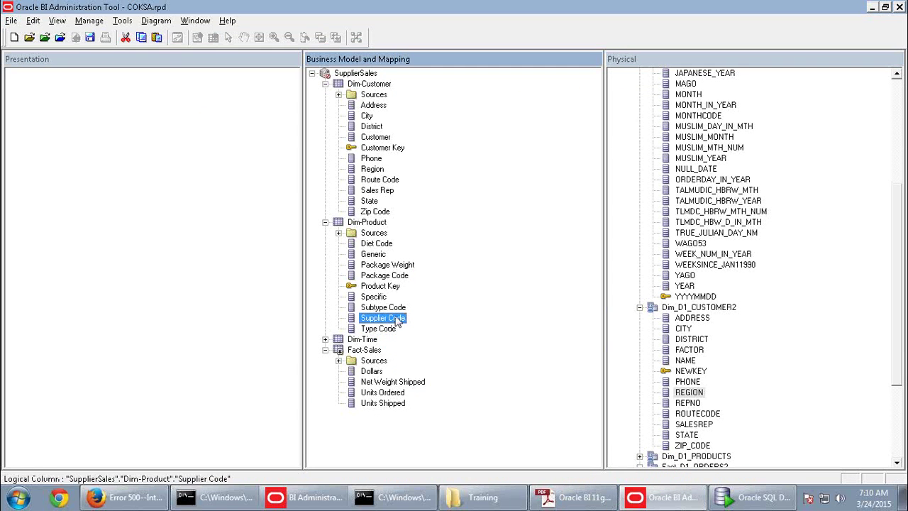
Expand the Dim-Time table and return to the activity guide
left_click(324, 339)
key("alt+Tab")
scroll(454, 256, "down", 8)
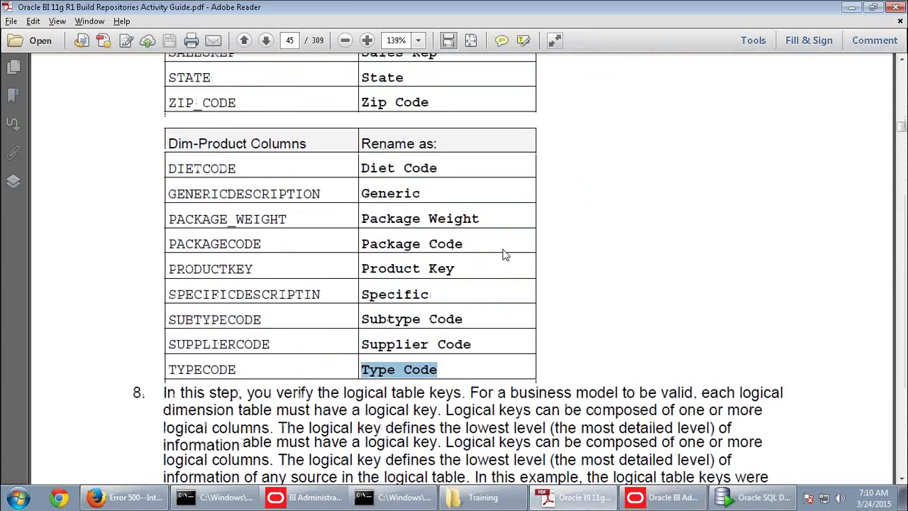
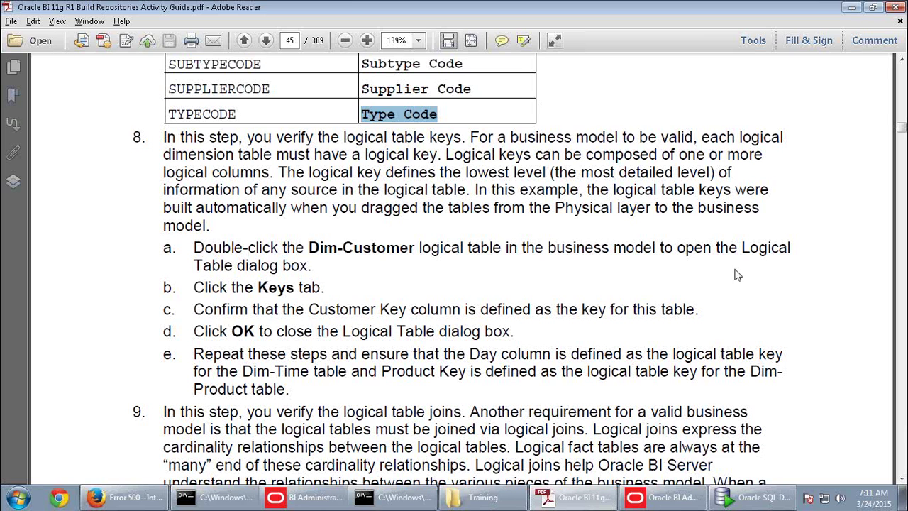
Read the guide ahead to step 9, the logical-join checks, then go back to the COKSA repository
scroll(633, 328, "down", 20)
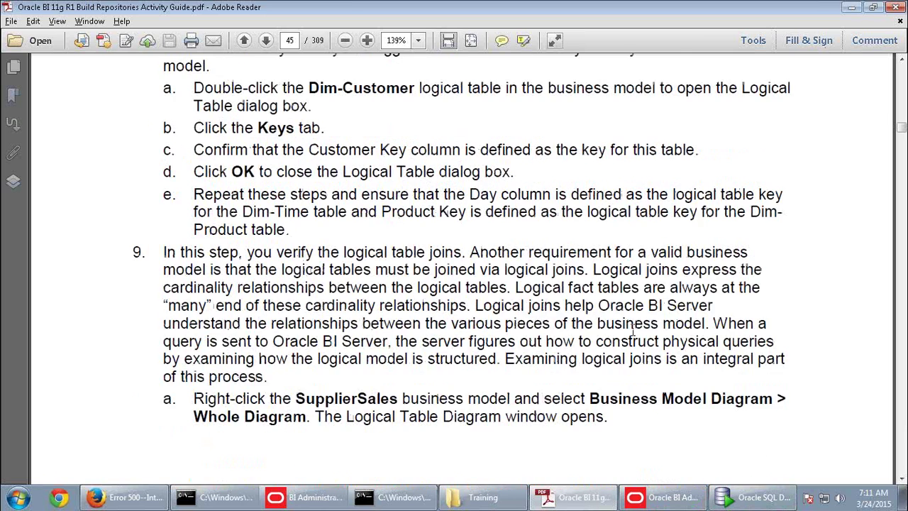
left_click(644, 496)
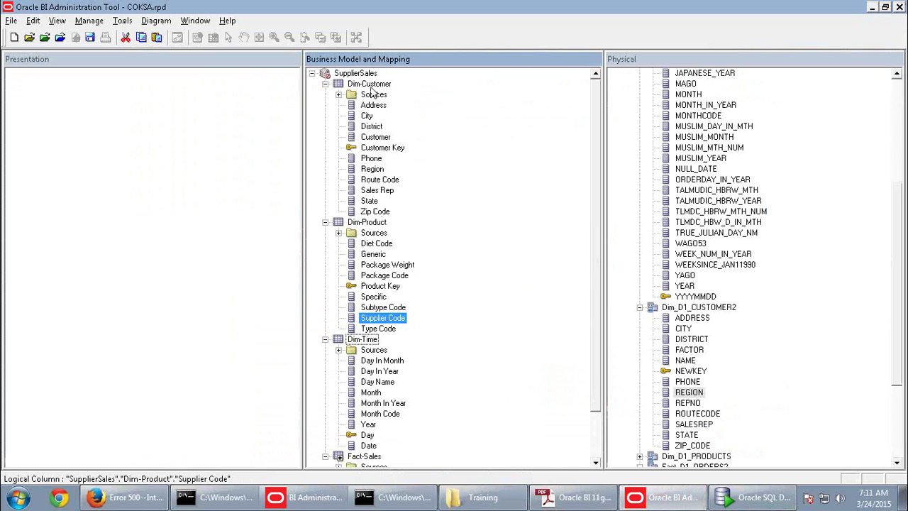
Check that Dim-Customer's Dim_D1_CUSTOMER2_Key logical key is made up of Customer Key
double_click(369, 84)
left_click(92, 27)
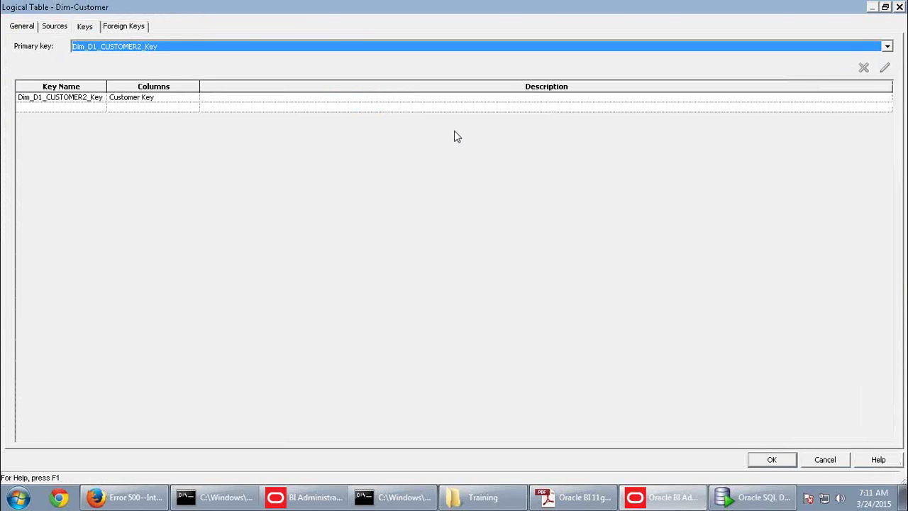
left_click(158, 101)
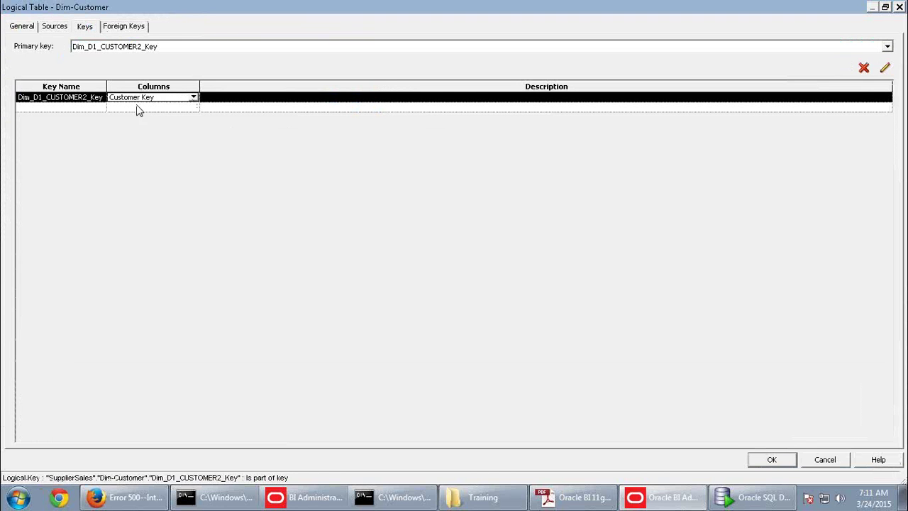
left_click(194, 98)
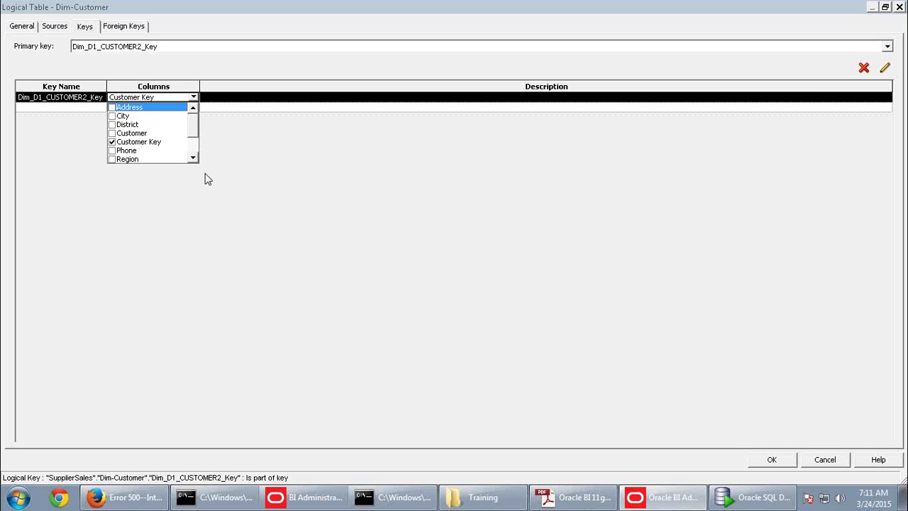
left_click(170, 227)
left_click(815, 465)
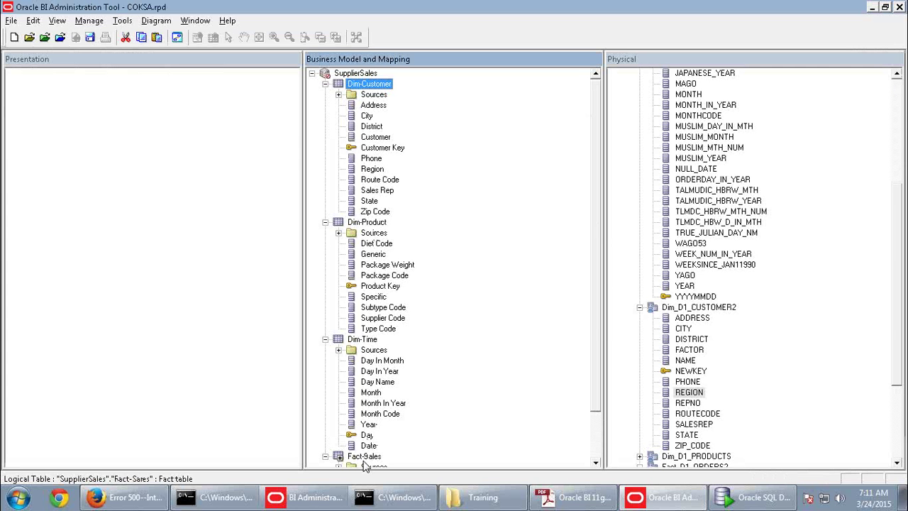
Review the keys and foreign keys of the Fact-Sales logical table without making changes
double_click(364, 457)
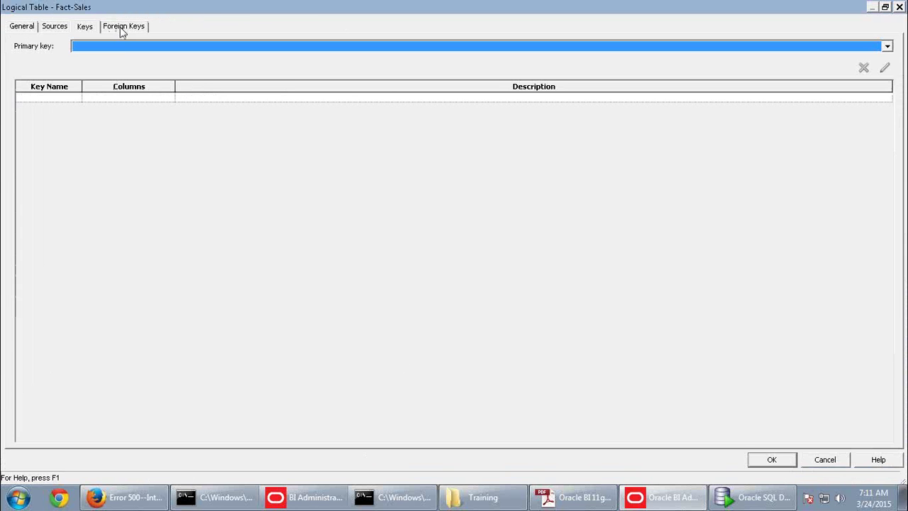
left_click(122, 28)
left_click(89, 29)
left_click(128, 29)
left_click(825, 459)
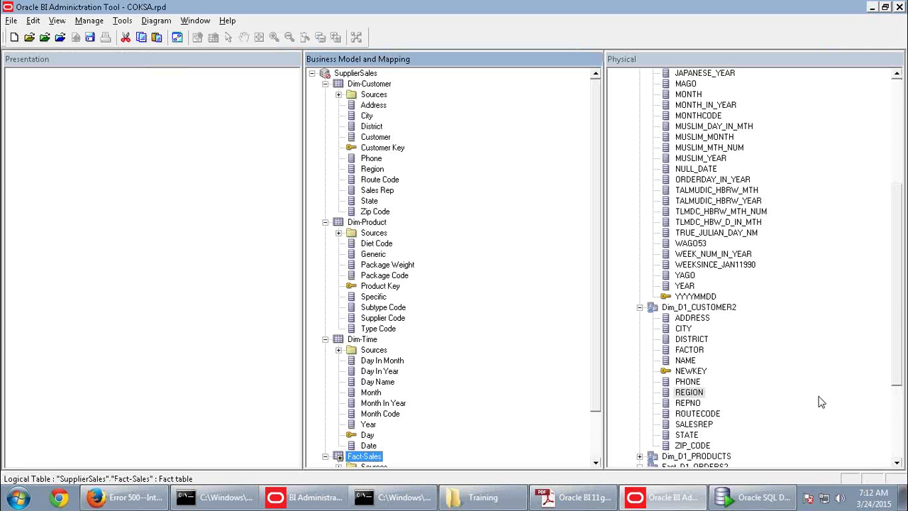
Collapse the Dim-Time, Dim-Product and Dim-Customer logical tables
left_click(325, 339)
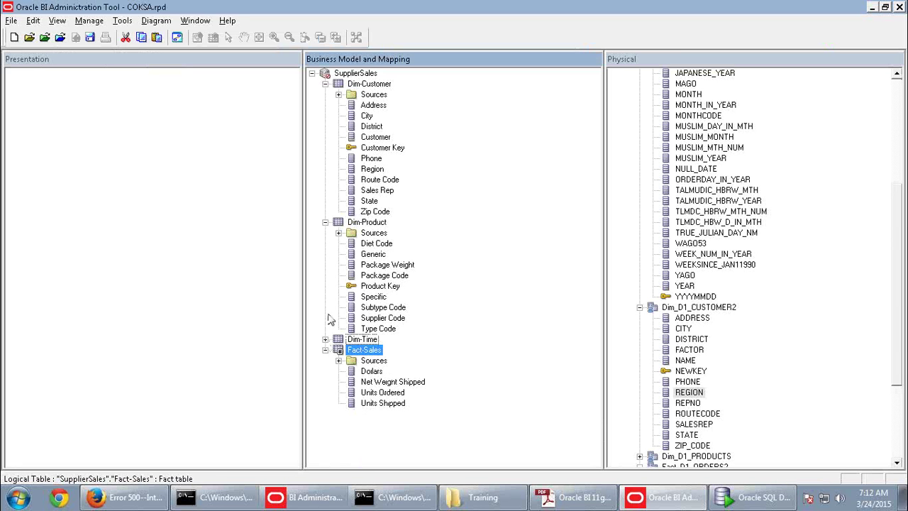
left_click(325, 222)
left_click(325, 84)
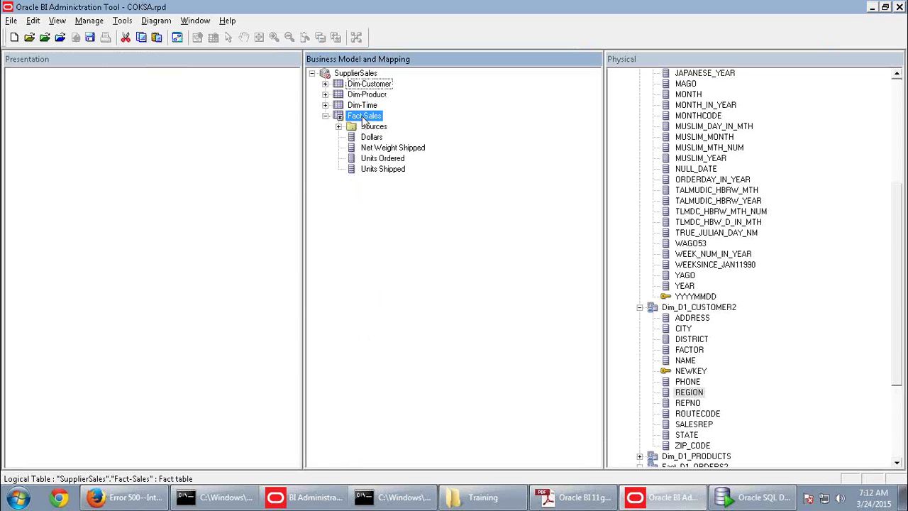
right_click(364, 120)
mouse_move(442, 302)
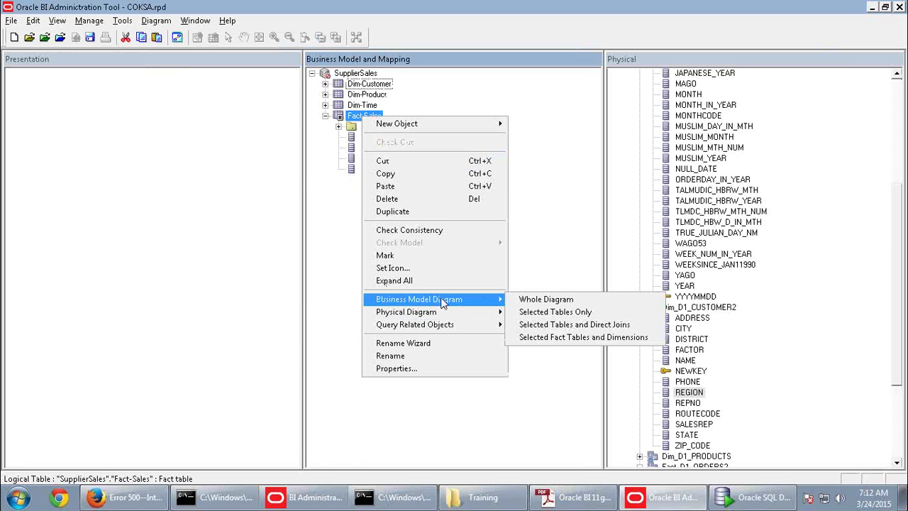
left_click(529, 299)
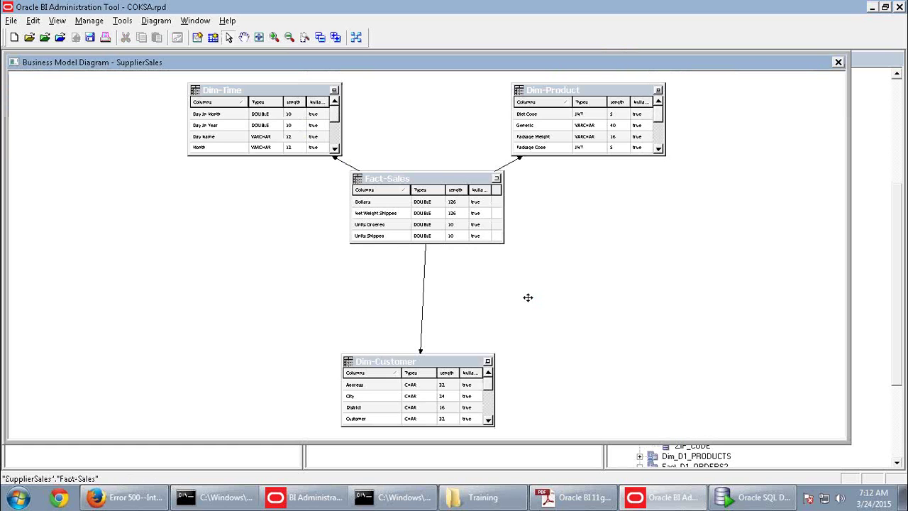
left_click_drag(472, 177, 470, 229)
left_click(544, 232)
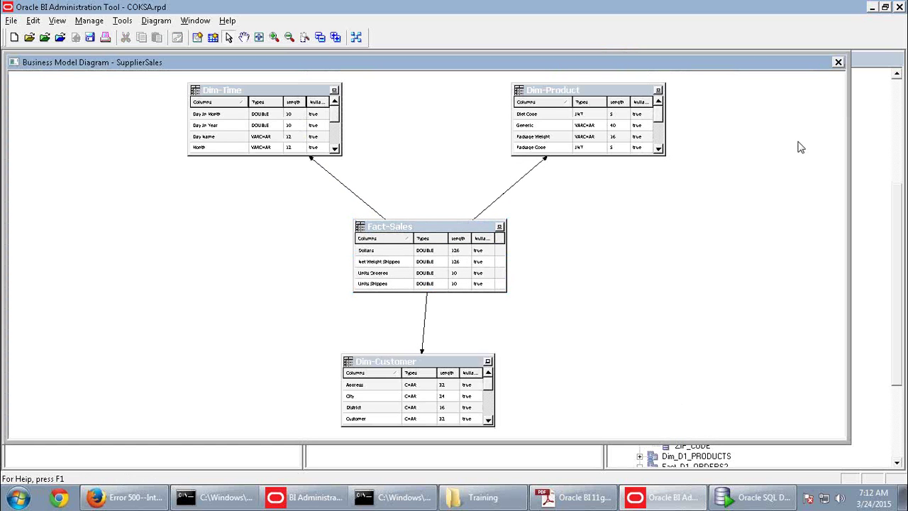
double_click(523, 173)
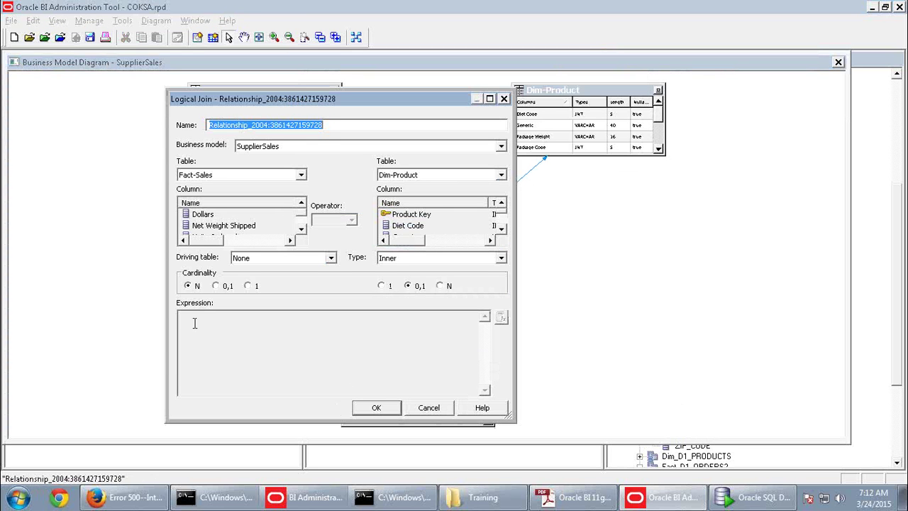
left_click(195, 323)
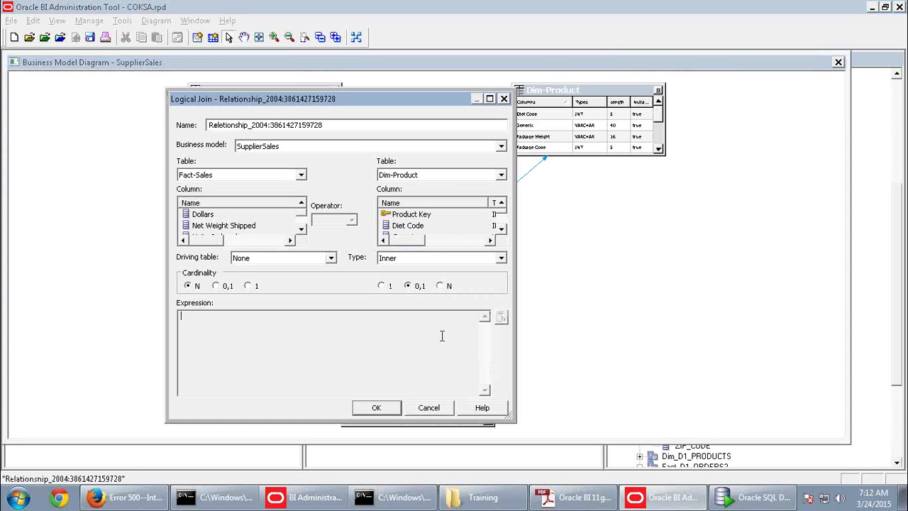
mouse_move(351, 6)
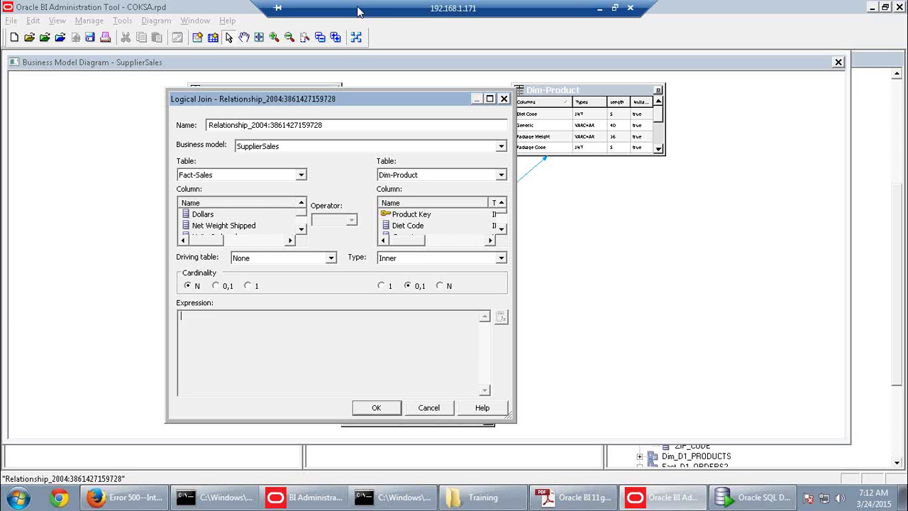
left_click(429, 408)
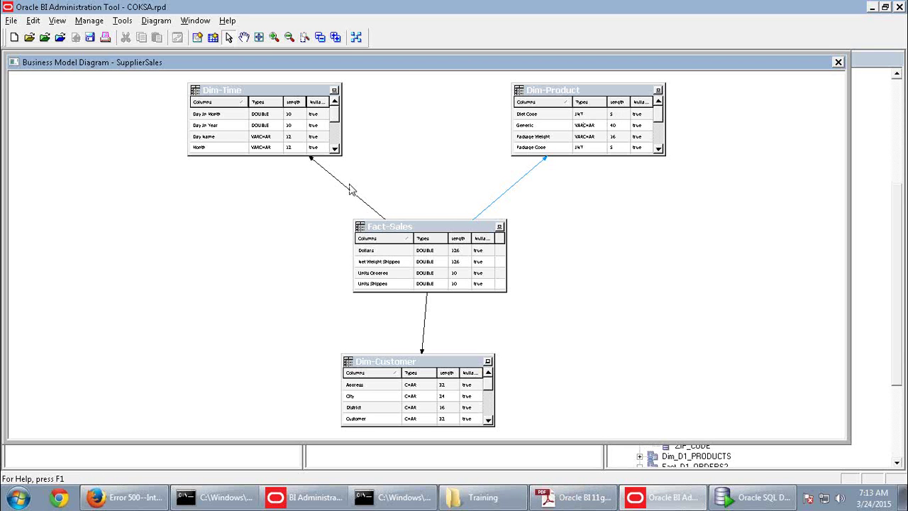
left_click(838, 63)
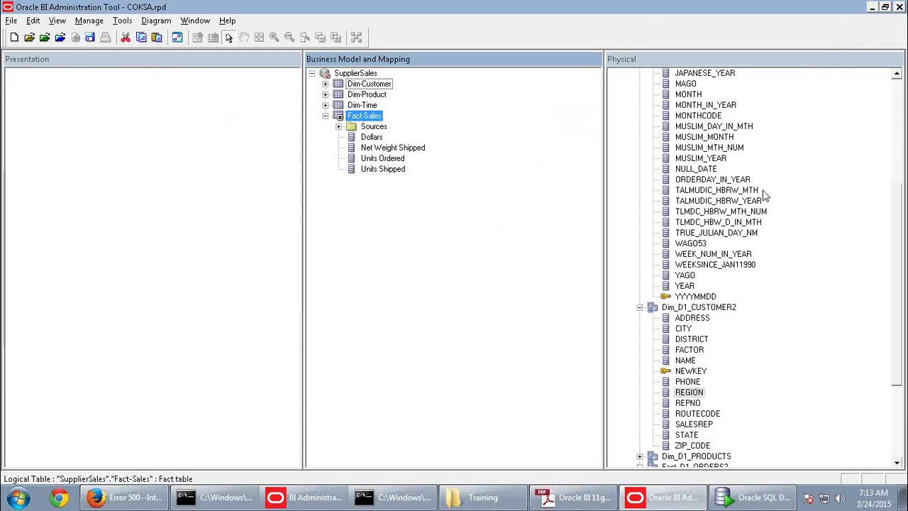
Collapse Fact-Sales, read the guide on to Practice 4-2: Creating Simple Measures, then return
left_click(325, 115)
left_click(560, 495)
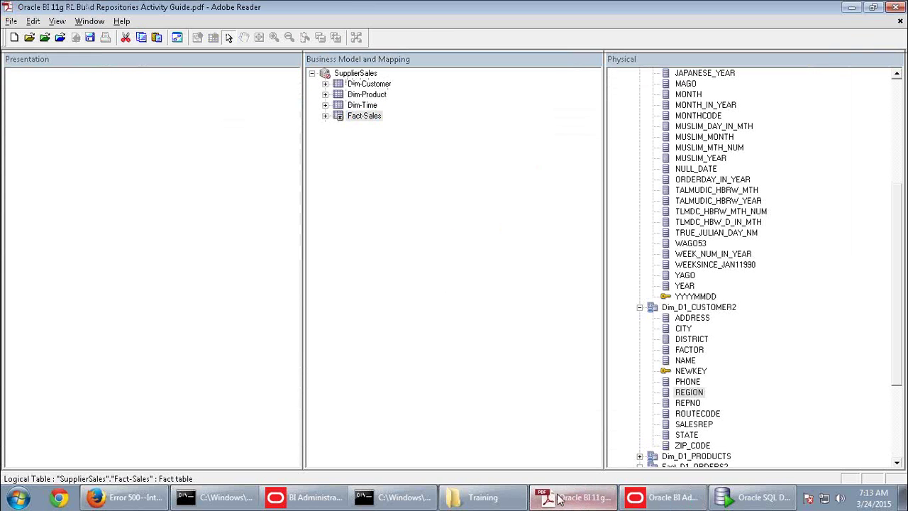
scroll(571, 449, "down", 5)
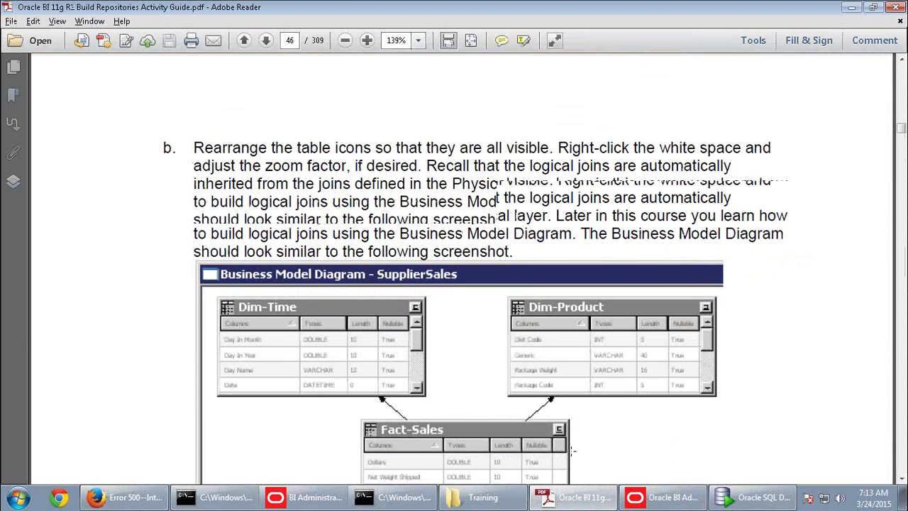
scroll(571, 449, "down", 4)
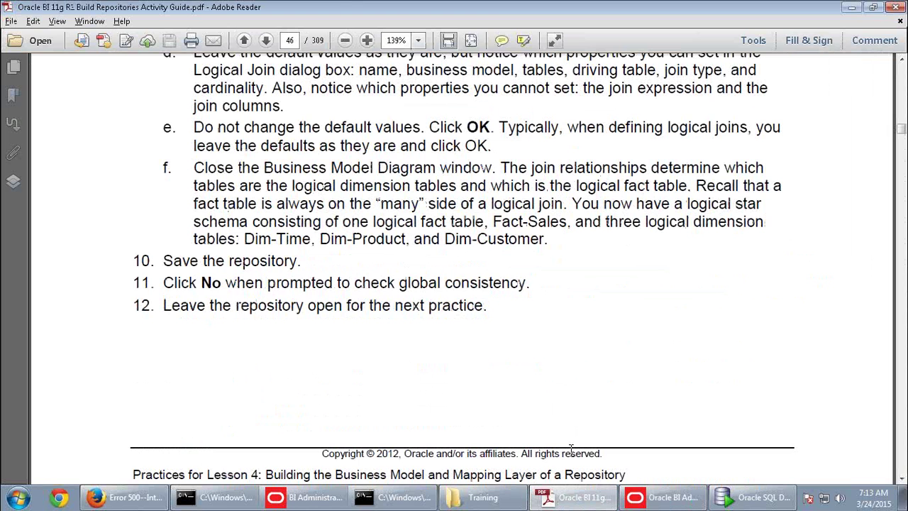
scroll(571, 449, "down", 5)
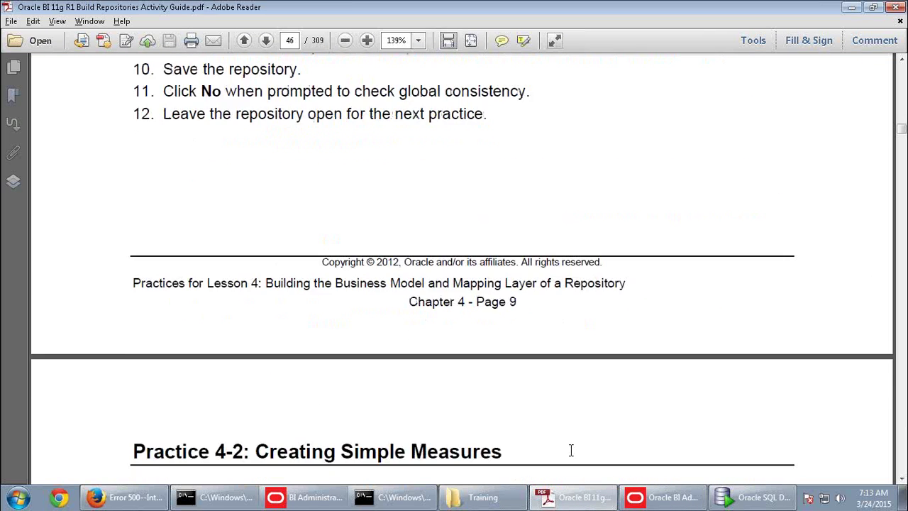
scroll(573, 456, "down", 1)
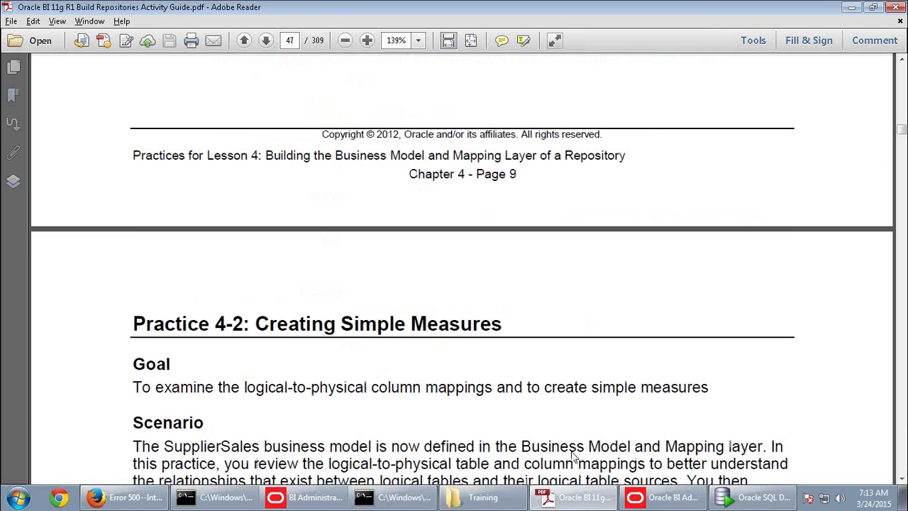
scroll(293, 330, "down", 12)
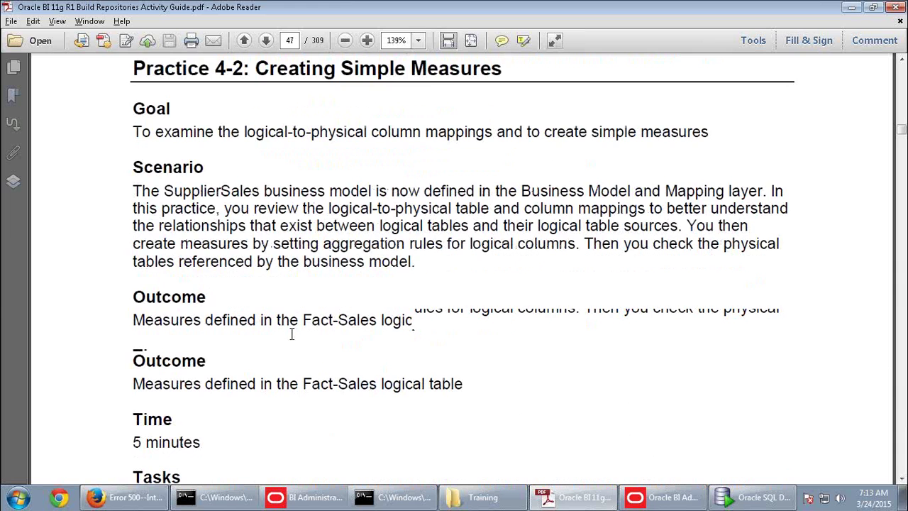
left_click(660, 496)
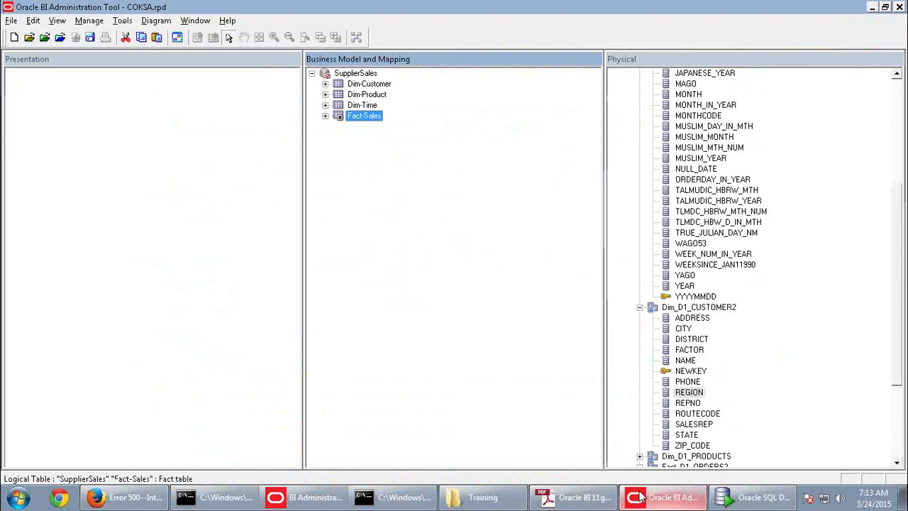
Expand Fact-Sales and select its Dollars column
left_click(325, 116)
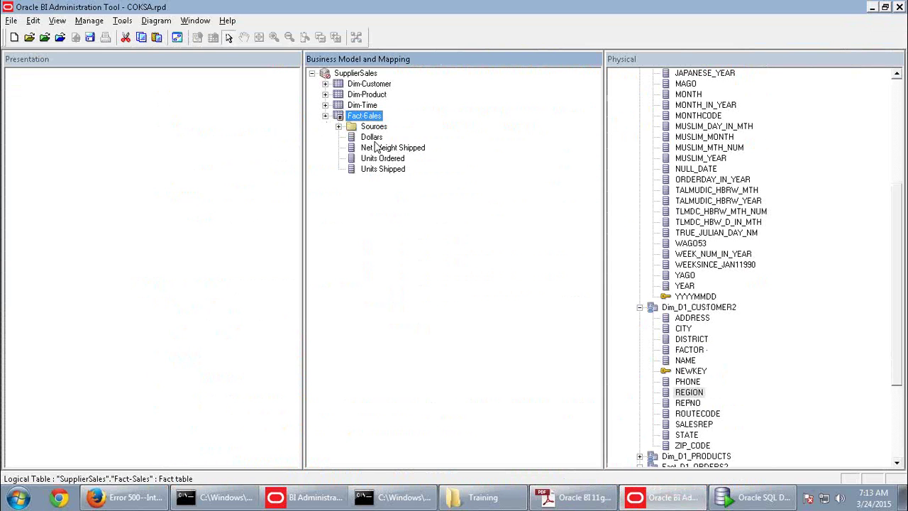
left_click(375, 140)
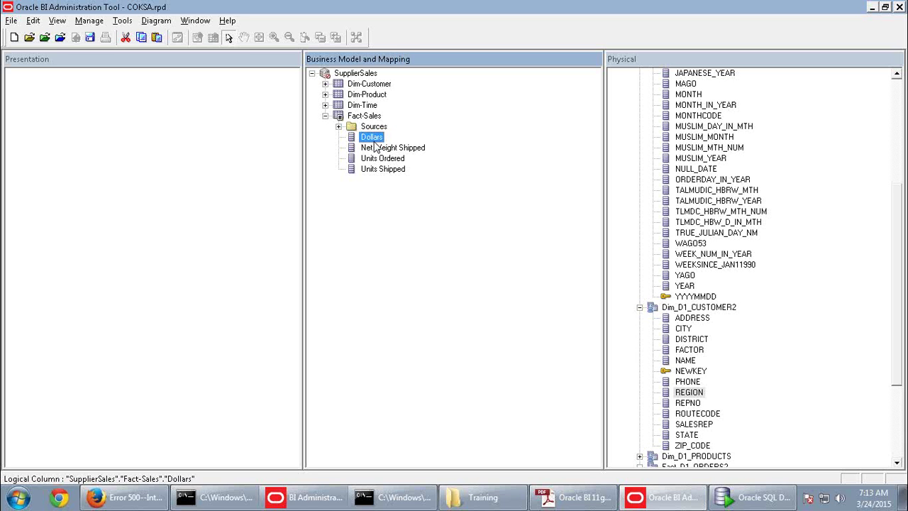
Set the Dollars column's default aggregation rule to Sum
double_click(372, 137)
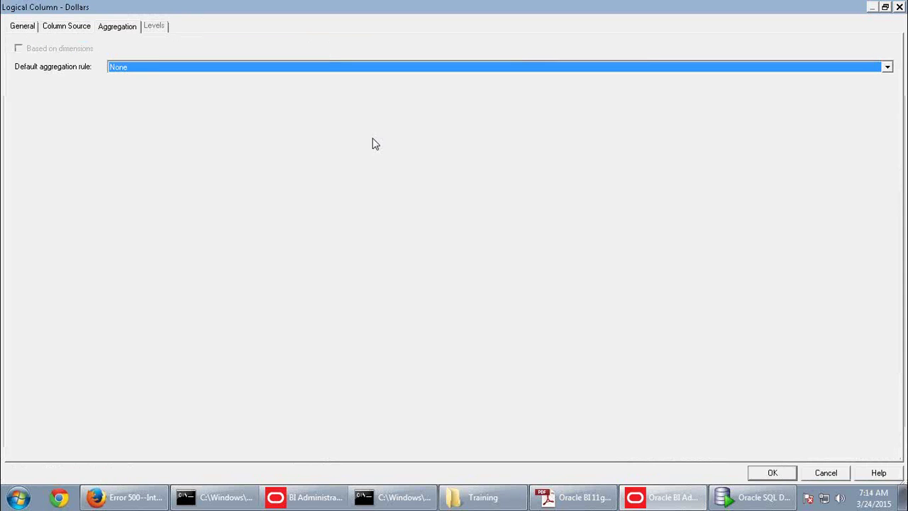
left_click(119, 32)
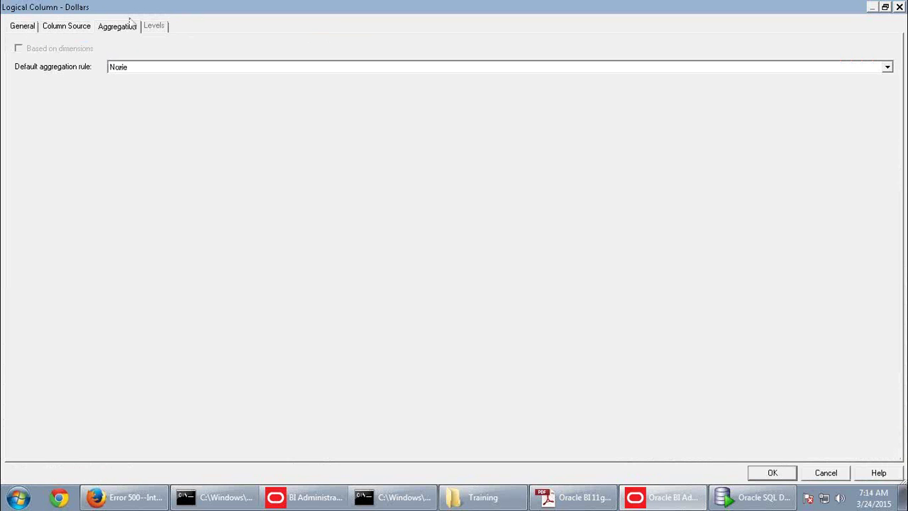
left_click(154, 67)
left_click(131, 88)
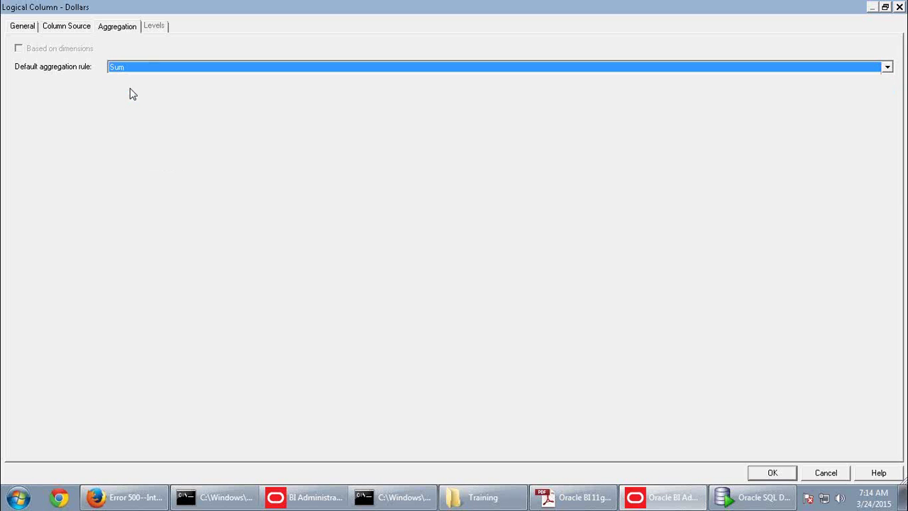
left_click(764, 474)
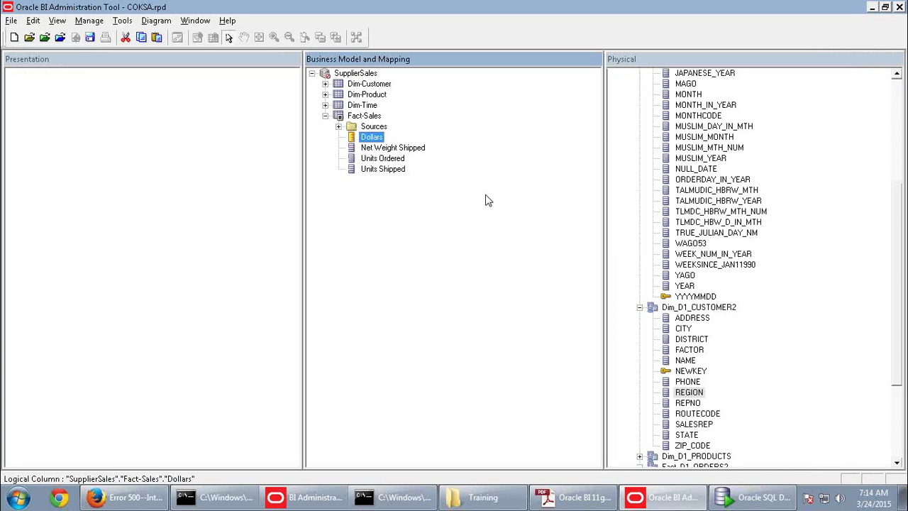
Give Net Weight Shipped, Units Ordered and Units Shipped Sum aggregation as well
double_click(392, 148)
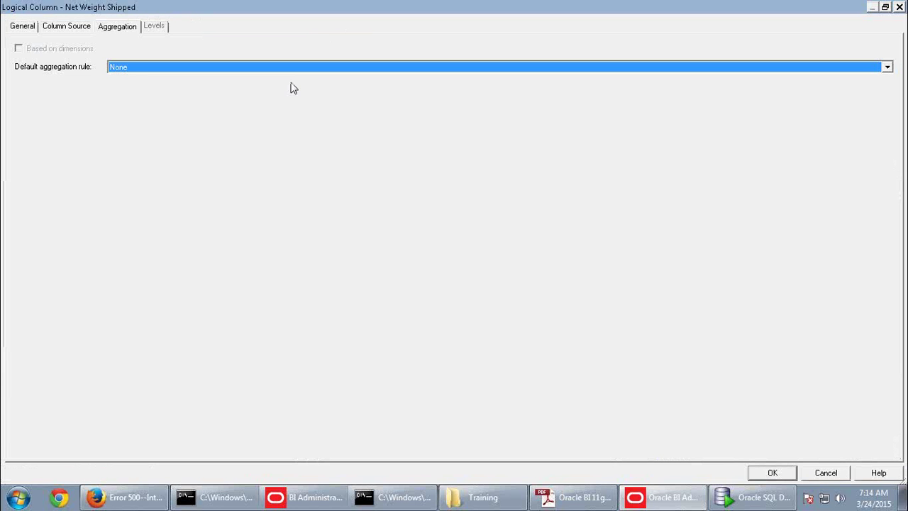
key("Down")
left_click(770, 473)
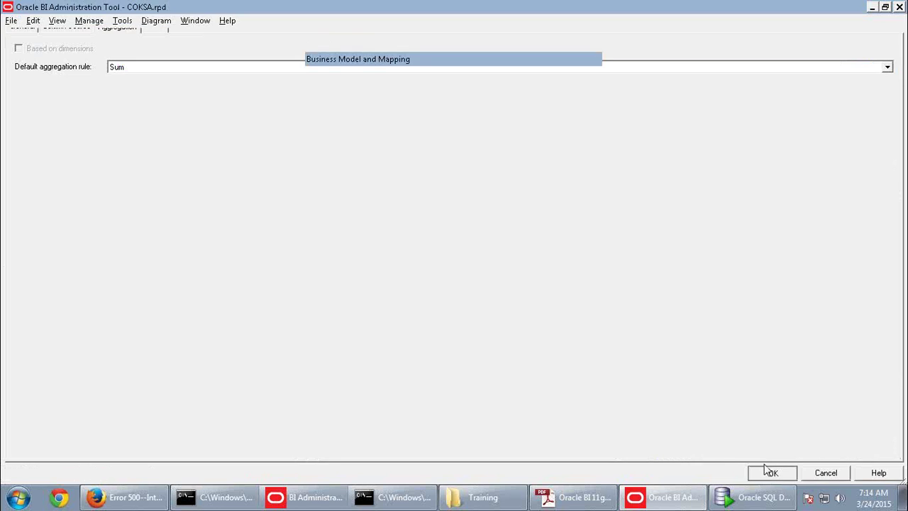
double_click(392, 161)
key("Down")
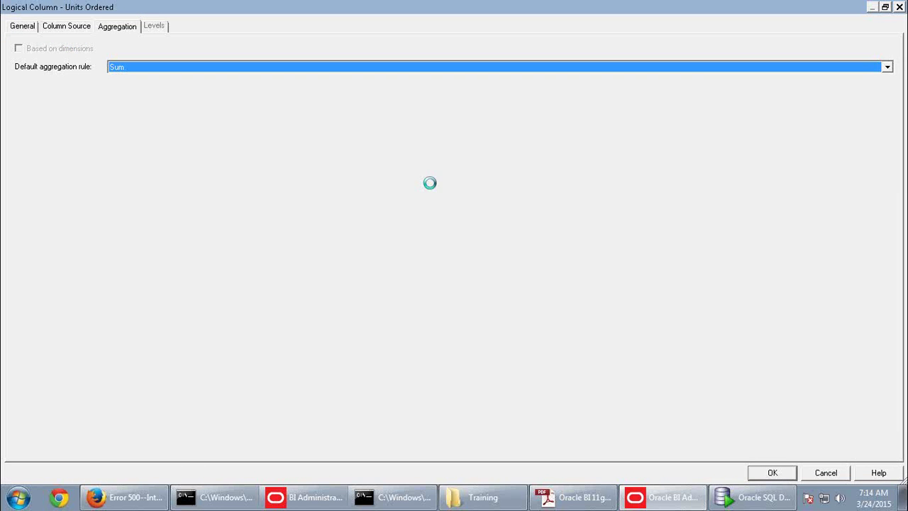
left_click(769, 473)
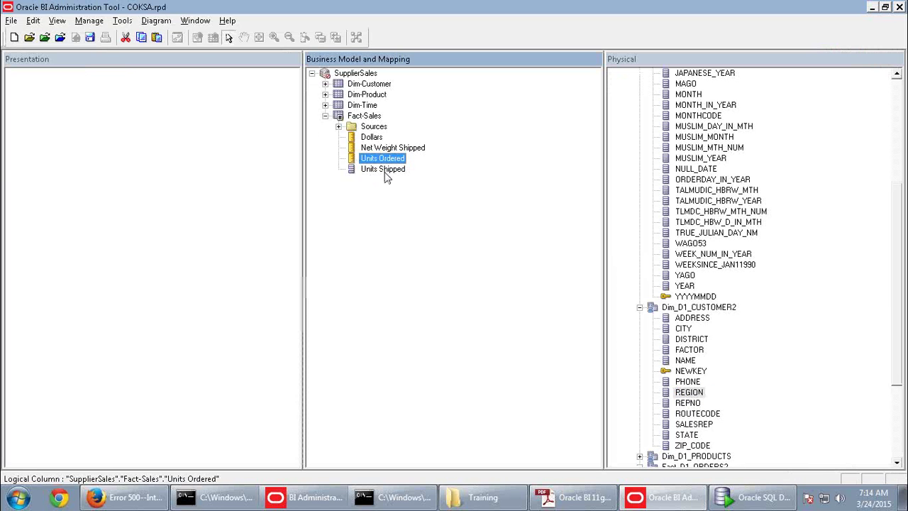
double_click(305, 177)
key("Down")
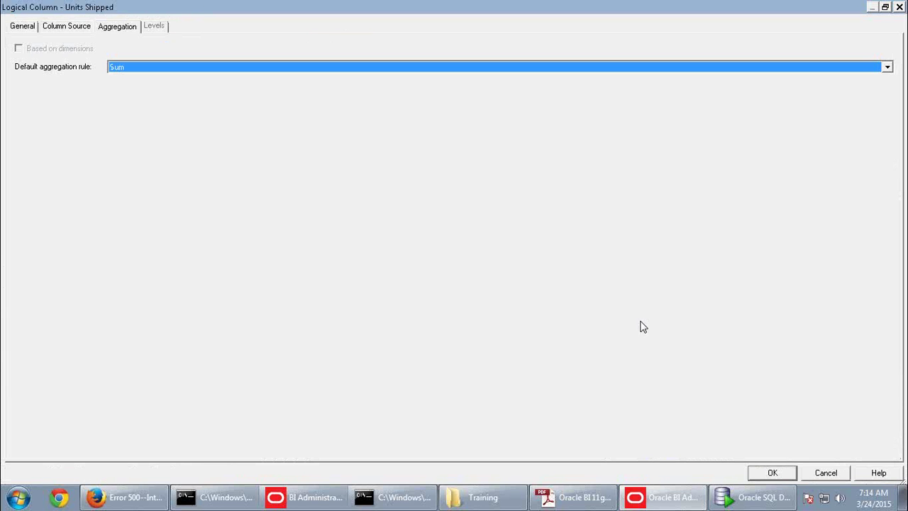
left_click(772, 473)
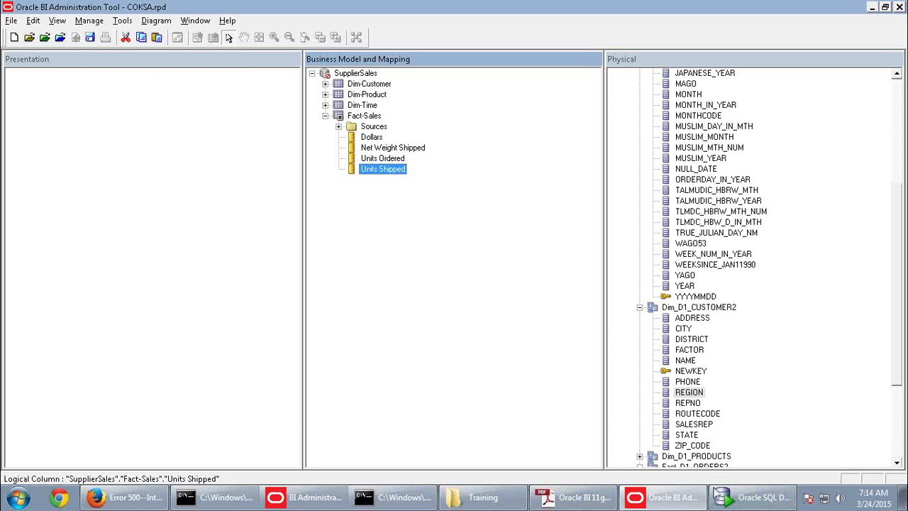
left_click(574, 496)
Read the guide through to page 51, Practice 5-1: Creating the Presentation Layer, then return
scroll(446, 378, "down", 10)
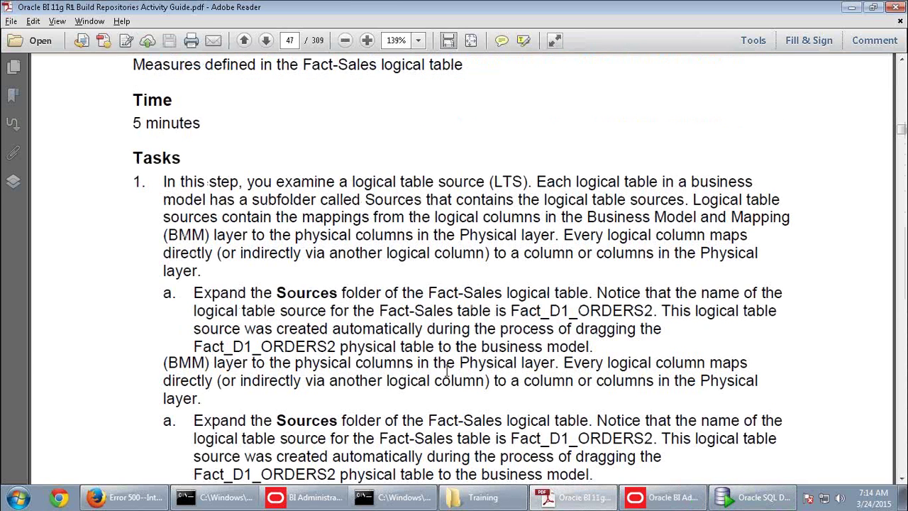
scroll(447, 377, "down", 10)
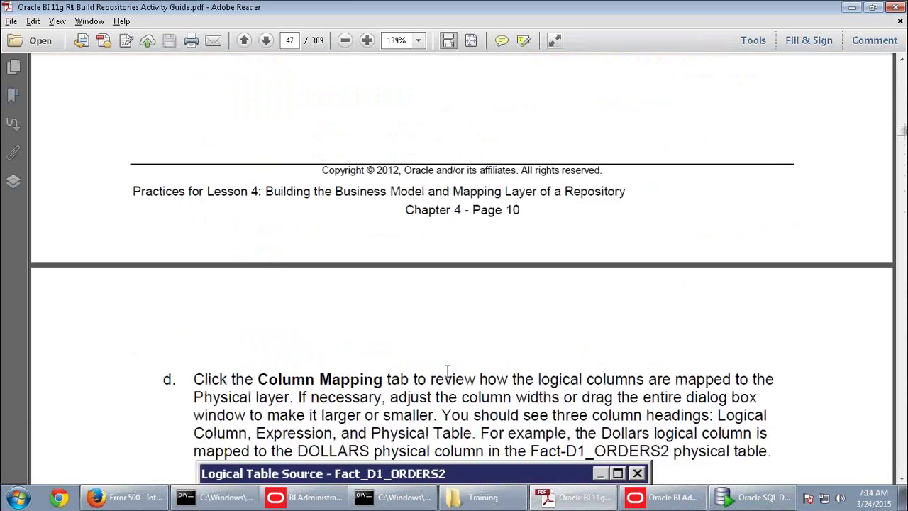
scroll(449, 373, "down", 10)
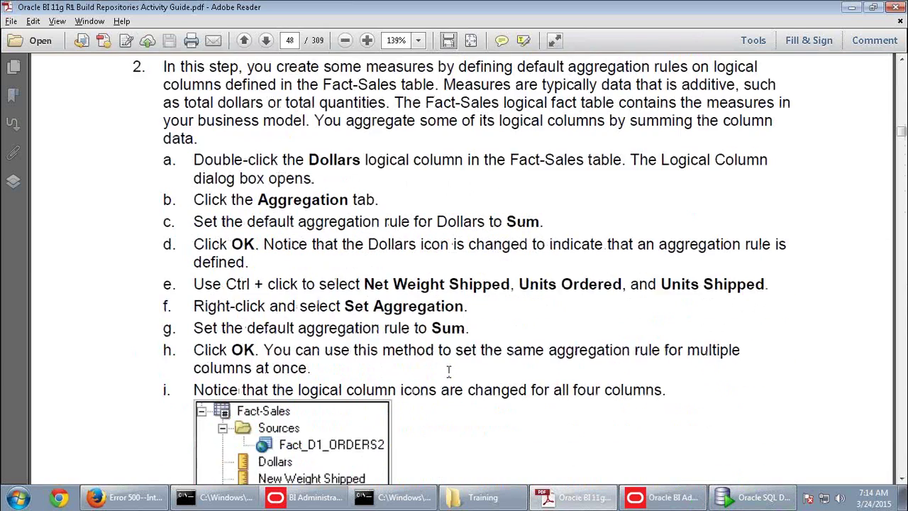
scroll(448, 374, "down", 15)
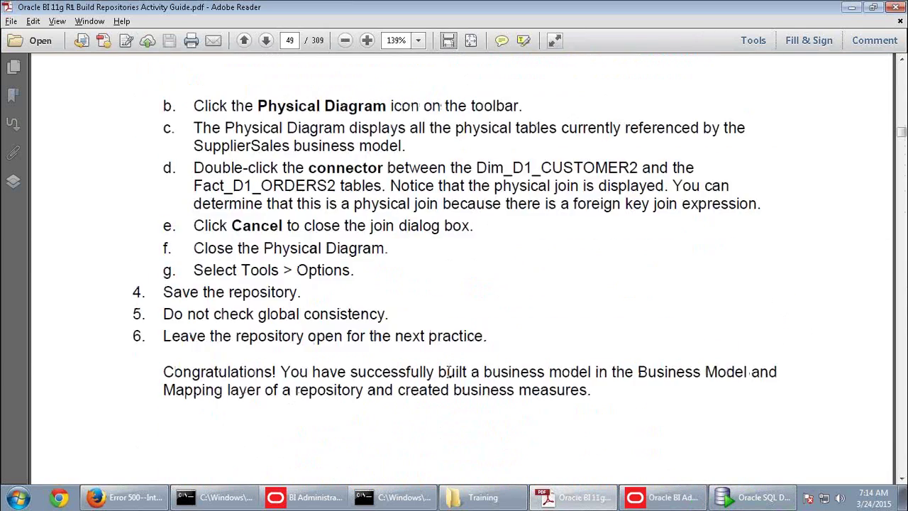
scroll(449, 374, "down", 15)
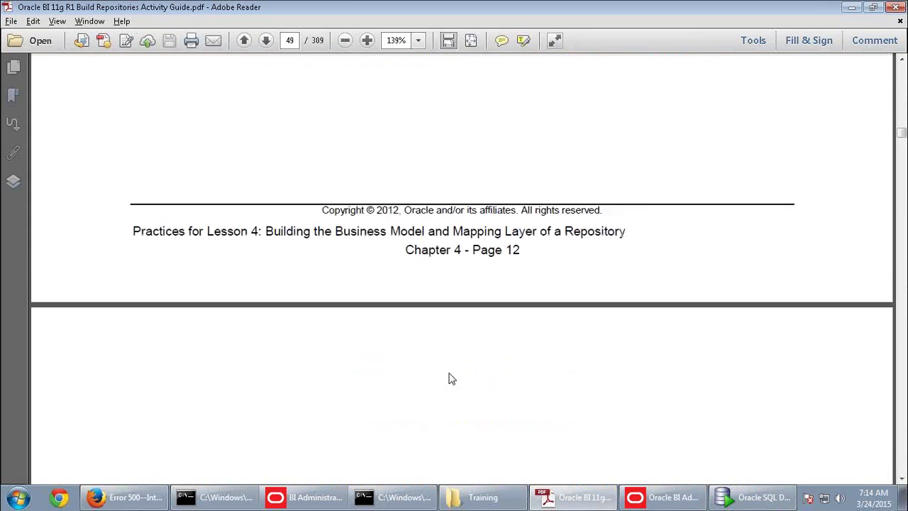
scroll(449, 374, "down", 3)
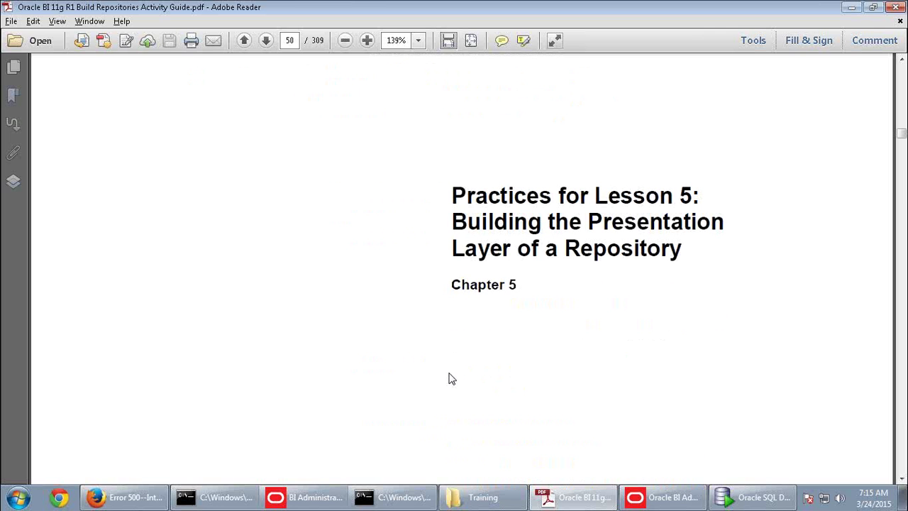
scroll(448, 378, "down", 10)
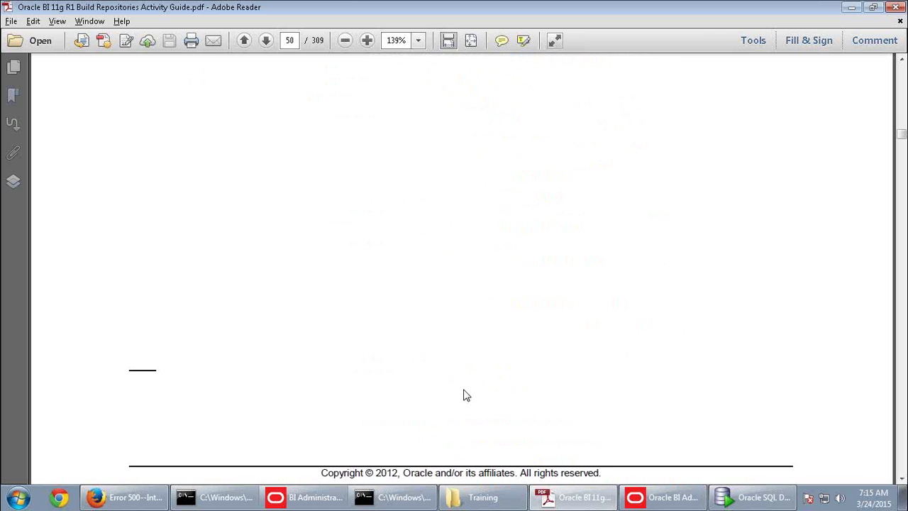
scroll(463, 389, "down", 7)
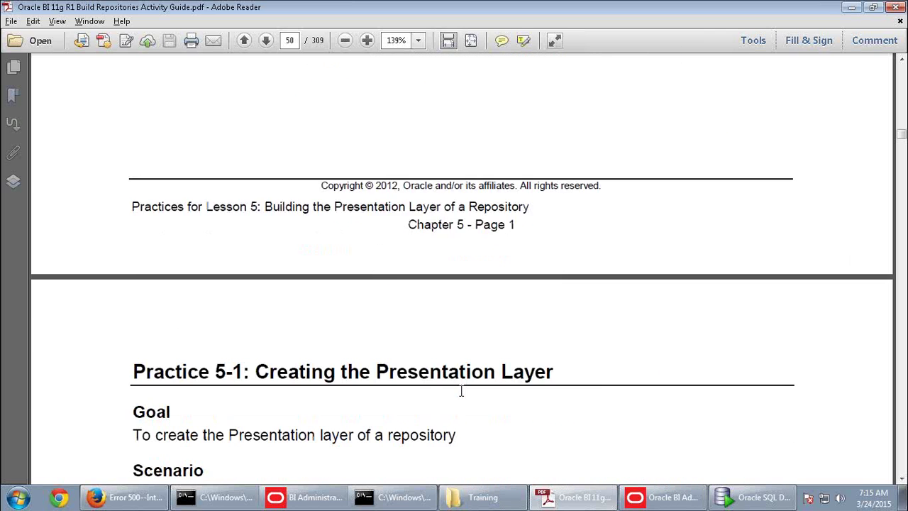
scroll(462, 389, "down", 5)
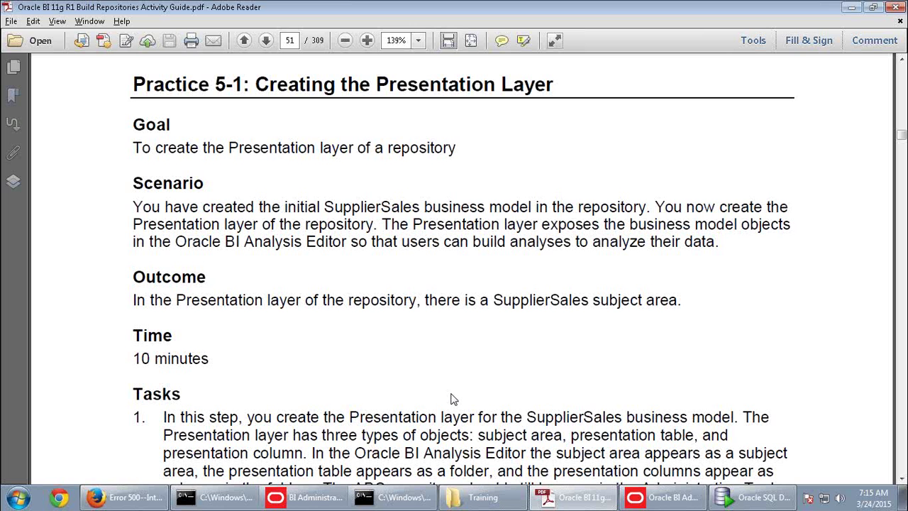
scroll(450, 398, "down", 5)
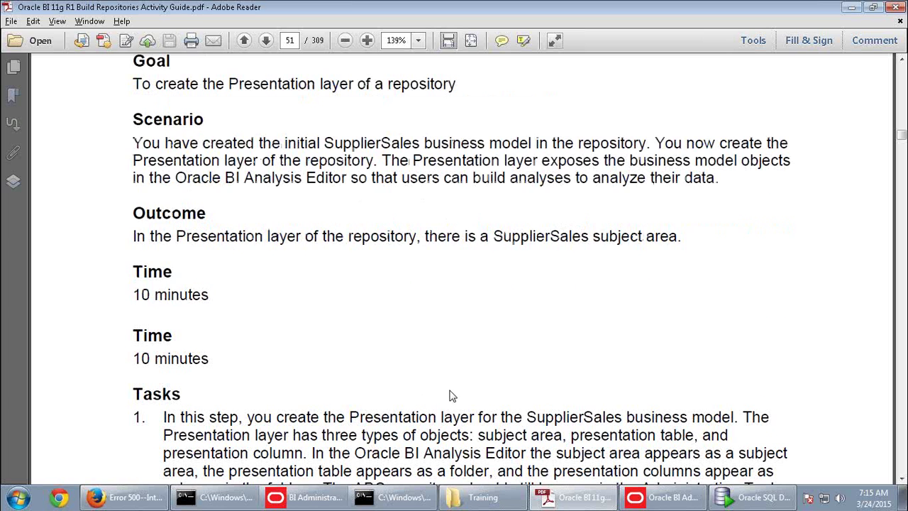
scroll(441, 374, "down", 2)
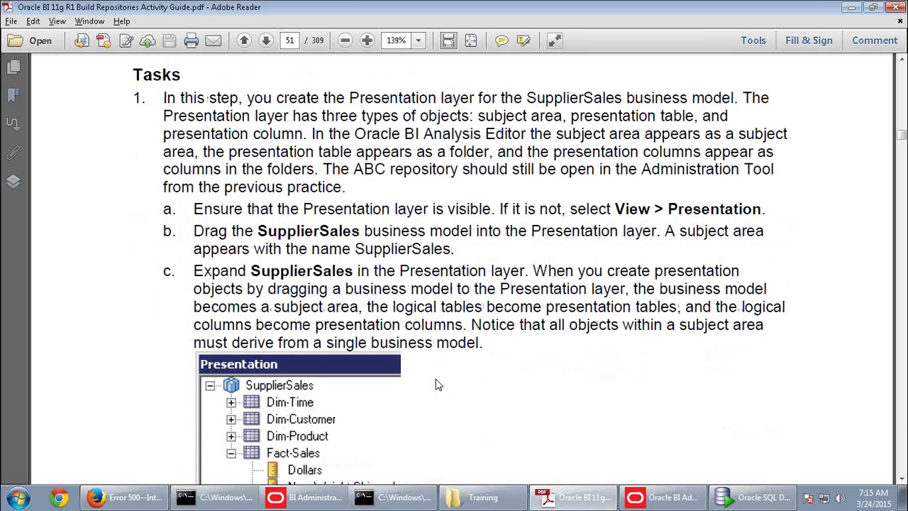
left_click(673, 501)
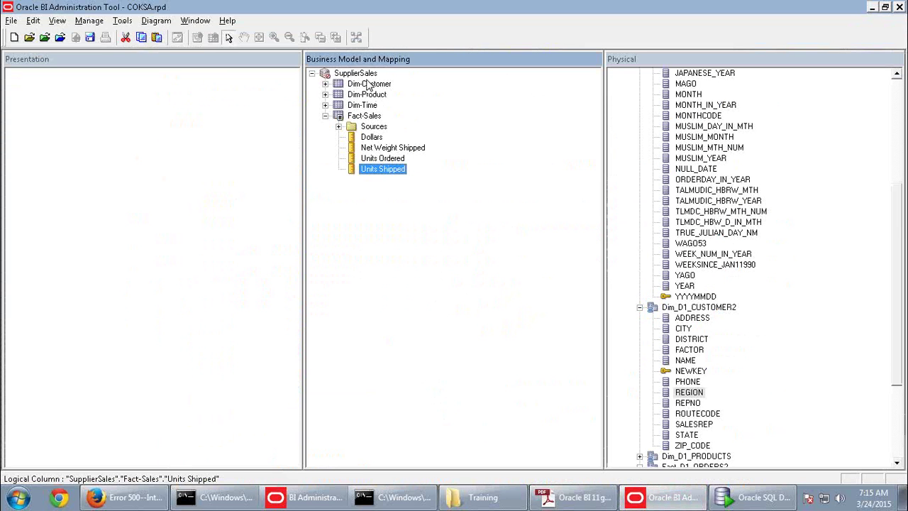
Drag the SupplierSales business model into the Presentation layer and expand the new subject area
left_click(367, 74)
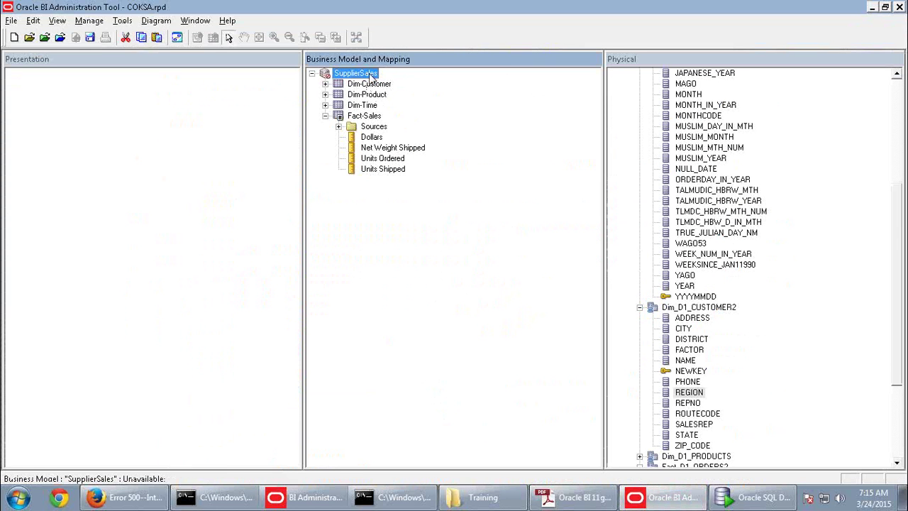
left_click_drag(371, 77, 177, 97)
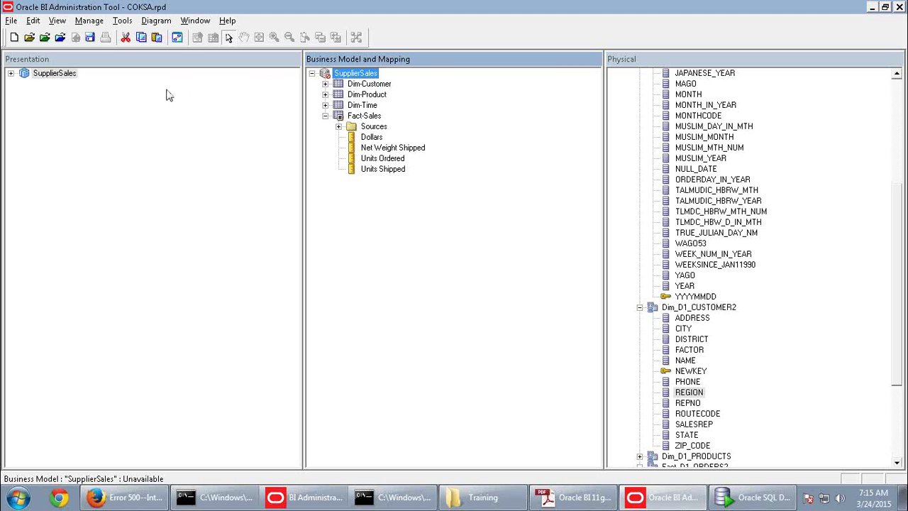
left_click(11, 73)
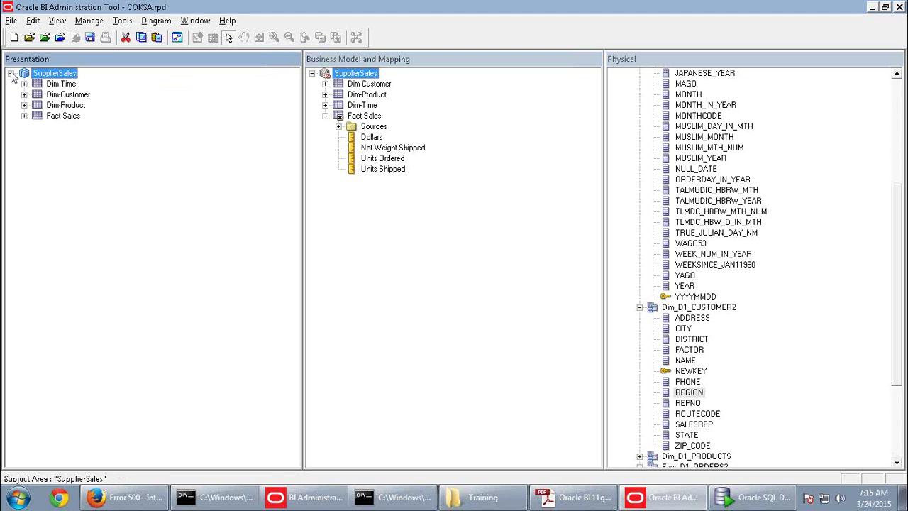
Inspect the Dim-Time, Dim-Customer, Dim-Product and Fact-Sales presentation tables
left_click(66, 86)
left_click(80, 96)
left_click(82, 107)
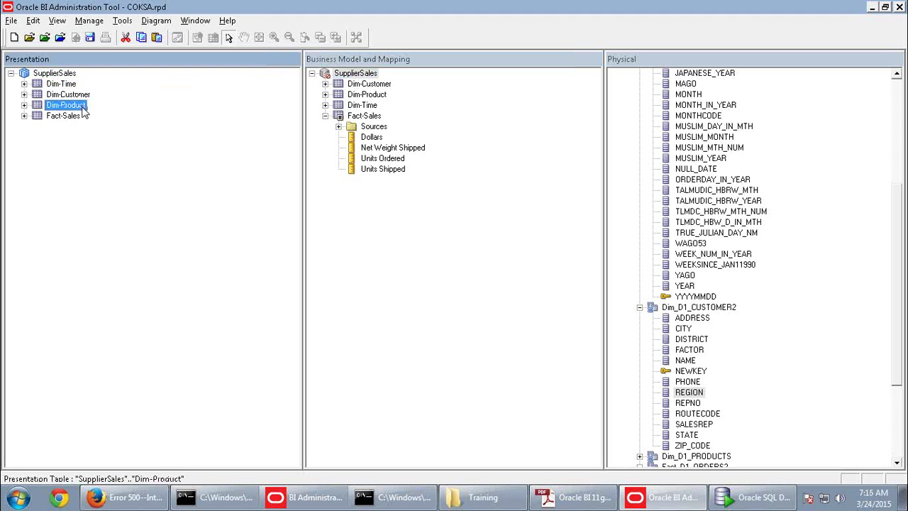
left_click(78, 117)
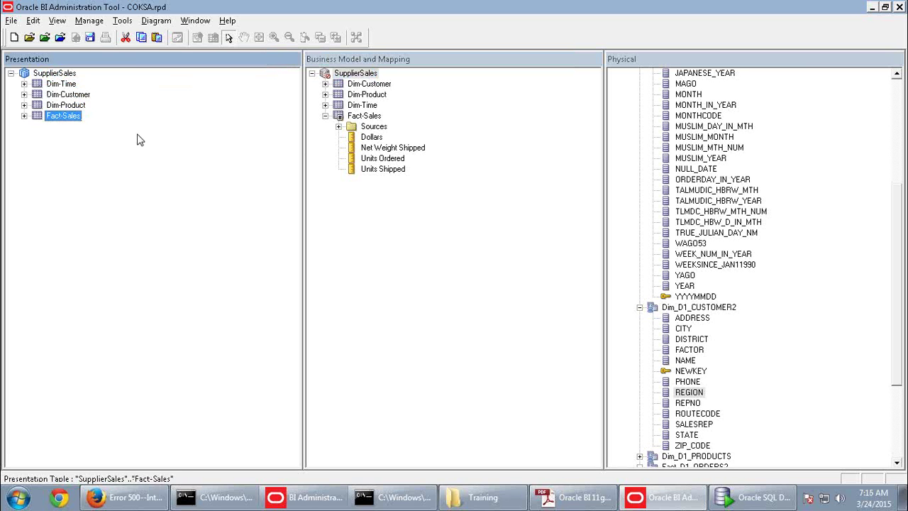
left_click(54, 107)
right_click(54, 110)
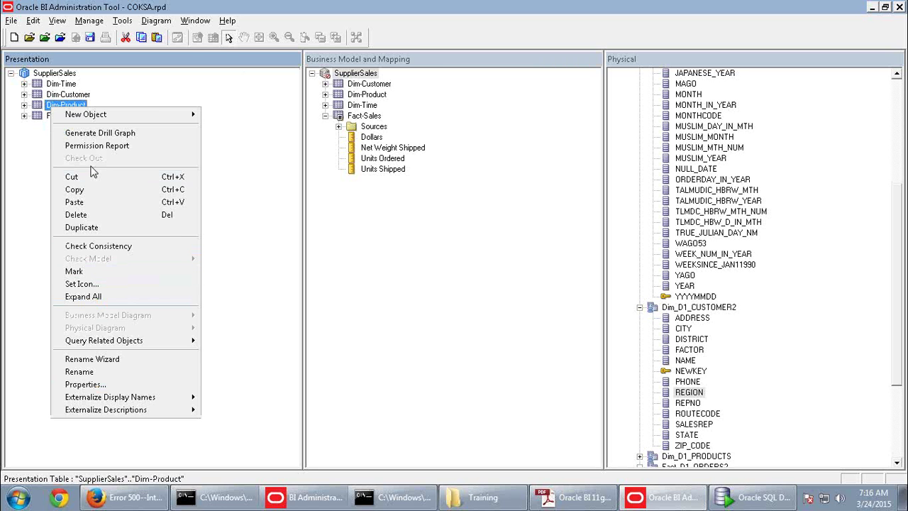
left_click(291, 206)
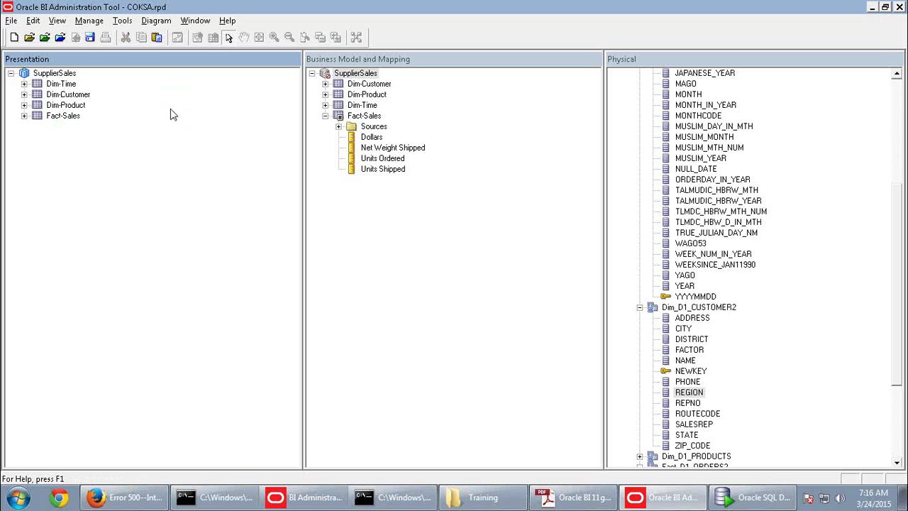
Delete the Customer Key column from the Dim-Customer presentation table
left_click(24, 84)
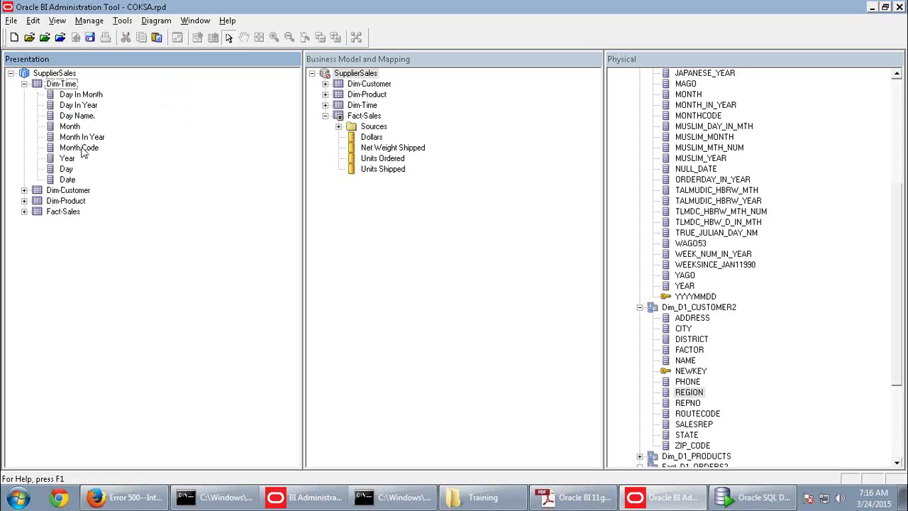
left_click(24, 190)
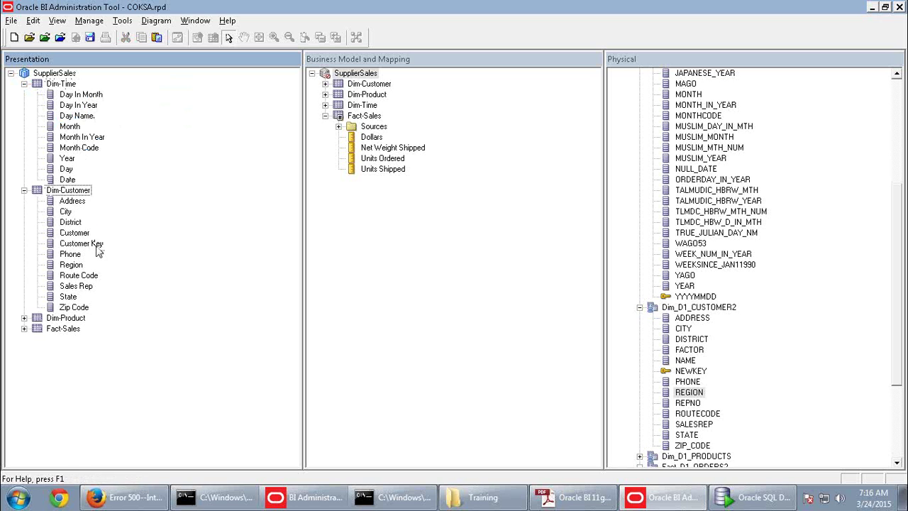
right_click(97, 244)
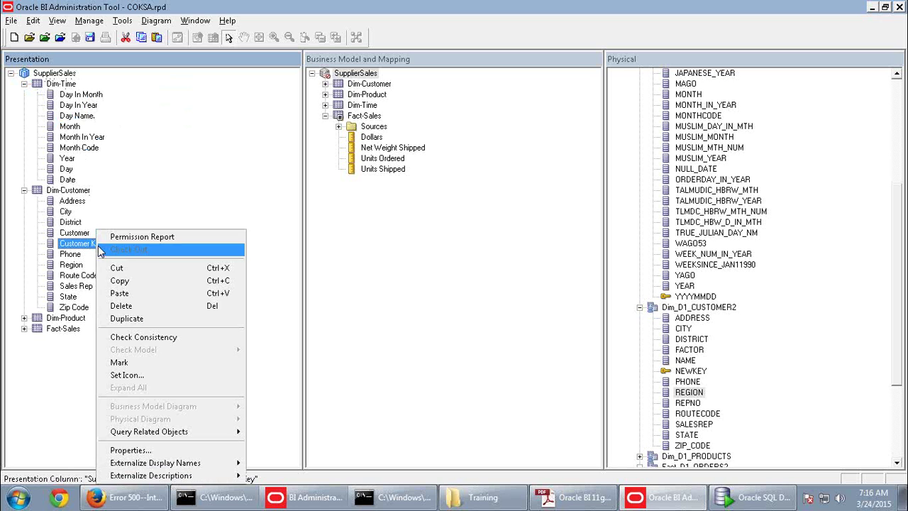
left_click(119, 306)
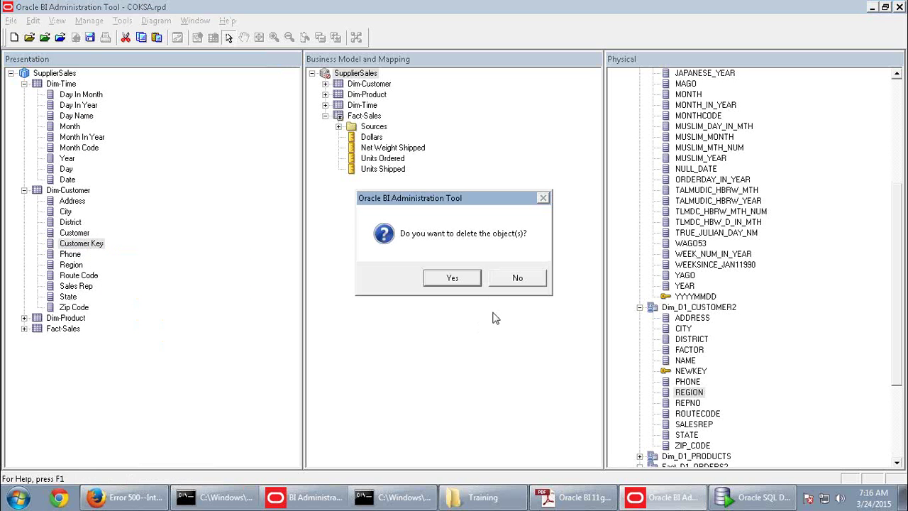
left_click(460, 277)
Delete the Product Key column from the Dim-Product presentation table
left_click(24, 307)
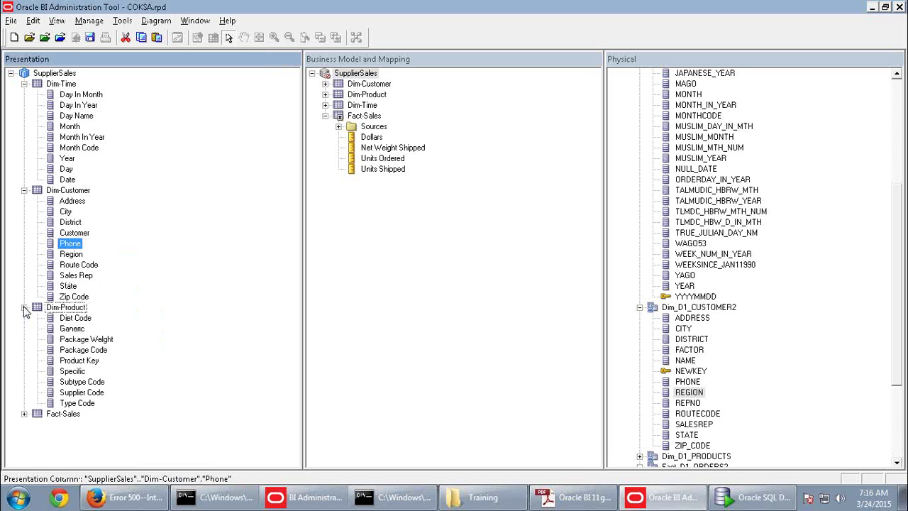
right_click(81, 362)
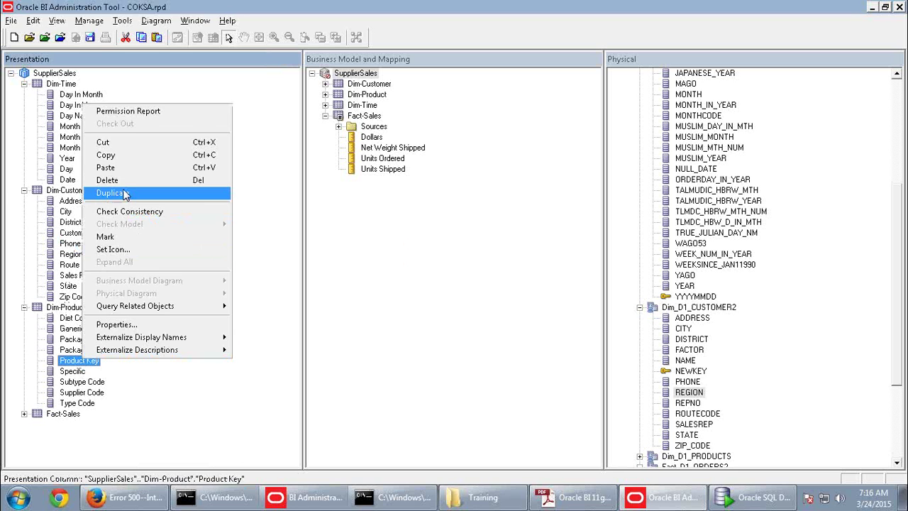
left_click(119, 180)
left_click(451, 278)
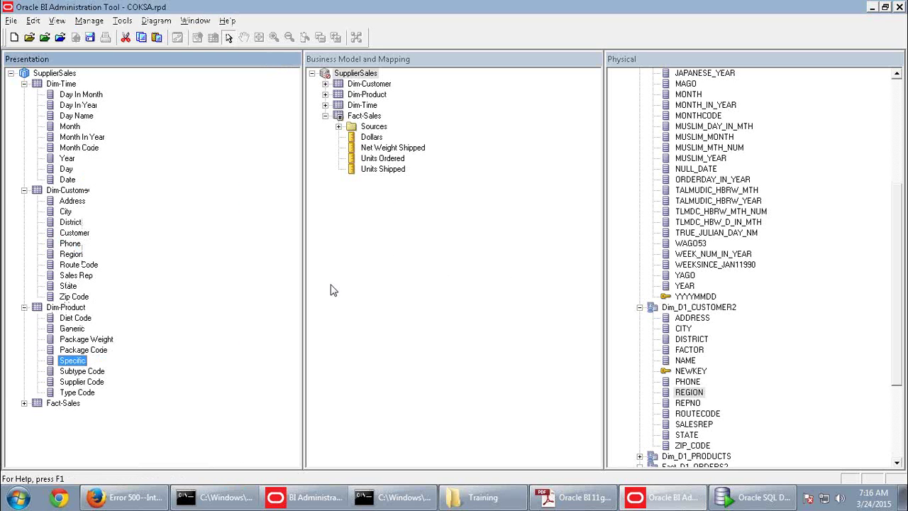
Expand Fact-Sales to show its measures, then check the next instructions in the guide
left_click(24, 403)
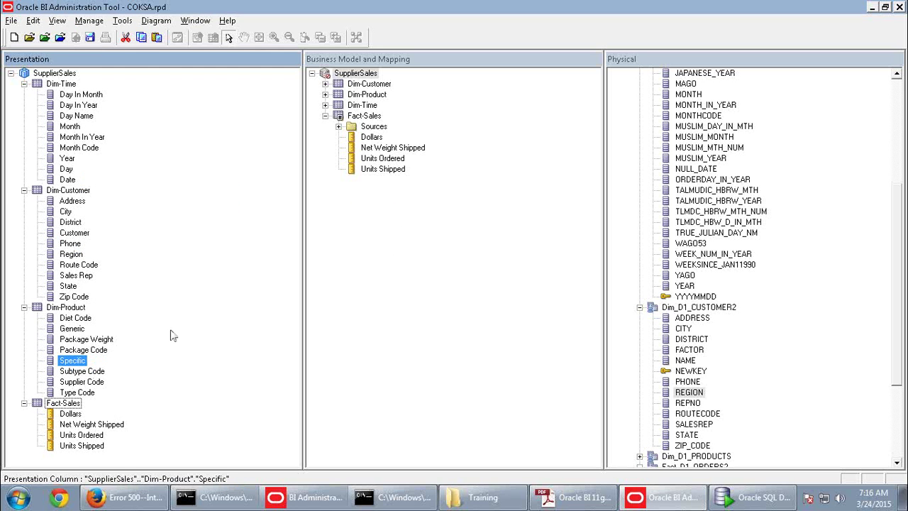
left_click(71, 180)
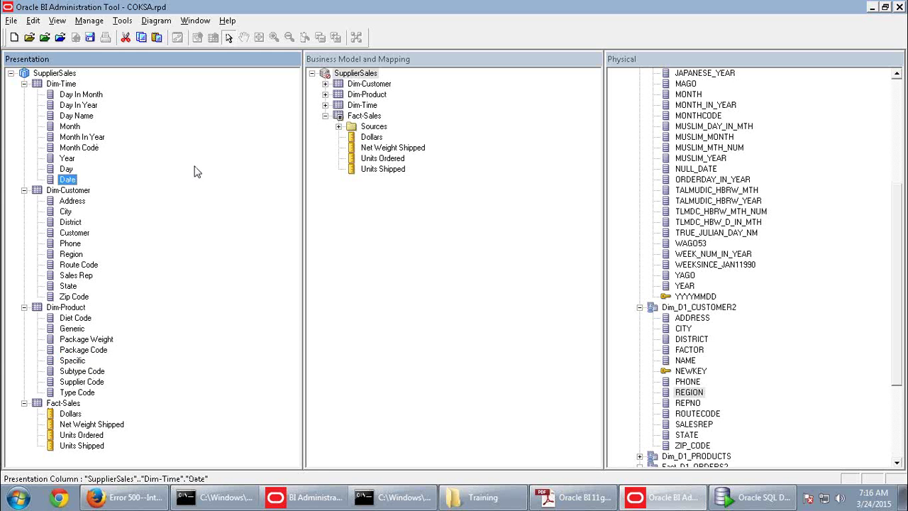
key("alt+Tab")
scroll(388, 370, "down", 3)
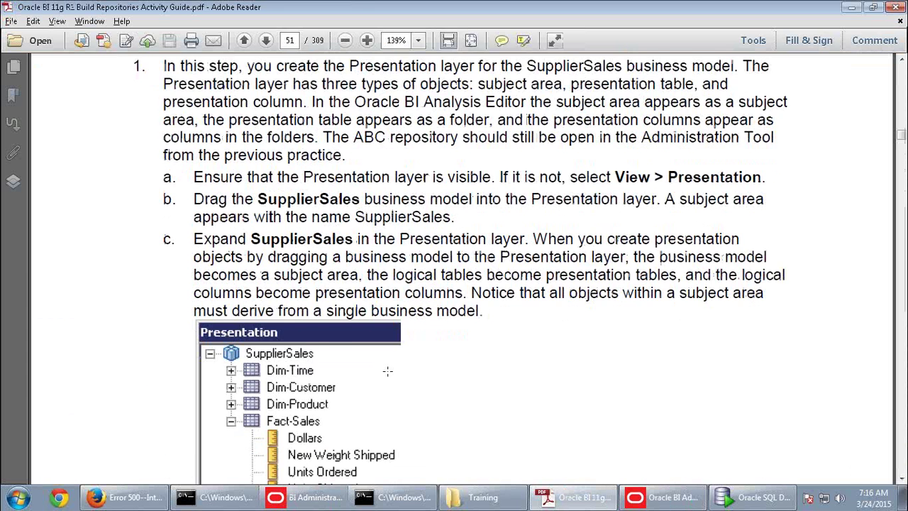
Move Dim-Customer to the top of SupplierSales' presentation table order, ahead of Dim-Time
scroll(387, 371, "down", 12)
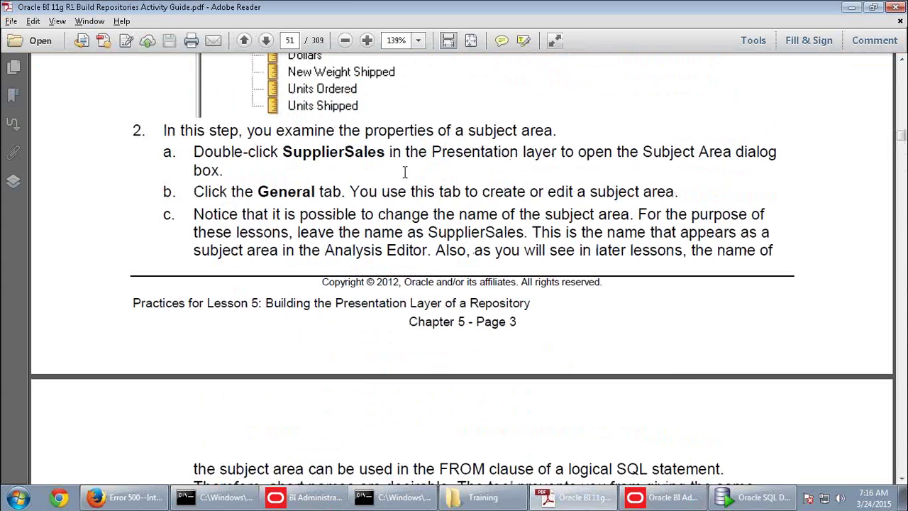
key("alt+Tab")
left_click(60, 83)
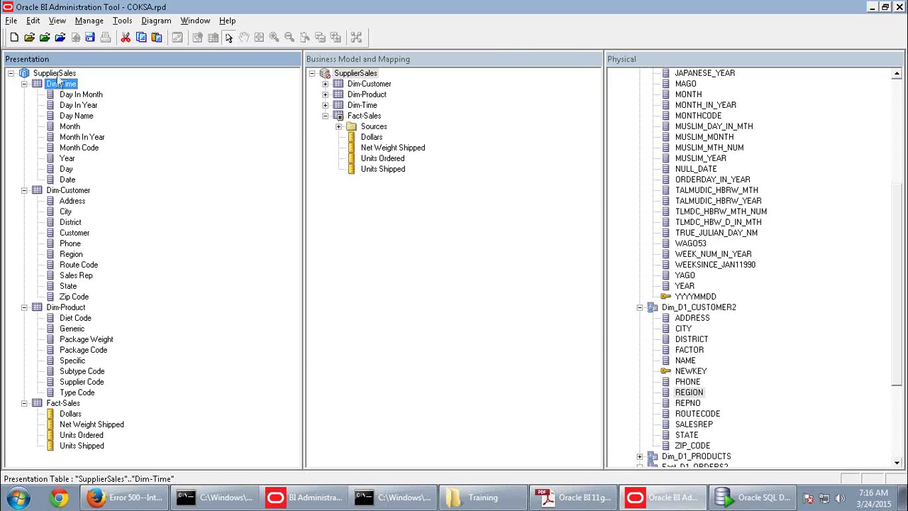
double_click(55, 74)
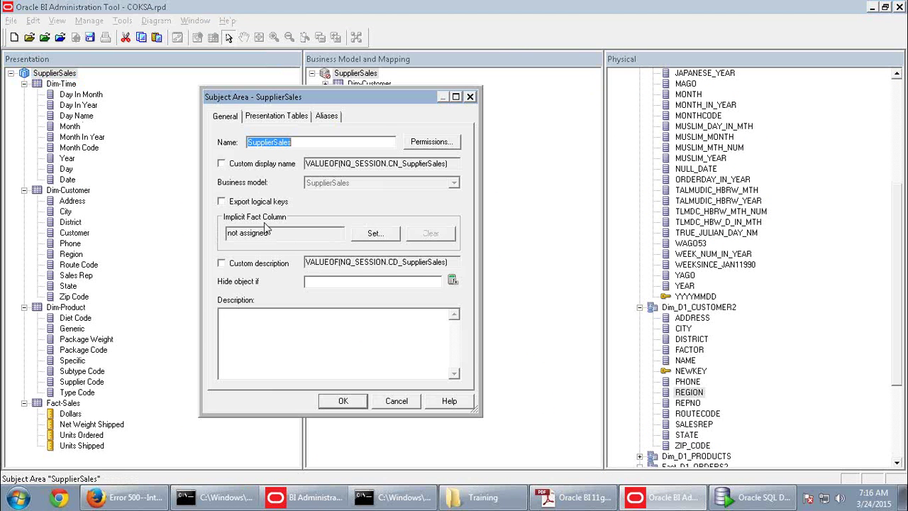
left_click(278, 119)
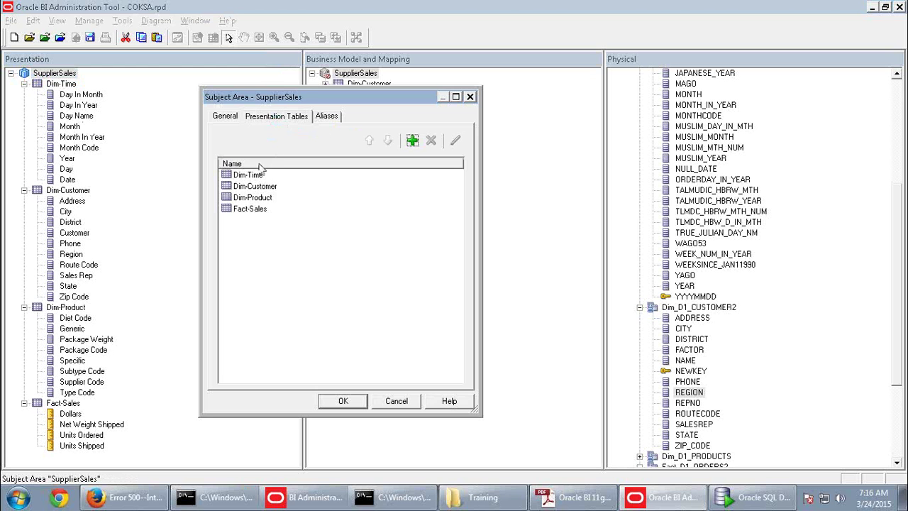
mouse_move(253, 188)
left_mouse_down()
mouse_move(250, 202)
mouse_move(251, 178)
left_mouse_up()
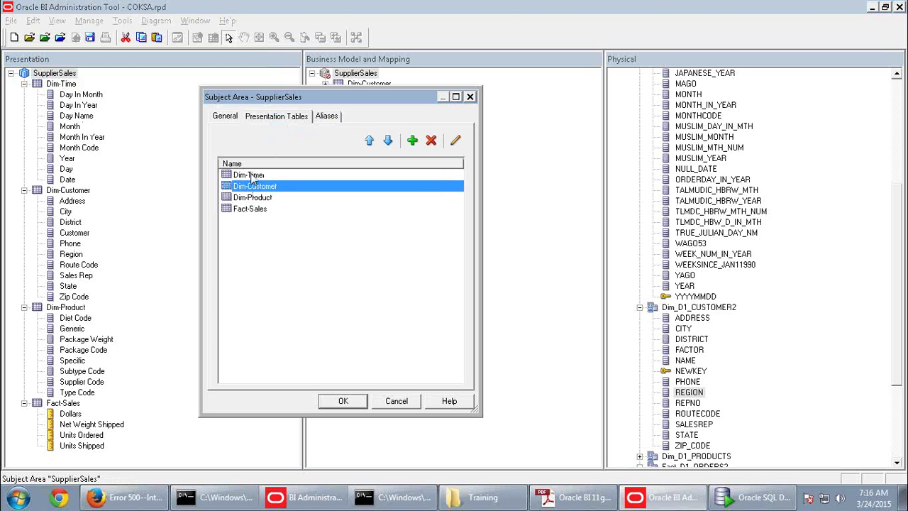
left_click(252, 177)
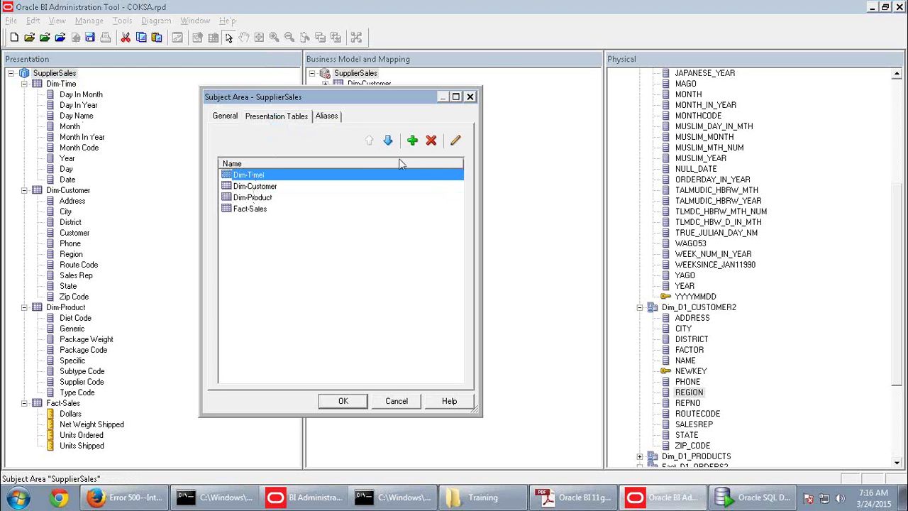
left_click(272, 187)
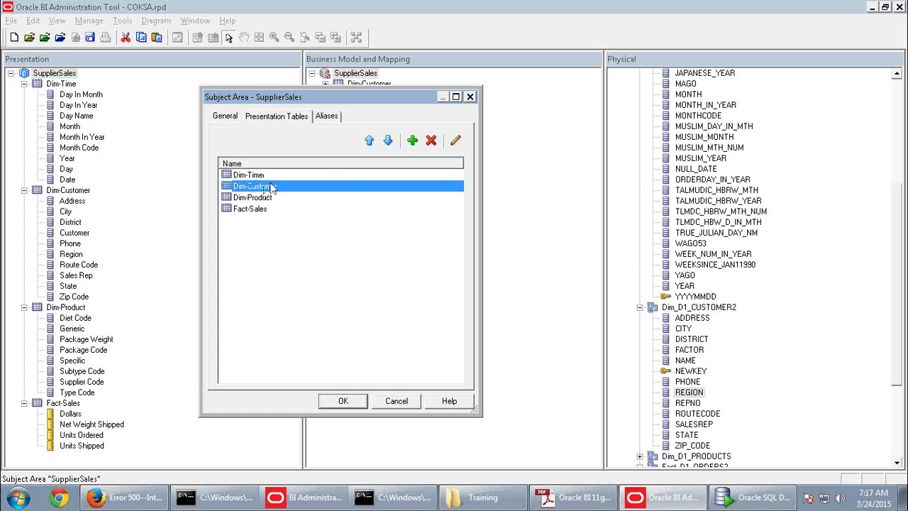
left_click(369, 139)
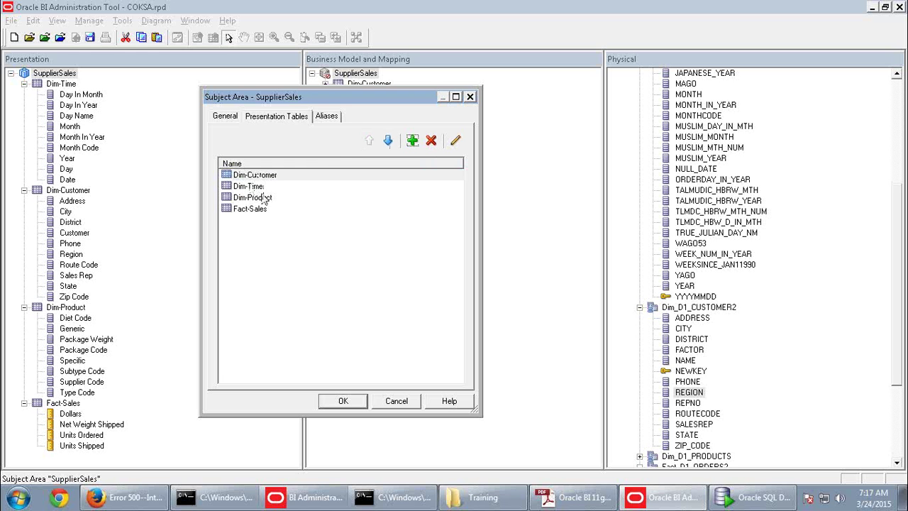
left_click(366, 401)
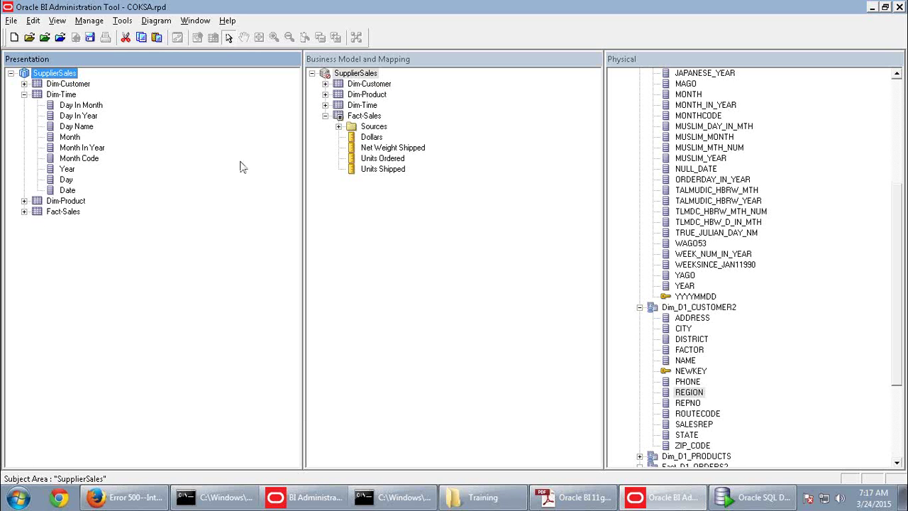
left_click(24, 94)
left_click(58, 85)
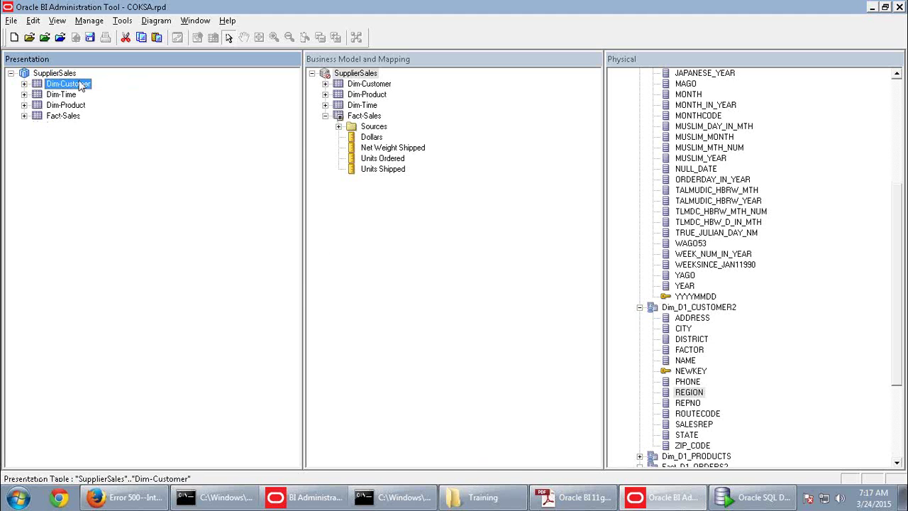
Read page 52's guidance on subject-area permissions and illegal SQL characters, then return
key("alt+Tab")
scroll(472, 333, "down", 5)
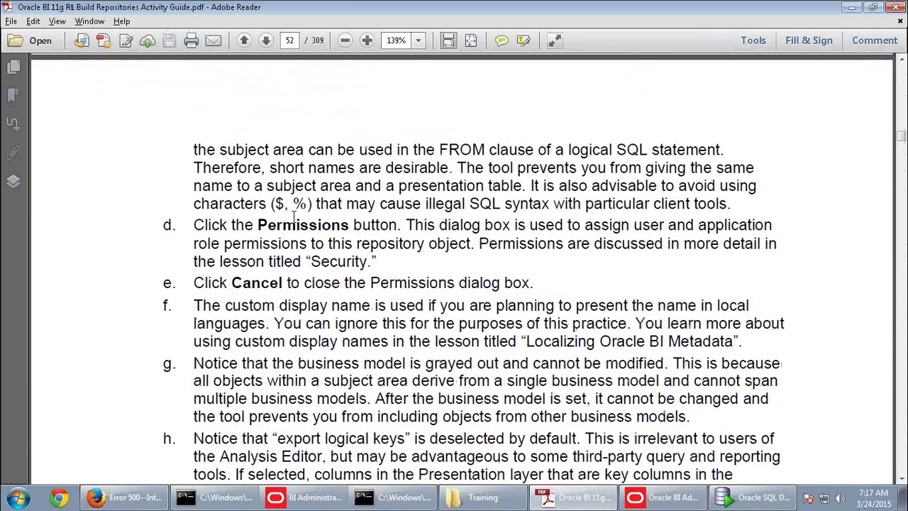
left_click_drag(295, 205, 753, 207)
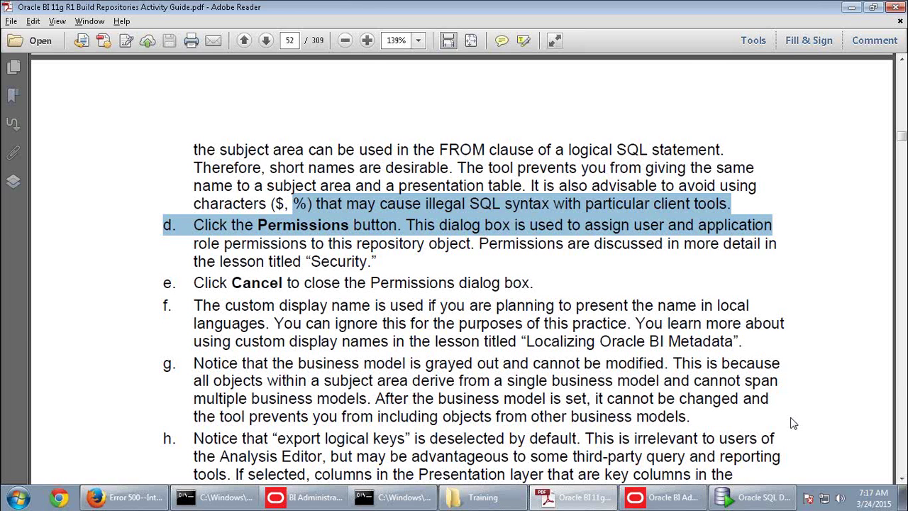
key("alt+Tab")
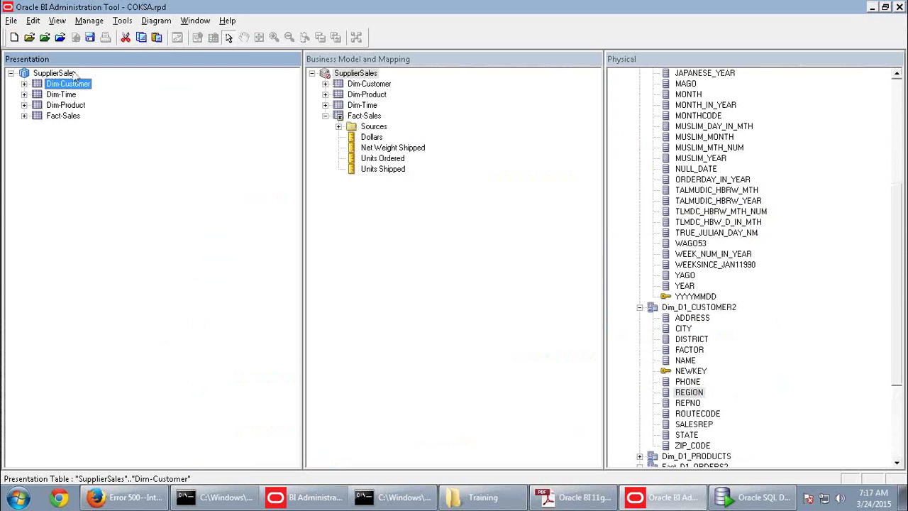
Review the SupplierSales subject area's role permissions and cancel without changing them
double_click(67, 73)
left_click(225, 115)
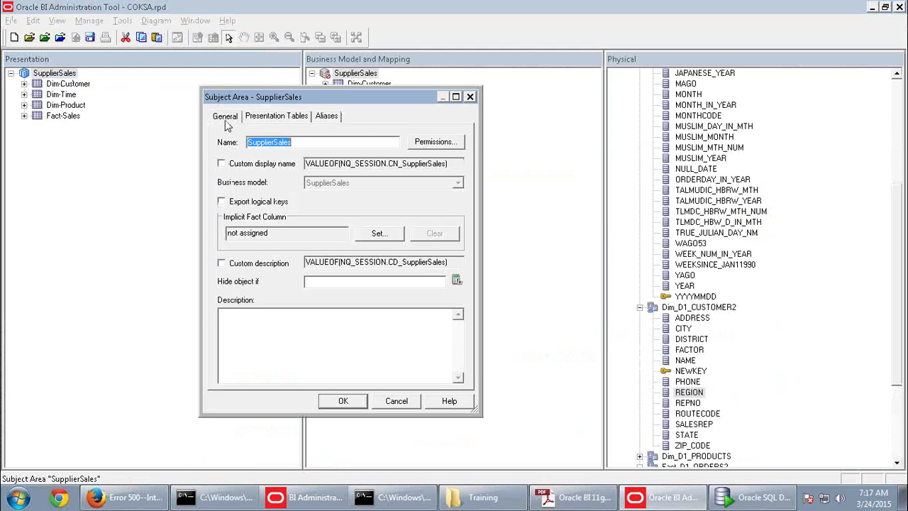
left_click(417, 142)
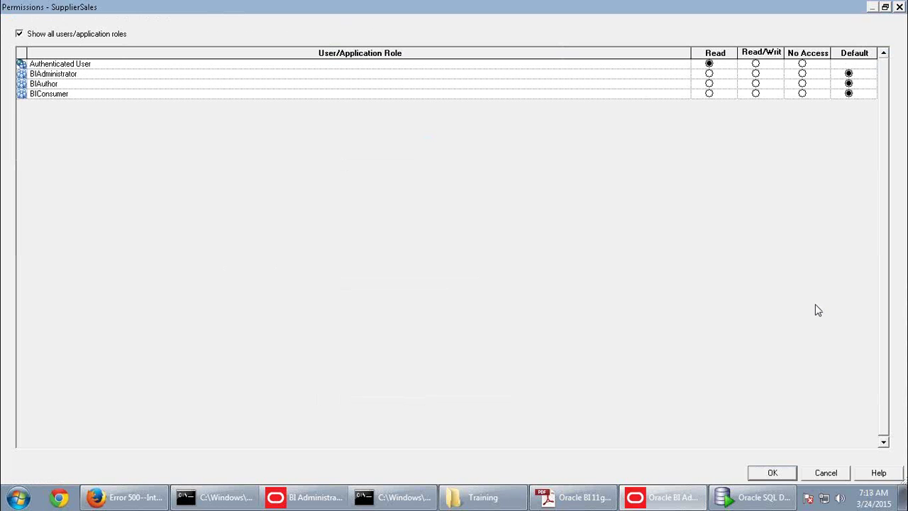
left_click(830, 472)
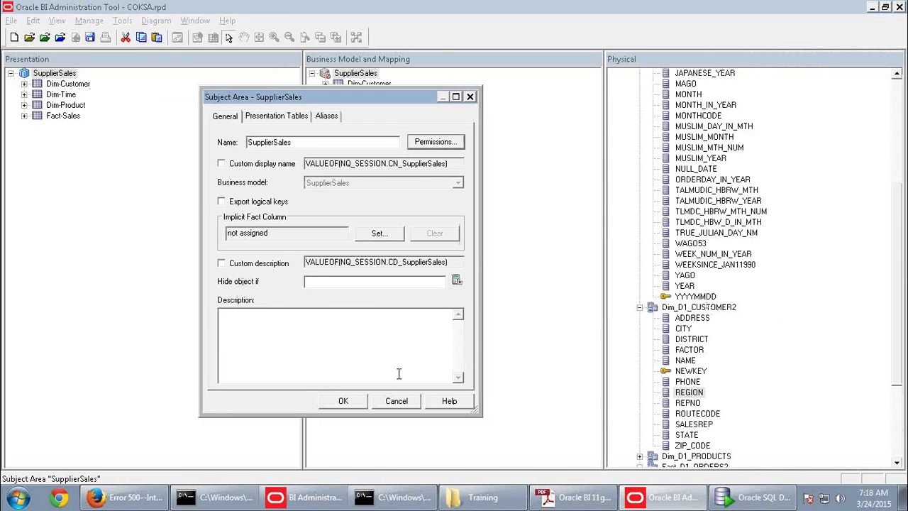
key("alt+Tab")
Read the guide down to step k on Presentation Tables, then cancel the Subject Area dialog
scroll(405, 369, "down", 3)
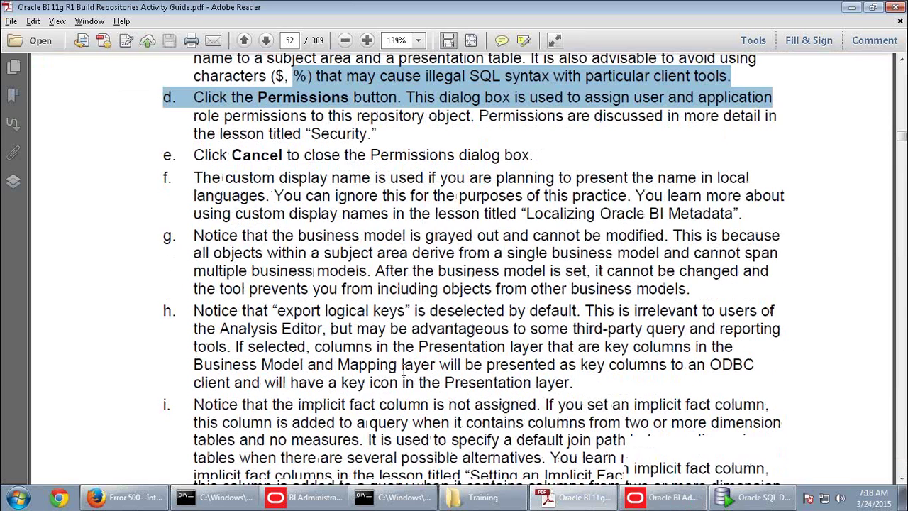
scroll(405, 381, "down", 5)
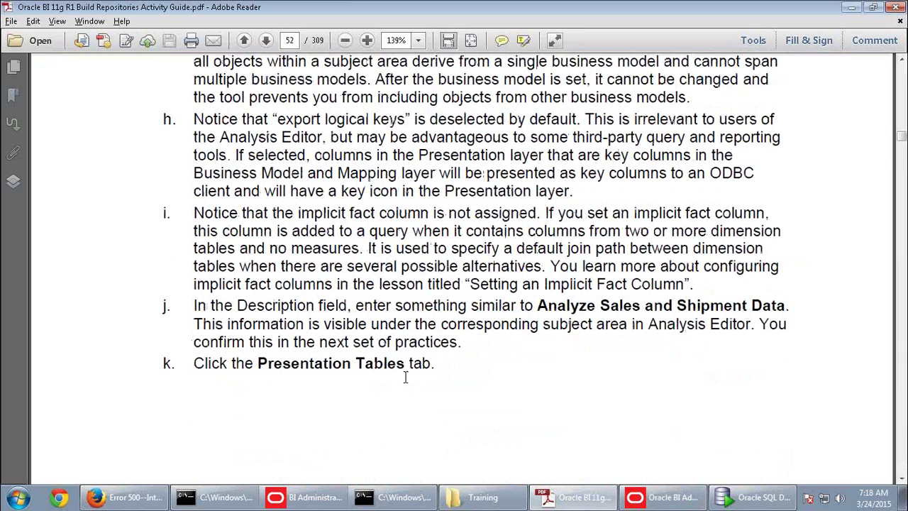
scroll(405, 379, "down", 3)
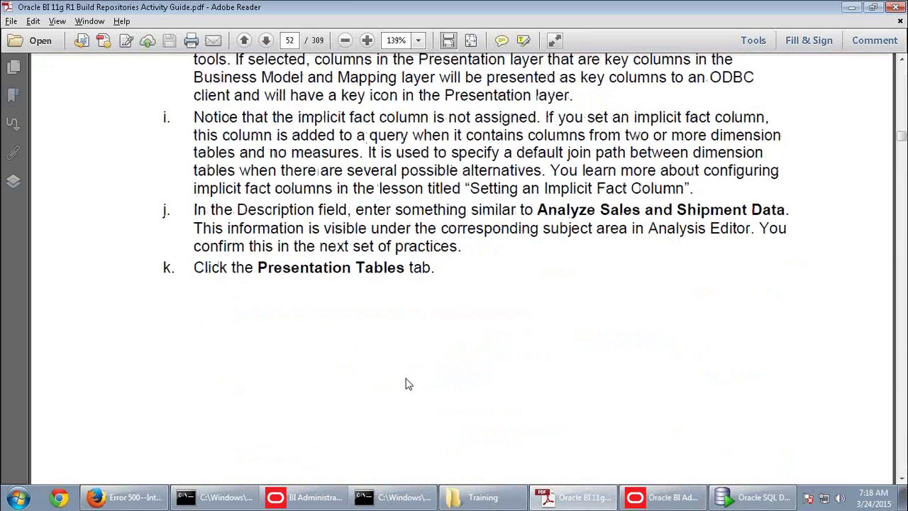
scroll(407, 381, "up", 3)
key("alt+Tab")
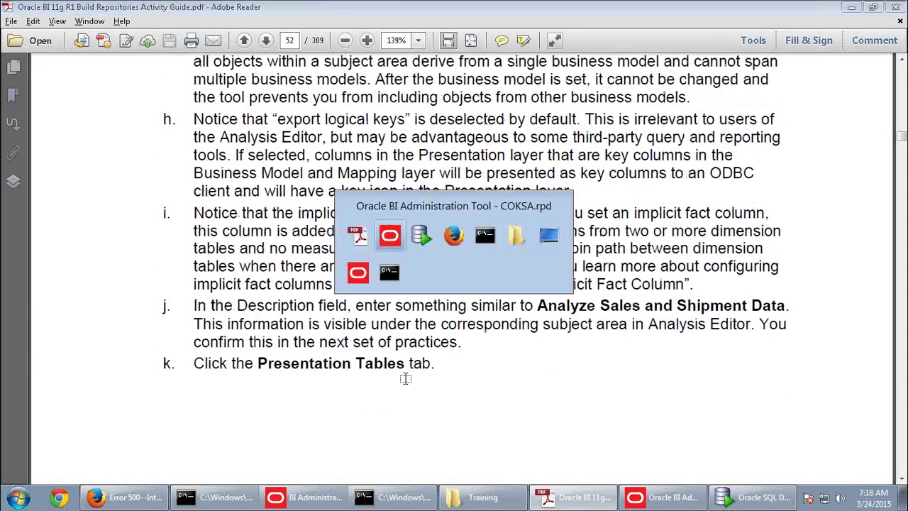
left_click(417, 404)
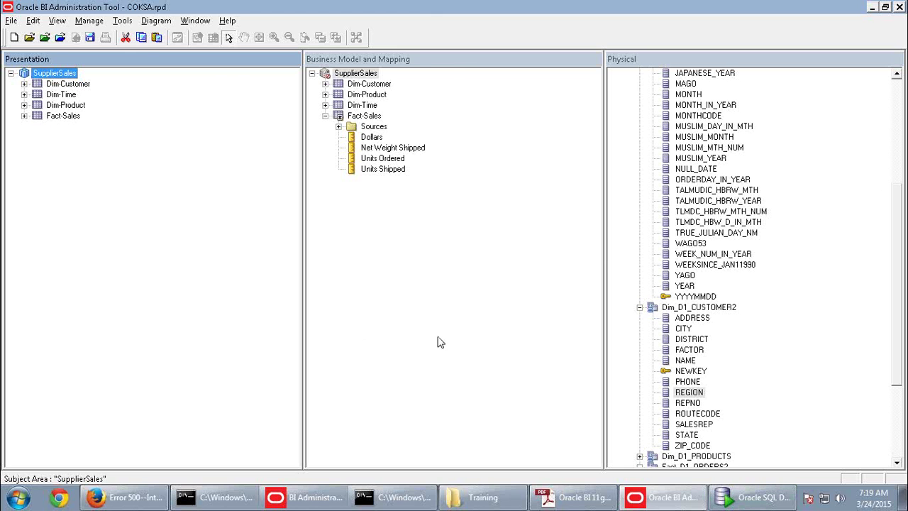
Switch between the guide and the Administration Tool, then reopen the SupplierSales subject area properties
key("alt+Tab")
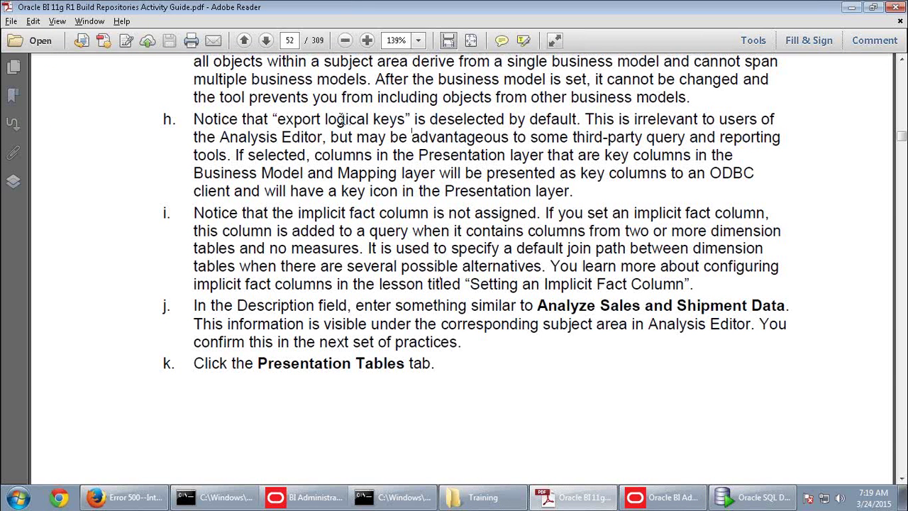
key("alt+Tab")
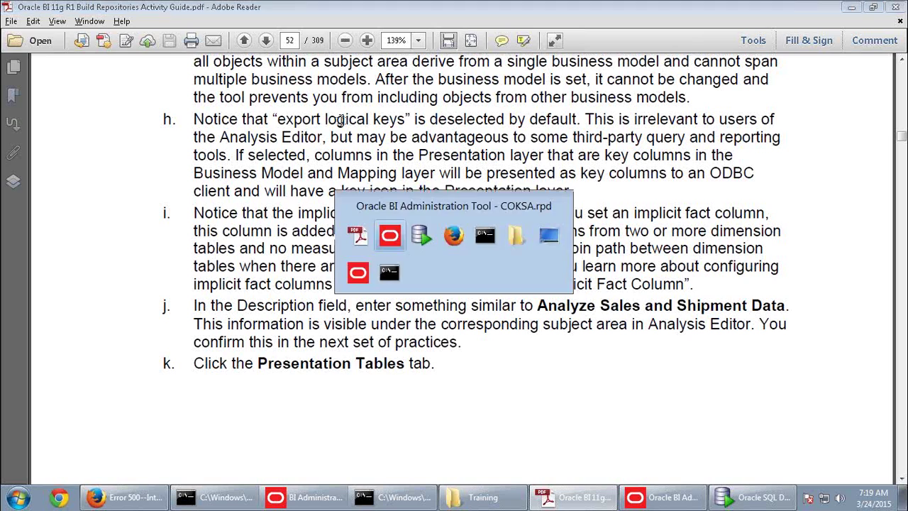
left_click(557, 500)
left_click(660, 497)
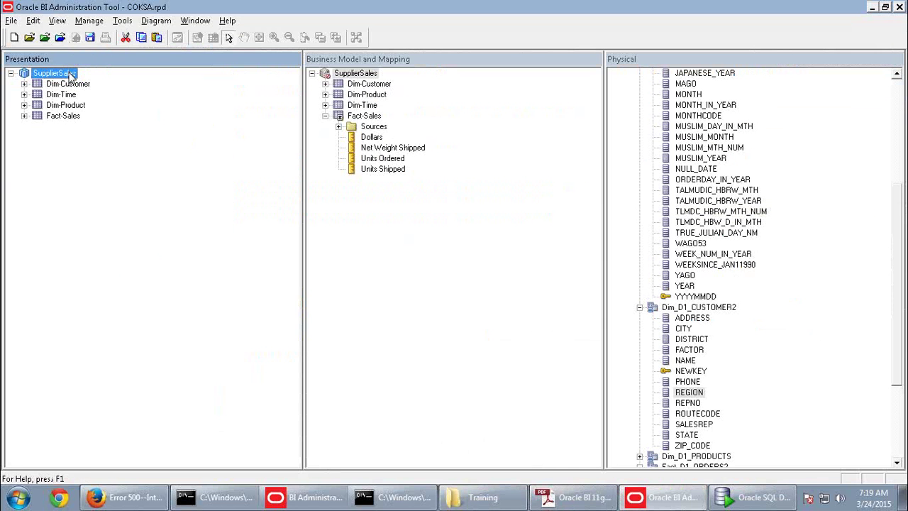
double_click(71, 75)
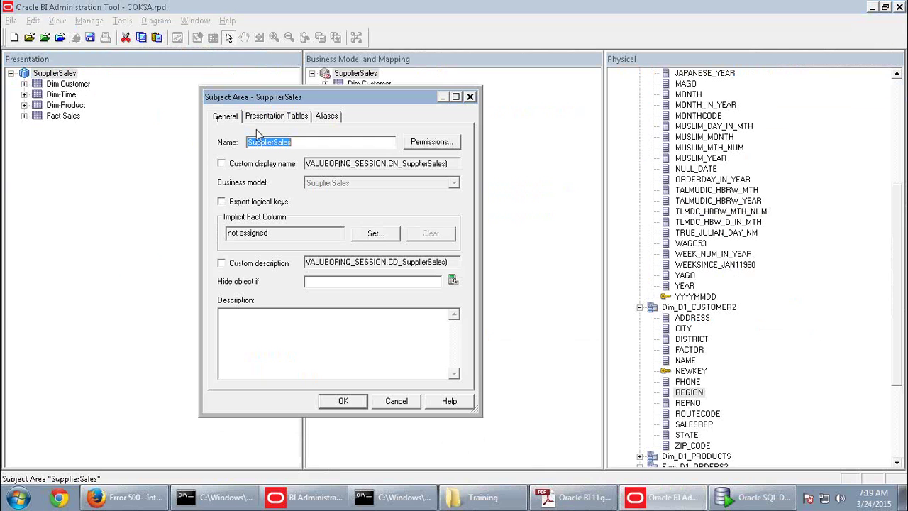
Leave Custom display name unchecked and cancel the SupplierSales properties dialog
left_click(233, 168)
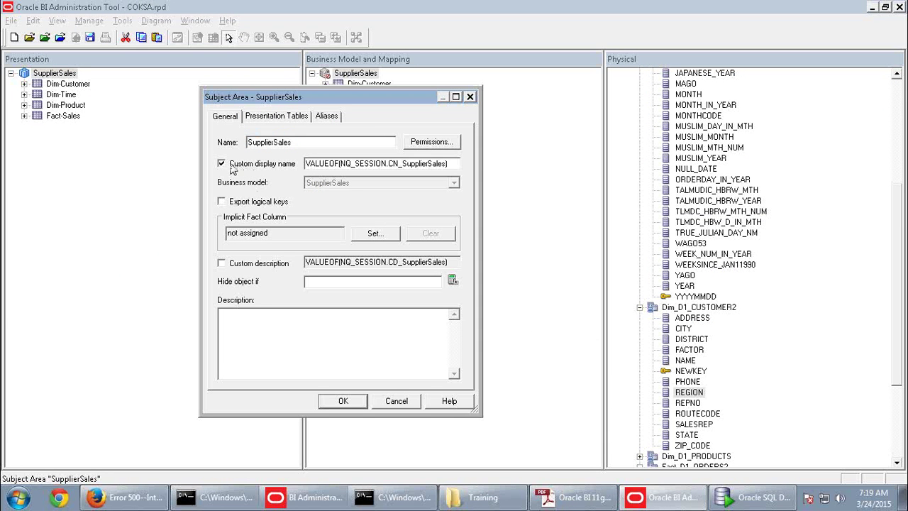
left_click(250, 164)
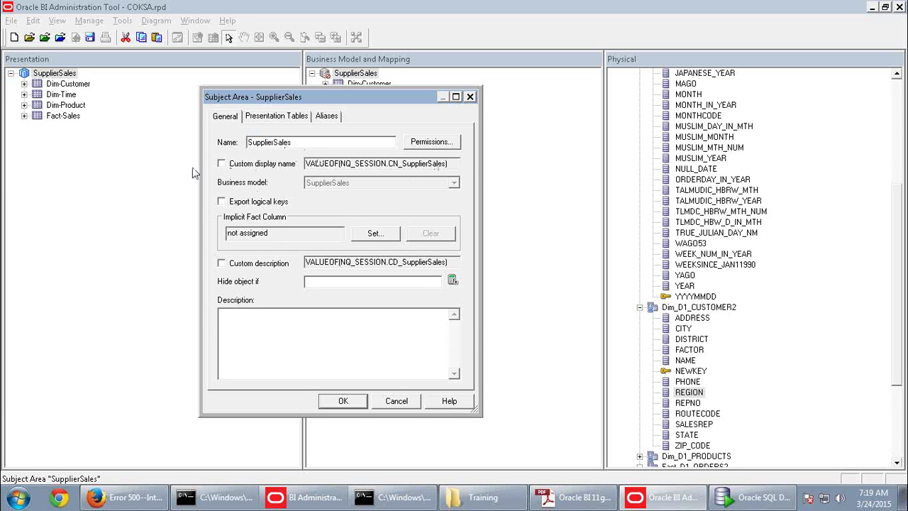
left_click(243, 168)
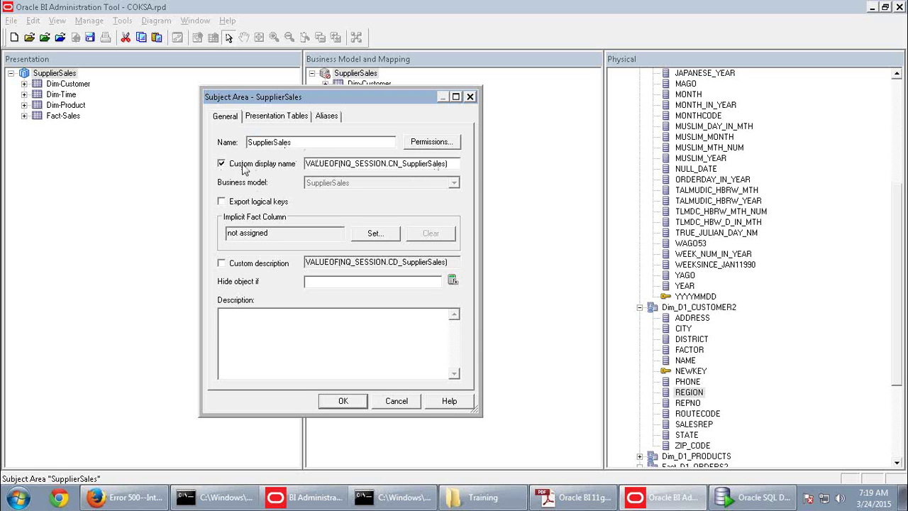
left_click(260, 167)
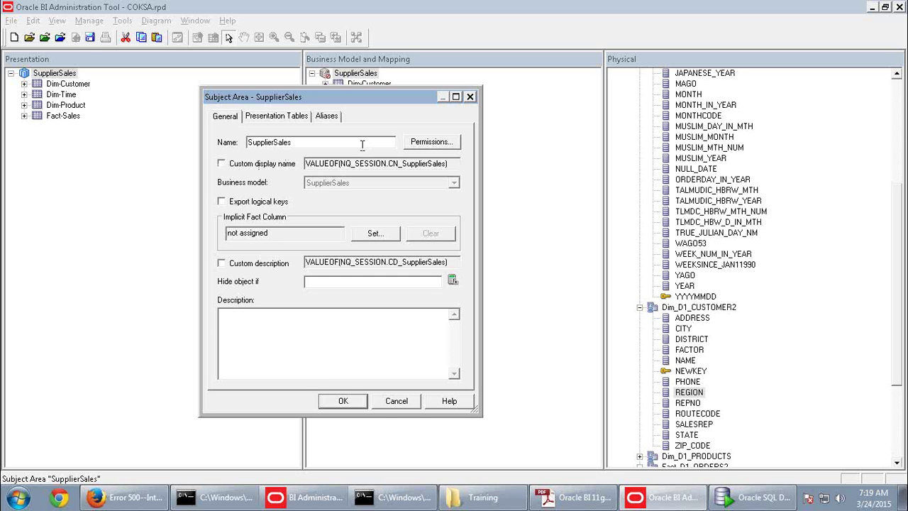
left_click(404, 395)
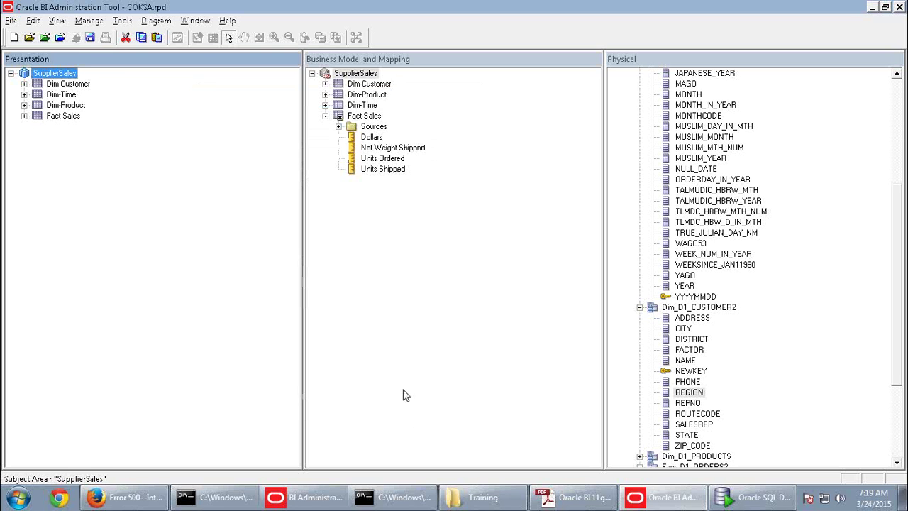
Expand Dim-Customer in both the Presentation and Business Model panes to list its columns
left_click(81, 86)
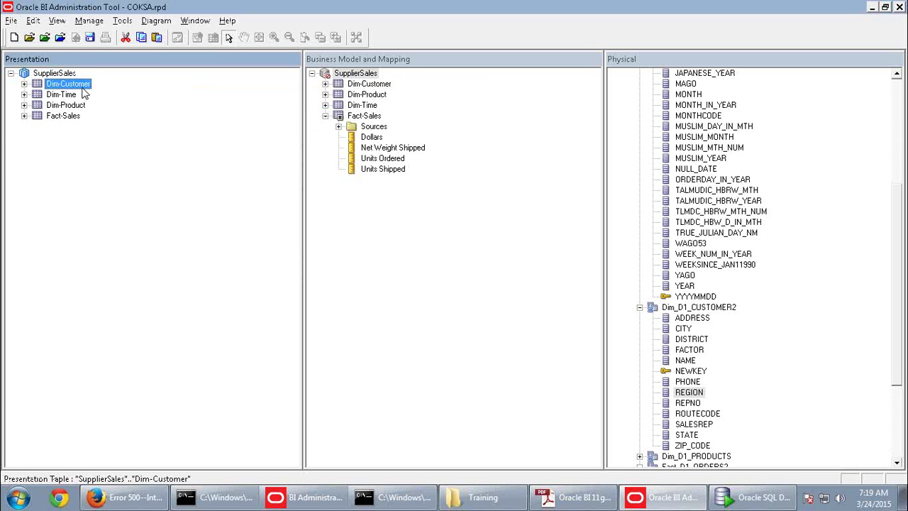
left_click(24, 84)
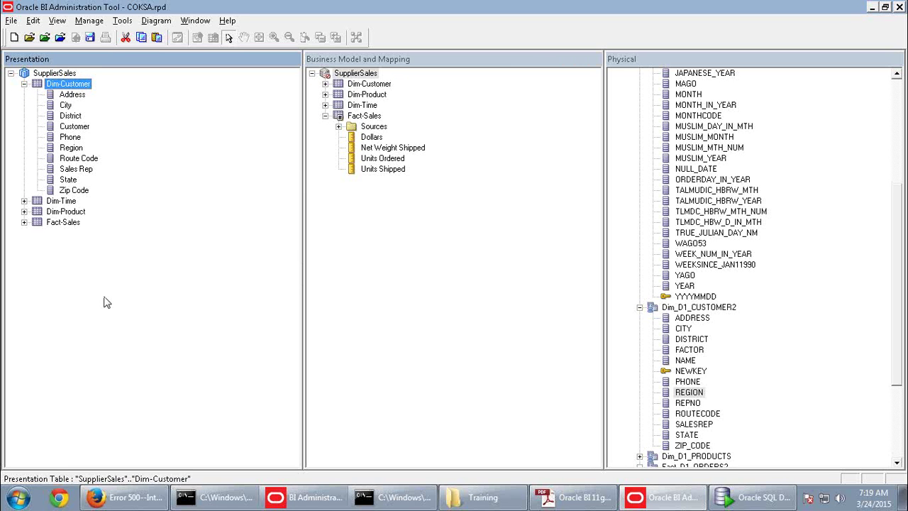
left_click(66, 74)
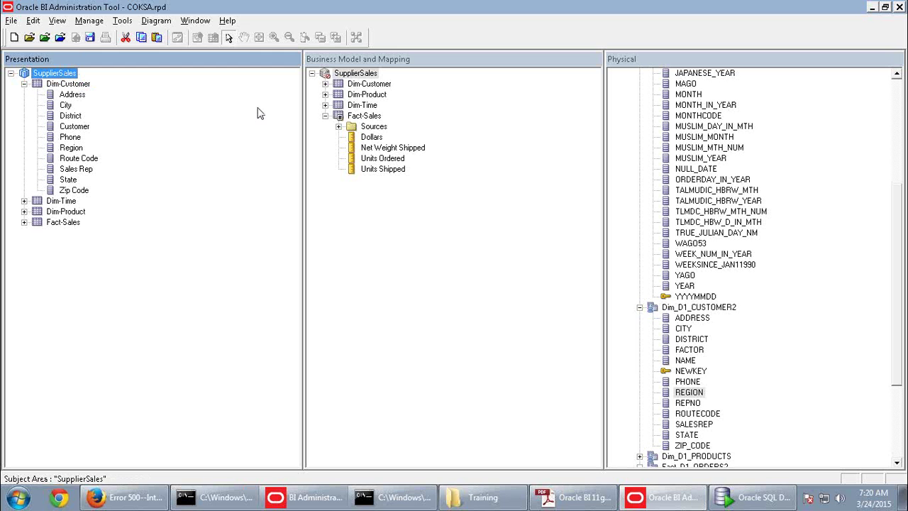
left_click(80, 85)
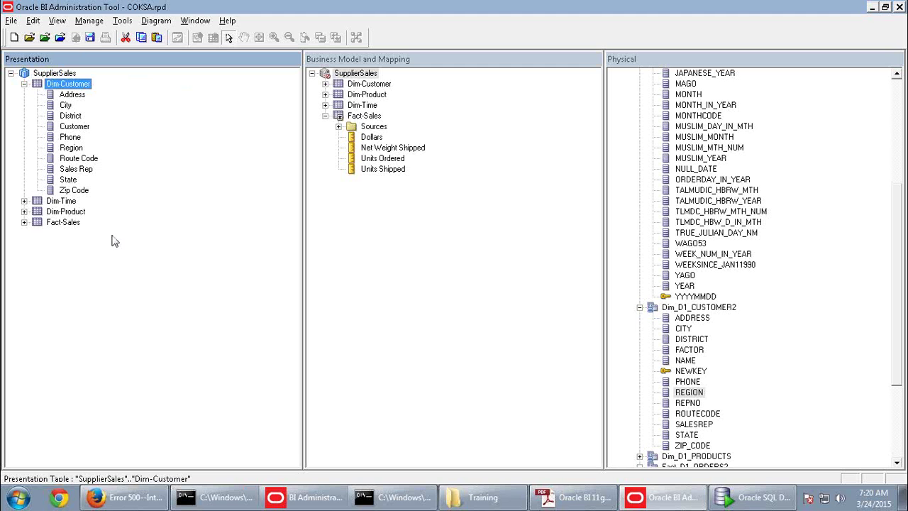
left_click(325, 84)
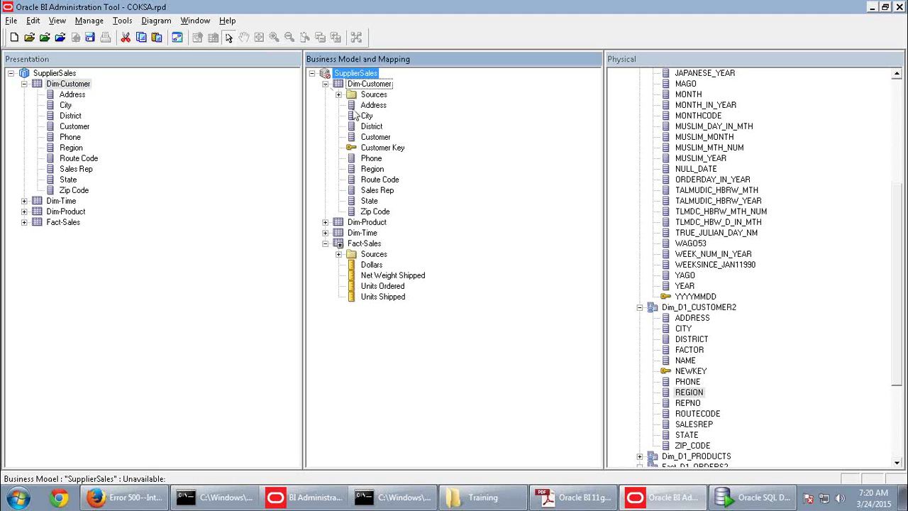
Rename the logical Address column to Billing Address and confirm the change shows in Presentation
left_click(374, 106)
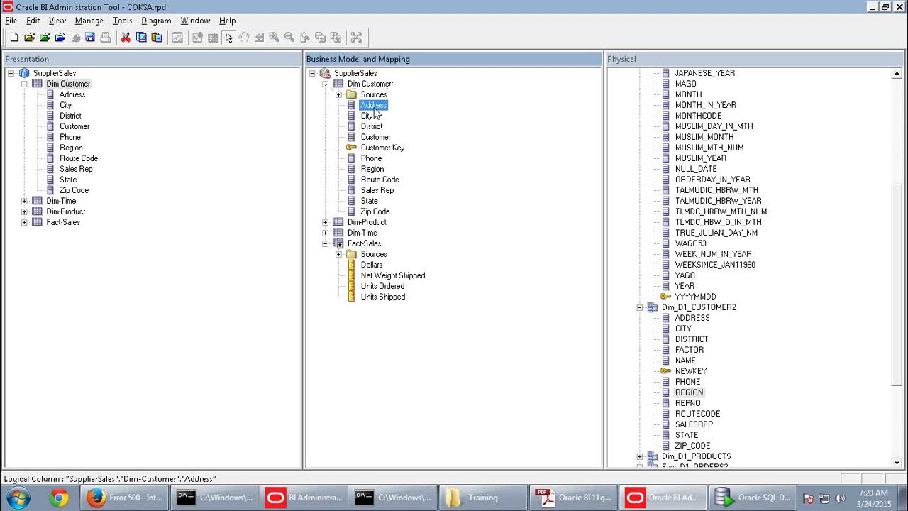
right_click(374, 107)
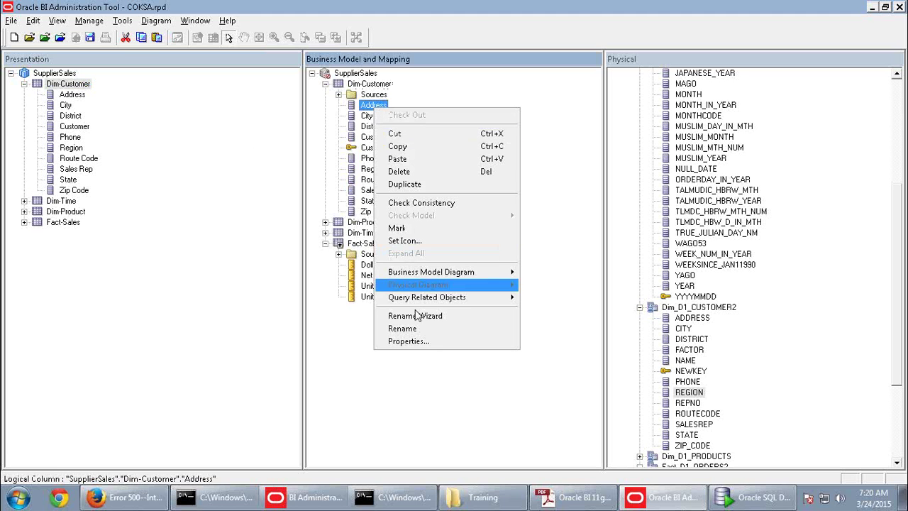
left_click(417, 330)
left_click(369, 105)
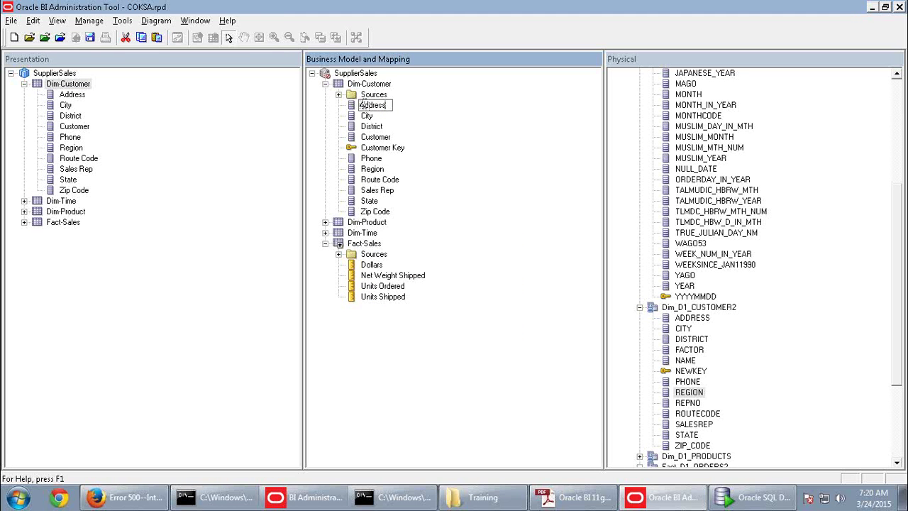
type("Billing")
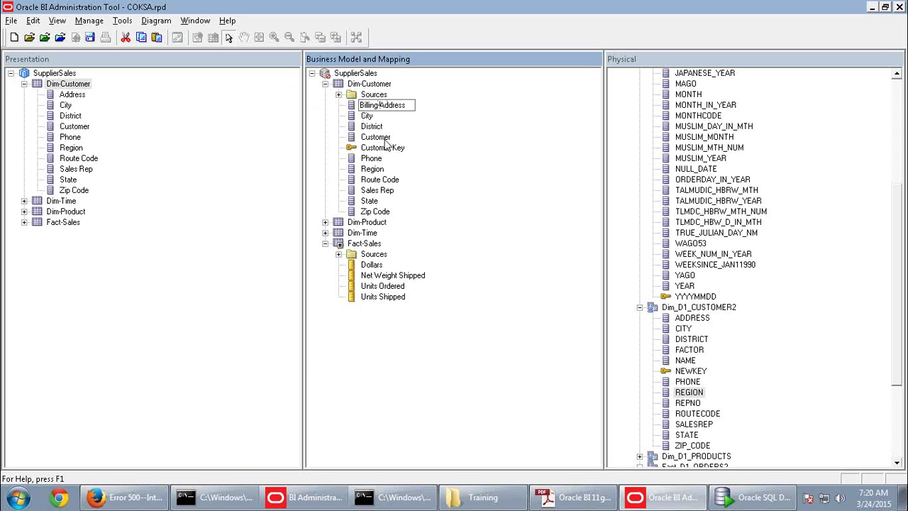
left_click(366, 115)
left_click(92, 96)
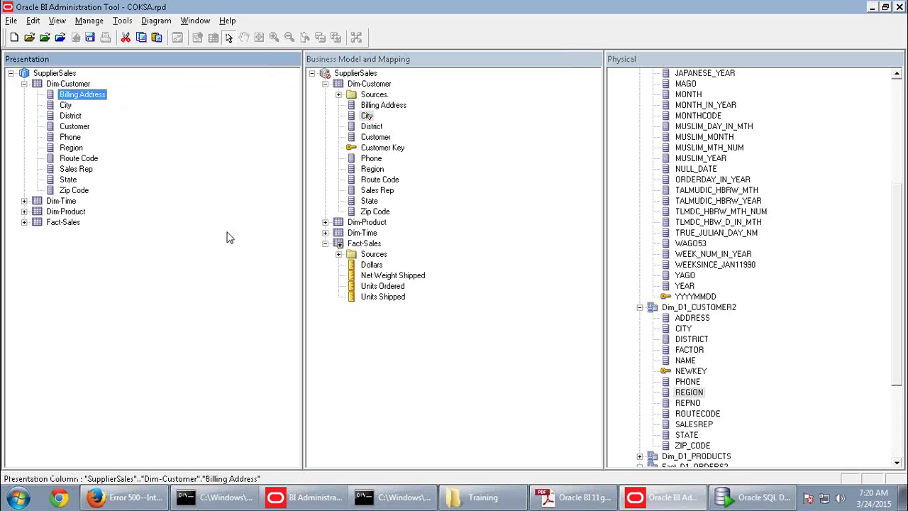
Rename Billing Address back to Address and check the presentation column follows
left_click(368, 107)
right_click(369, 112)
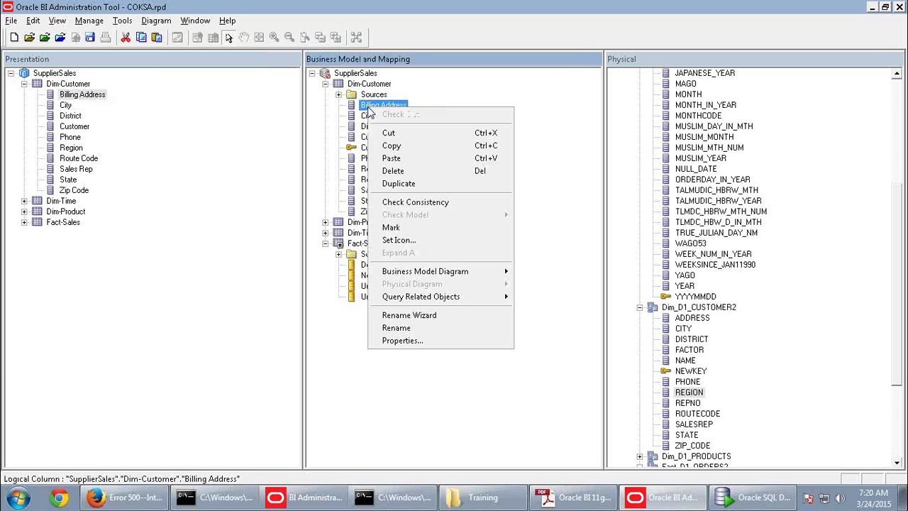
left_click(412, 327)
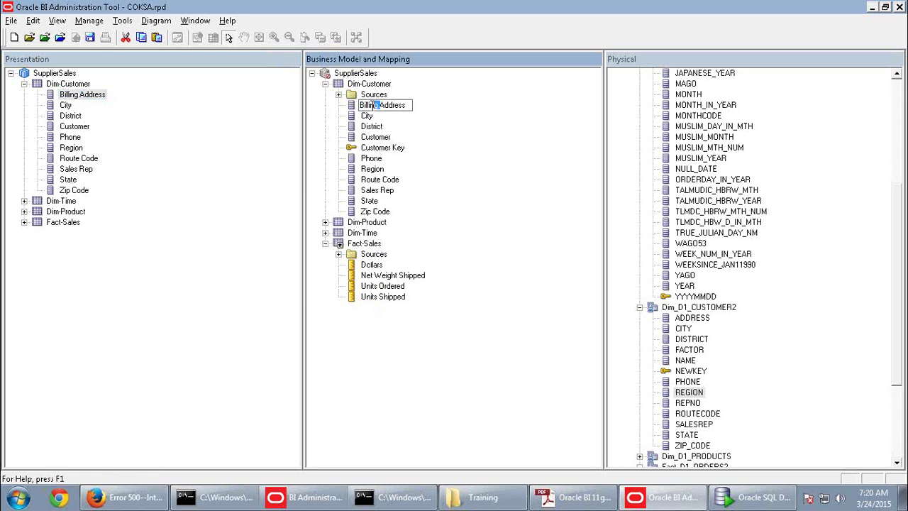
double_click(365, 105)
key("Delete")
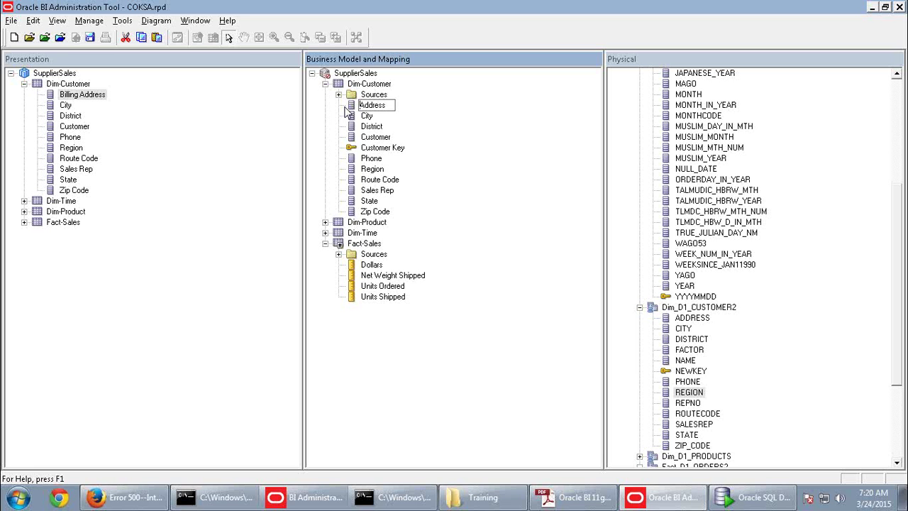
left_click(367, 121)
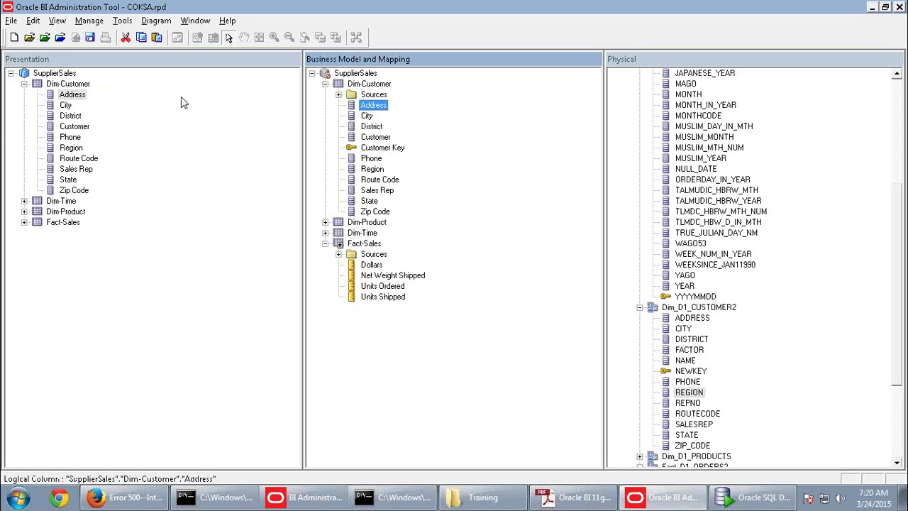
left_click(75, 95)
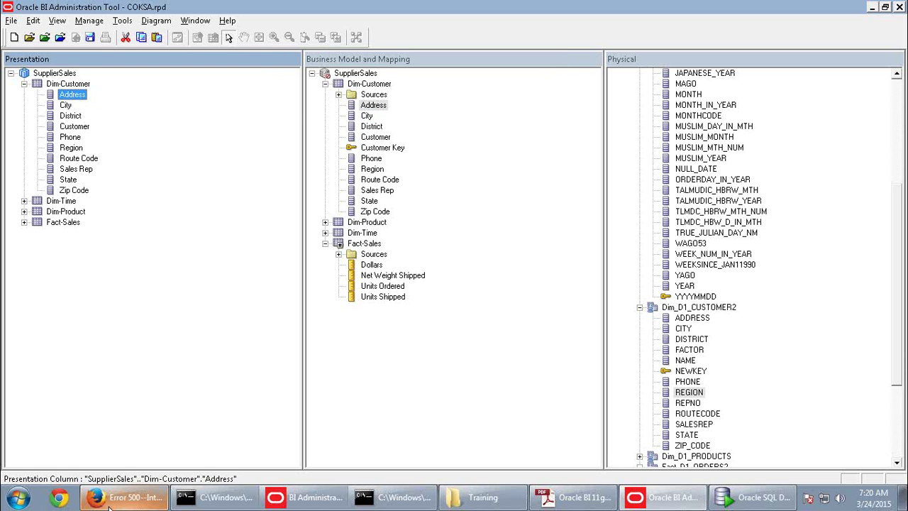
mouse_move(109, 499)
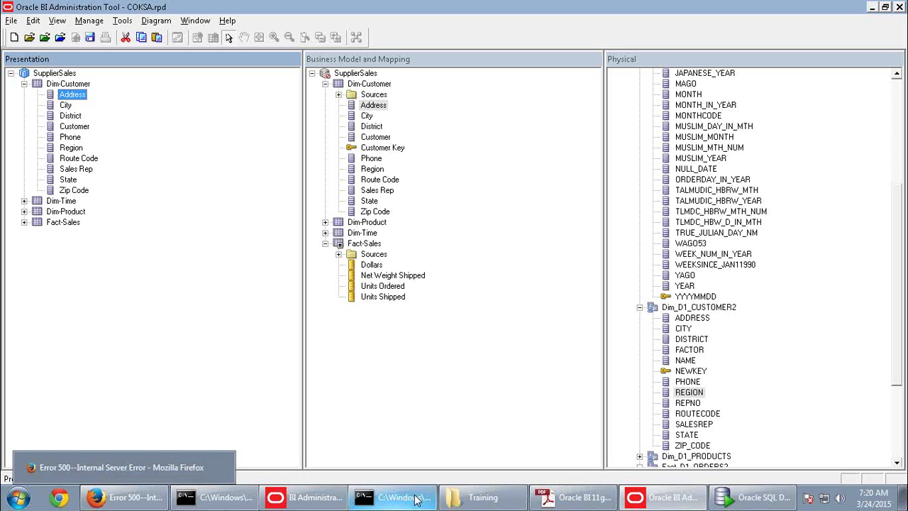
Scroll the guide to step f's Dim-Customer column-order table on page 54, then return to the repository
left_click(595, 505)
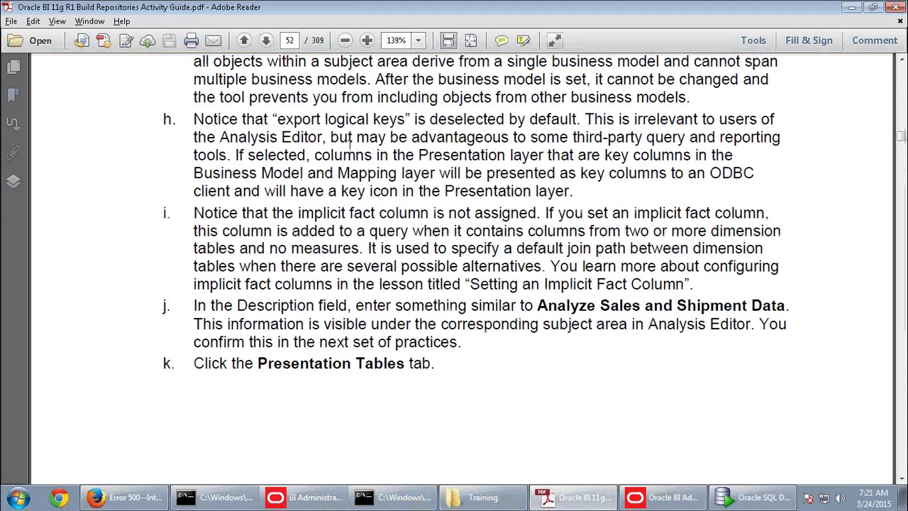
scroll(395, 256, "up", 4)
scroll(395, 257, "down", 10)
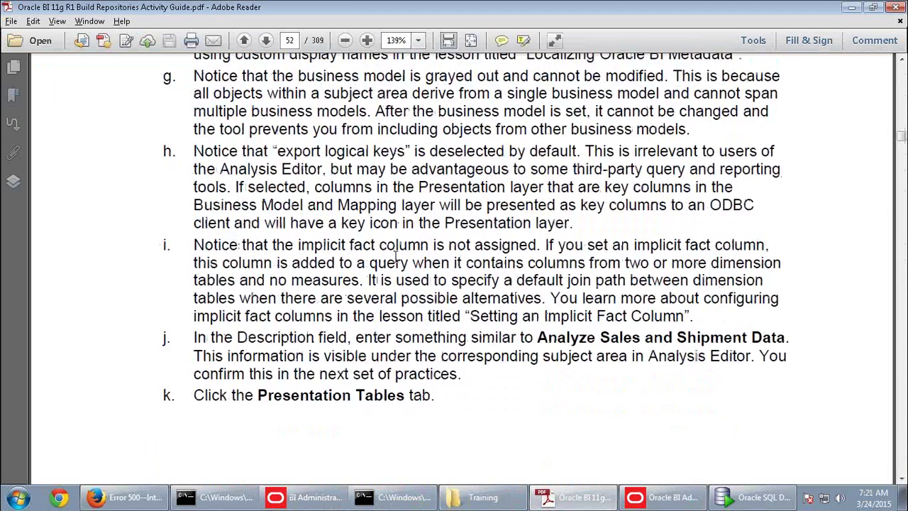
scroll(418, 302, "down", 10)
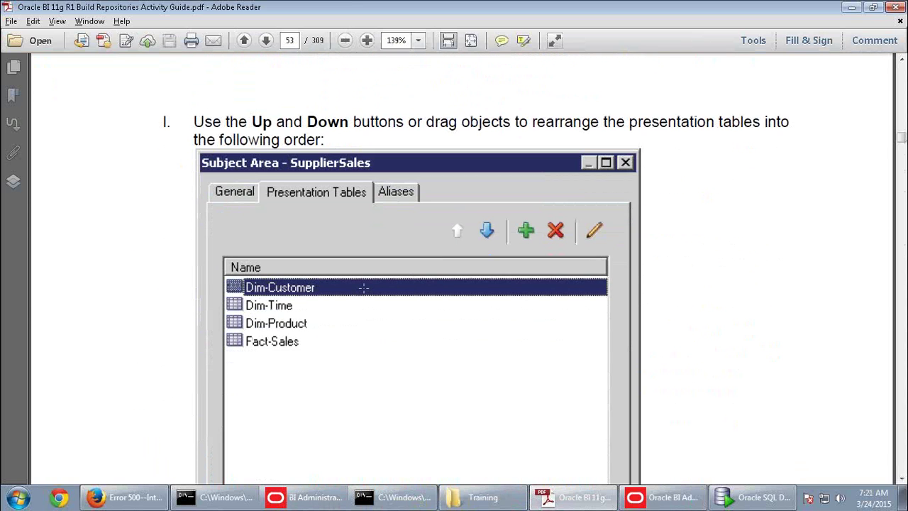
key("alt+Tab")
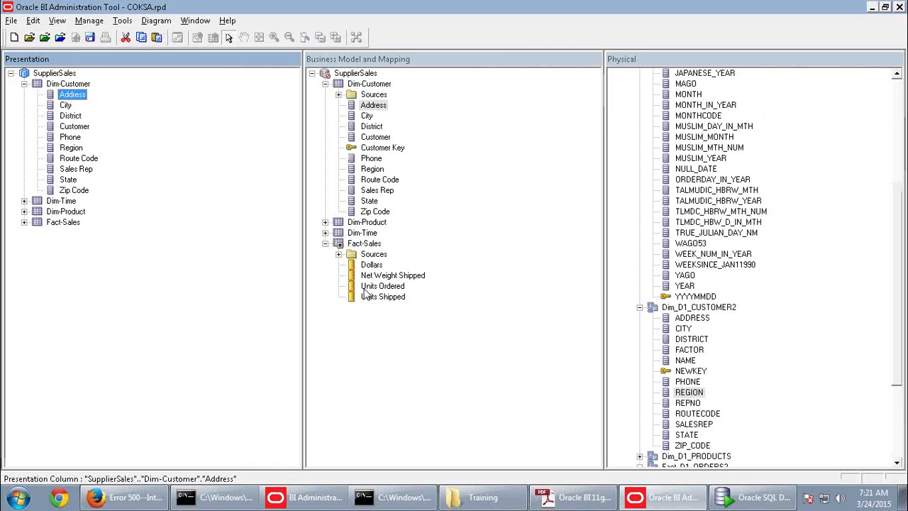
key("alt+Tab")
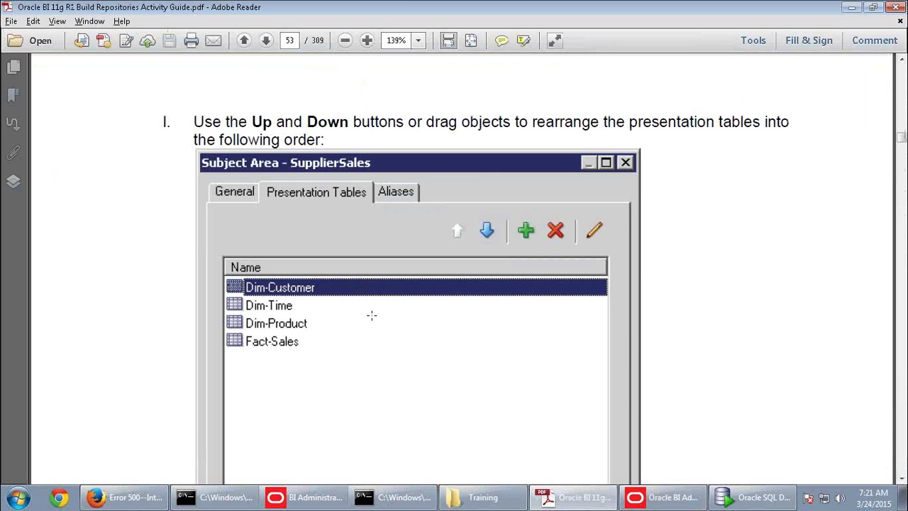
scroll(371, 314, "down", 5)
scroll(373, 335, "down", 5)
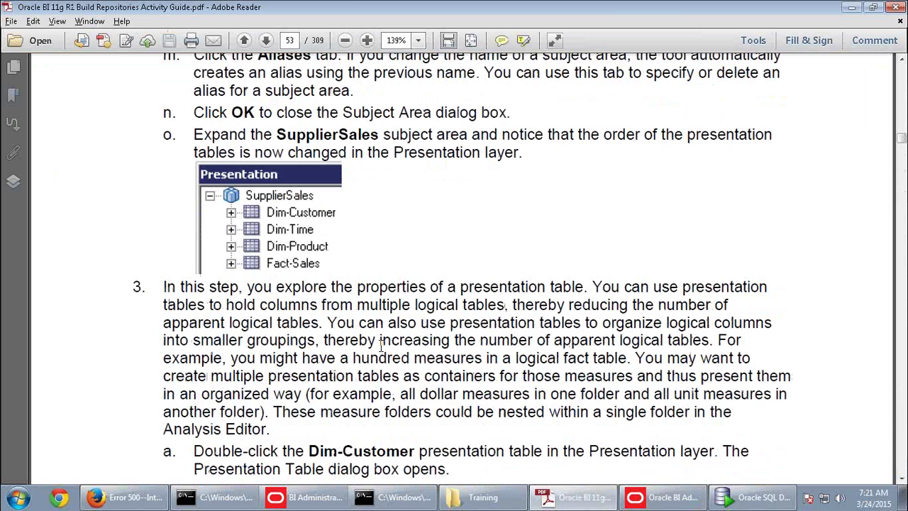
scroll(381, 347, "down", 3)
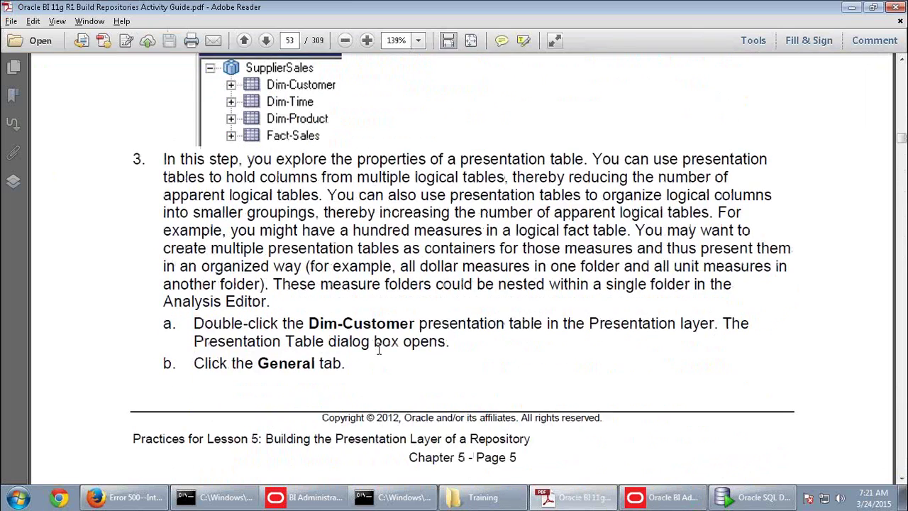
scroll(378, 349, "down", 10)
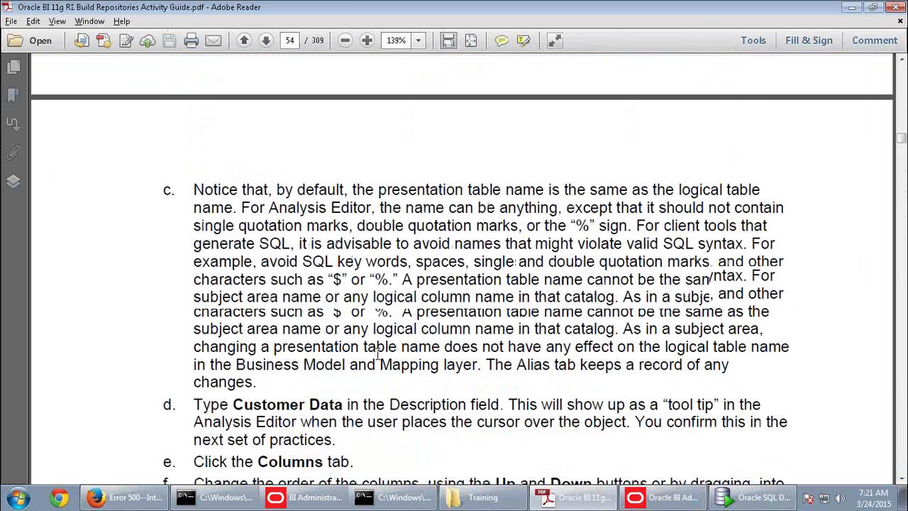
scroll(378, 362, "down", 6)
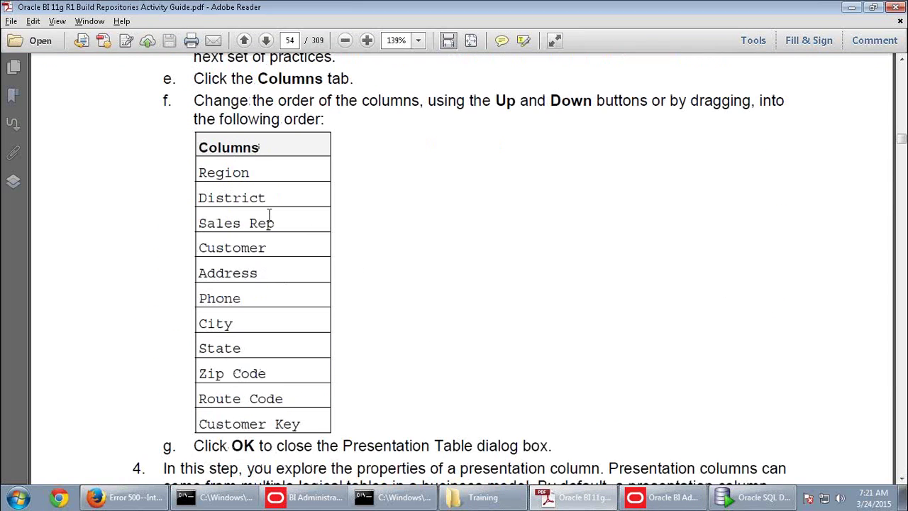
key("alt+Tab")
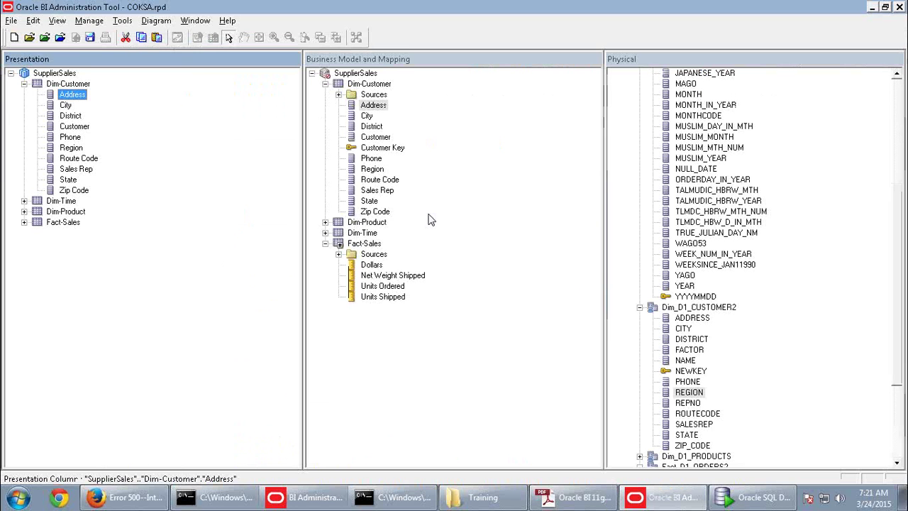
Open the Dim-Customer presentation table's General properties and select its Name text before checking the guide
double_click(69, 84)
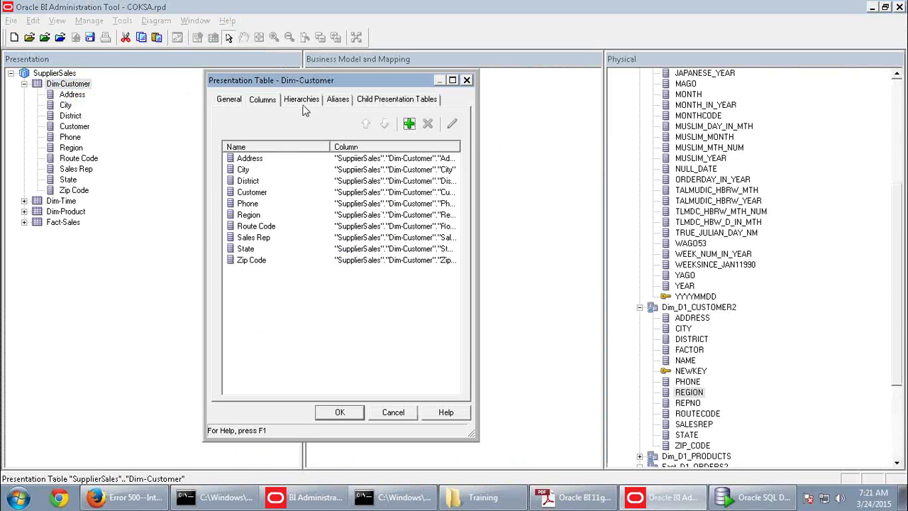
left_click(231, 102)
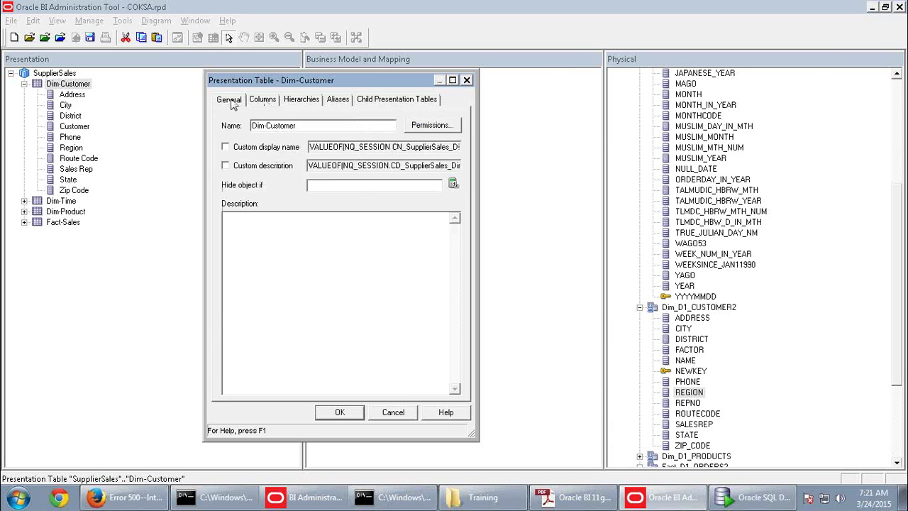
left_click_drag(308, 126, 228, 127)
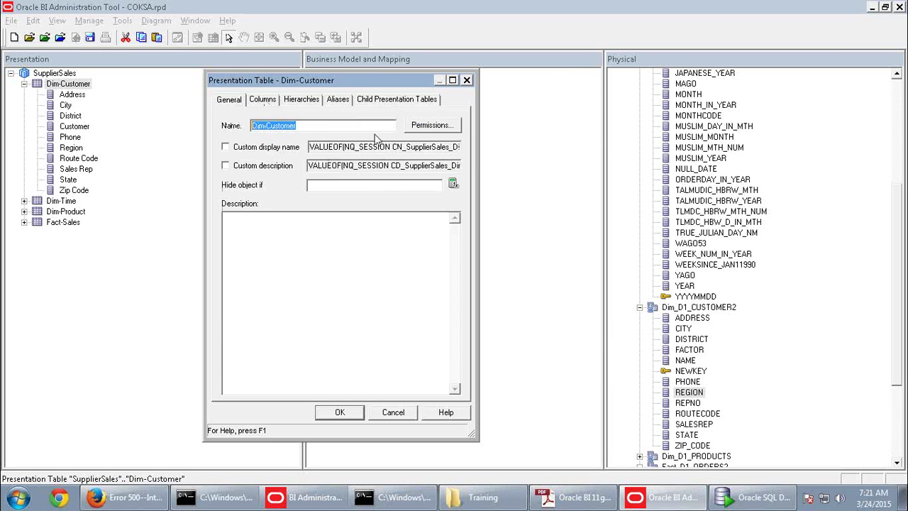
key("alt+Tab")
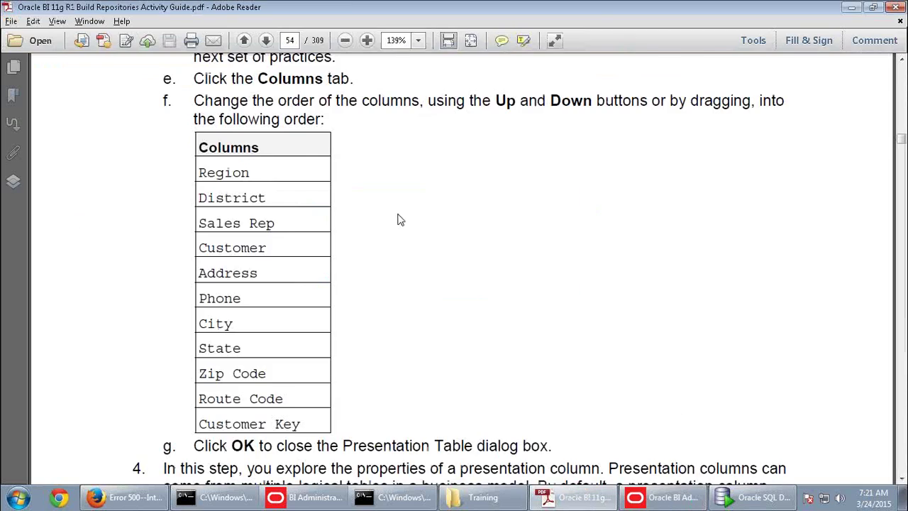
scroll(387, 239, "up", 5)
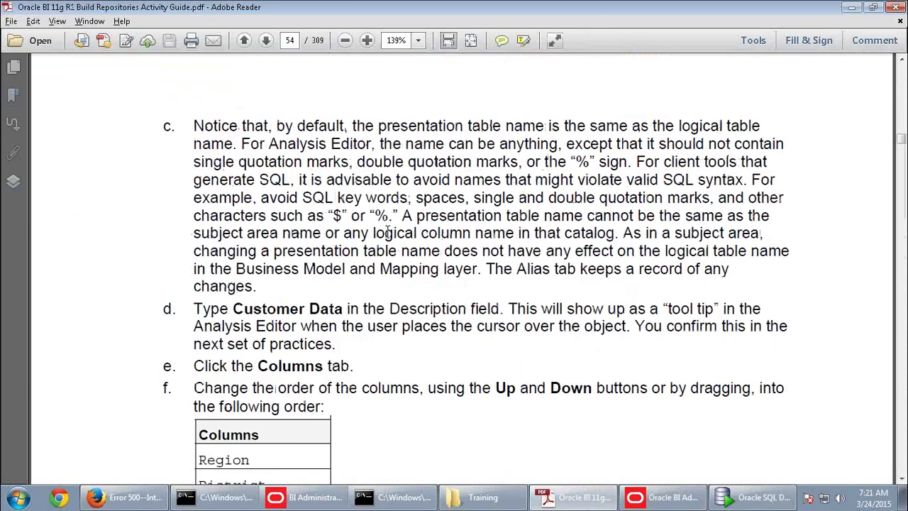
scroll(388, 232, "up", 9)
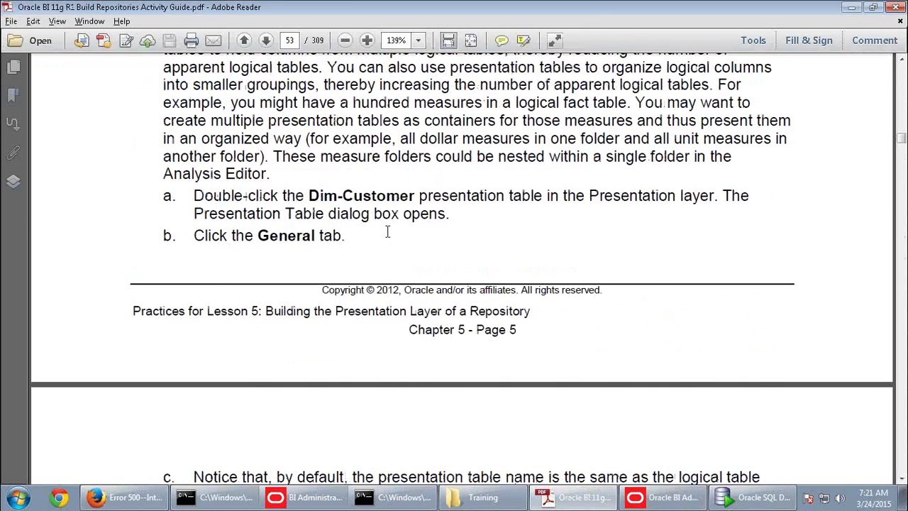
scroll(387, 232, "down", 4)
scroll(387, 231, "down", 5)
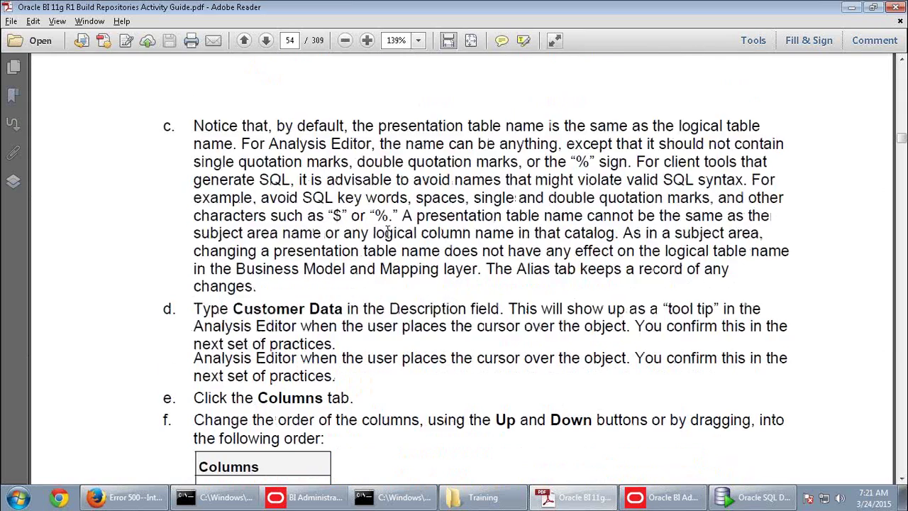
scroll(388, 237, "up", 4)
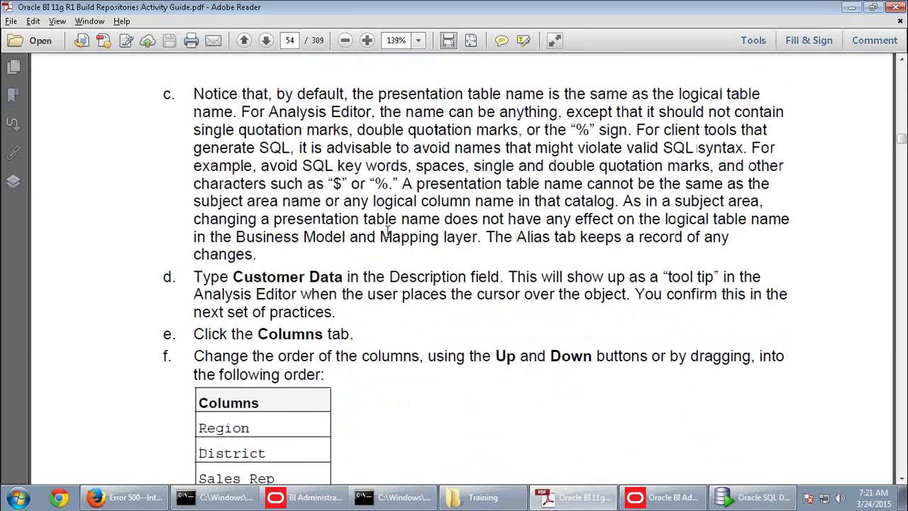
scroll(389, 231, "up", 9)
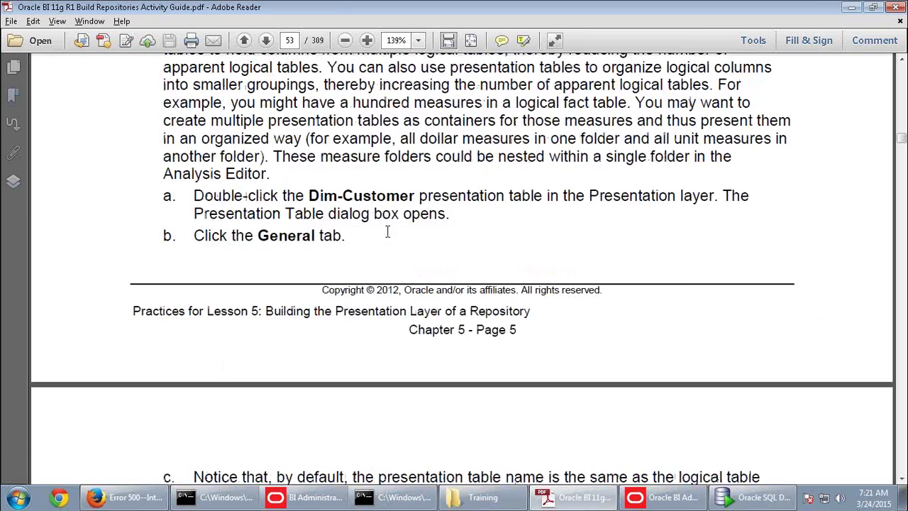
scroll(387, 231, "up", 5)
scroll(387, 231, "down", 5)
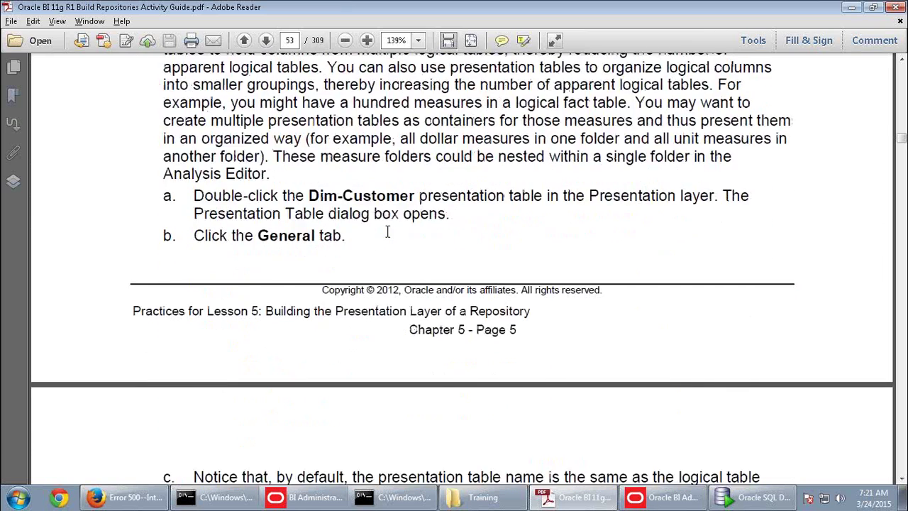
scroll(388, 231, "down", 13)
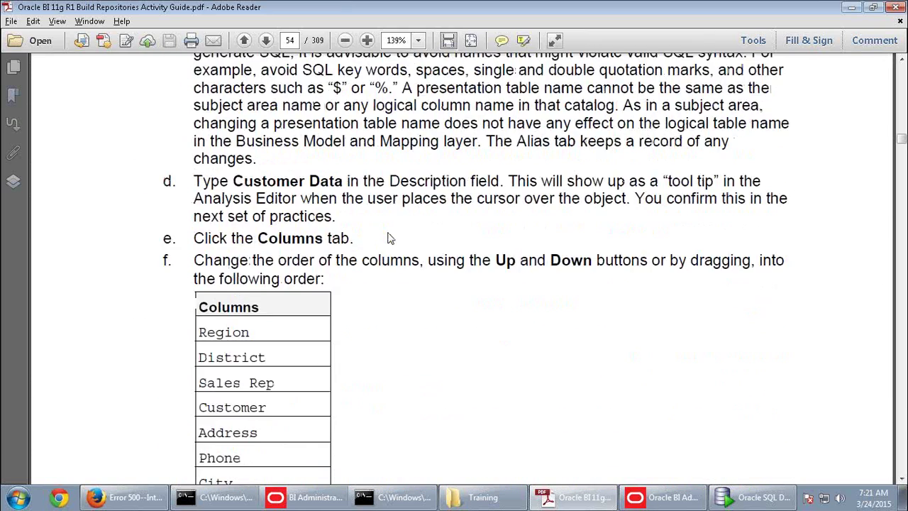
scroll(388, 239, "down", 1)
In the Columns list, move Region to the top of the Dim-Customer column order
key("alt+Tab")
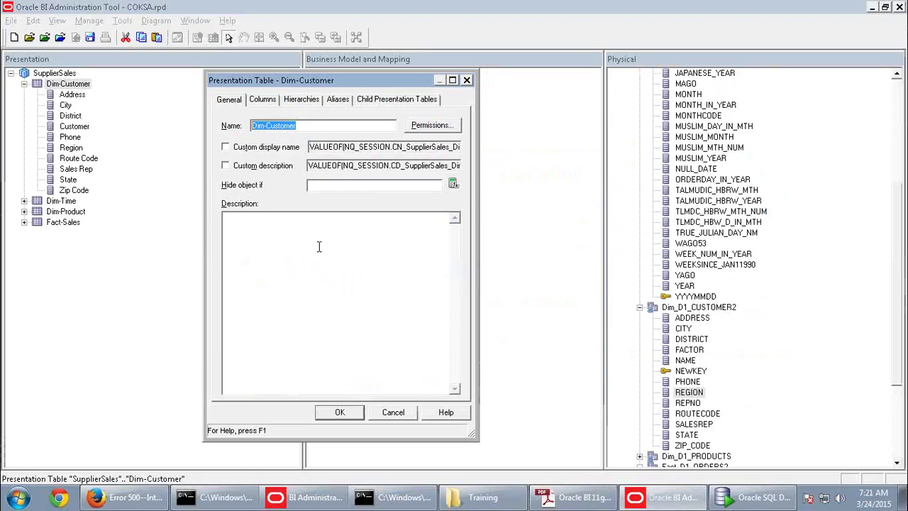
left_click(271, 101)
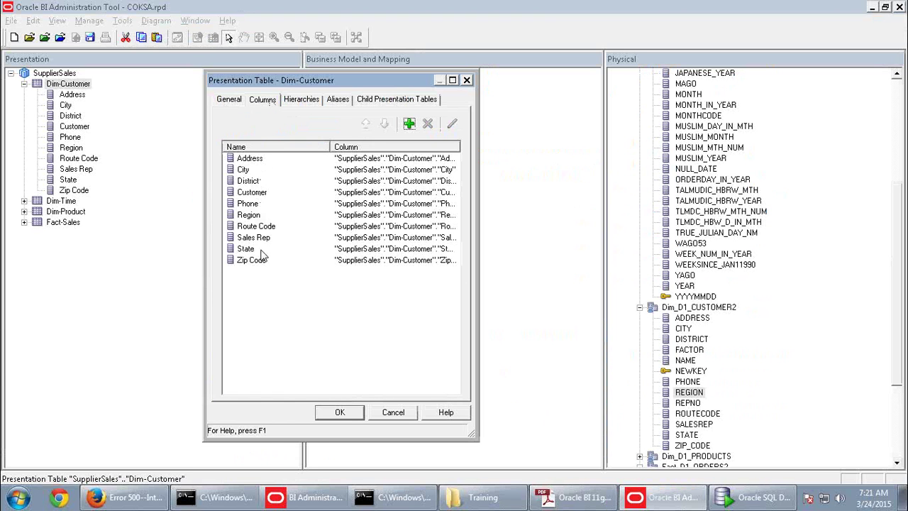
left_click(260, 215)
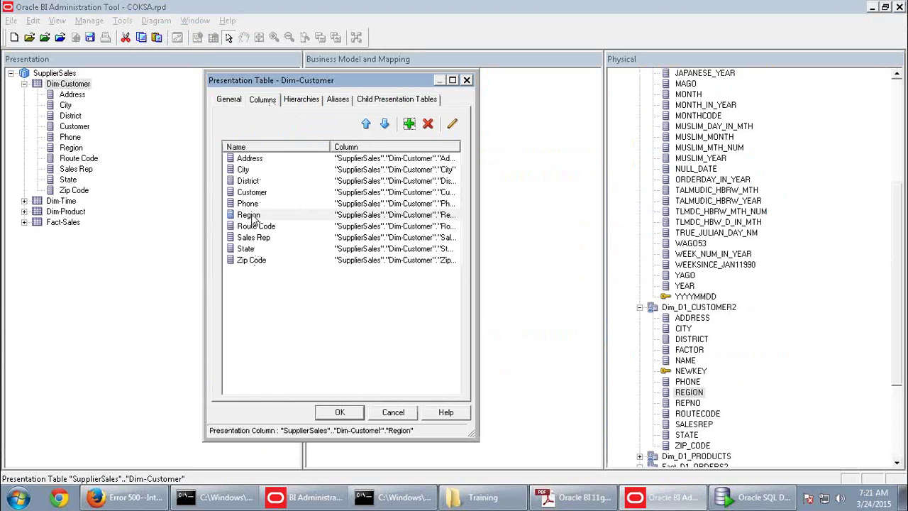
left_click(366, 126)
left_click(366, 126)
left_click(366, 126)
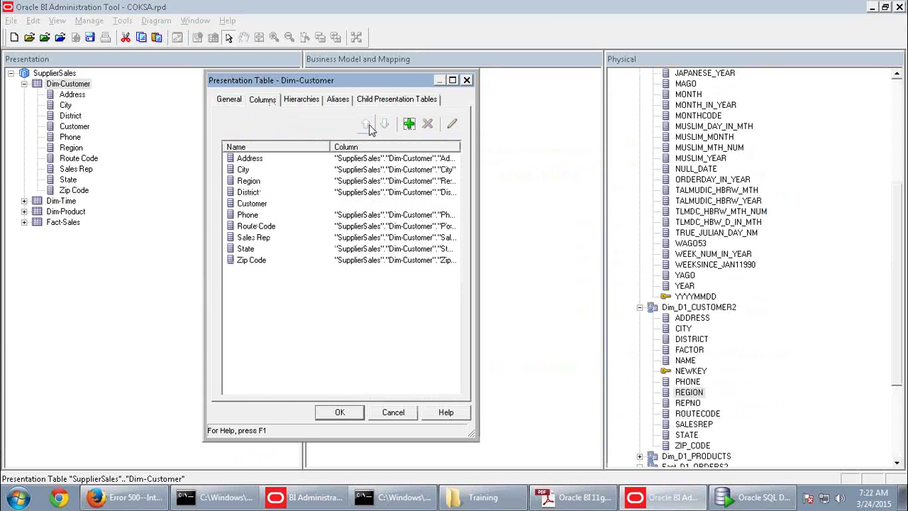
left_click(366, 125)
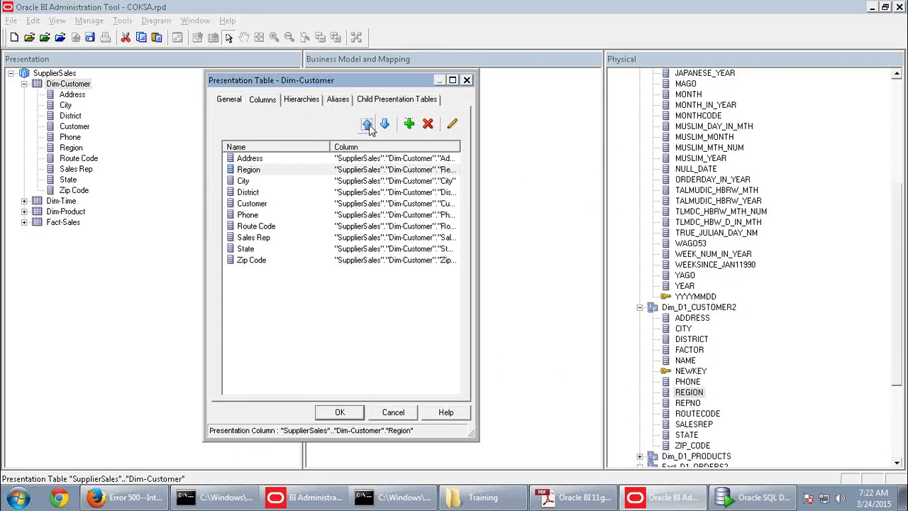
left_click(366, 125)
key("alt+Tab")
key("alt+Tab")
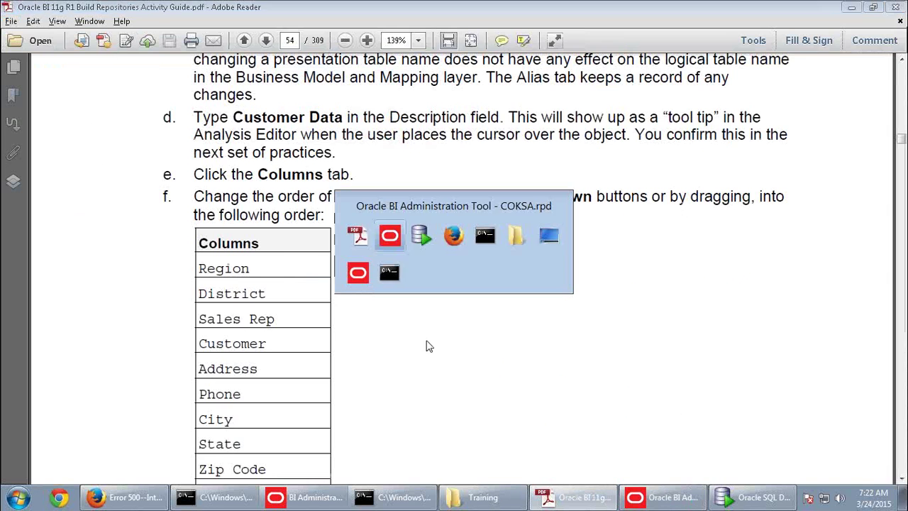
Move District into second place and Sales Rep into third place
left_click(248, 192)
left_click(366, 125)
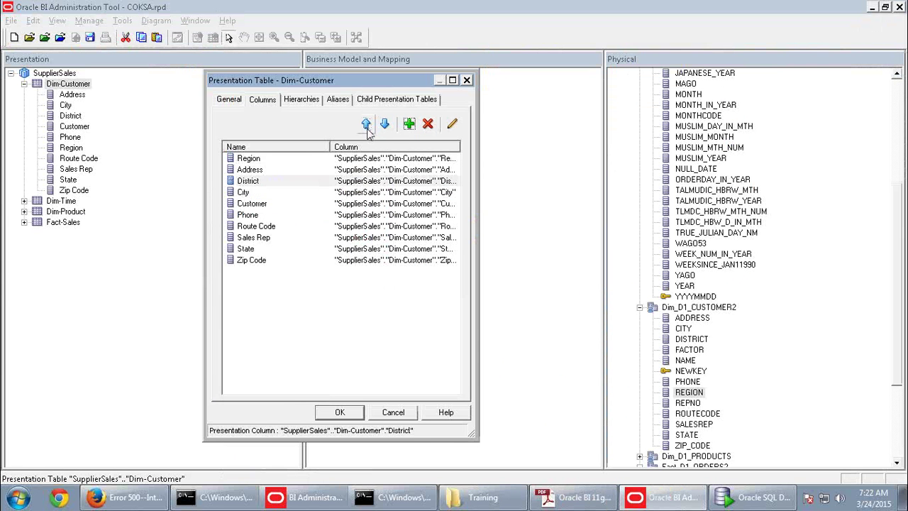
left_click(366, 126)
left_click(257, 238)
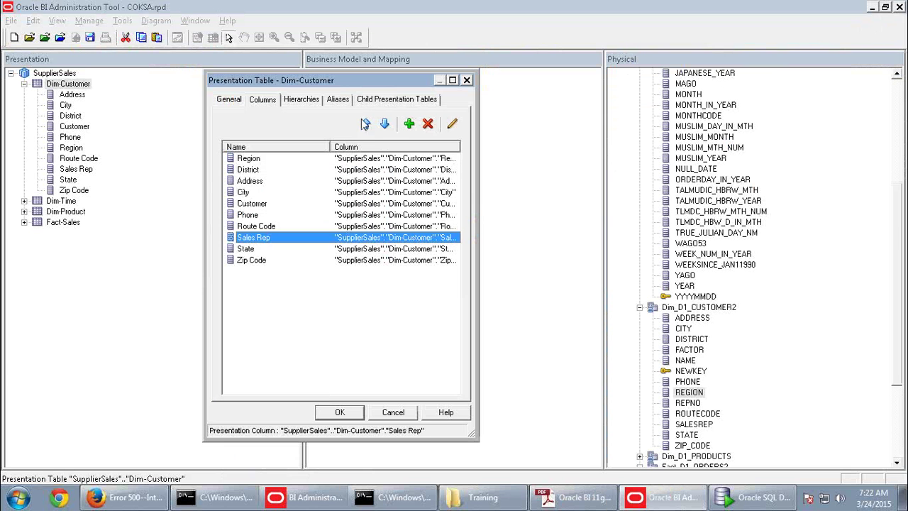
left_click(366, 126)
left_click(366, 125)
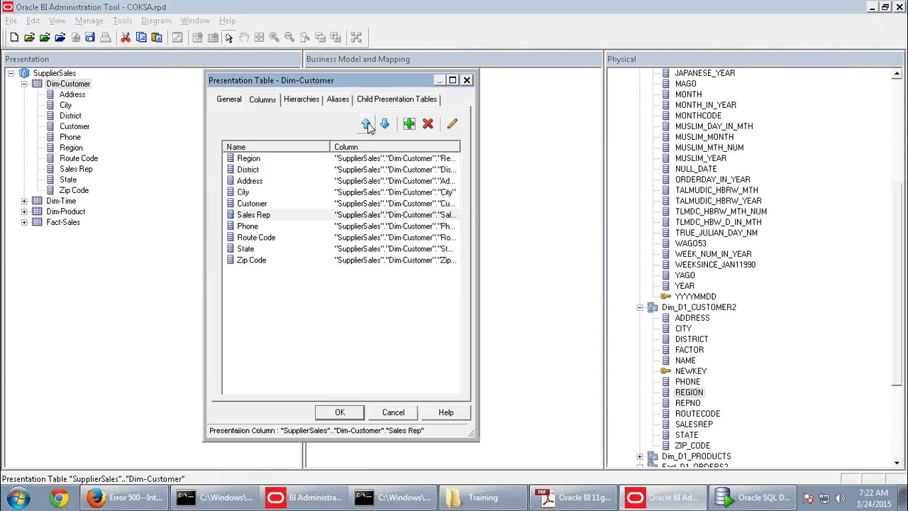
left_click(366, 125)
left_click(366, 125)
left_click(366, 126)
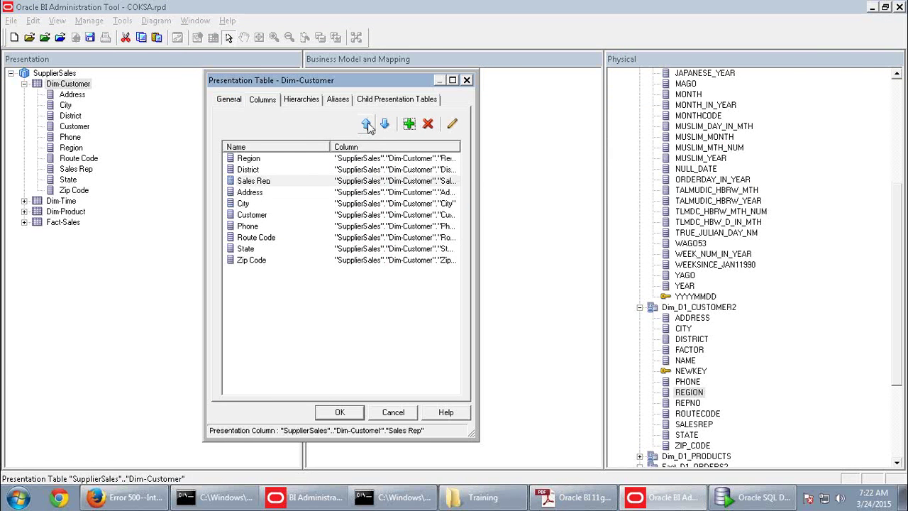
key("alt+Tab")
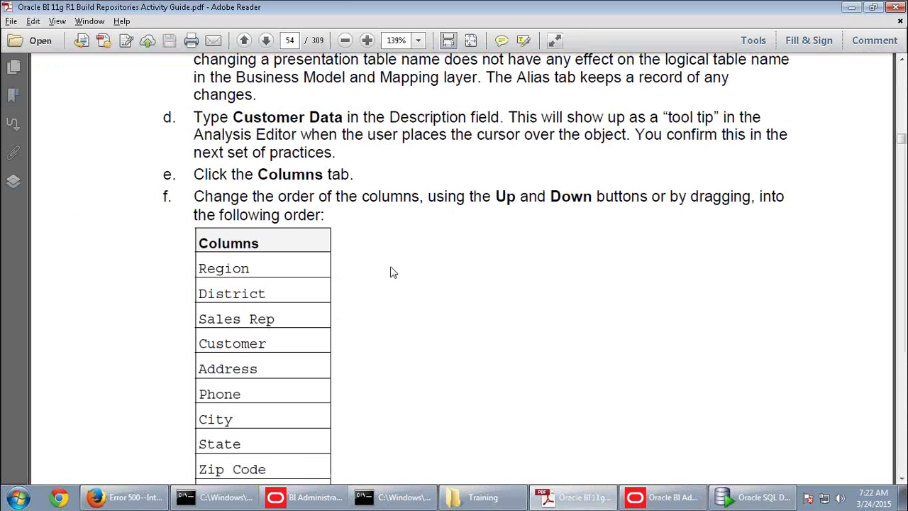
key("alt+Tab")
Move Customer up below Sales Rep and Phone up above City
left_click(291, 215)
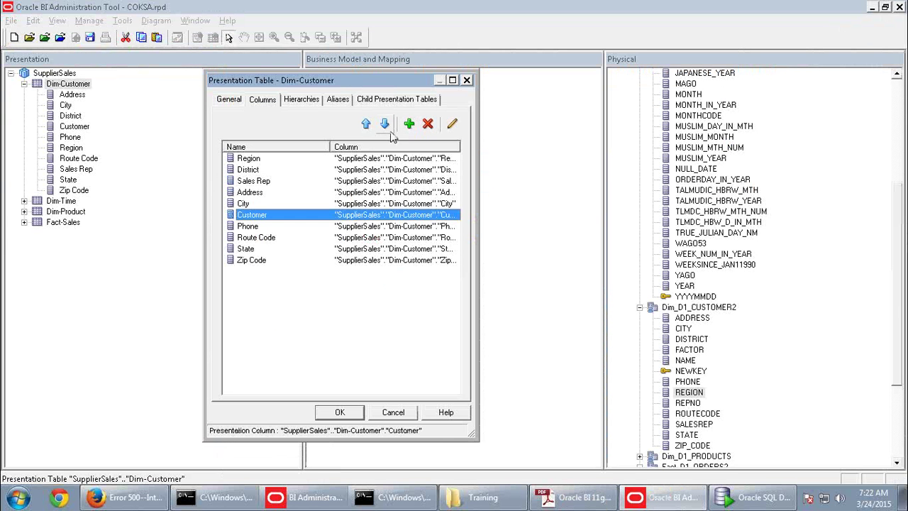
left_click(366, 126)
left_click(366, 126)
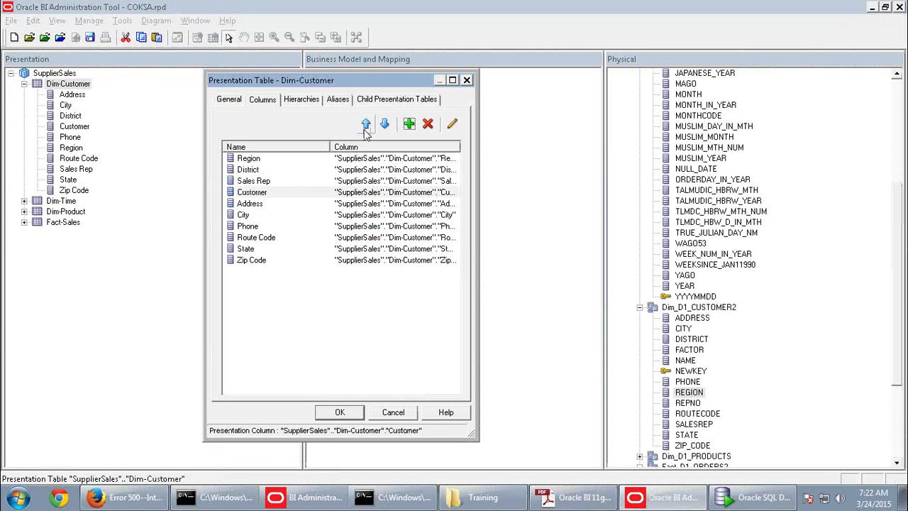
left_click(256, 225)
left_click(366, 126)
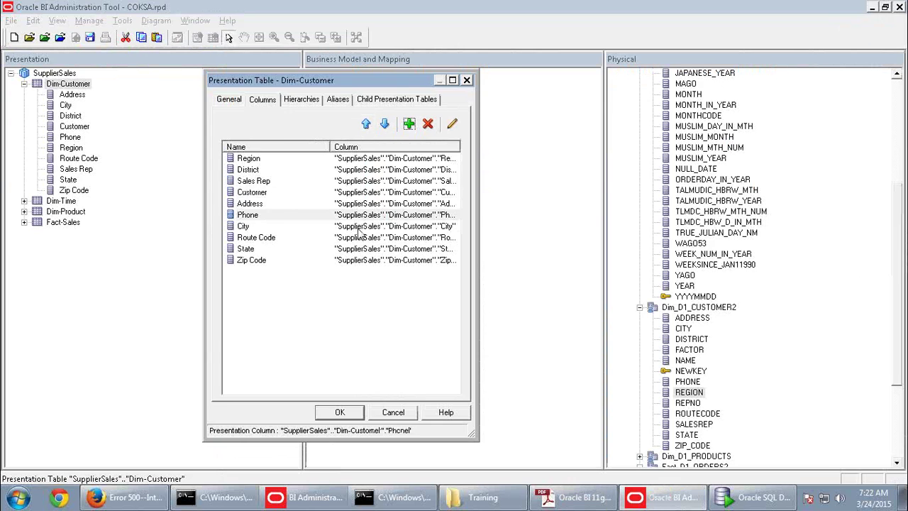
key("alt+Tab")
scroll(459, 310, "down", 1)
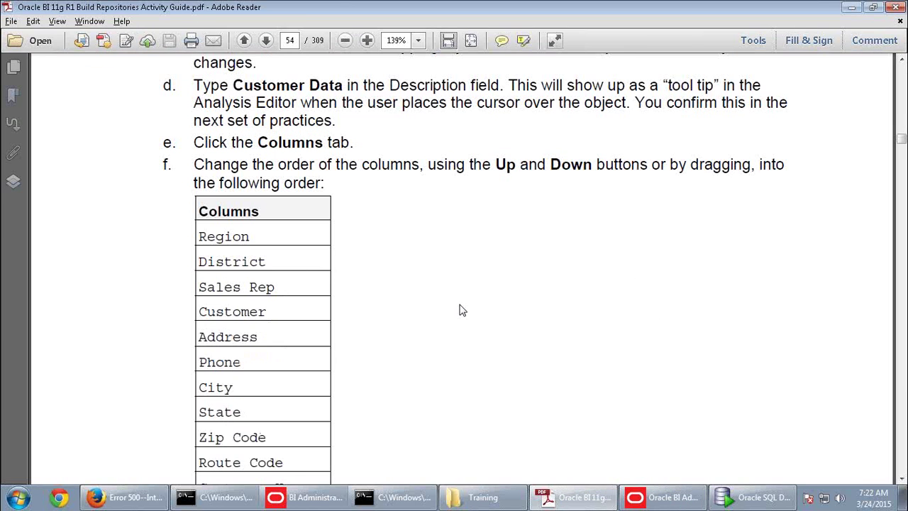
key("alt+Tab")
Move State and Zip Code above Route Code, then apply the new column order
left_click(250, 248)
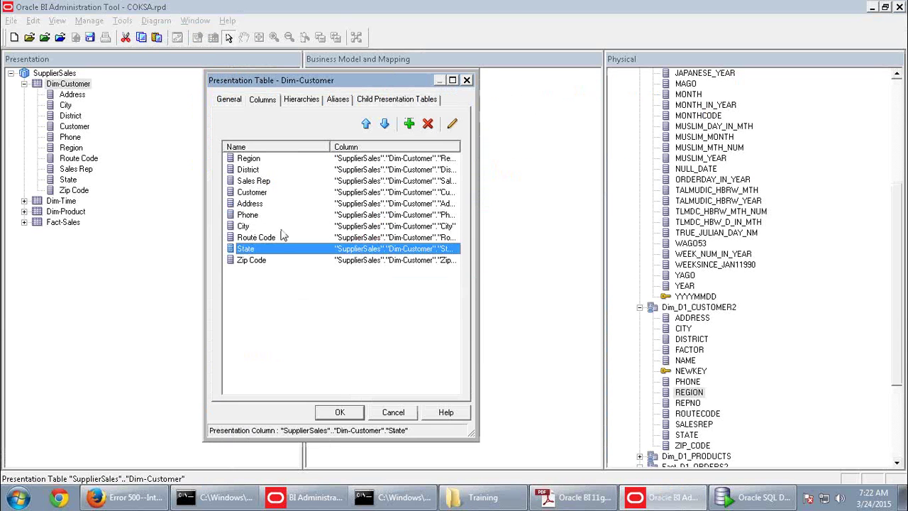
left_click(365, 124)
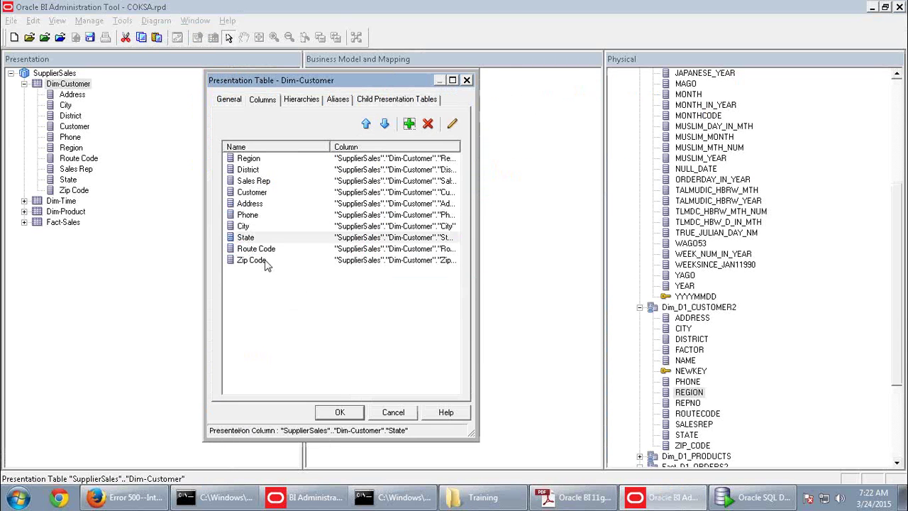
key("Down")
key("Down")
left_click(365, 124)
key("alt+Tab")
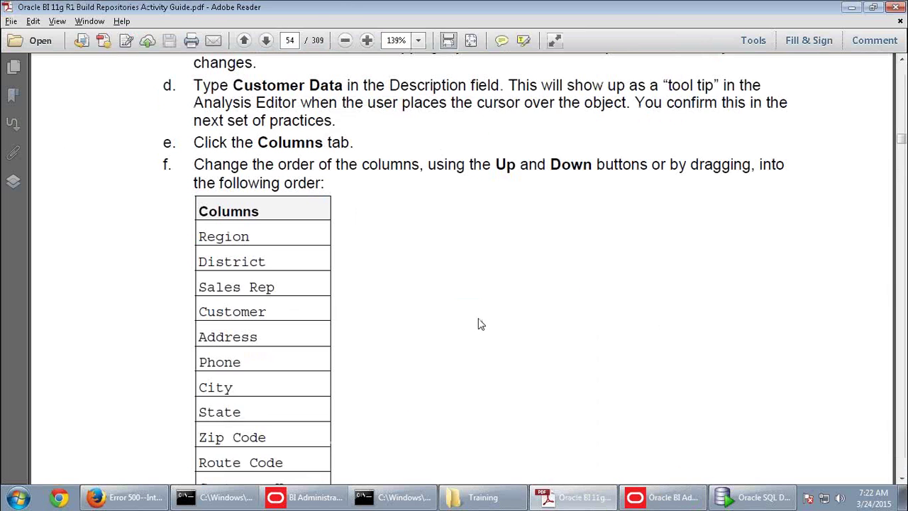
scroll(476, 325, "down", 3)
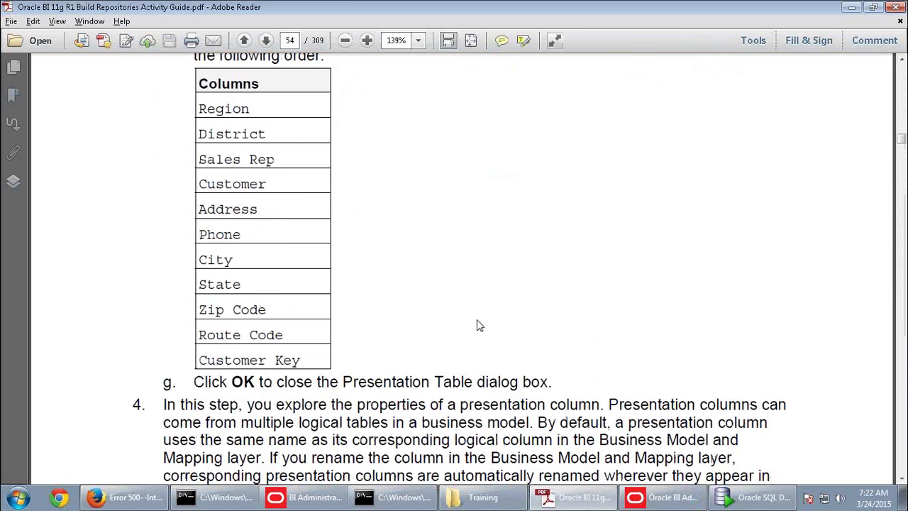
key("alt+Tab")
left_click(343, 412)
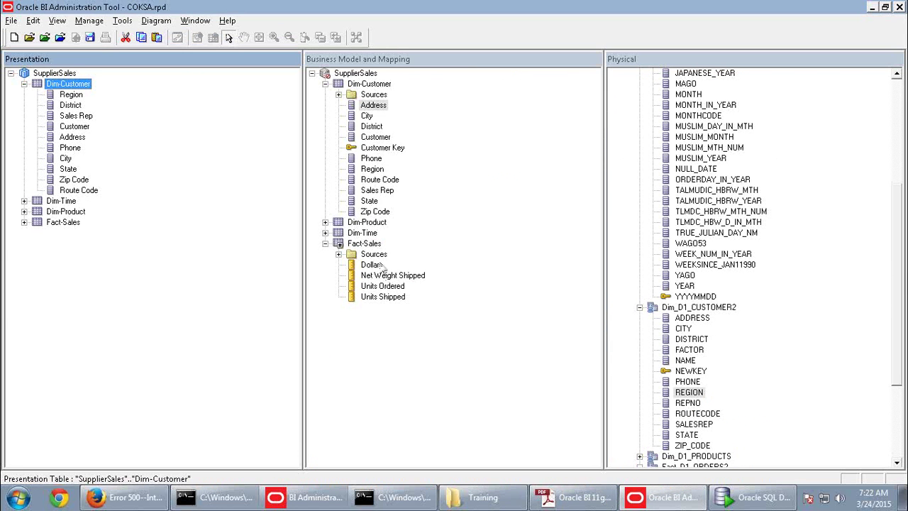
Drag the logical Customer Key column onto the Dim-Customer presentation table, after Route Code
left_click_drag(392, 153, 78, 90)
left_click(99, 202)
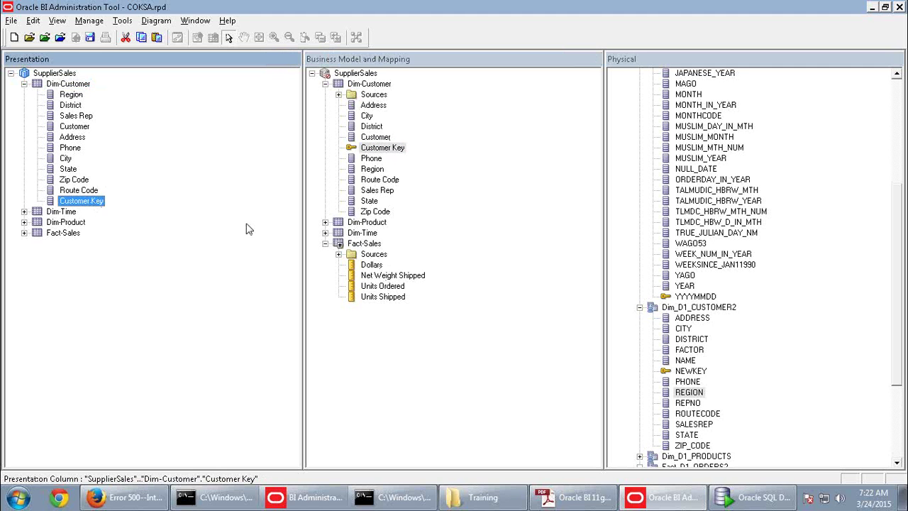
left_click(76, 105)
left_click(76, 115)
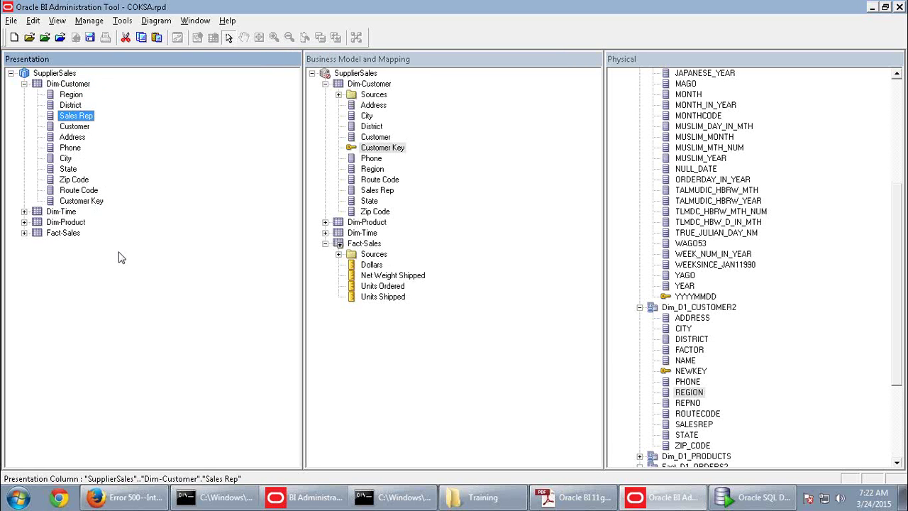
Read further down the activity guide, then return to the repository
key("alt+Tab")
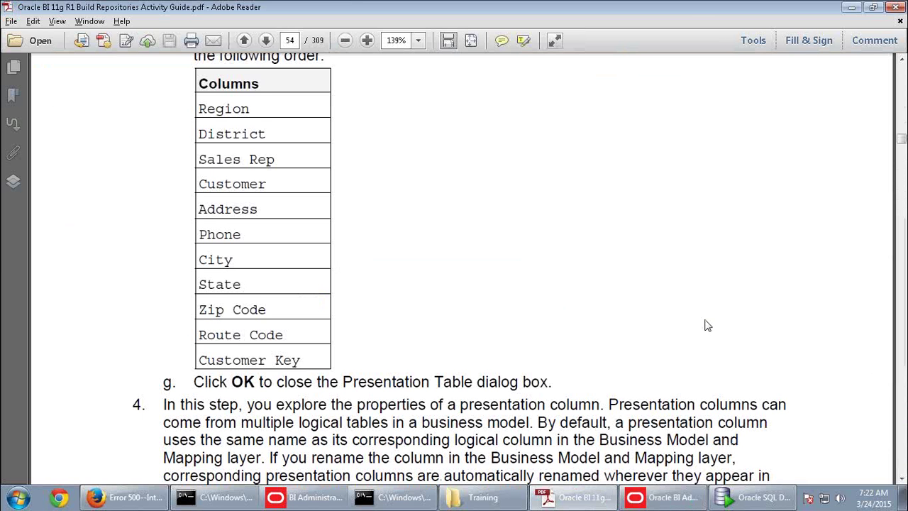
scroll(705, 324, "down", 5)
scroll(706, 321, "down", 10)
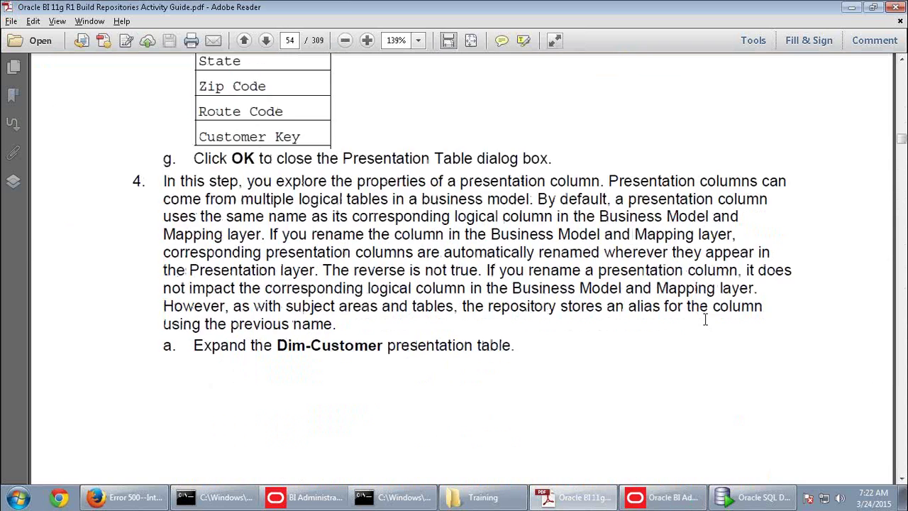
scroll(706, 325, "down", 8)
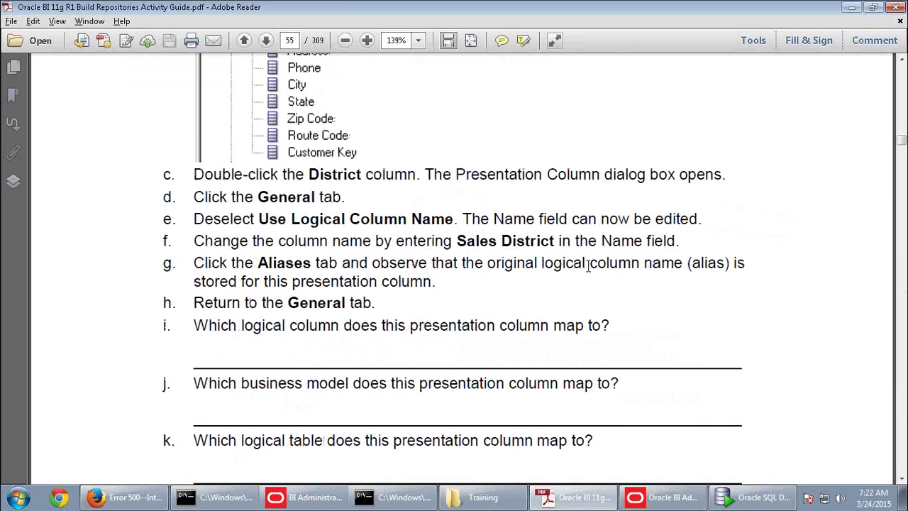
key("alt+Tab")
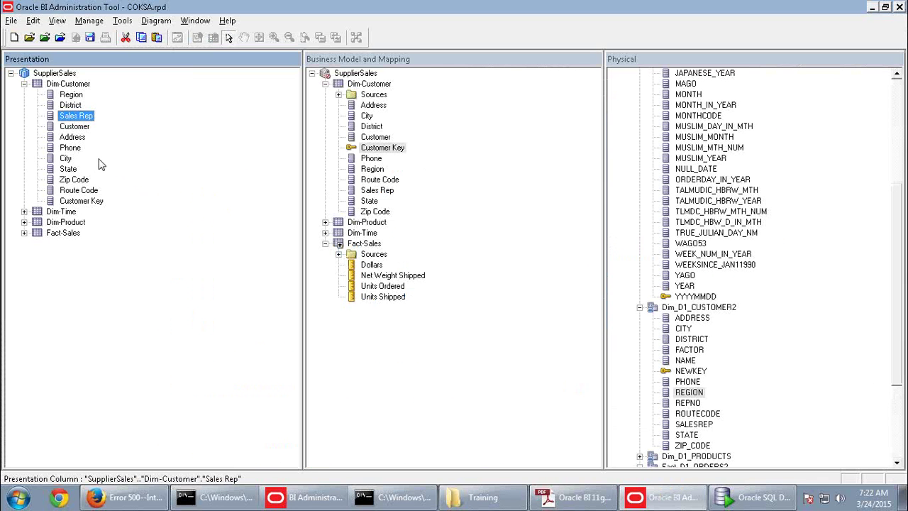
Turn off Use Logical Column Name and rename the District presentation column to Sales District
double_click(67, 107)
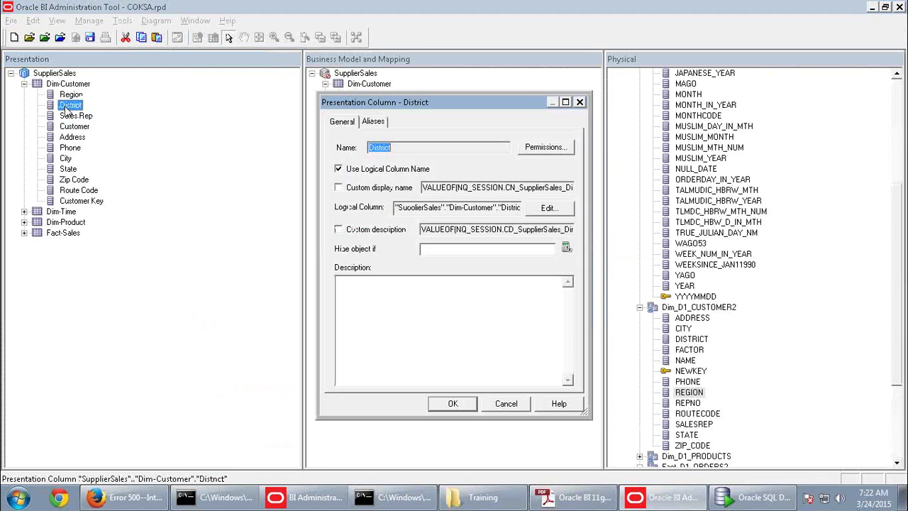
left_click(373, 122)
left_click(349, 124)
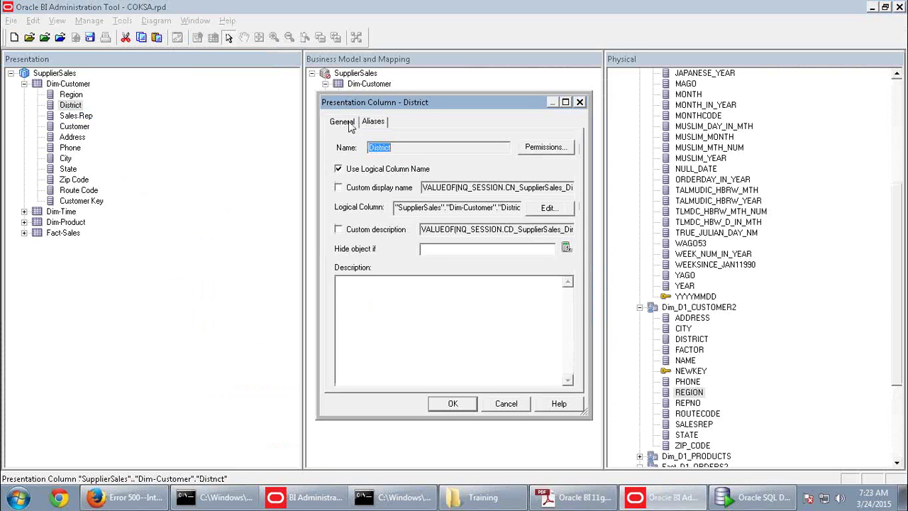
left_click(340, 170)
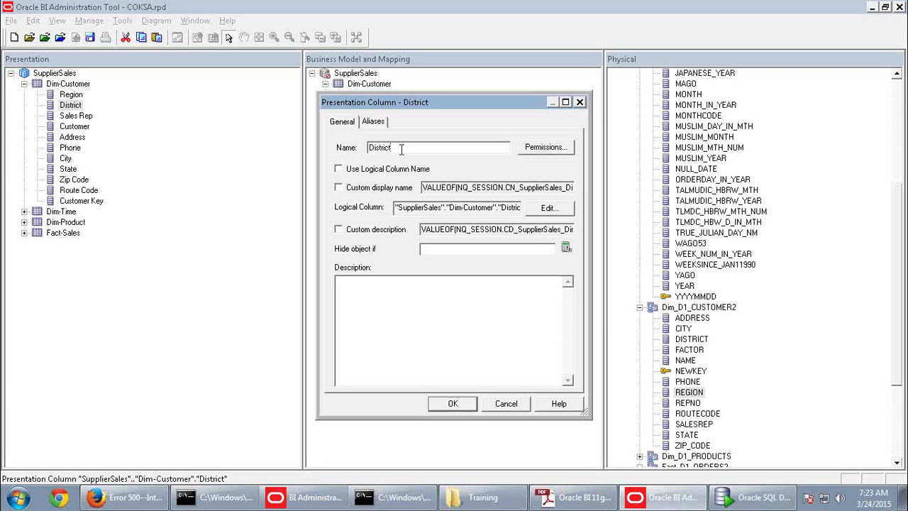
left_click(373, 122)
left_click(348, 122)
left_click(392, 147)
type("Sales")
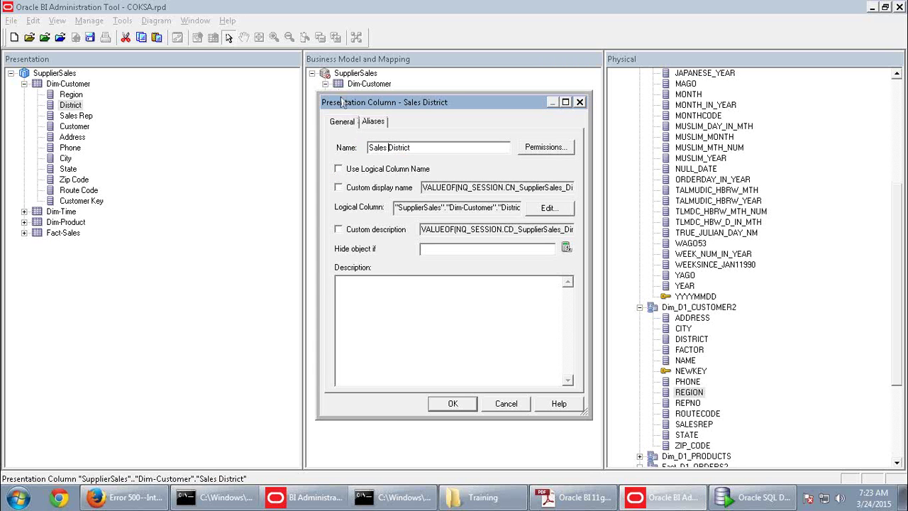
left_click(465, 405)
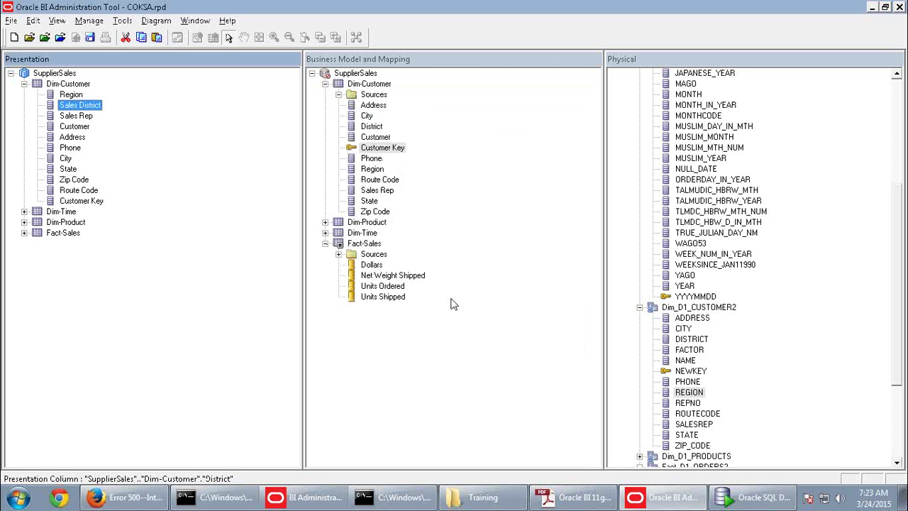
Revert Sales District to the logical column name District
double_click(92, 107)
left_click(359, 124)
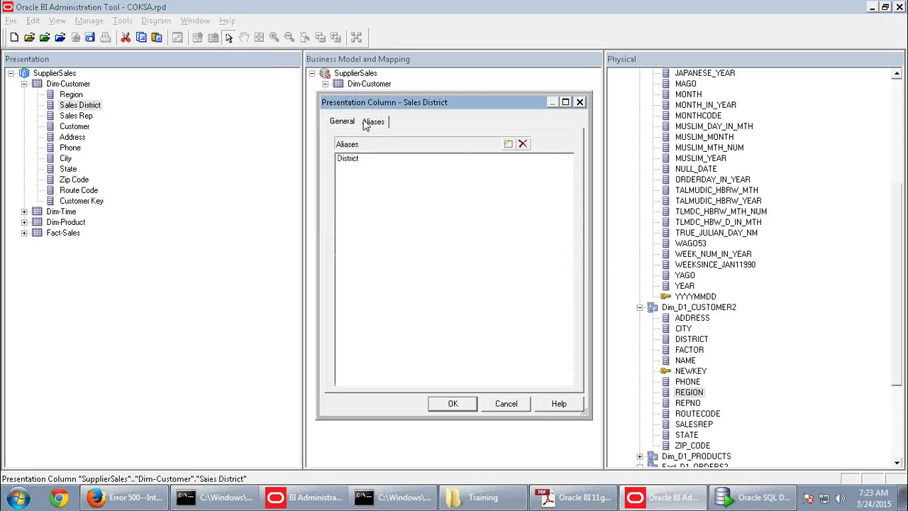
left_click(359, 161)
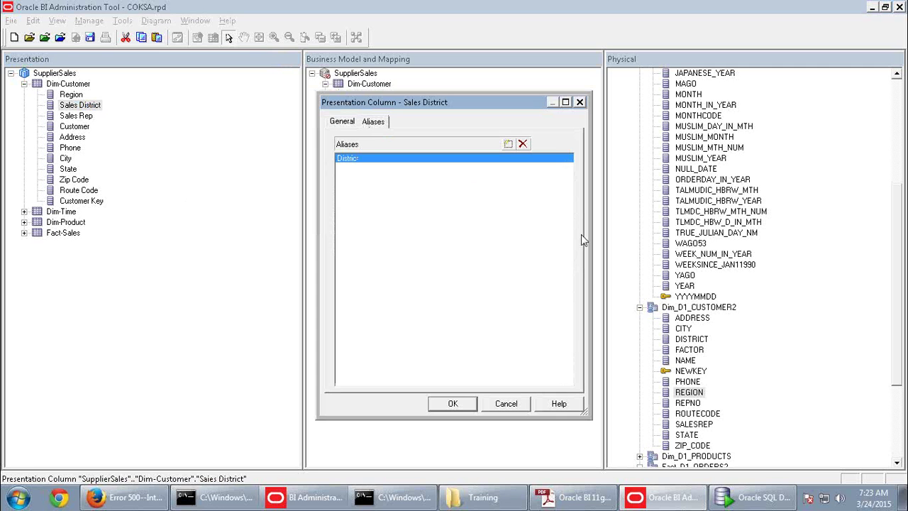
left_click(345, 125)
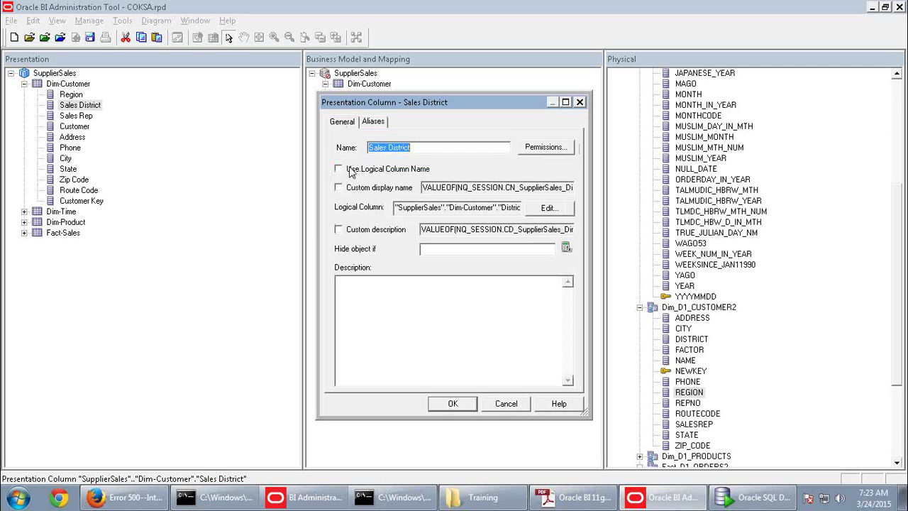
left_click(351, 172)
left_click(370, 125)
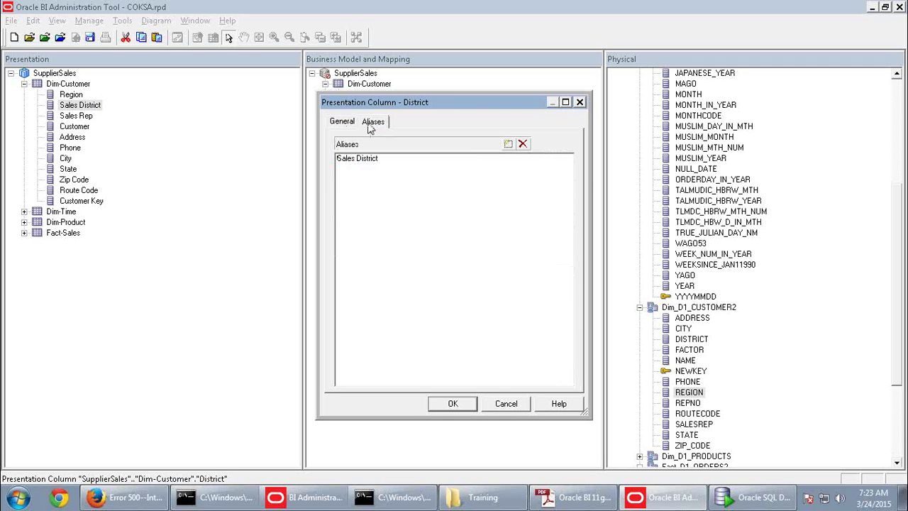
left_click(458, 403)
Delete the leftover Sales District alias from the District column's Aliases
double_click(77, 106)
left_click(384, 158)
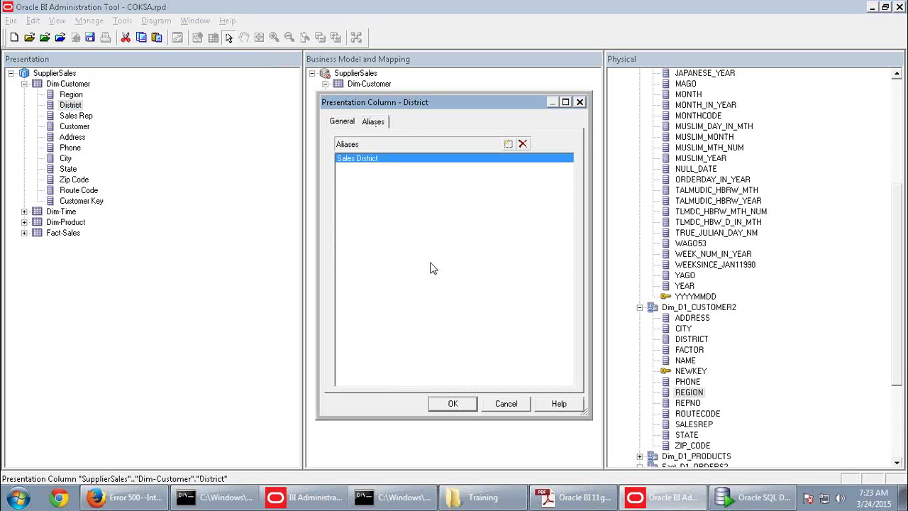
left_click(523, 144)
left_click(471, 402)
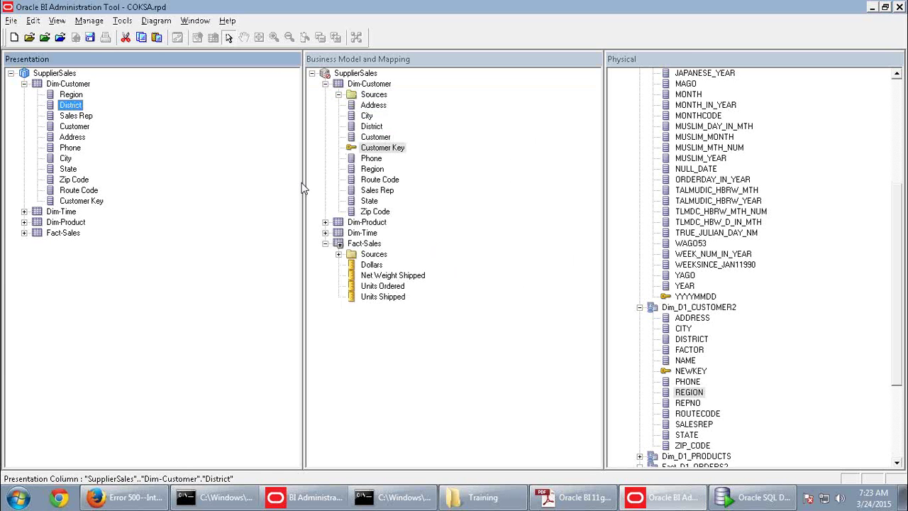
Read the next steps in the activity guide, then return to the repository
key("alt+Tab")
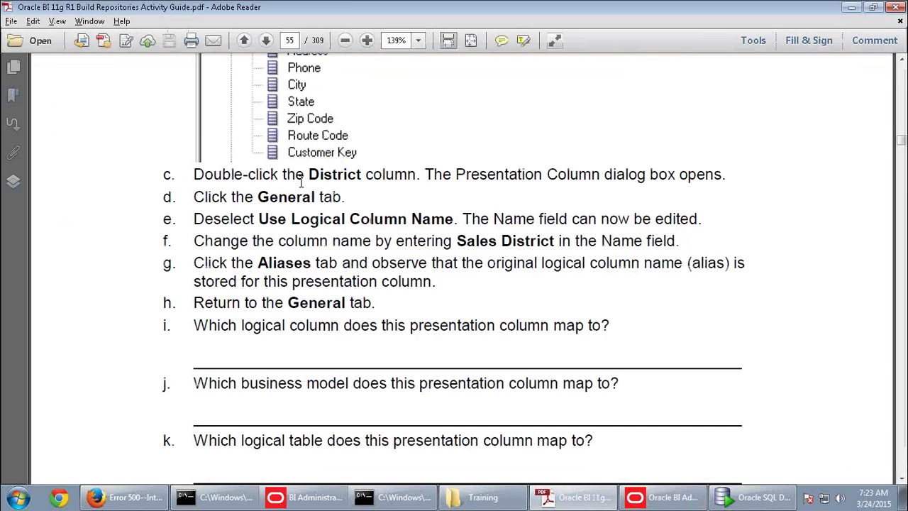
scroll(317, 206, "down", 3)
scroll(317, 206, "down", 15)
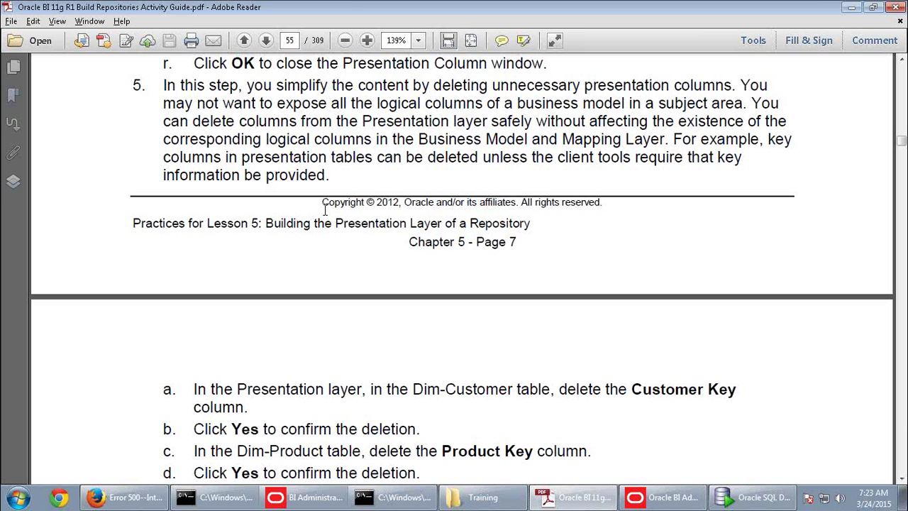
scroll(349, 226, "down", 5)
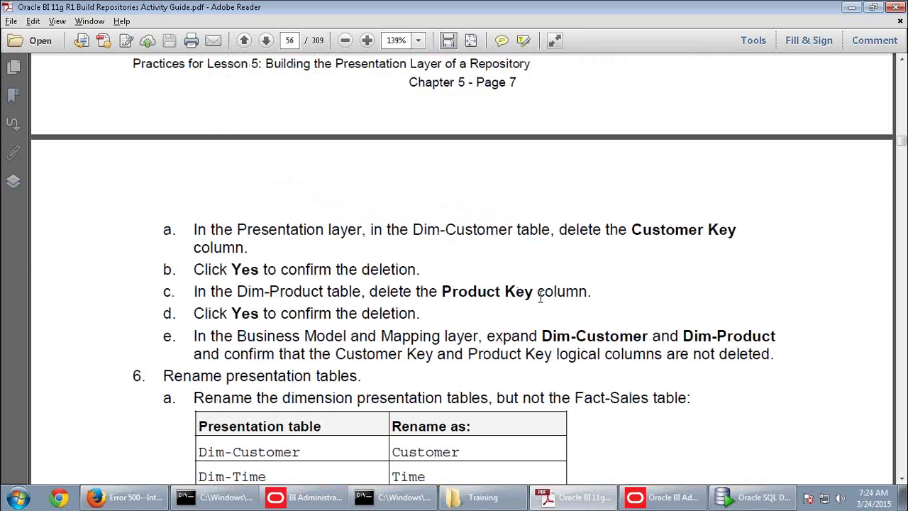
key("alt+Tab")
Delete Customer Key from the Dim-Customer presentation table and expand Dim-Product
left_click(81, 201)
right_click(76, 205)
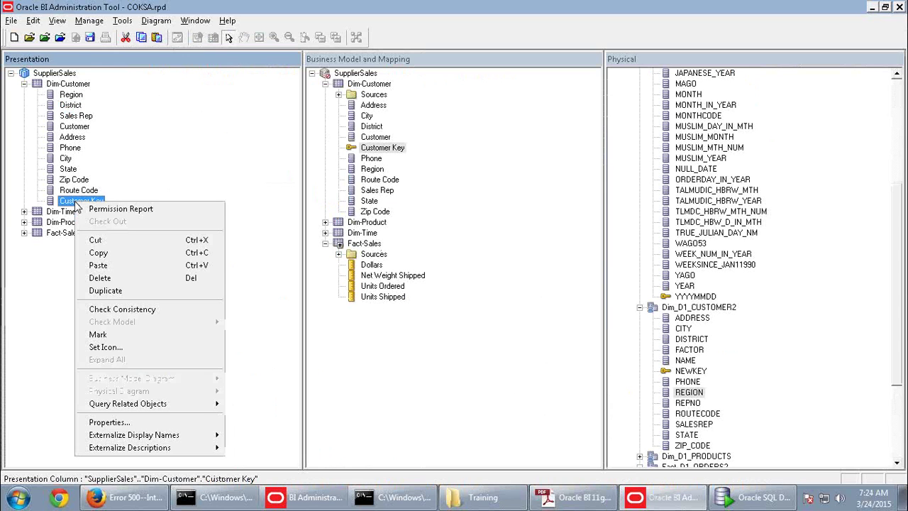
left_click(138, 277)
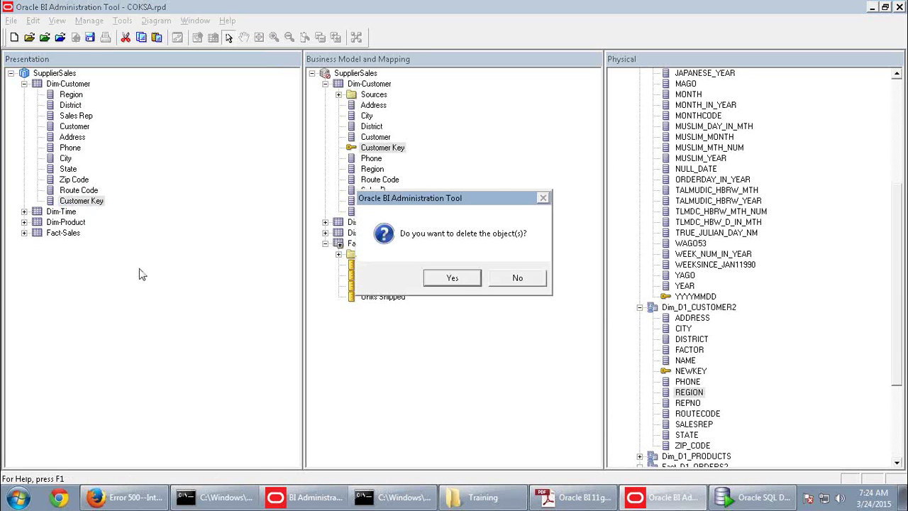
left_click(458, 277)
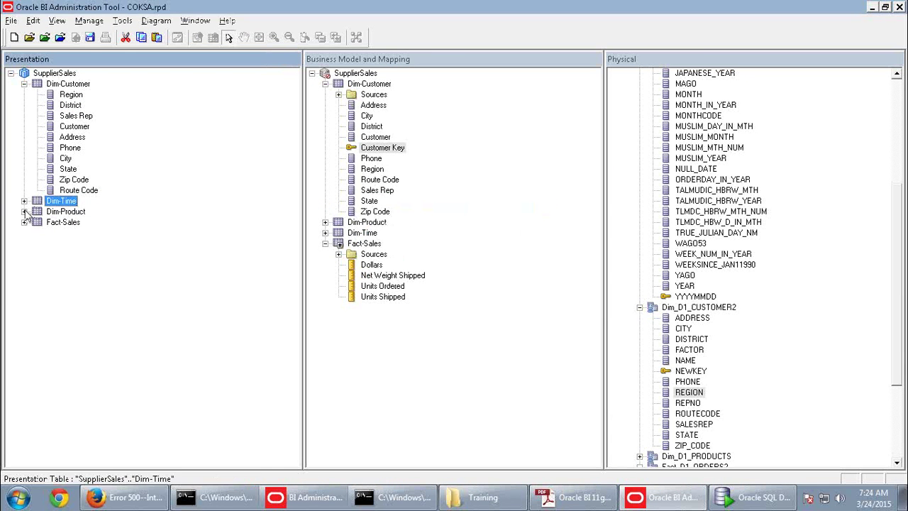
left_click(24, 212)
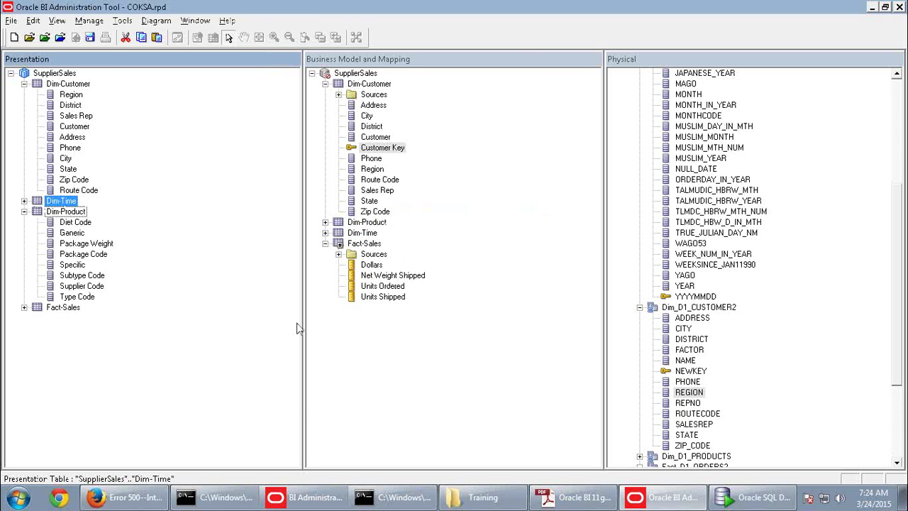
Scroll the guide to step 6 on renaming tables and highlight the new name Customer
key("alt+Tab")
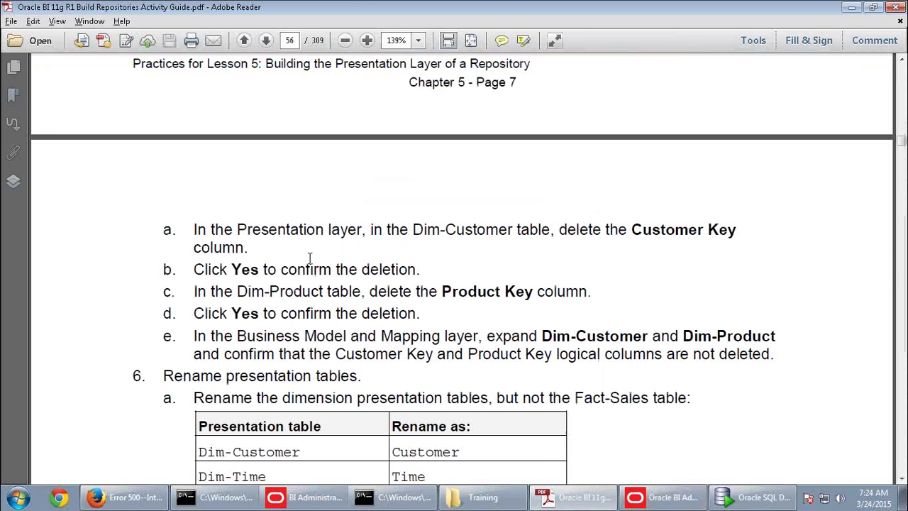
scroll(312, 259, "down", 5)
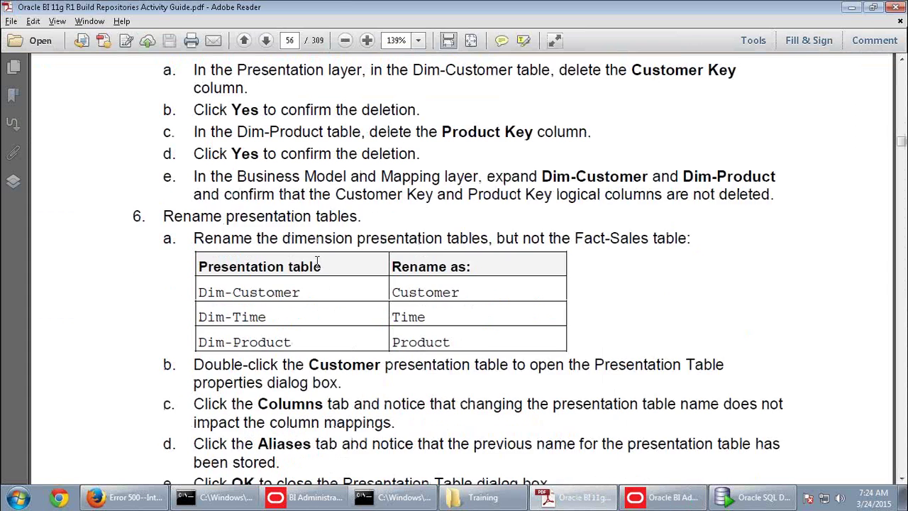
scroll(317, 261, "down", 3)
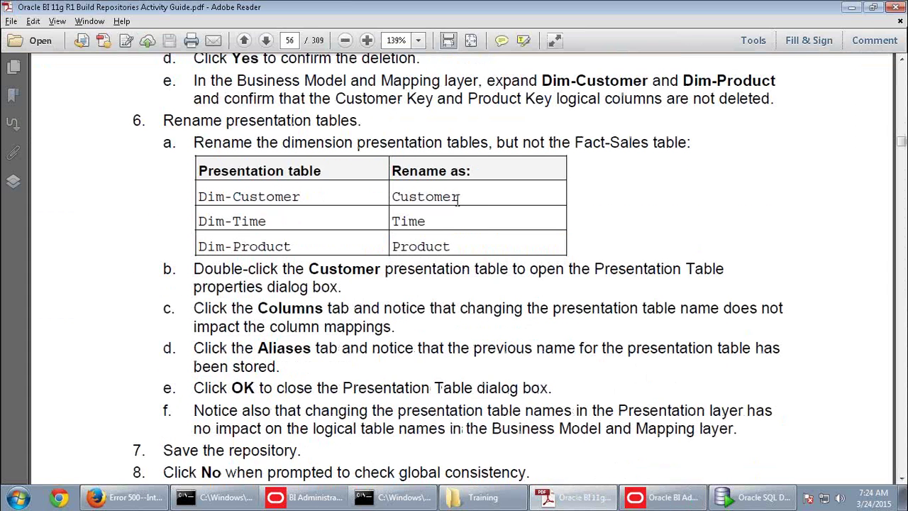
left_click_drag(463, 196, 395, 197)
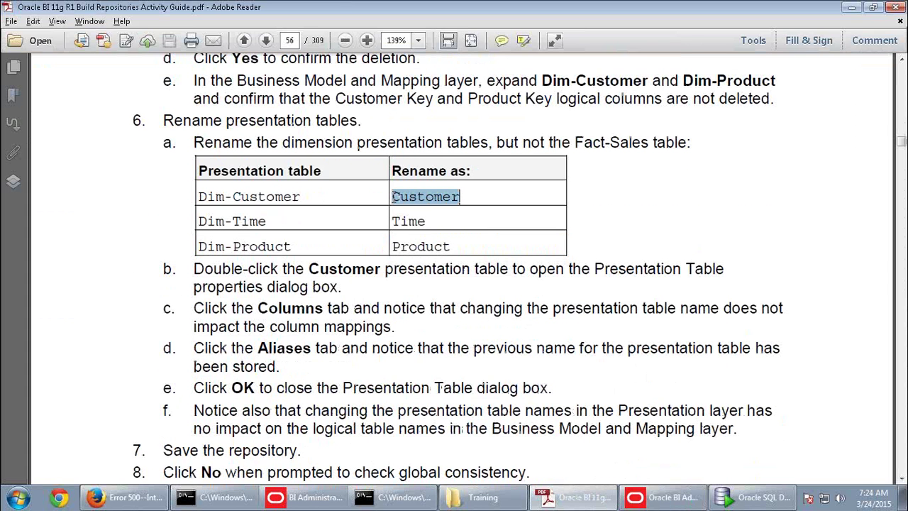
Rename the Dim-Customer presentation table to Customer
key("alt+Tab")
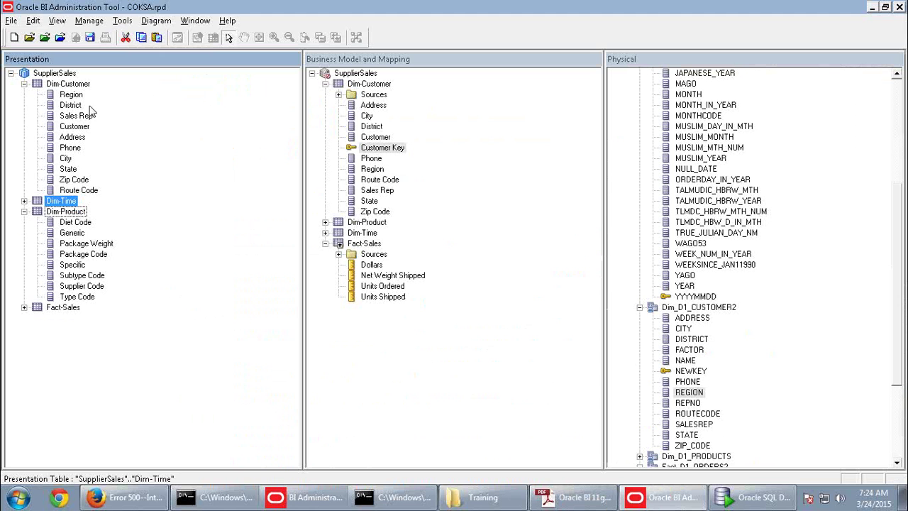
left_click(78, 85)
right_click(78, 85)
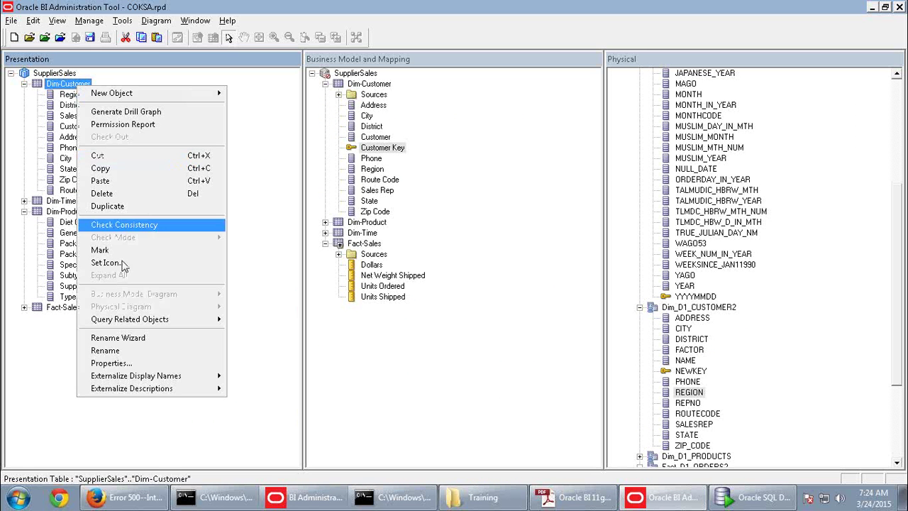
left_click(117, 353)
type("Customer")
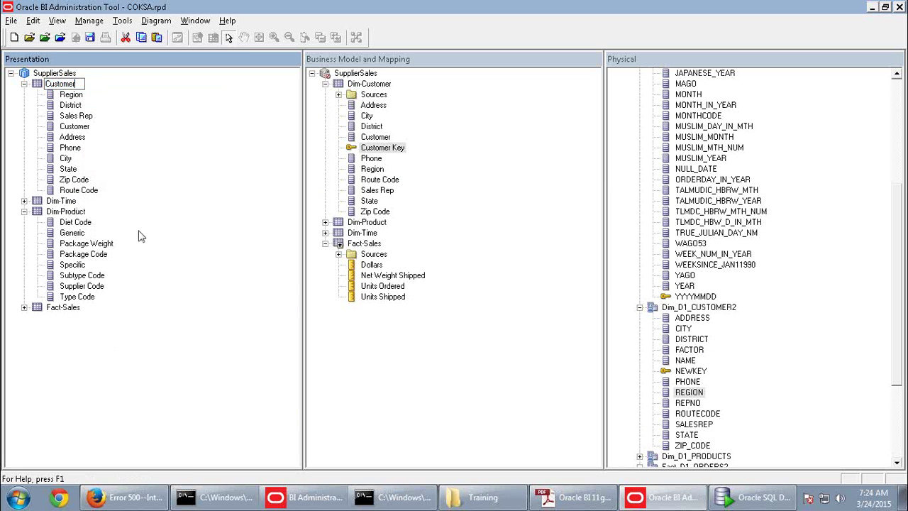
left_click(74, 96)
Copy 'Time' from the guide and rename the Dim-Time presentation table to Time
key("alt+Tab")
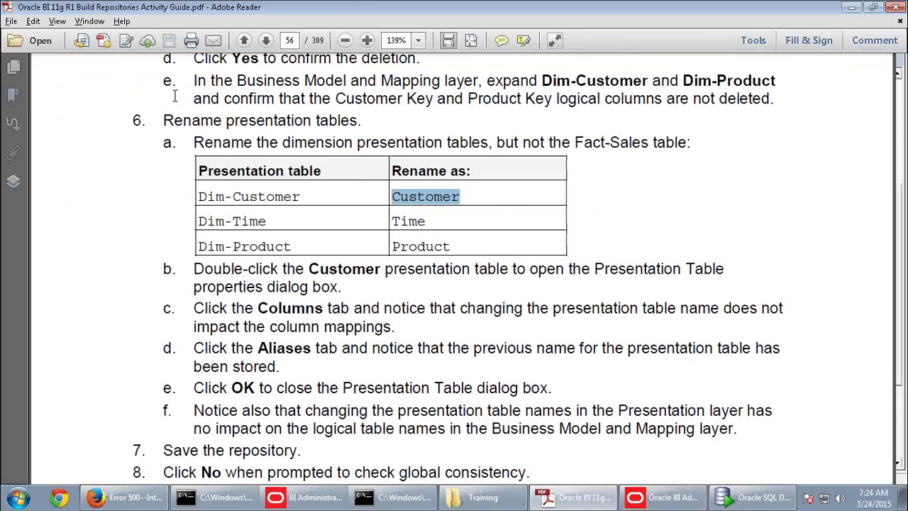
left_click_drag(429, 221, 392, 223)
key("ctrl+c")
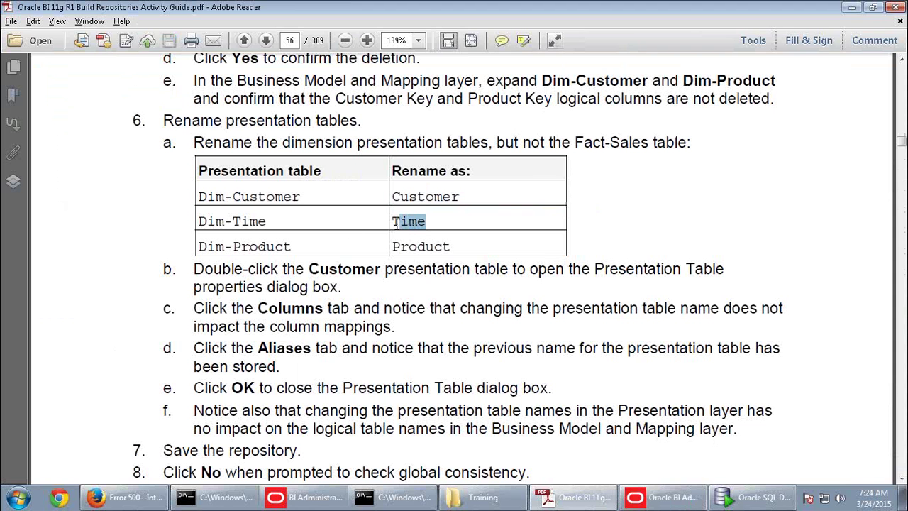
key("alt+Tab")
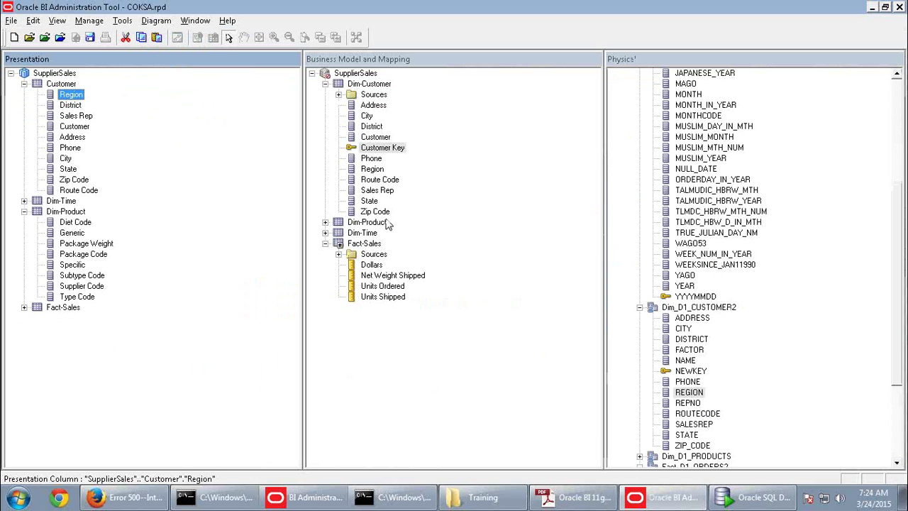
left_click(63, 201)
right_click(66, 202)
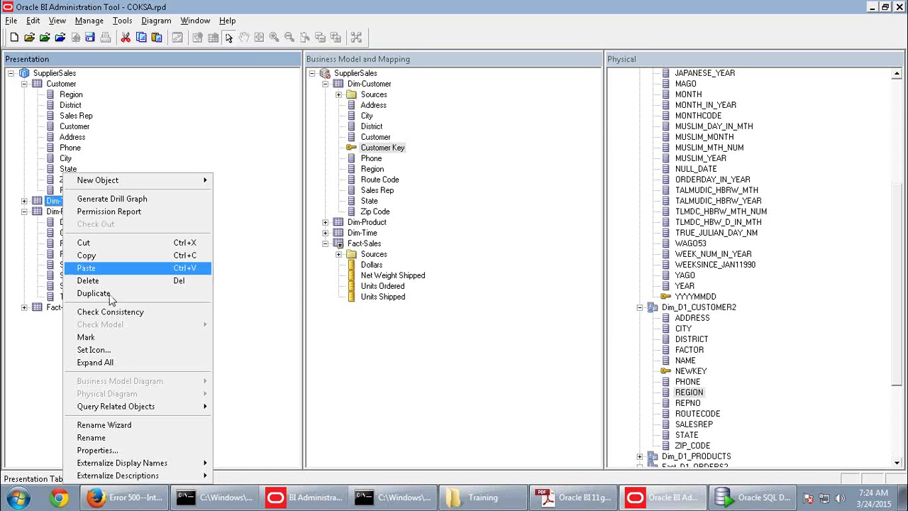
left_click(107, 437)
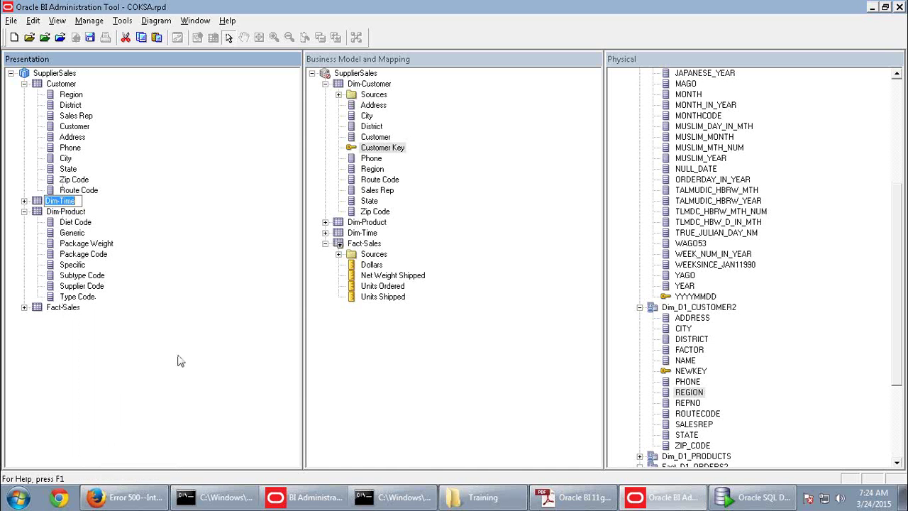
key("ctrl+v")
key("Return")
Copy 'Product' from the guide and rename the Dim-Product presentation table to Product
key("alt+Tab")
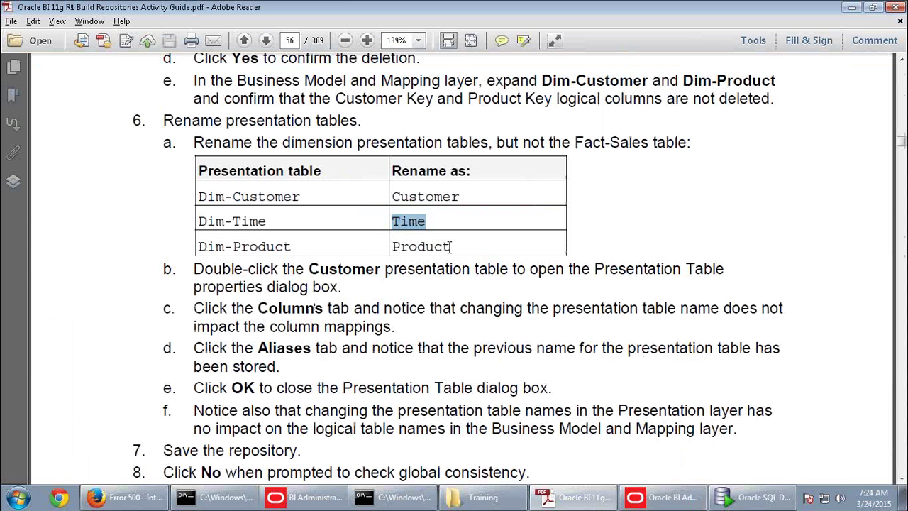
left_click_drag(450, 246, 393, 248)
key("ctrl+c")
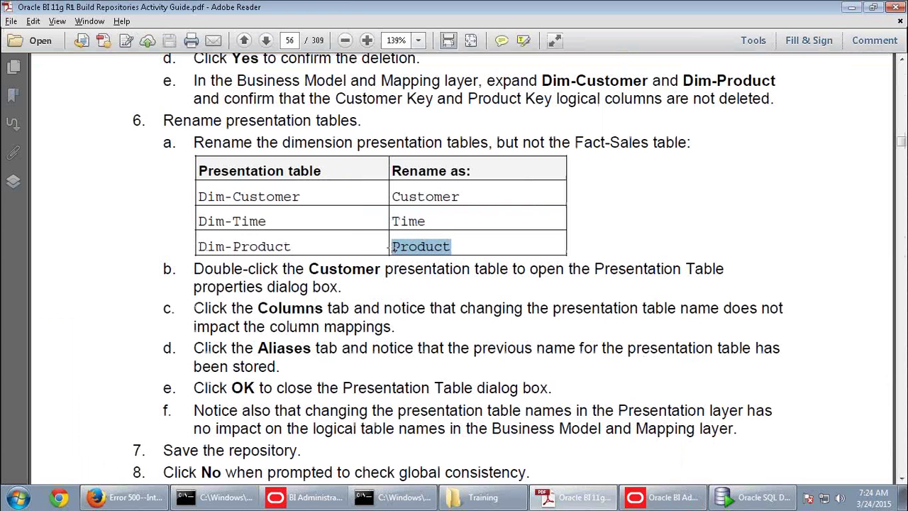
key("alt+Tab")
right_click(60, 211)
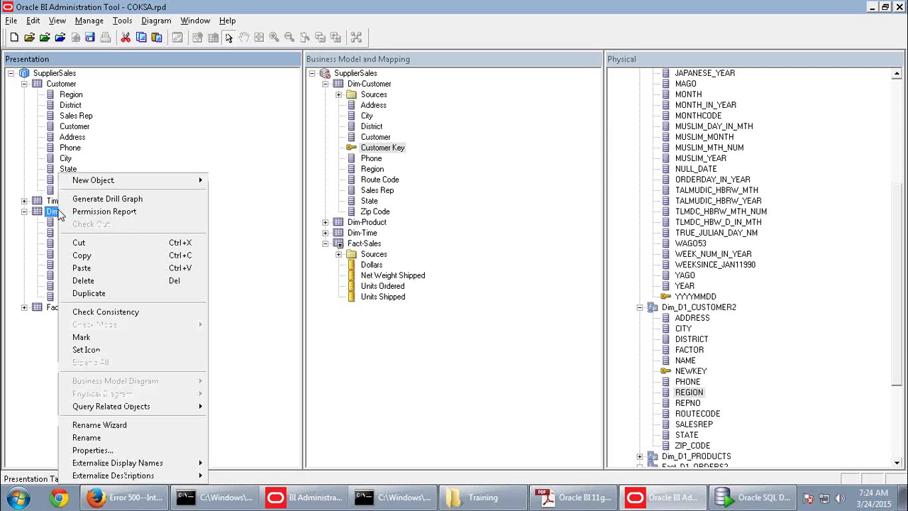
left_click(97, 437)
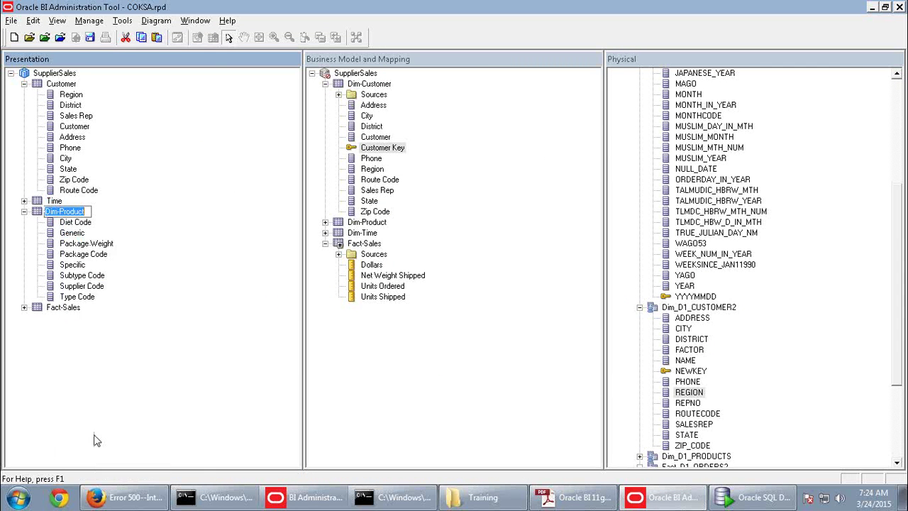
key("ctrl+v")
left_click(84, 224)
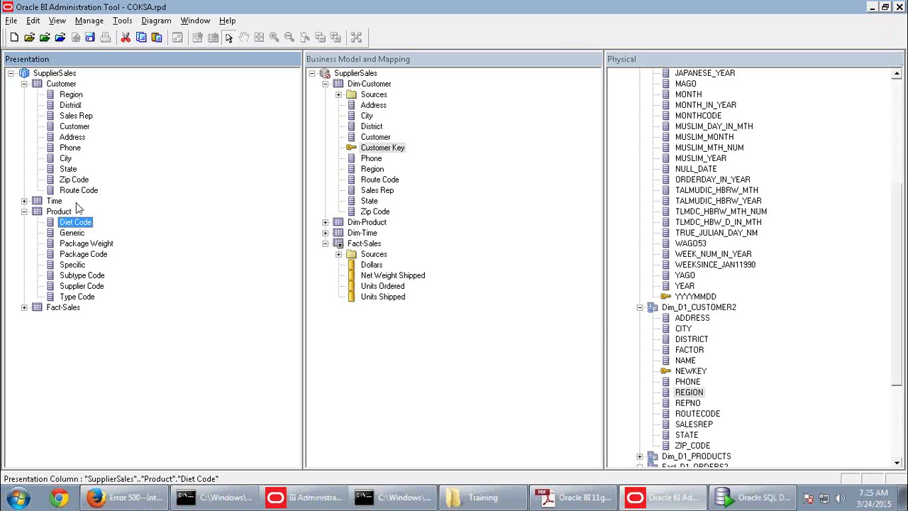
Read further in the guide, then save the repository without the global consistency check
key("alt+Tab")
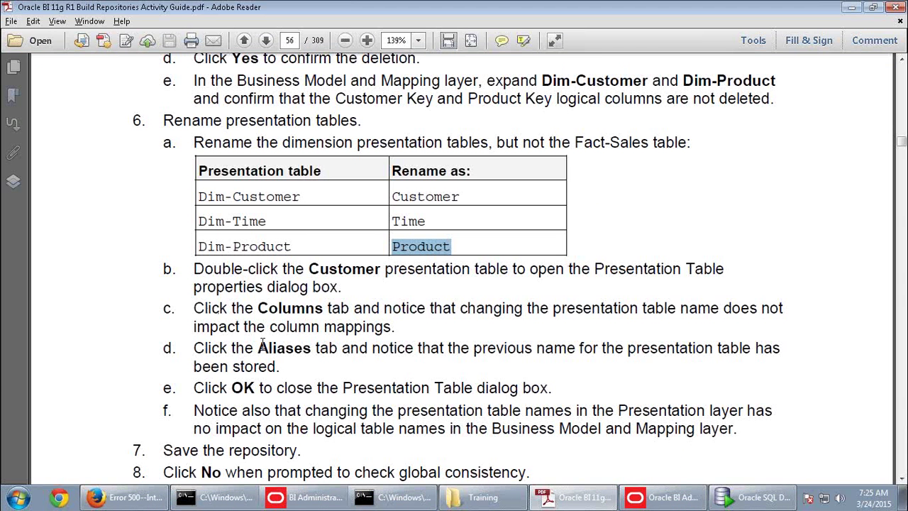
scroll(262, 345, "down", 1)
scroll(263, 346, "down", 10)
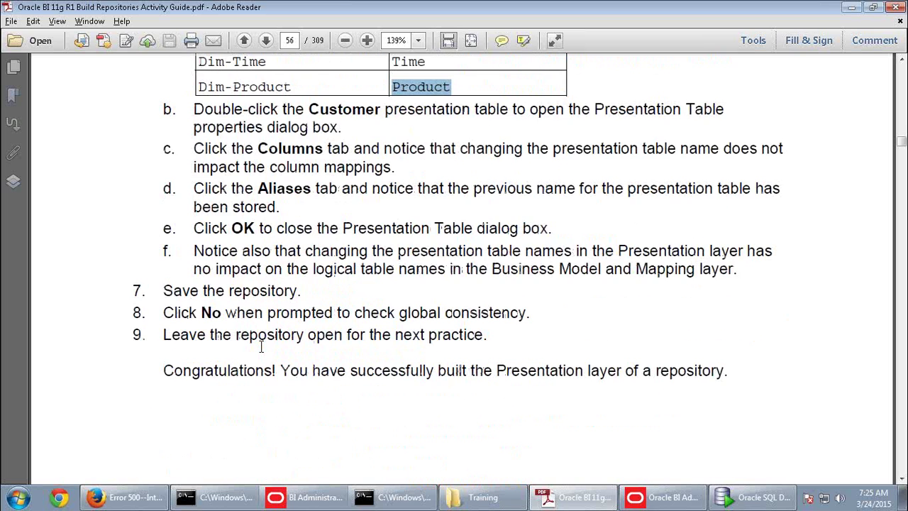
scroll(270, 361, "down", 20)
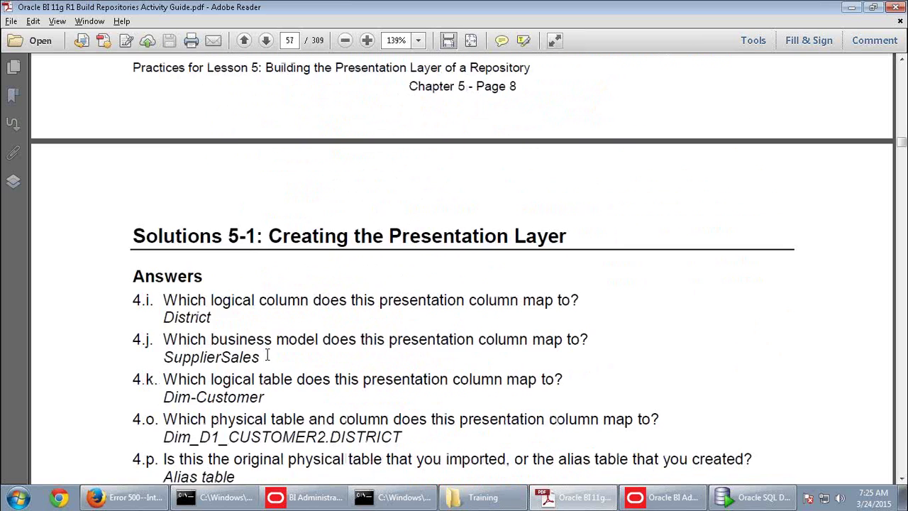
scroll(277, 383, "down", 12)
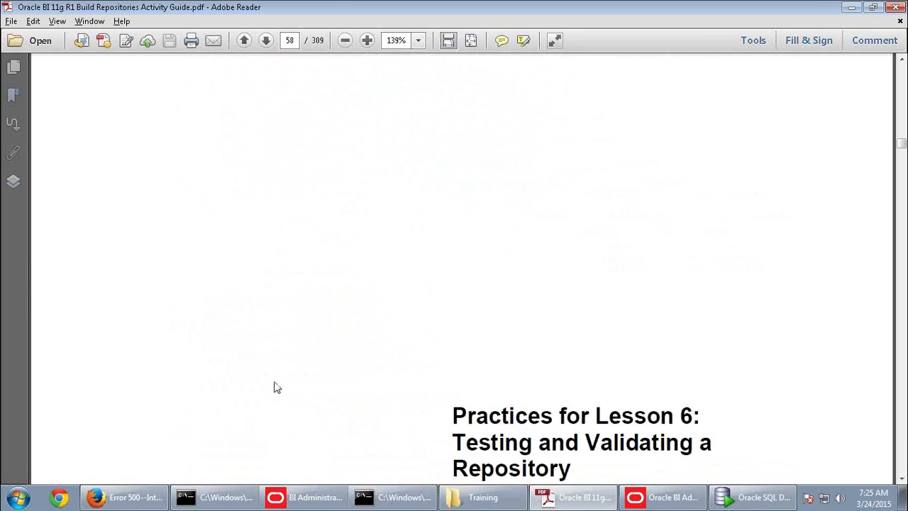
key("alt+Tab")
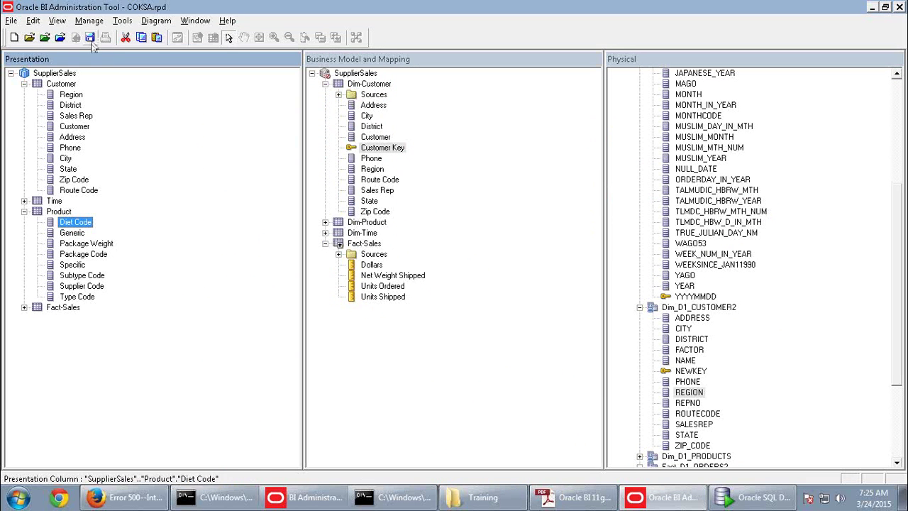
left_click(90, 36)
left_click(471, 283)
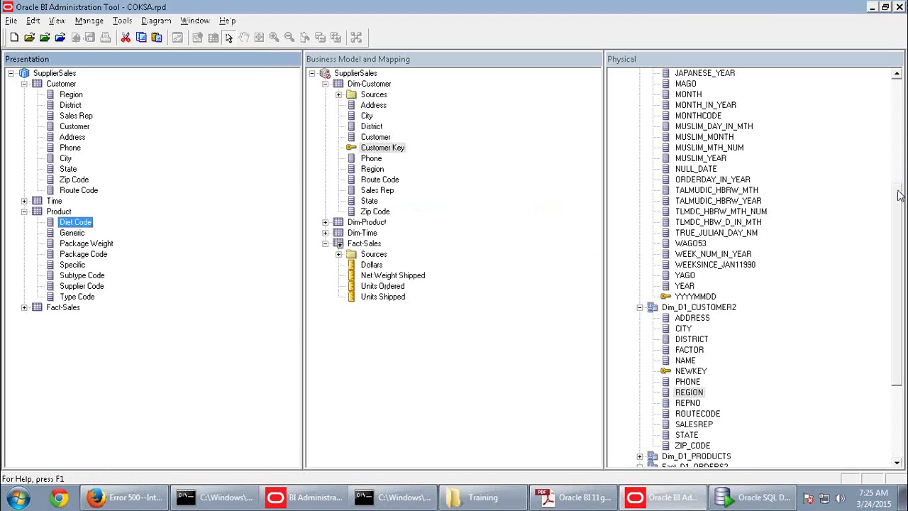
Collapse Dim_D1_CALENDAR2, SUPPLIER2, ORCL and the SupplierSales business model trees
left_click_drag(901, 196, 900, 85)
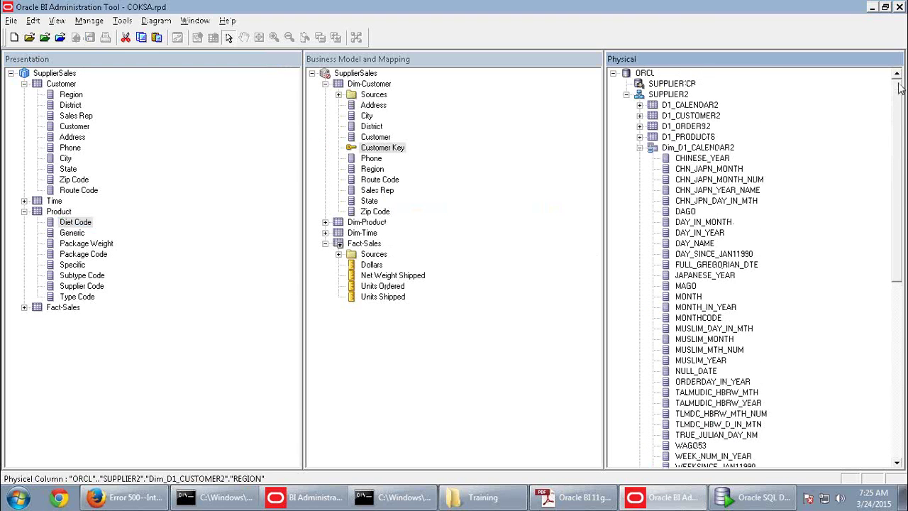
left_click(640, 147)
left_click(626, 95)
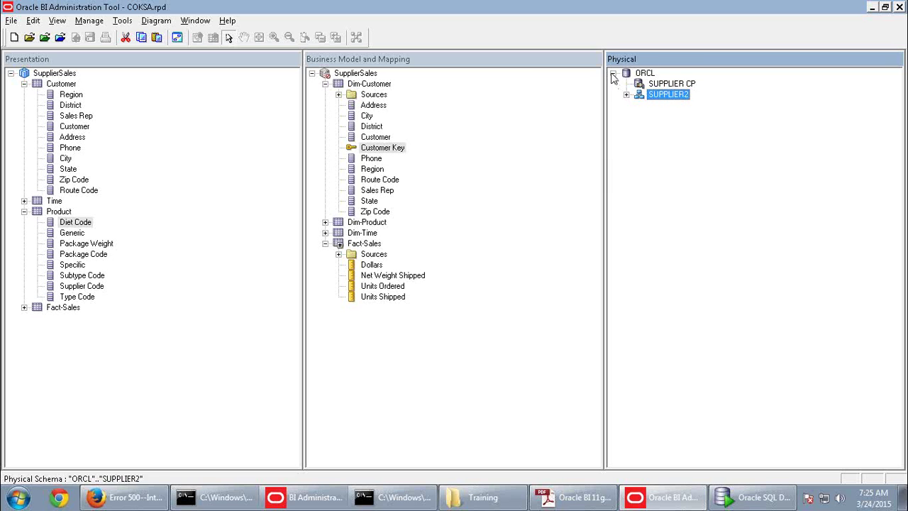
left_click(613, 73)
left_click(312, 73)
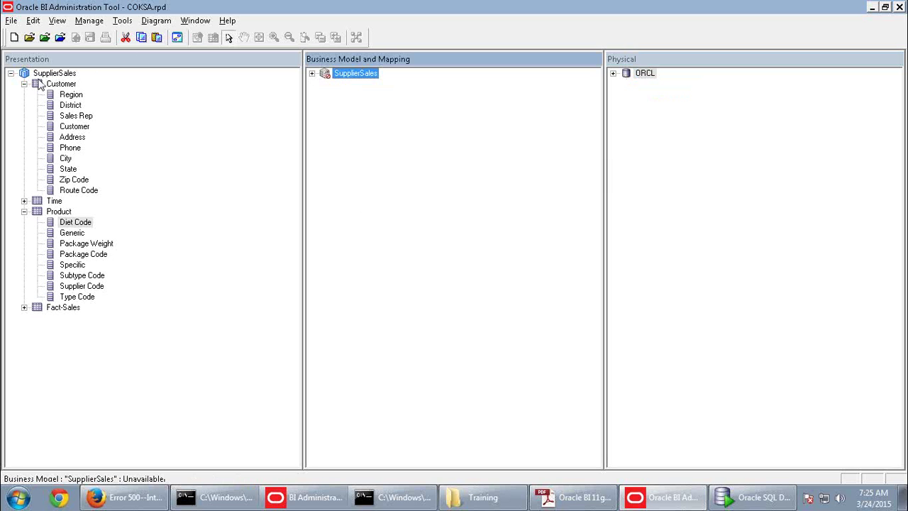
Collapse the SupplierSales node in the Presentation pane
left_click(10, 74)
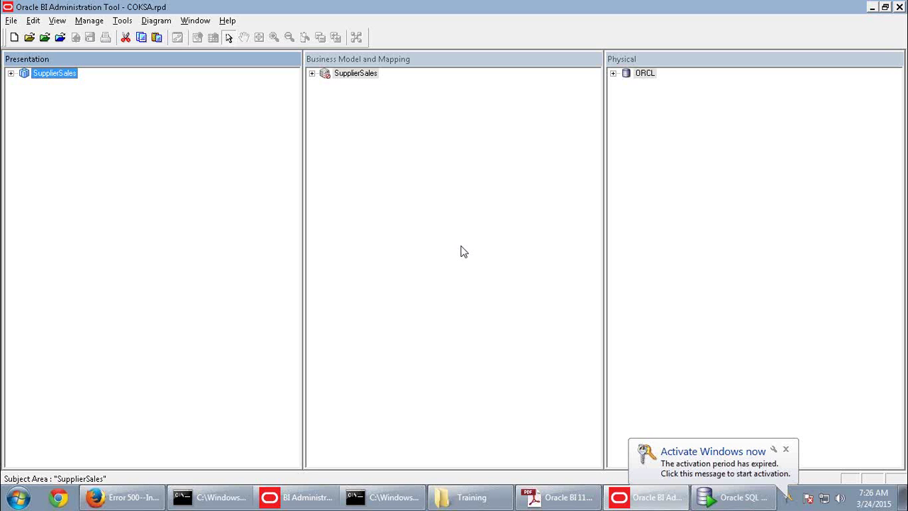
key("alt+Tab")
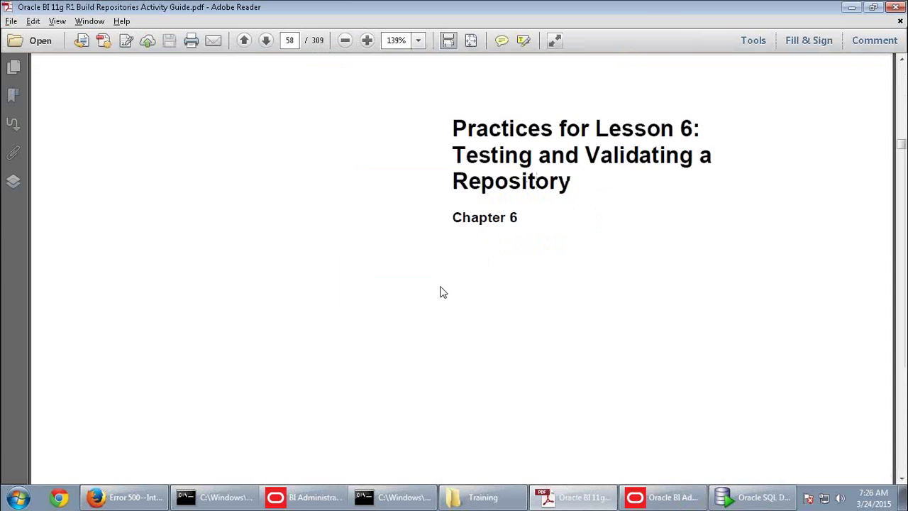
scroll(444, 298, "down", 10)
scroll(447, 319, "down", 13)
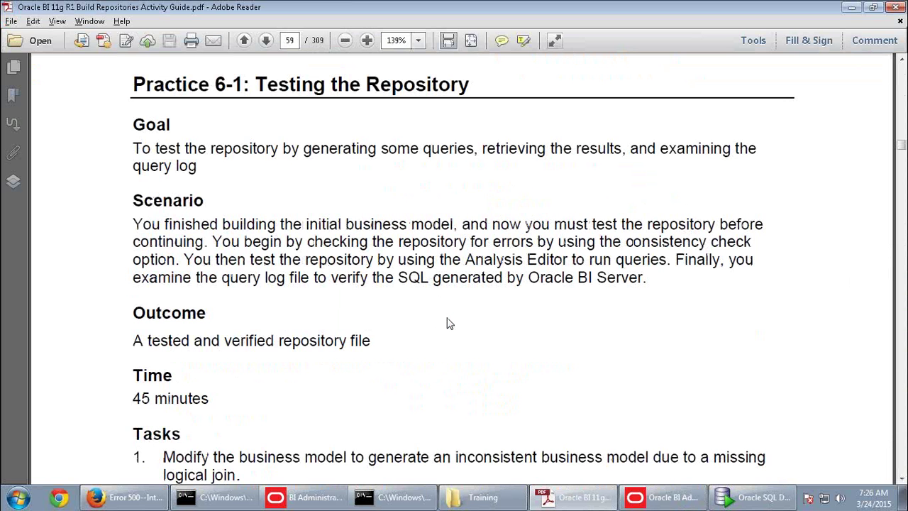
scroll(446, 317, "down", 10)
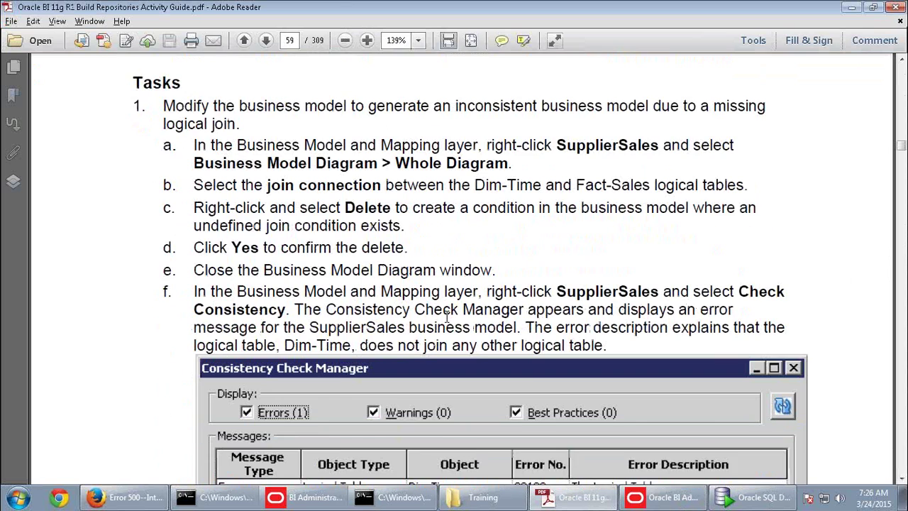
scroll(446, 316, "down", 2)
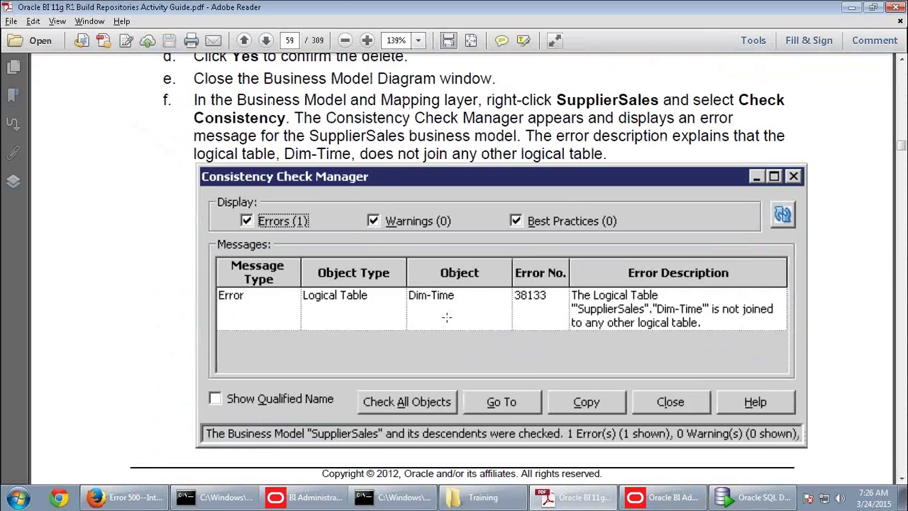
scroll(446, 316, "up", 9)
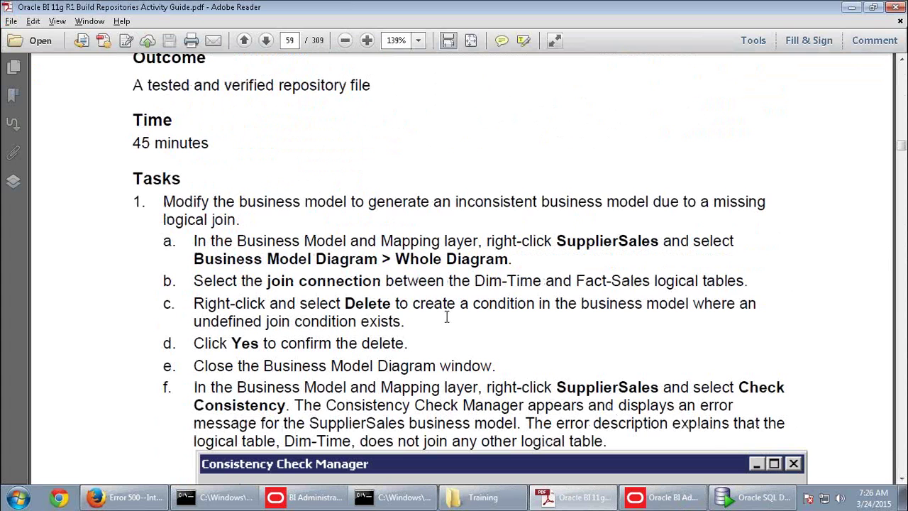
key("alt+Tab")
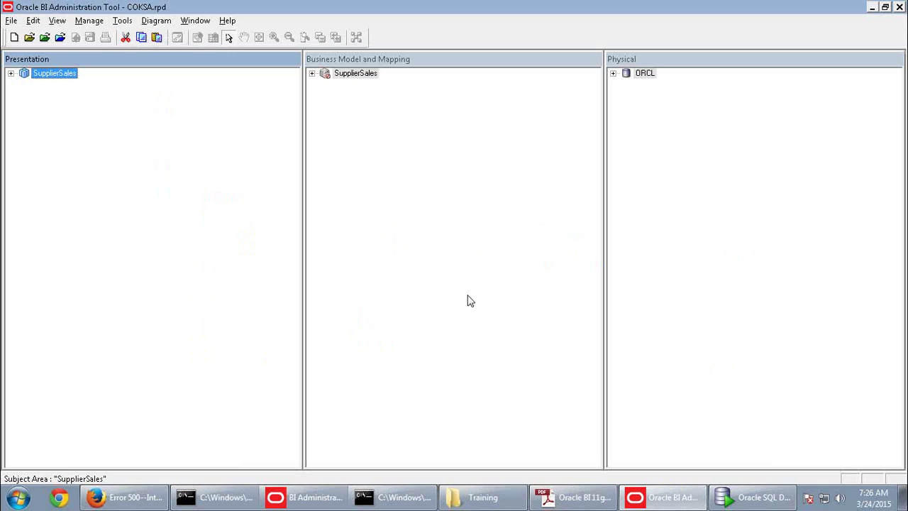
Run Check Global Consistency and mark SupplierSales available for queries
right_click(359, 81)
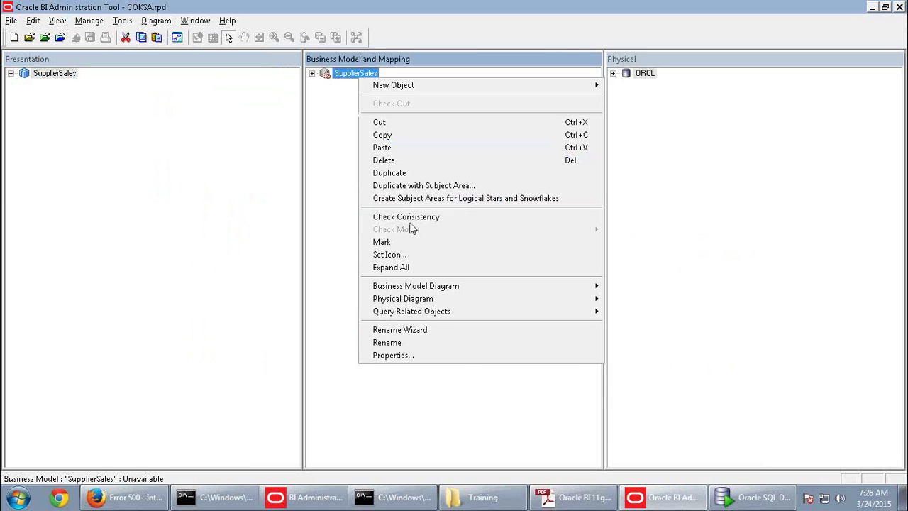
left_click(358, 145)
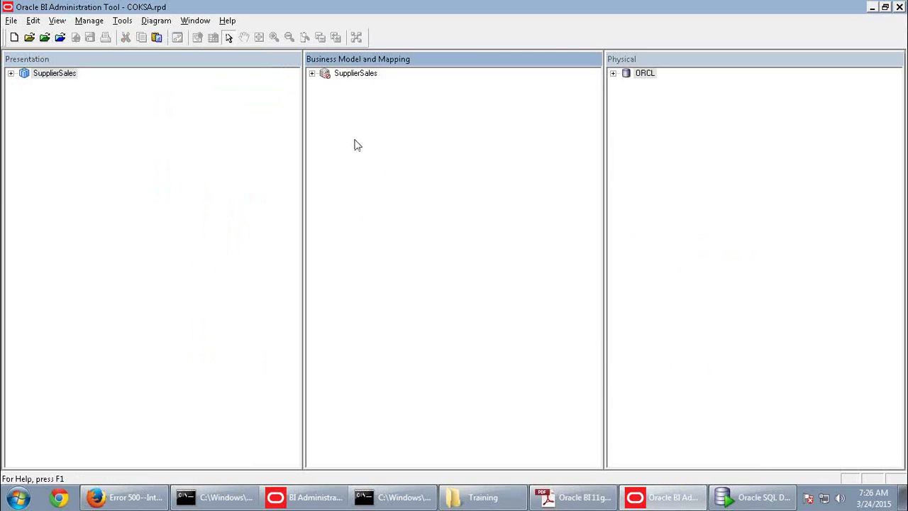
left_click(11, 21)
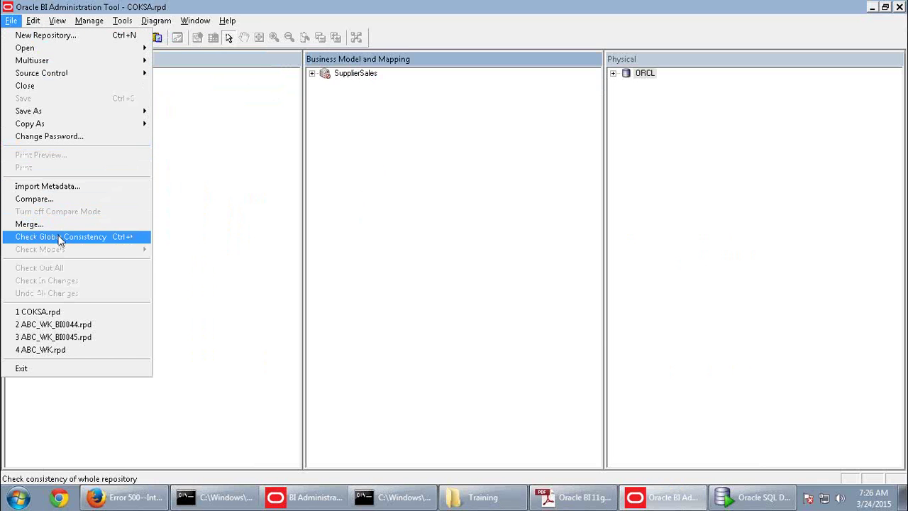
left_click(321, 256)
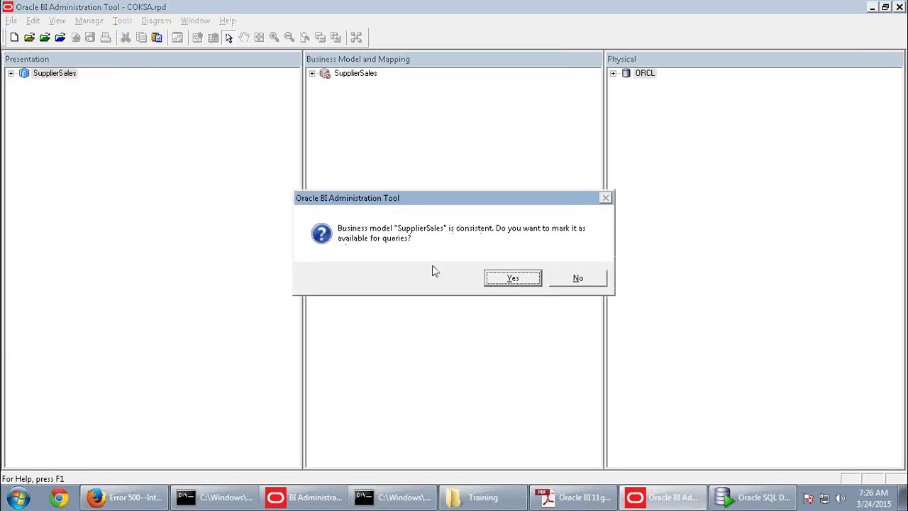
left_click(513, 278)
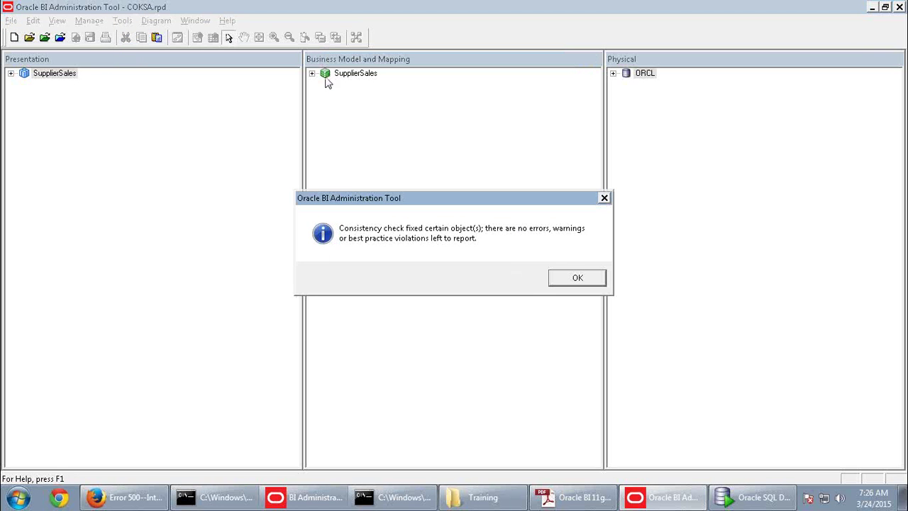
left_click(571, 283)
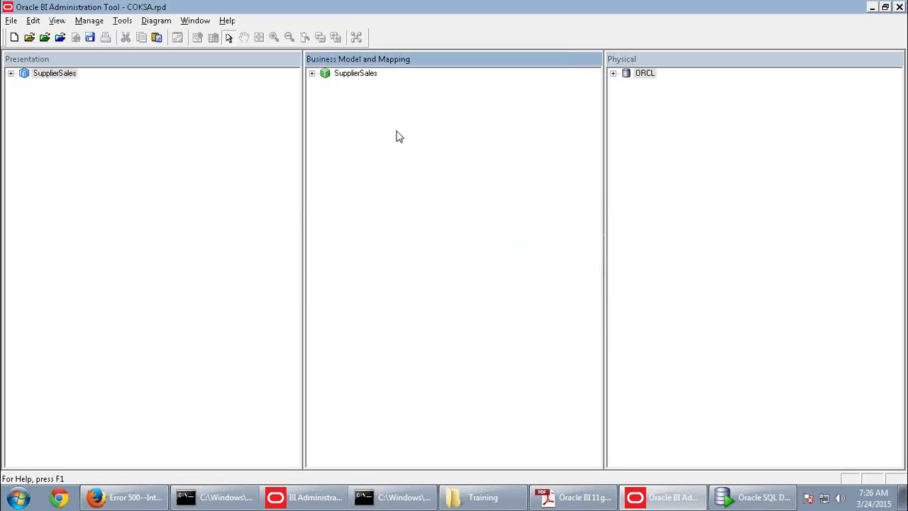
Save the repository, accepting the consistency check before saving
left_click(328, 77)
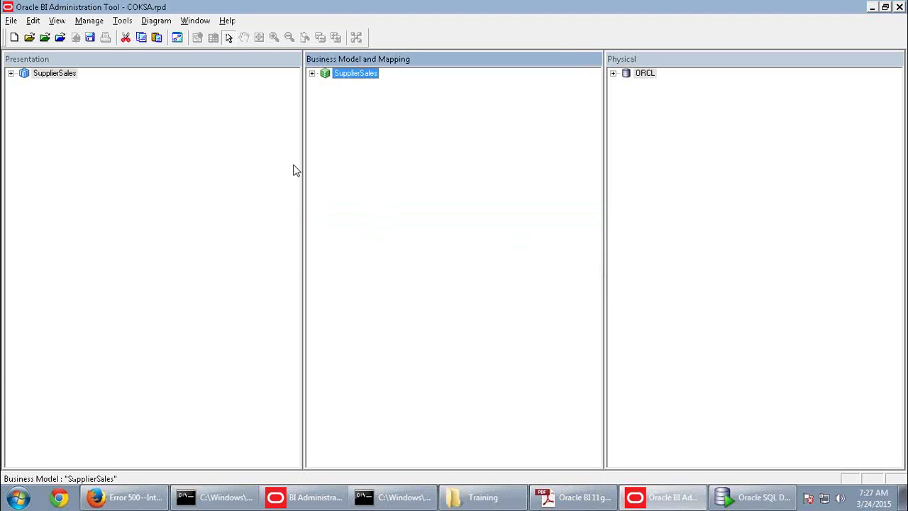
left_click(90, 37)
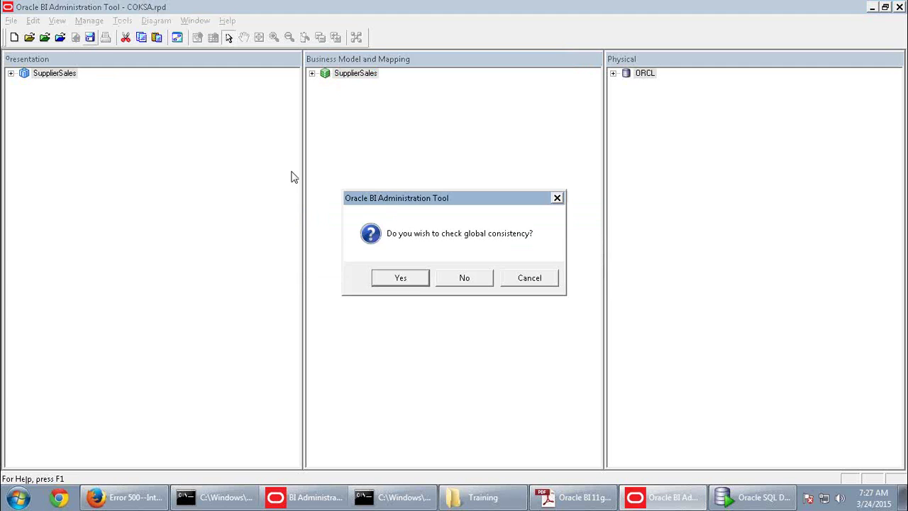
left_click(413, 278)
left_click(575, 279)
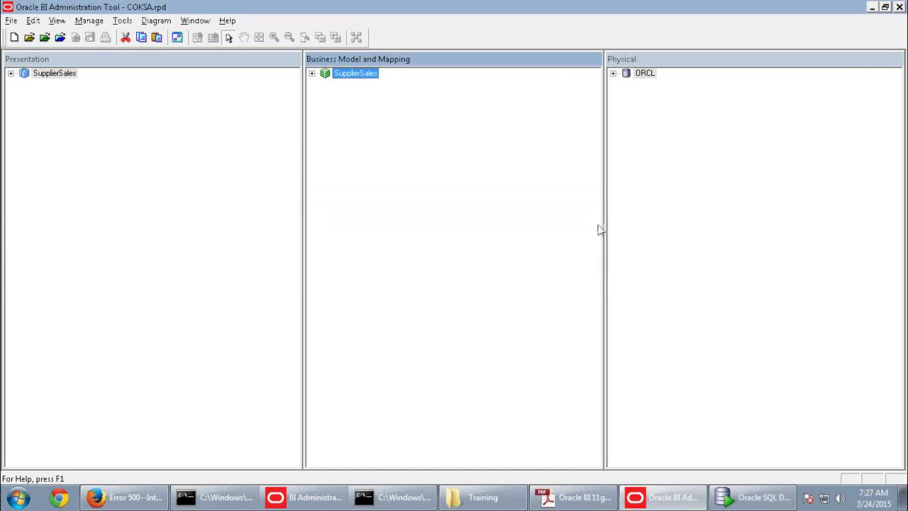
Expand SupplierSales and open its whole business model diagram from Fact-Sales
left_click(311, 73)
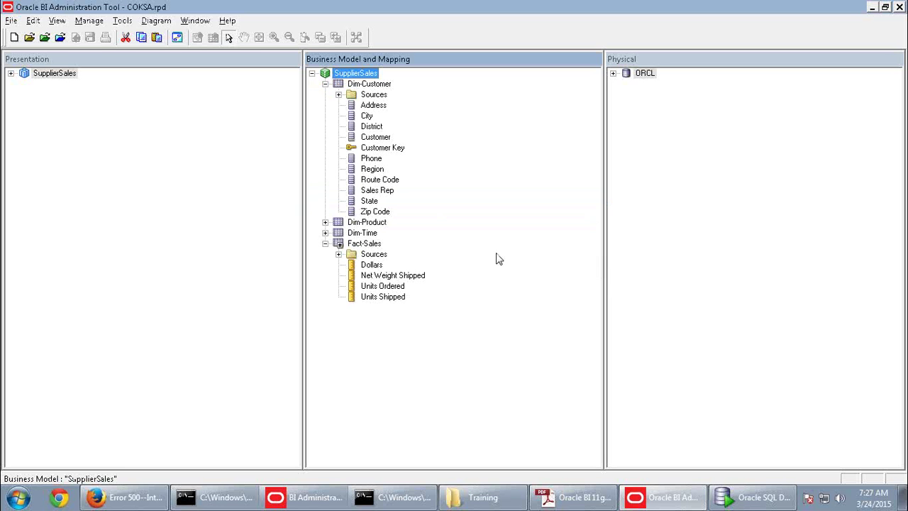
left_click(325, 83)
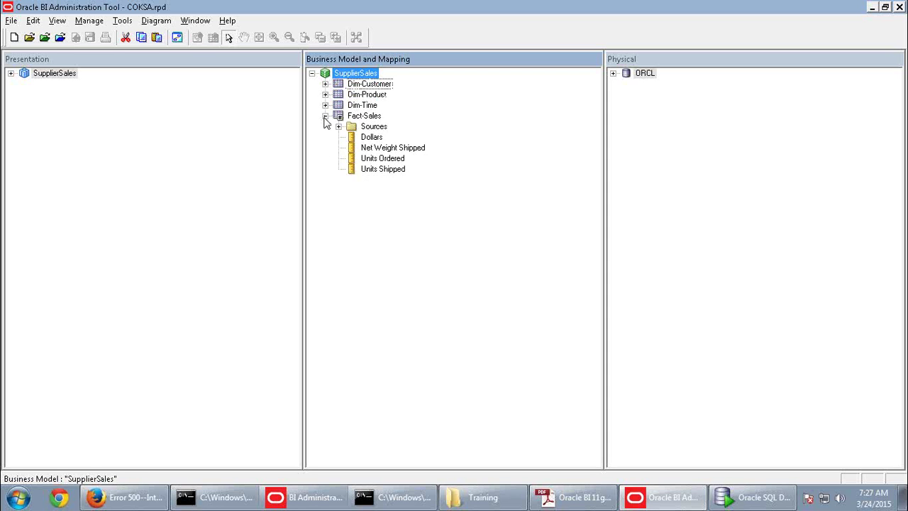
left_click(325, 115)
right_click(355, 117)
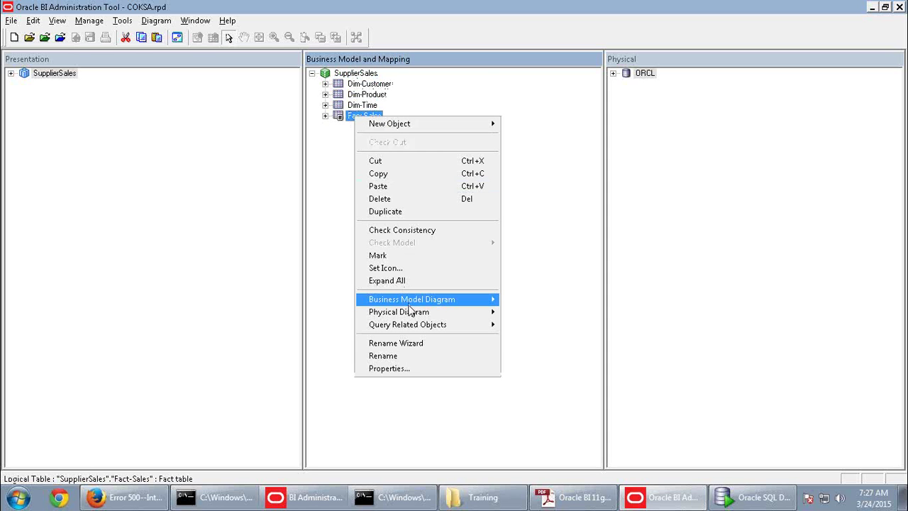
mouse_move(411, 301)
left_click(537, 301)
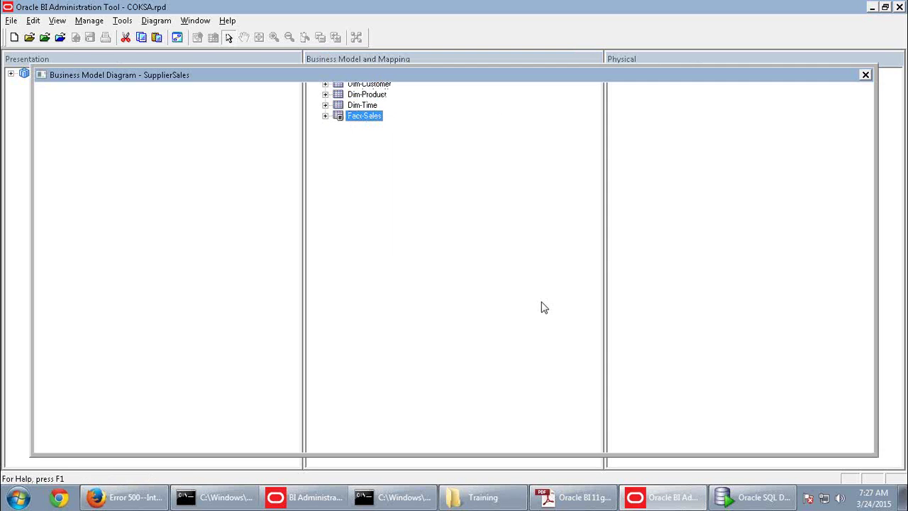
Delete the Fact-Sales to Dim-Customer logical join in the diagram
left_click_drag(484, 193, 472, 237)
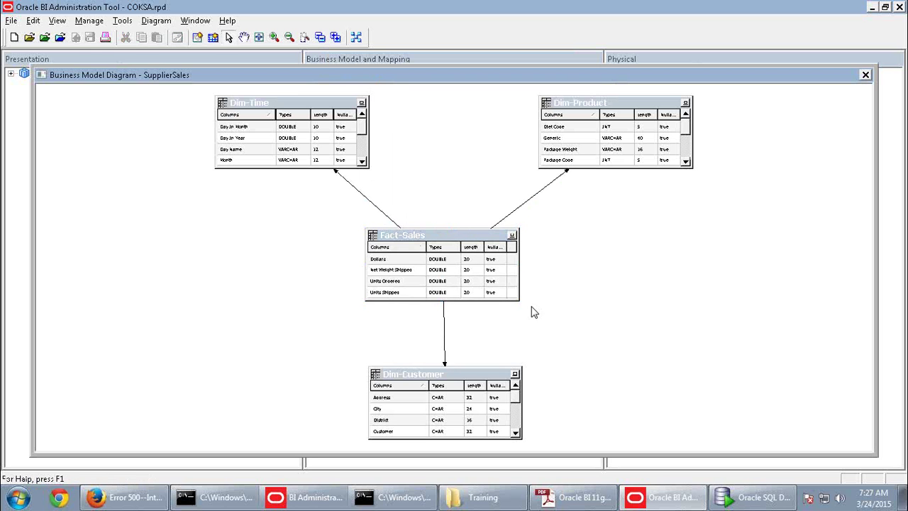
left_click(445, 322)
key("Delete")
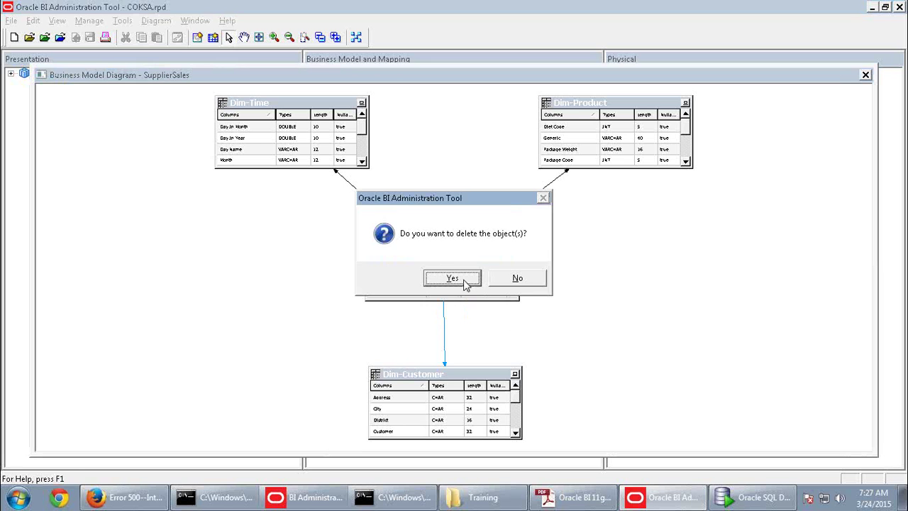
left_click(465, 283)
Close the diagram, check consistency on save, mark SupplierSales unavailable, and decline saving
left_click(865, 74)
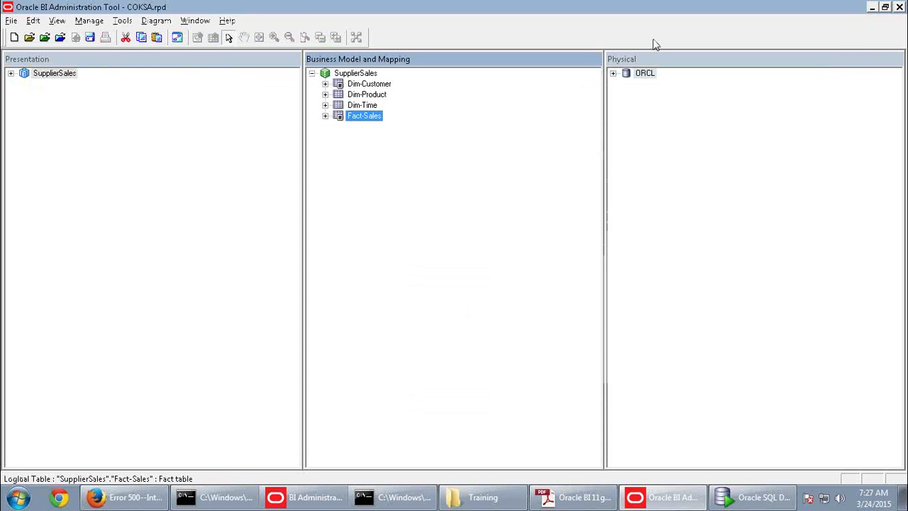
left_click(89, 37)
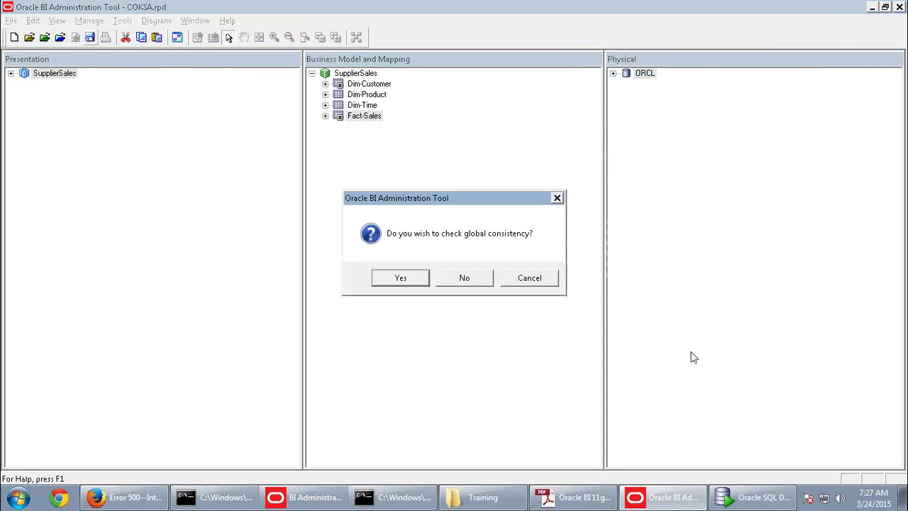
left_click(389, 284)
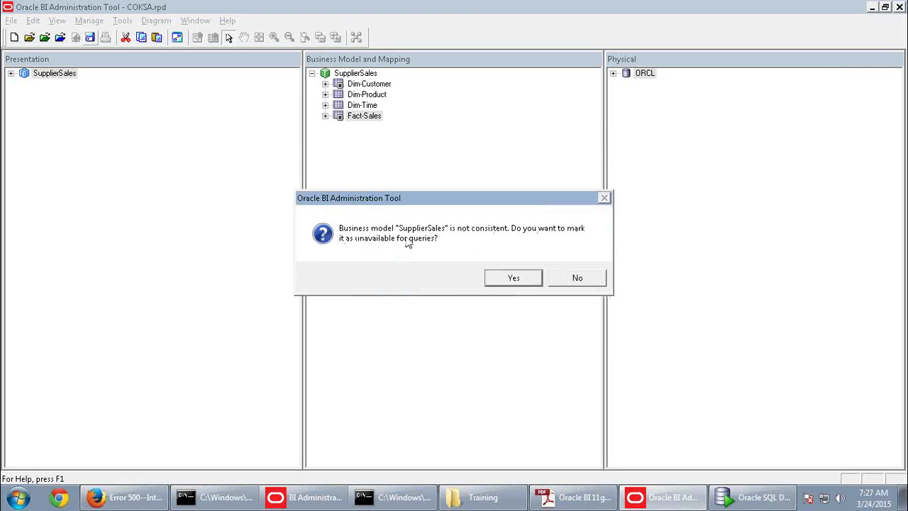
left_click(533, 279)
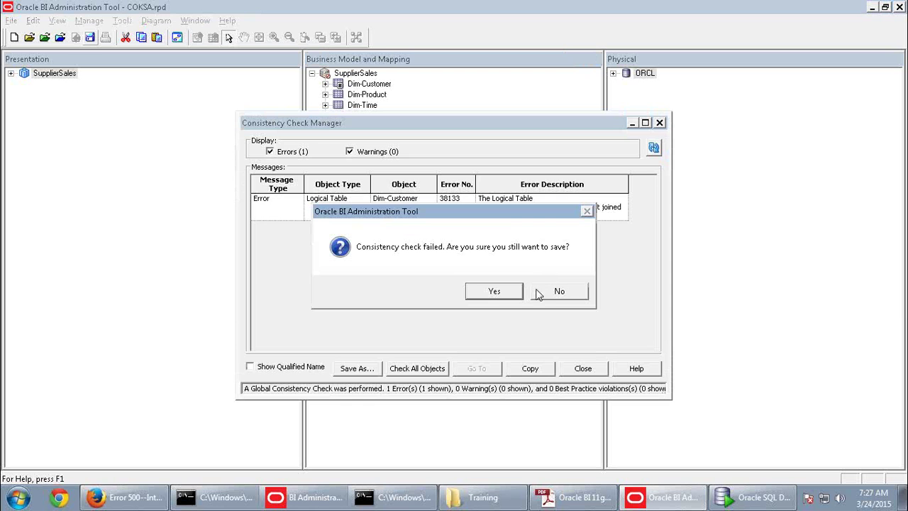
left_click(559, 293)
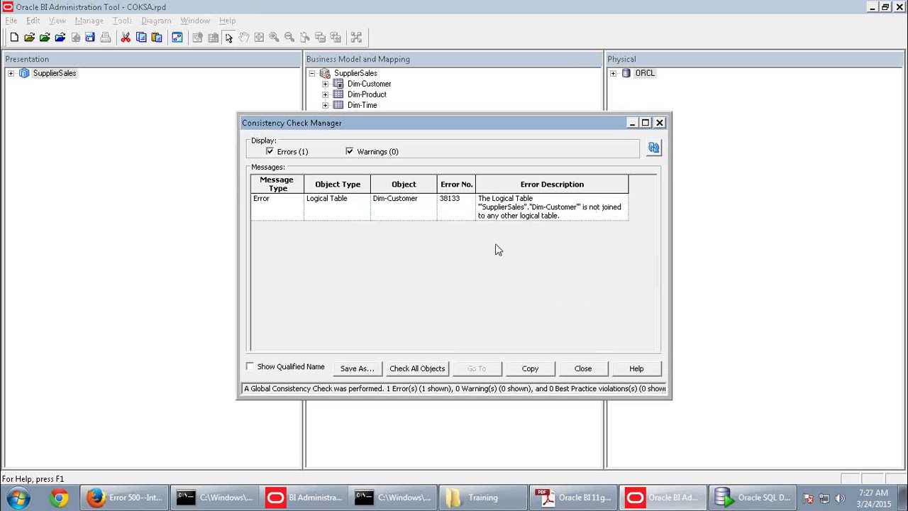
Review the Dim-Customer error in the enlarged Consistency Check Manager, then close it
left_click(645, 123)
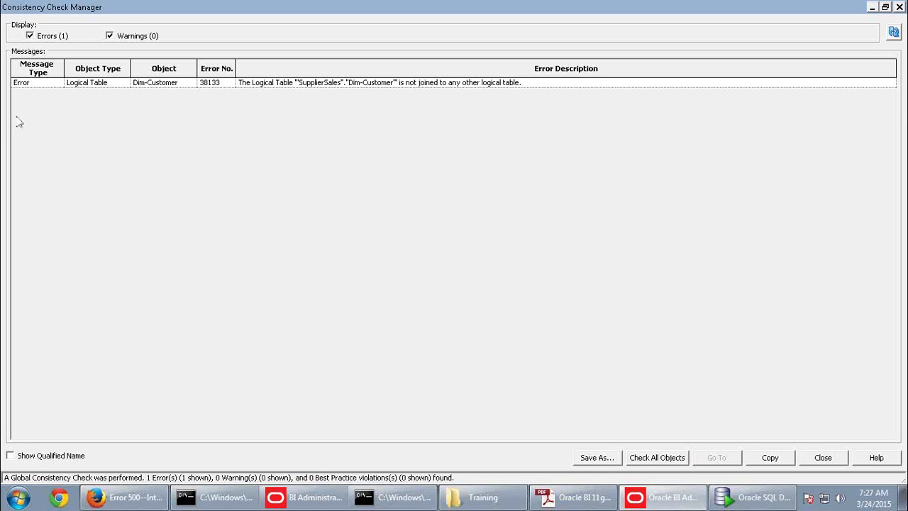
left_click(86, 88)
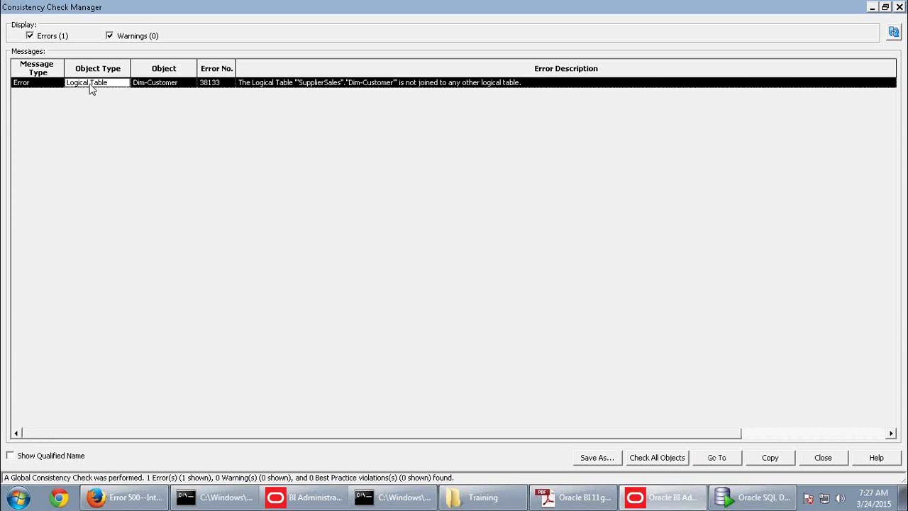
left_click(175, 84)
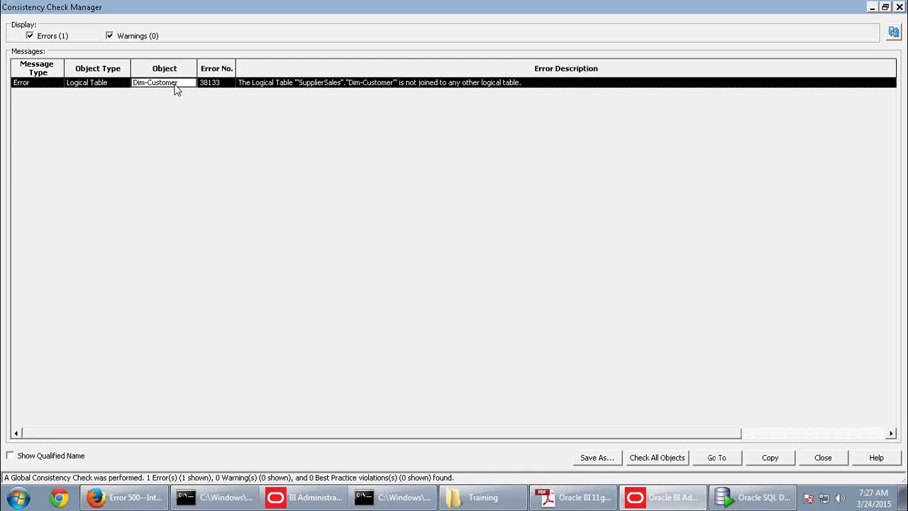
left_click(287, 85)
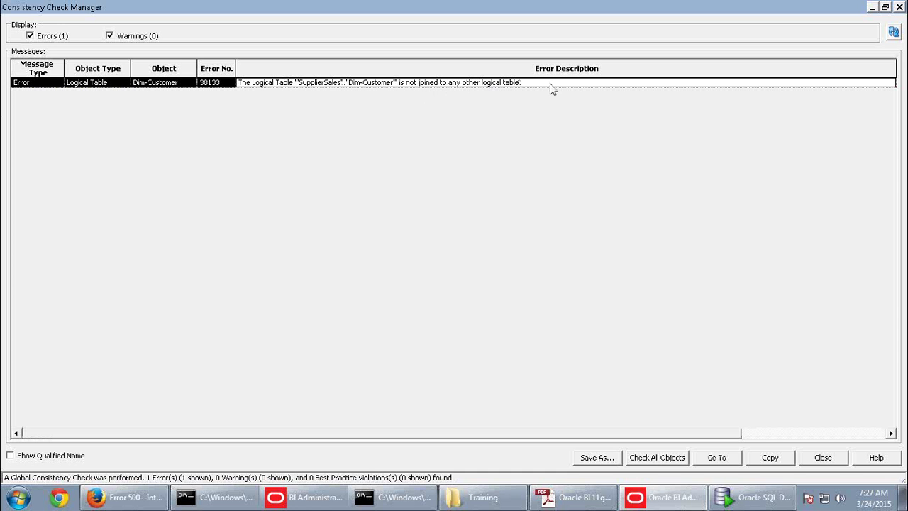
left_click(823, 458)
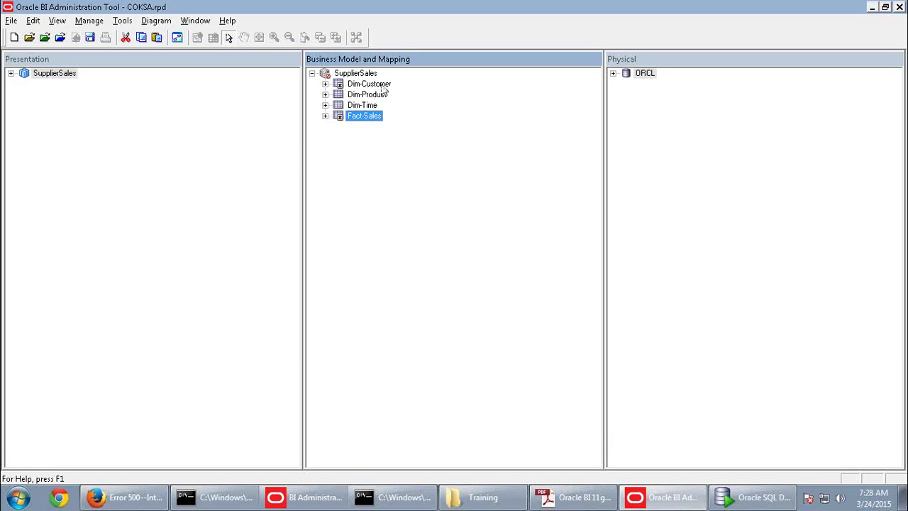
Create a new logical join from Fact-Sales to Dim-Customer in the selected-tables diagram
left_click(384, 85, "ctrl")
right_click(383, 85)
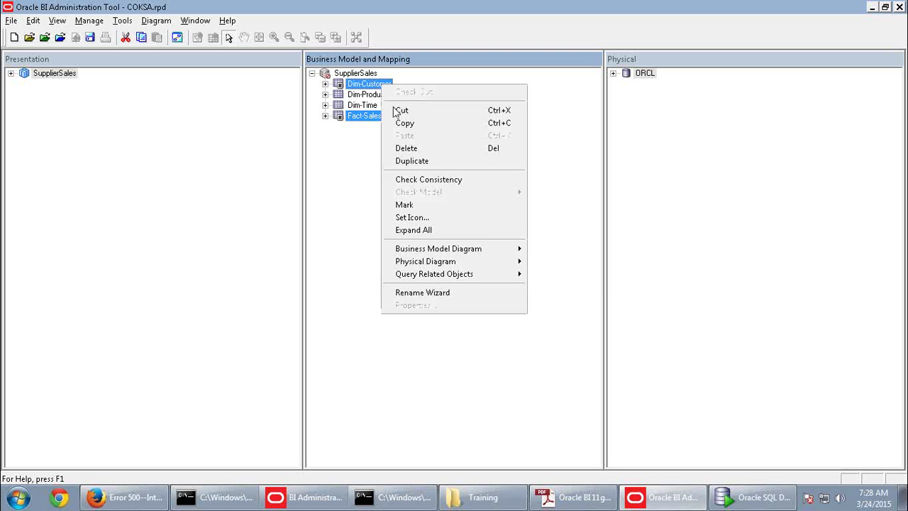
mouse_move(432, 246)
left_click(543, 261)
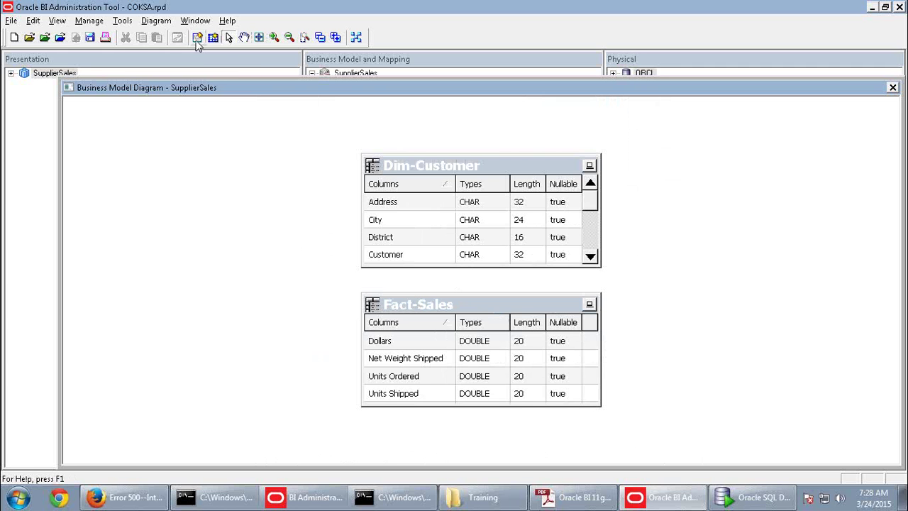
left_click(427, 309)
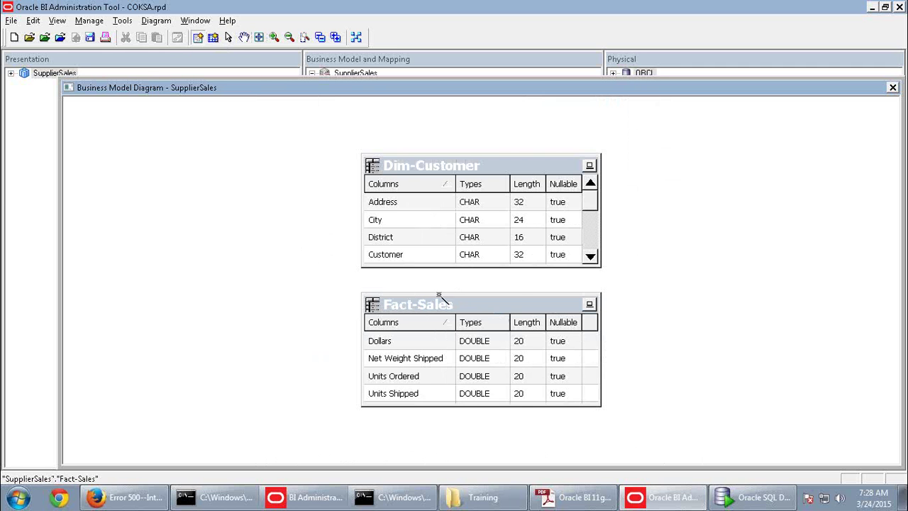
left_click(423, 210)
left_click(398, 412)
left_click(892, 87)
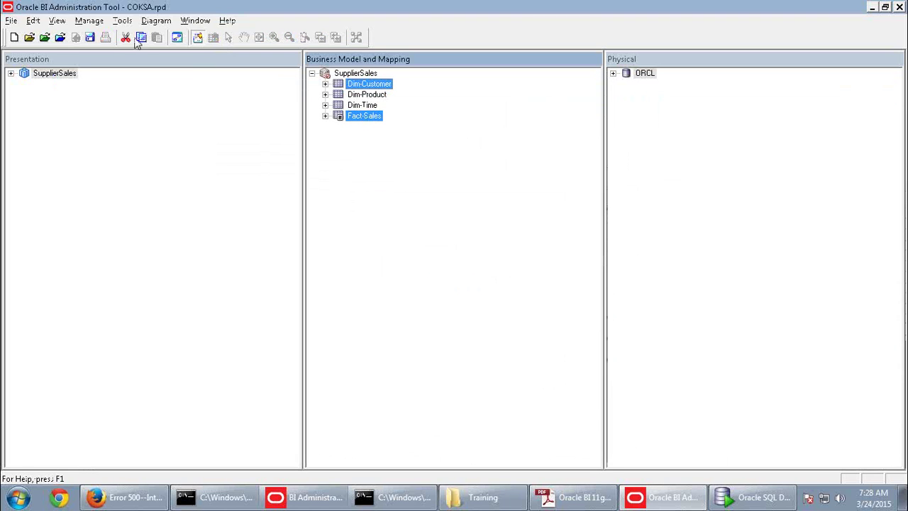
Save with a consistency check, marking SupplierSales available for queries
left_click(91, 39)
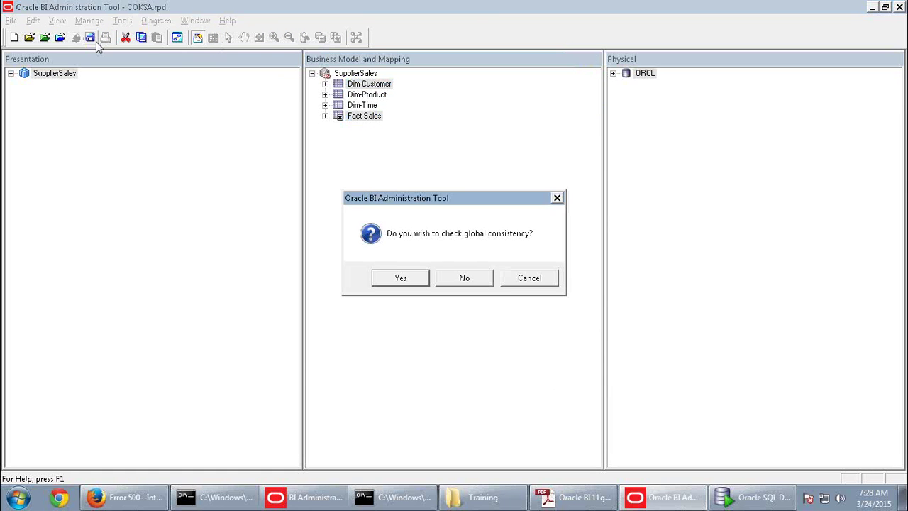
left_click(408, 280)
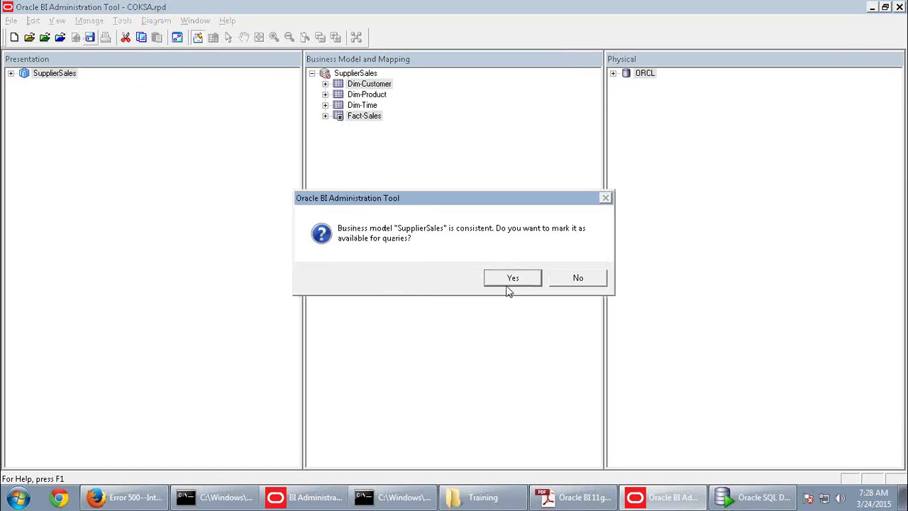
left_click(507, 284)
left_click(578, 278)
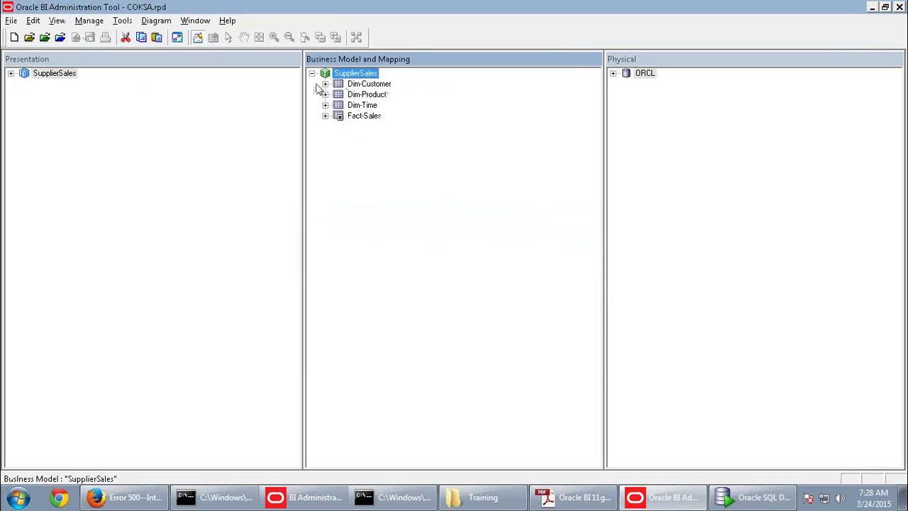
Delete the Dim_D1_CUSTOMER2_Key logical key from Dim-Customer's Keys tab
left_click(325, 84)
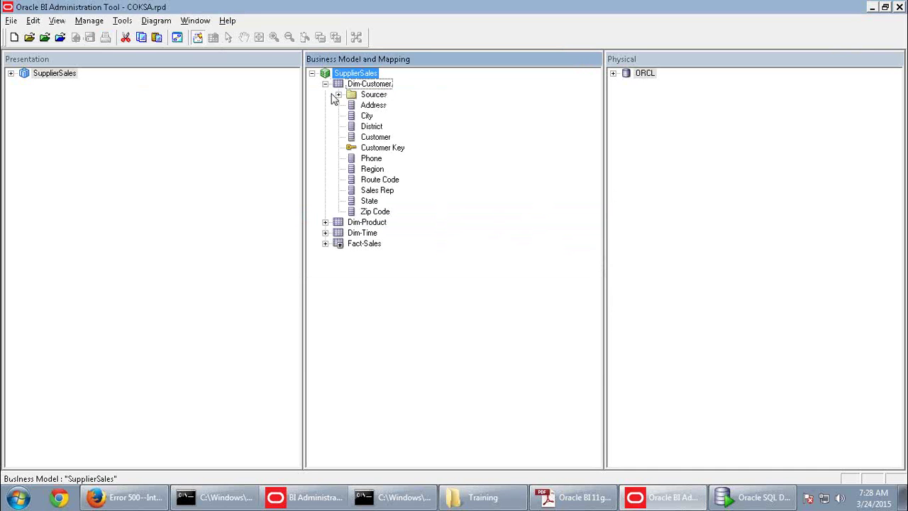
double_click(369, 83)
left_click(86, 32)
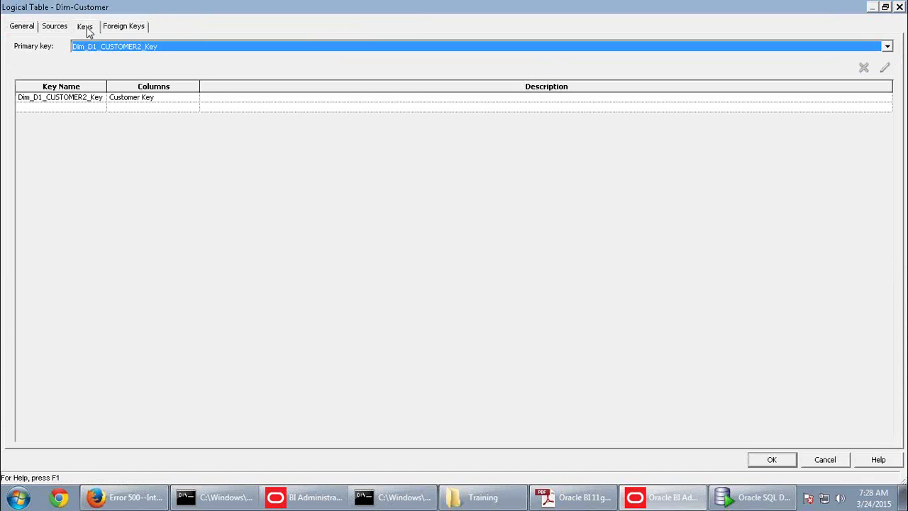
left_click(122, 98)
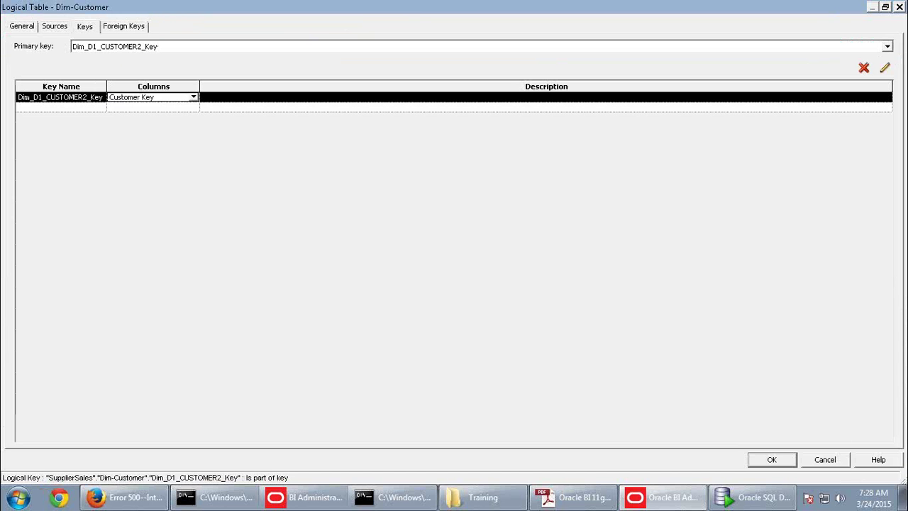
left_click(864, 67)
left_click(452, 279)
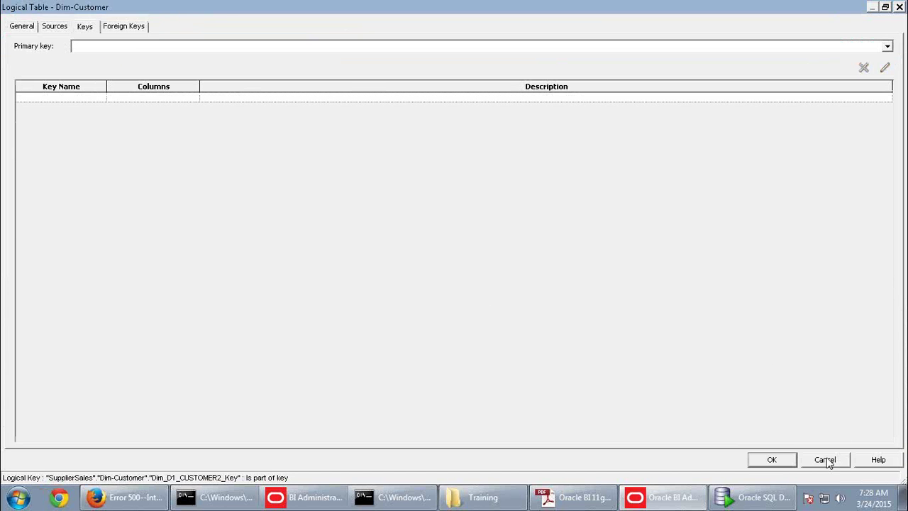
left_click(771, 459)
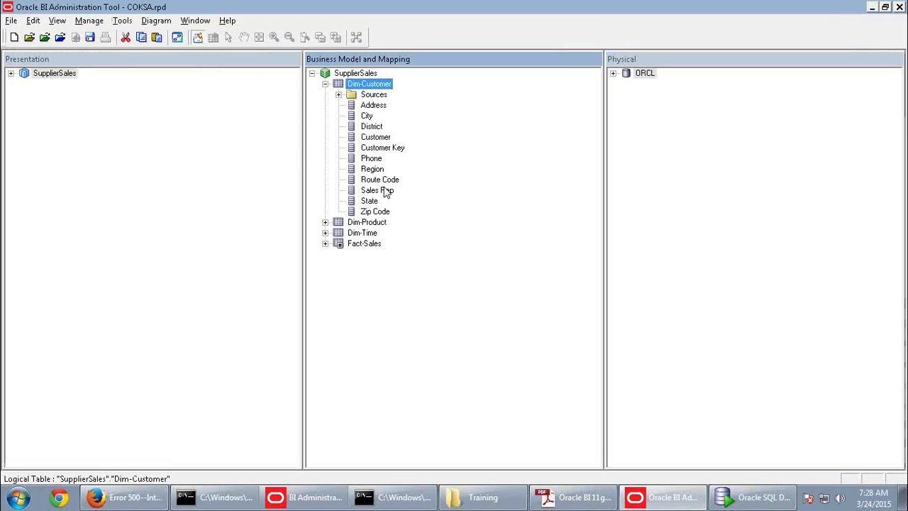
Run File > Check Global Consistency, mark SupplierSales unavailable, and read the missing-key errors
left_click(11, 20)
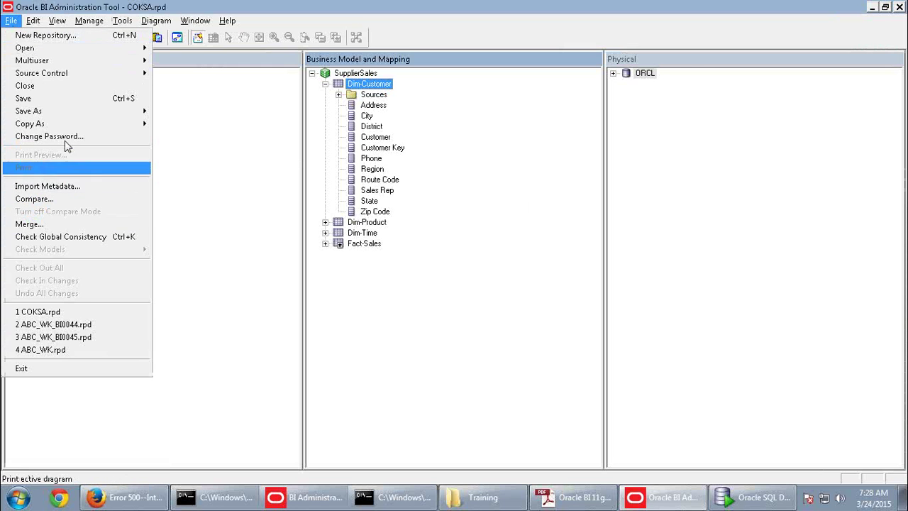
left_click(54, 241)
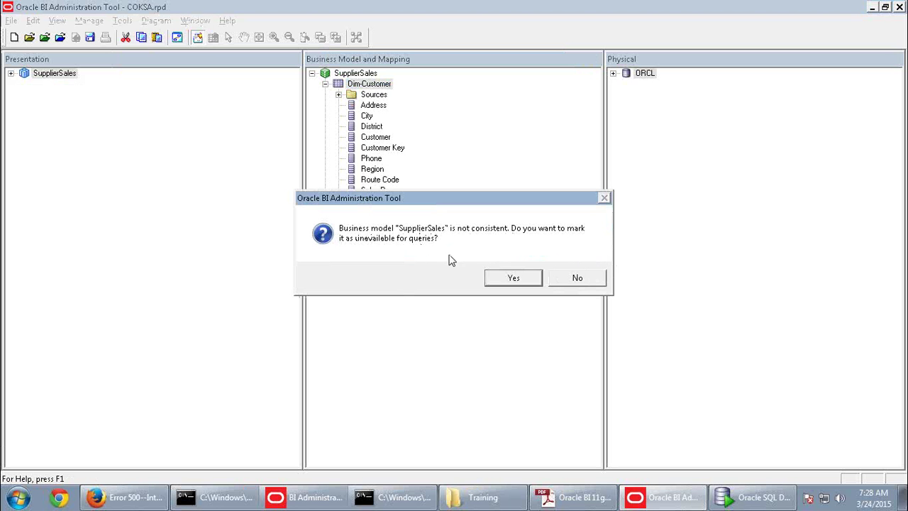
left_click(529, 279)
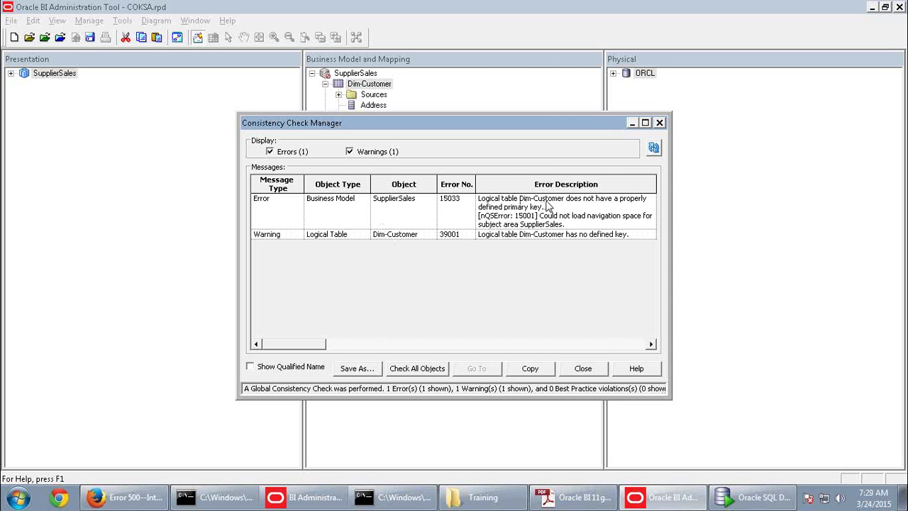
left_click(646, 123)
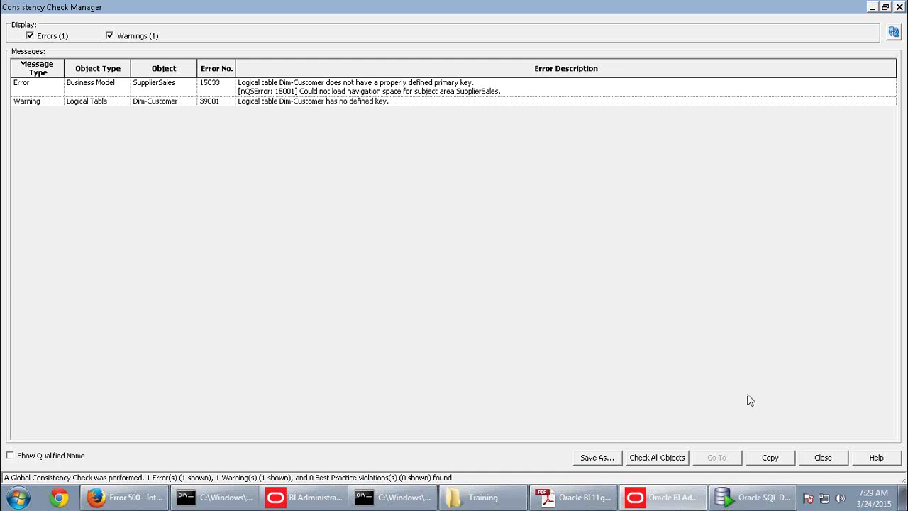
left_click(823, 458)
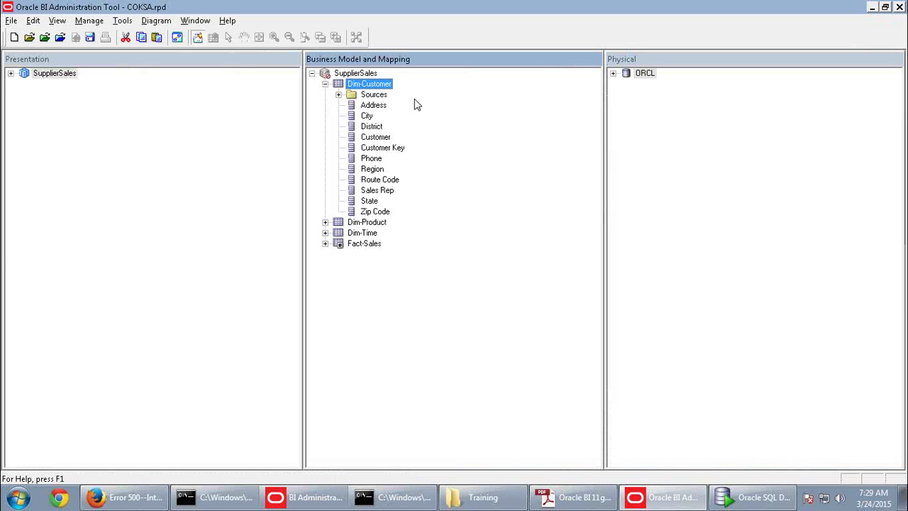
Add a Dim-Customer logical key named Customer Key using the Customer Key column
double_click(369, 84)
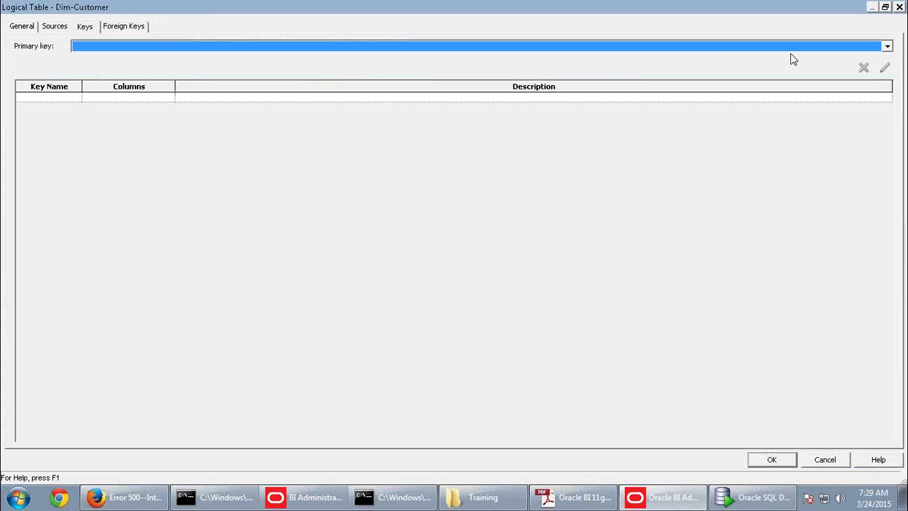
left_click(47, 97)
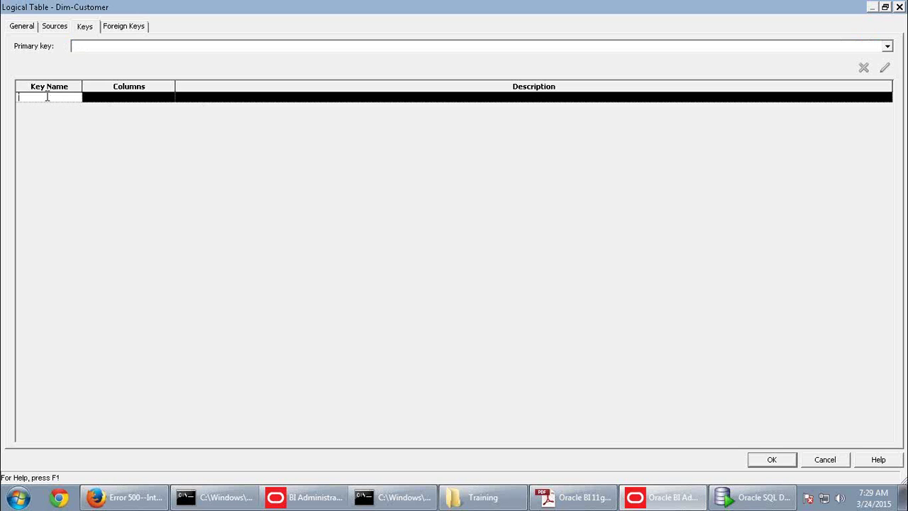
left_click(152, 101)
left_click(164, 103)
left_click(170, 100)
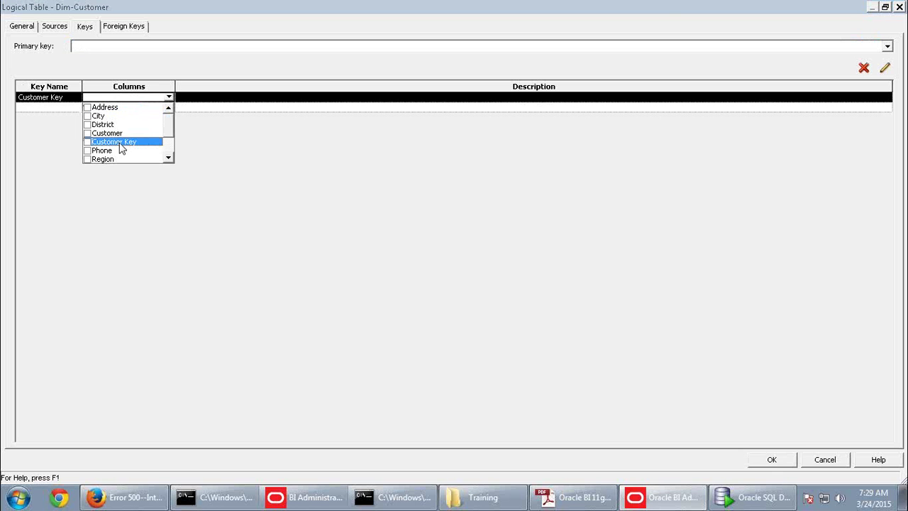
left_click(87, 141)
left_click(236, 146)
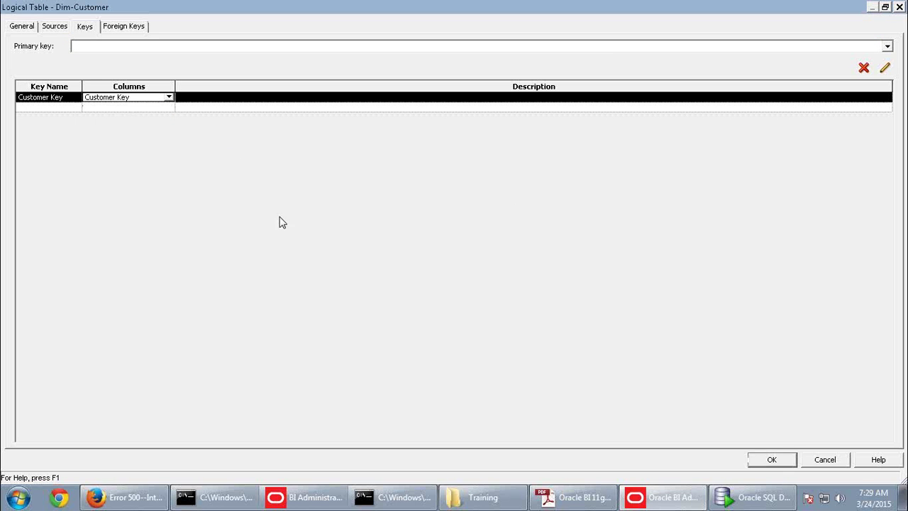
left_click(773, 462)
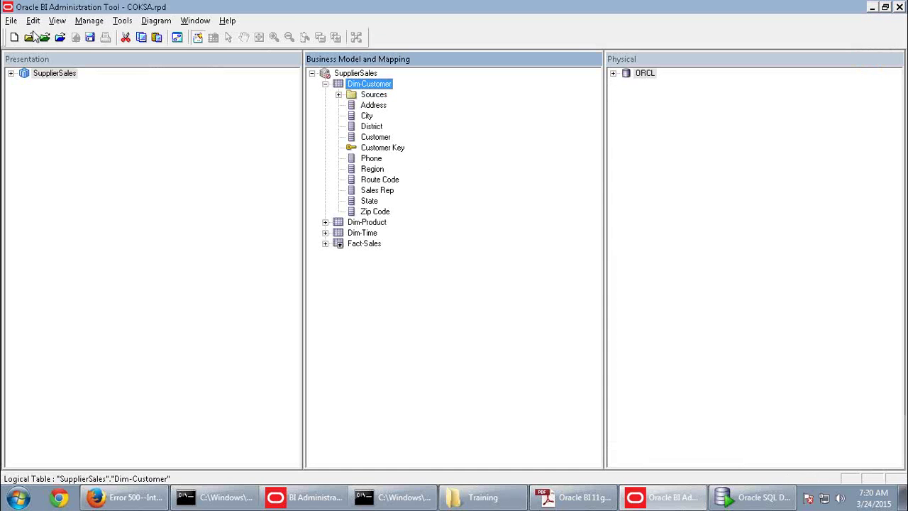
Save with a passing consistency check, mark SupplierSales available, and switch to the guide PDF
left_click(89, 41)
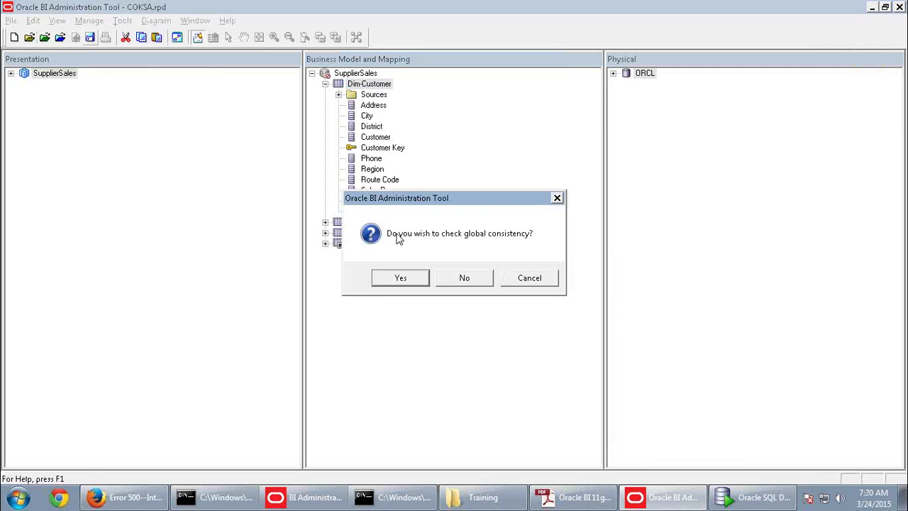
left_click(381, 277)
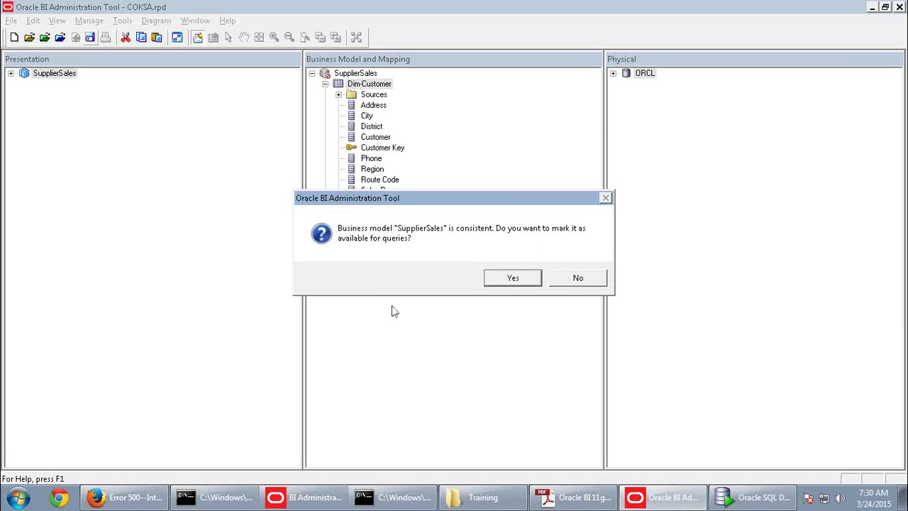
left_click(530, 279)
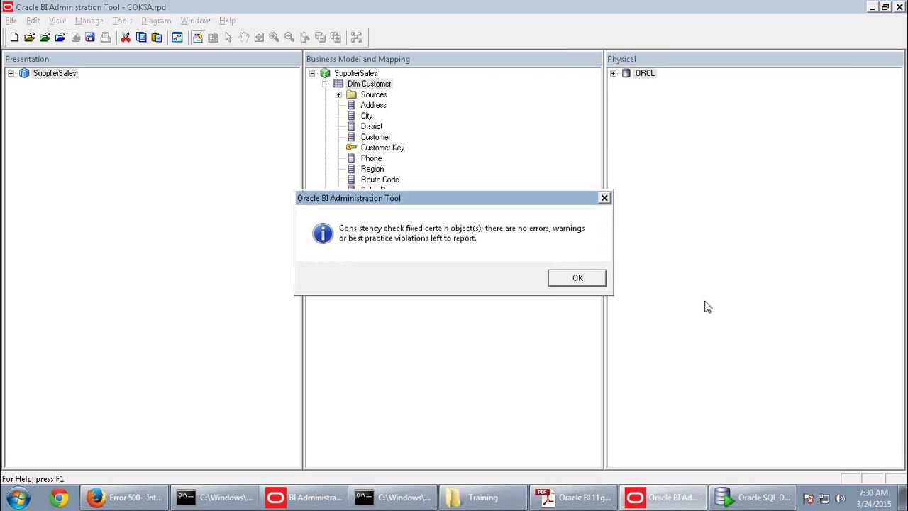
left_click(582, 280)
left_click(587, 500)
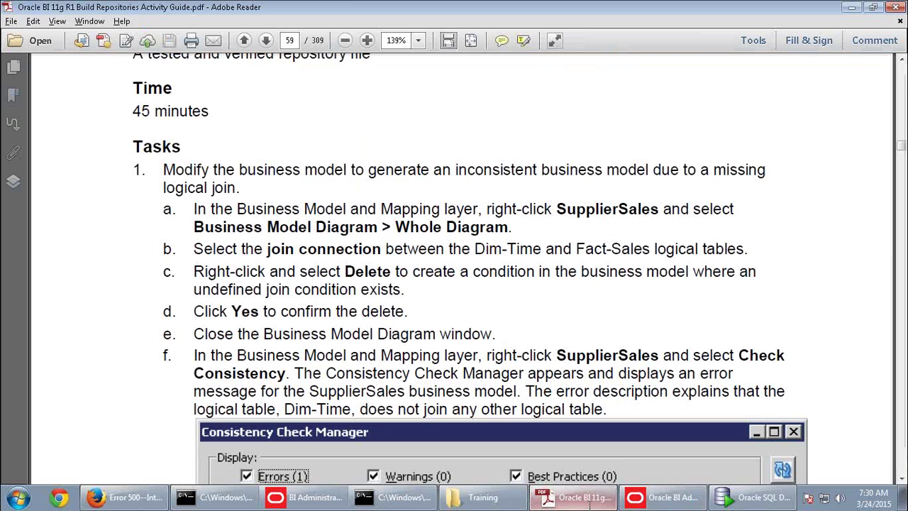
Highlight the guide's mapped-logical-columns requirement on page 61, then expand Fact-Sales' measures in the Administration Tool
scroll(378, 376, "down", 10)
scroll(378, 376, "down", 15)
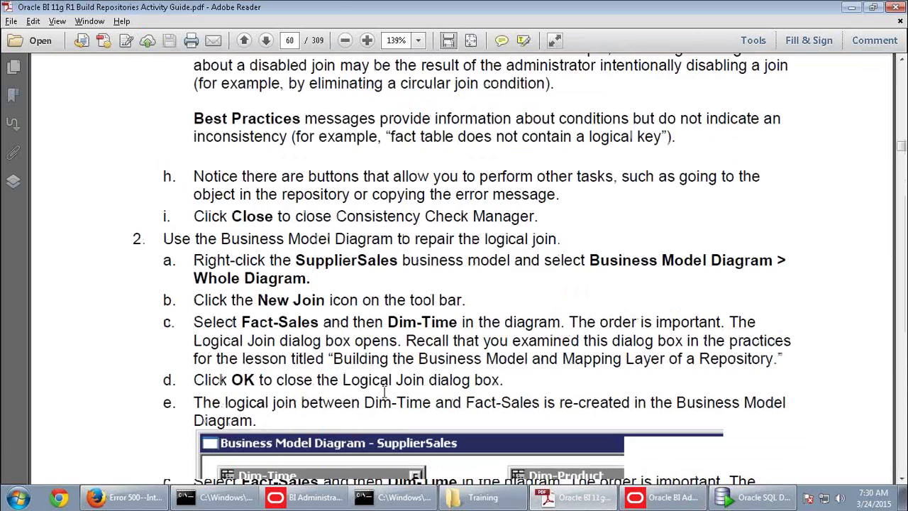
scroll(384, 392, "down", 10)
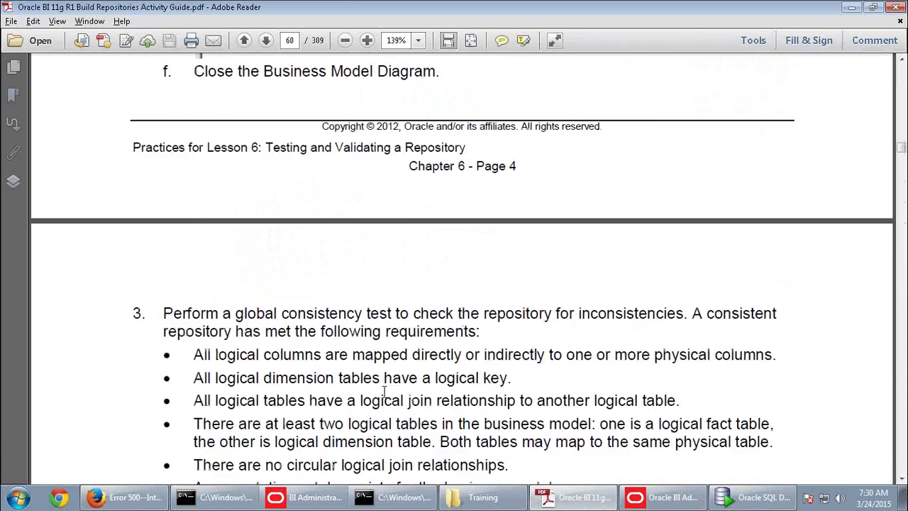
scroll(313, 381, "up", 3)
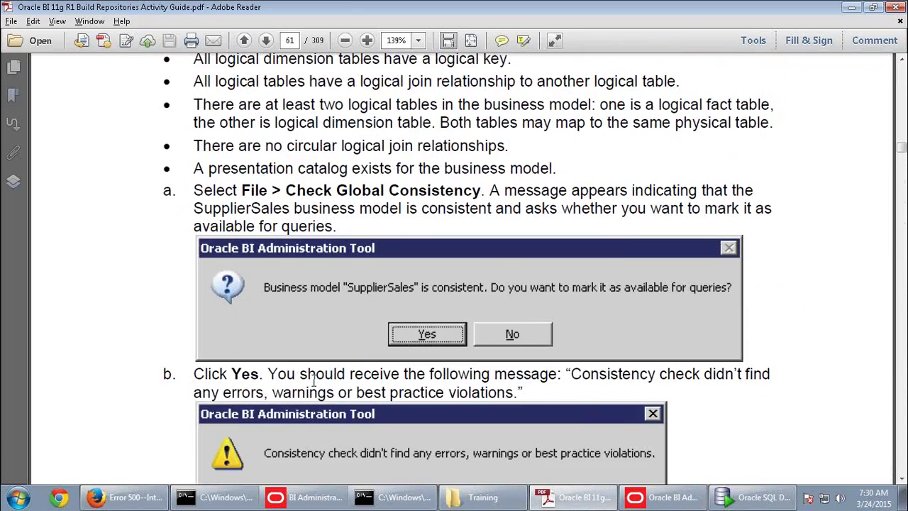
scroll(376, 226, "up", 3)
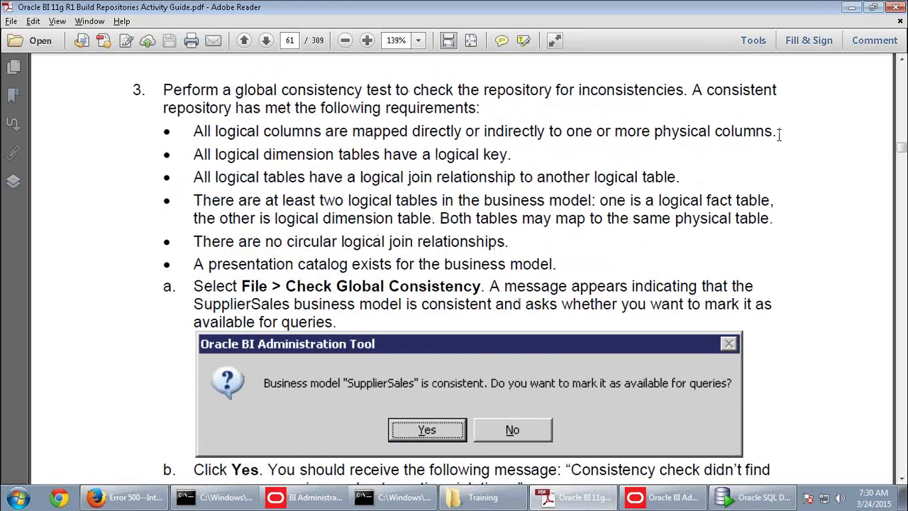
left_click_drag(778, 134, 220, 139)
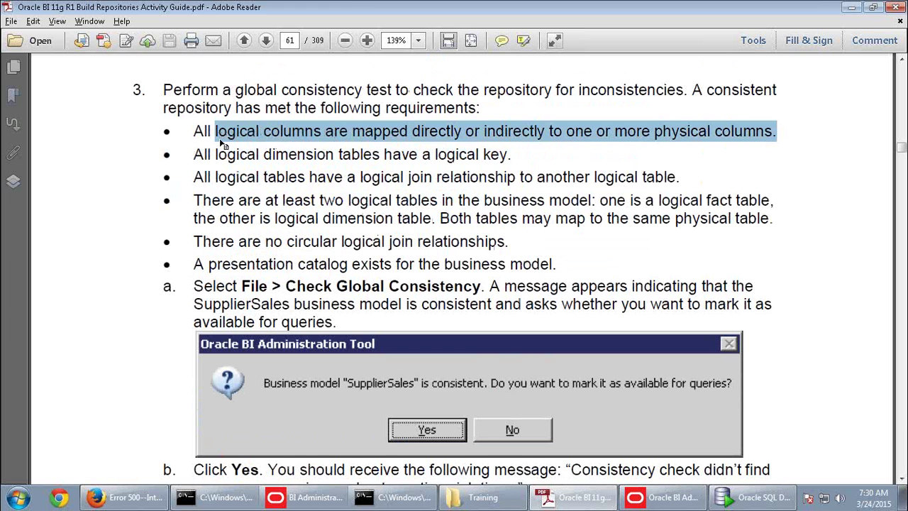
left_click(668, 496)
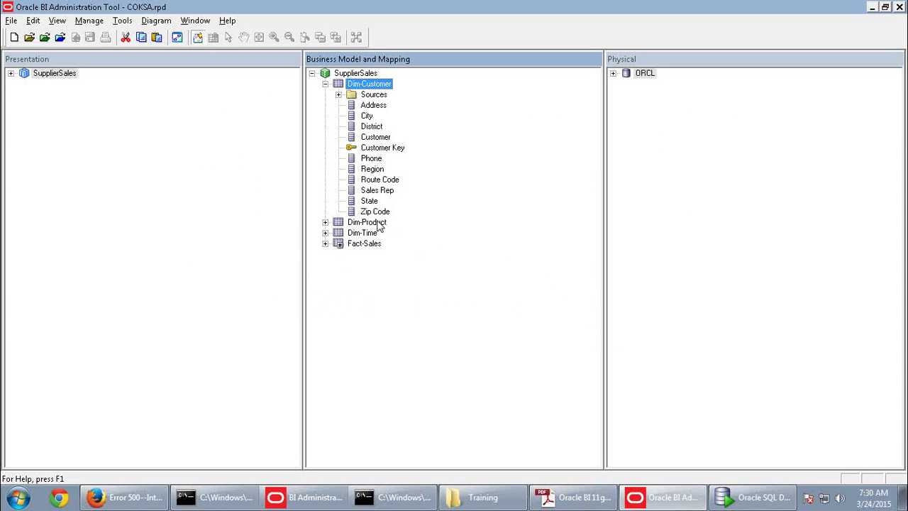
left_click(325, 244)
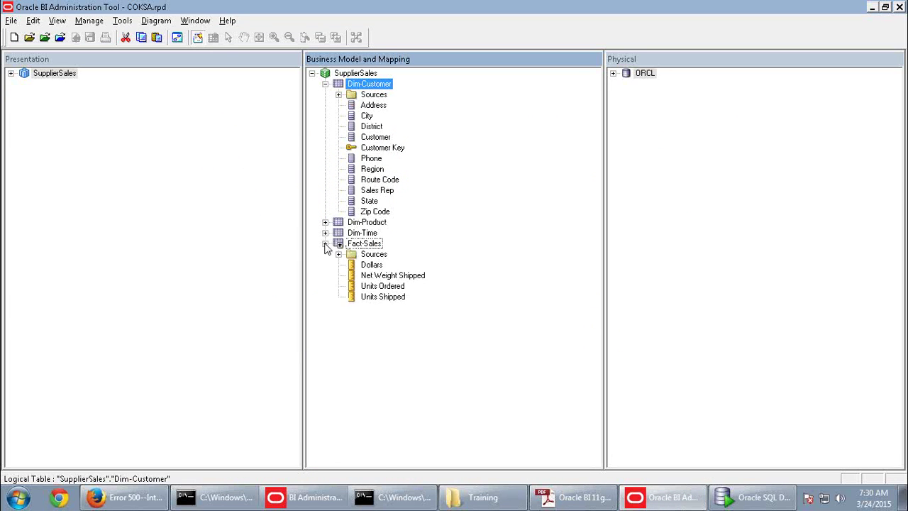
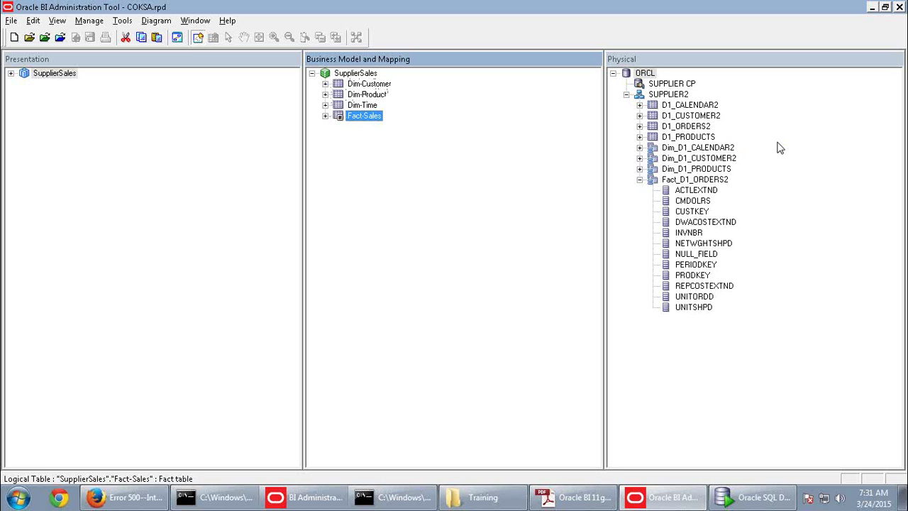
key("alt+Tab")
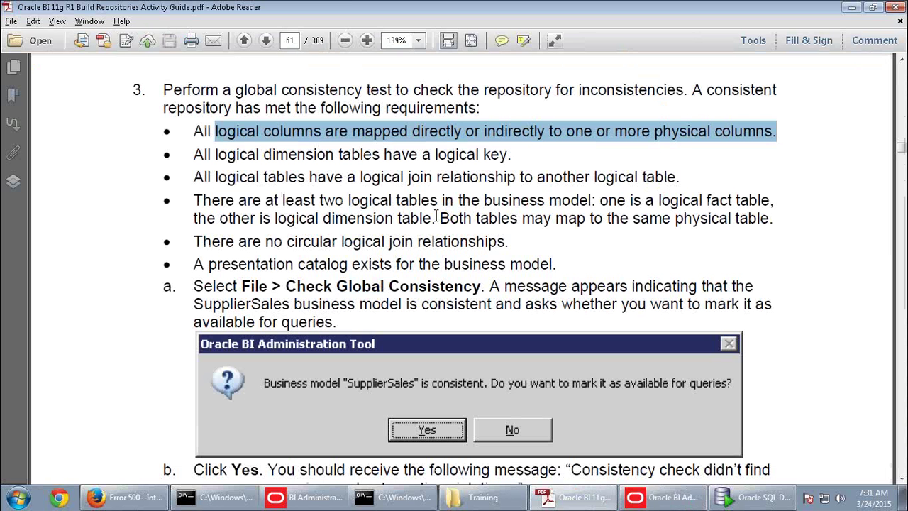
left_click_drag(196, 199, 444, 211)
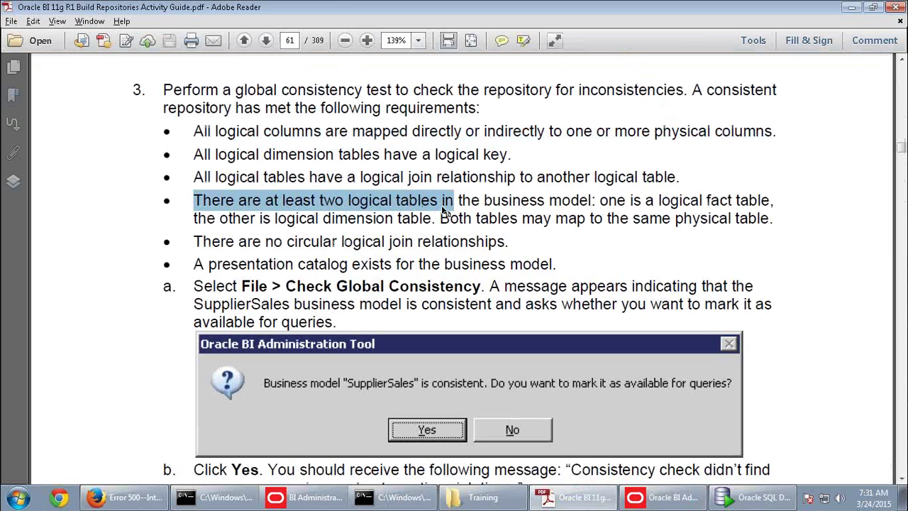
key("alt+Tab")
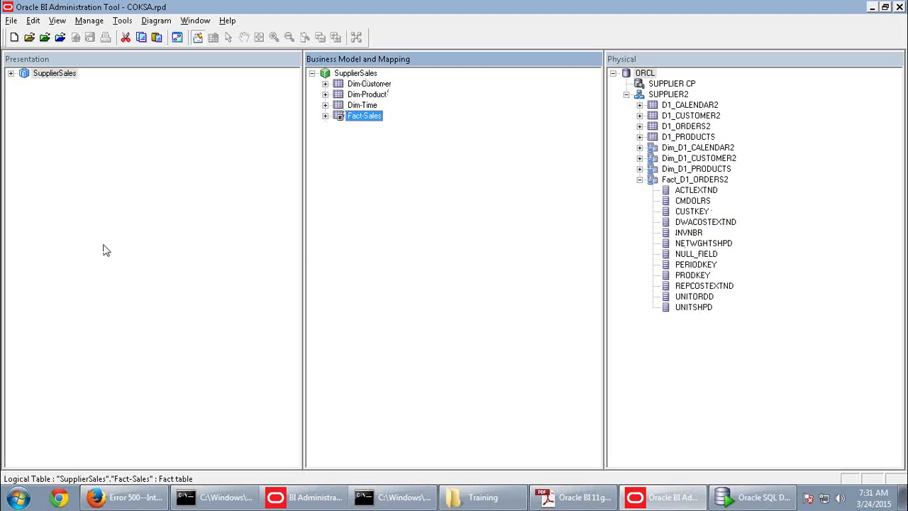
Inspect the Dim-Time, Dim-Product and Dim-Customer logical tables and the SupplierSales subject area
left_click(374, 105)
left_click(374, 95)
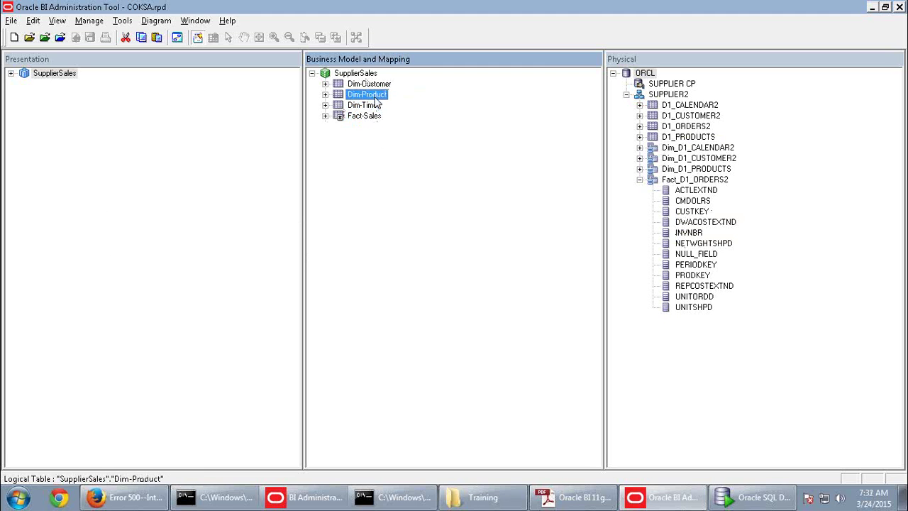
left_click(372, 84)
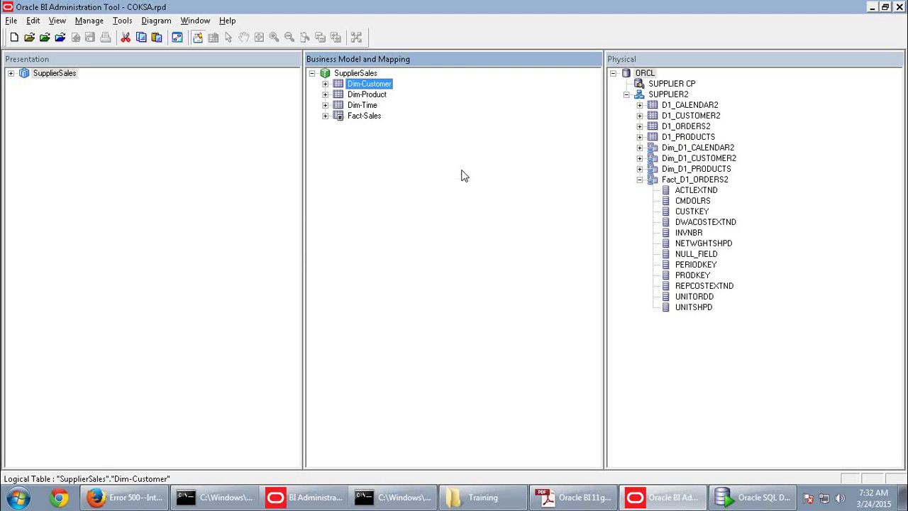
left_click(42, 74)
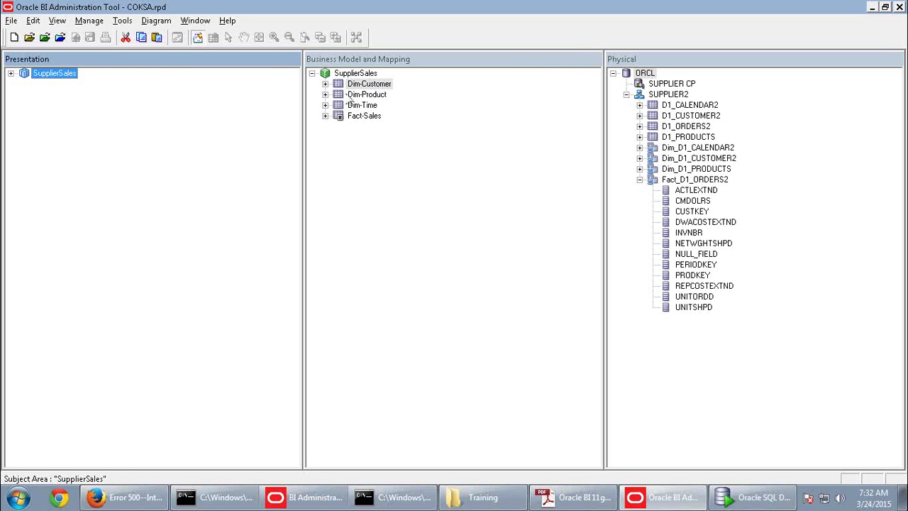
Re-check the Dim-Product, Dim-Time and Dim-Customer tables, then return to the activity guide
left_click(358, 95)
left_click(362, 106)
left_click(364, 94)
left_click(366, 84)
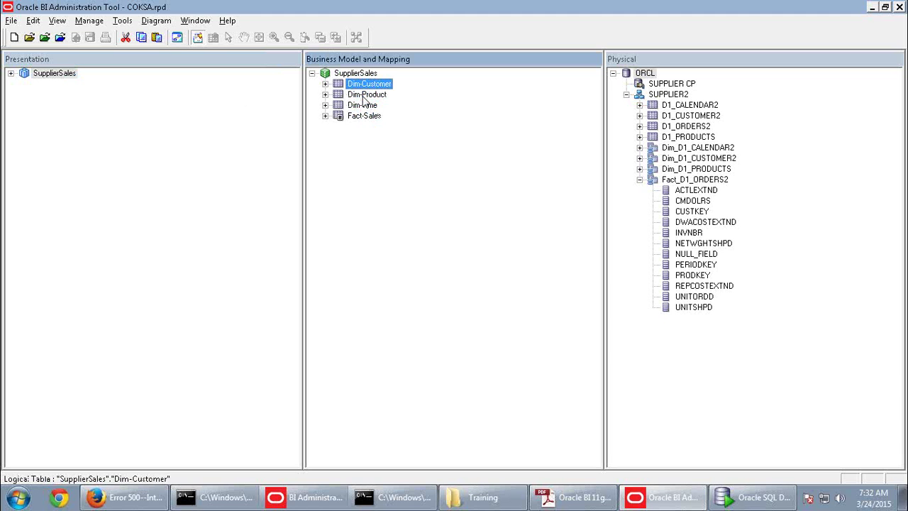
left_click(365, 97)
left_click(363, 107)
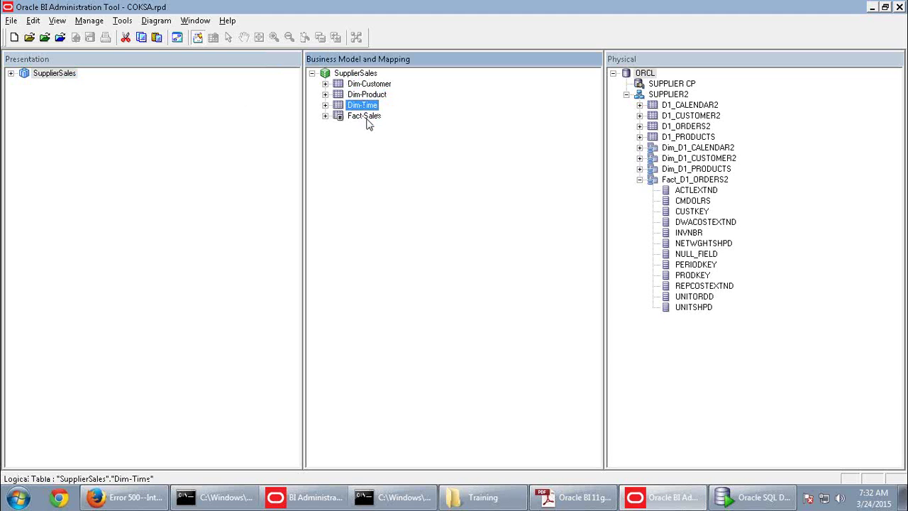
key("alt+Tab")
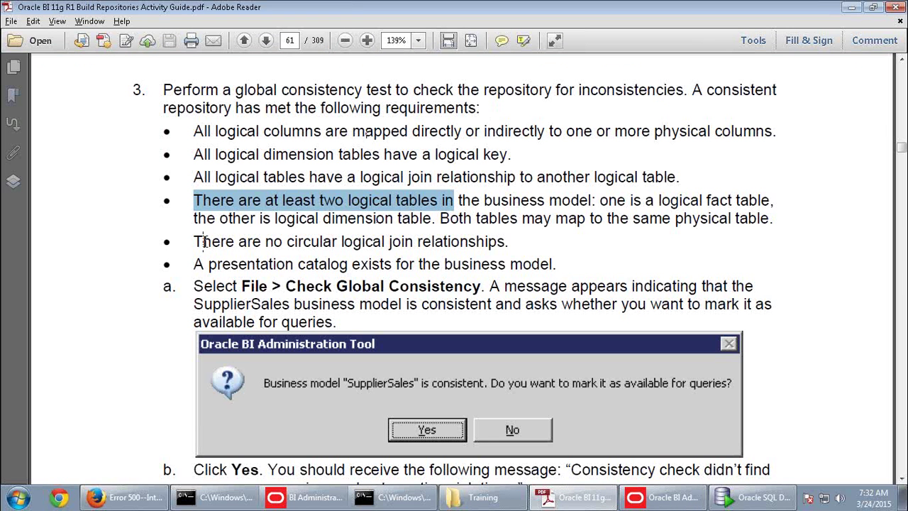
Highlight the circular join requirement in the guide and return to the Administration Tool
left_click_drag(194, 241, 211, 230)
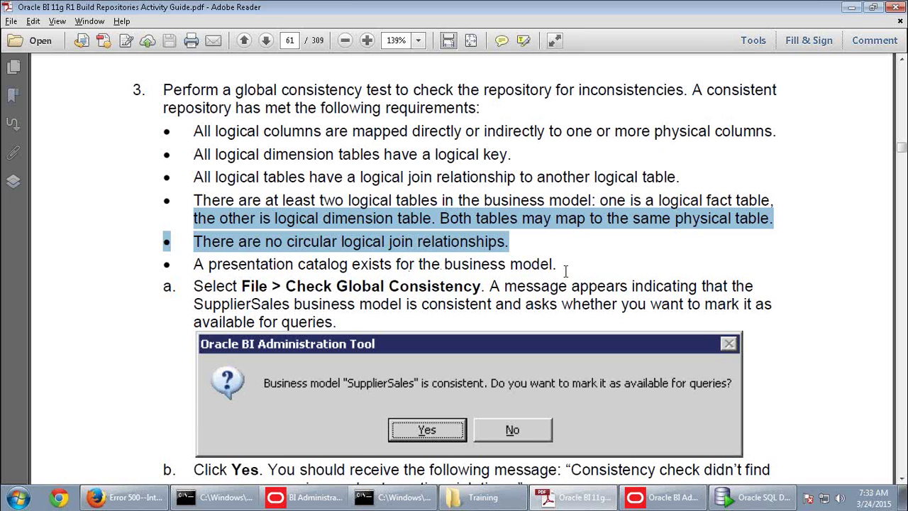
key("alt+Tab")
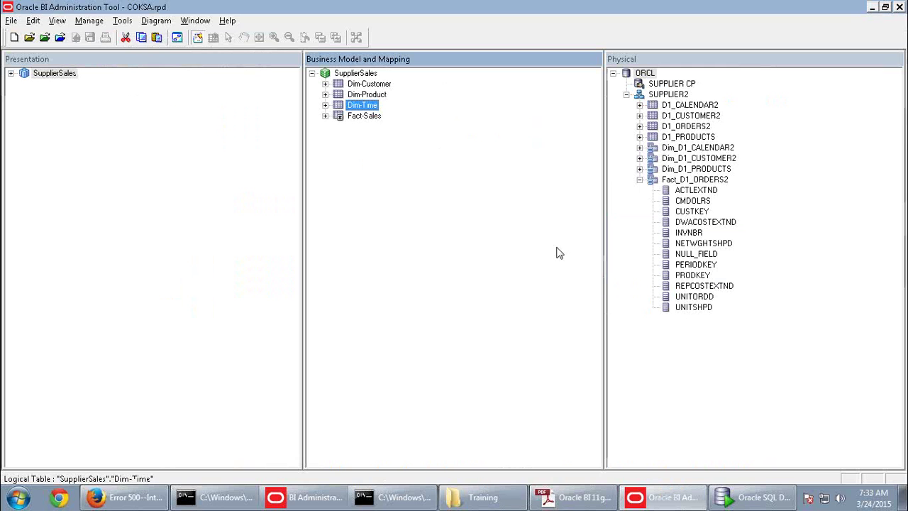
Duplicate the SupplierSales business model, creating SupplierSales#1
left_click(54, 73)
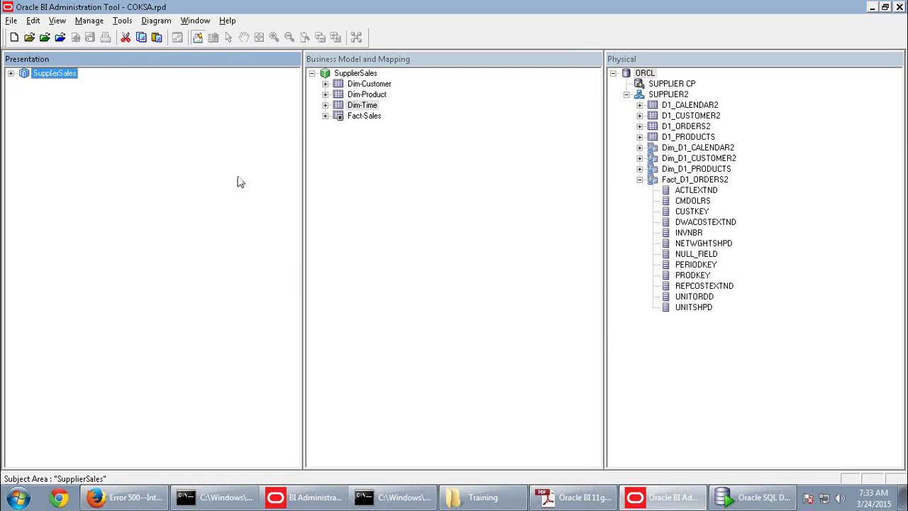
left_click(355, 74)
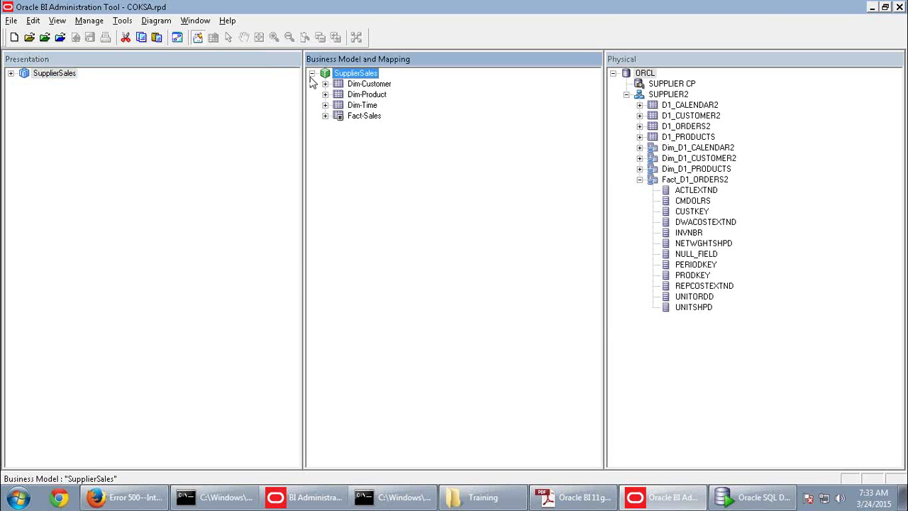
left_click(312, 74)
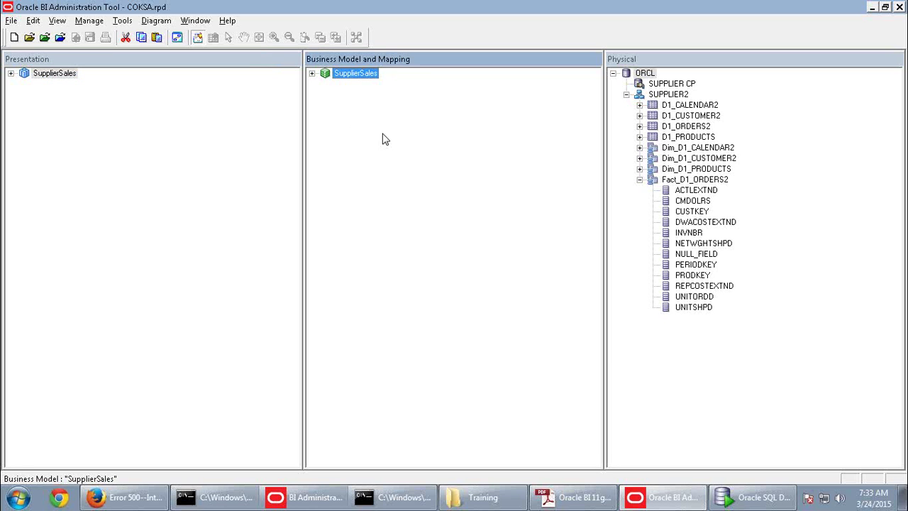
right_click(368, 78)
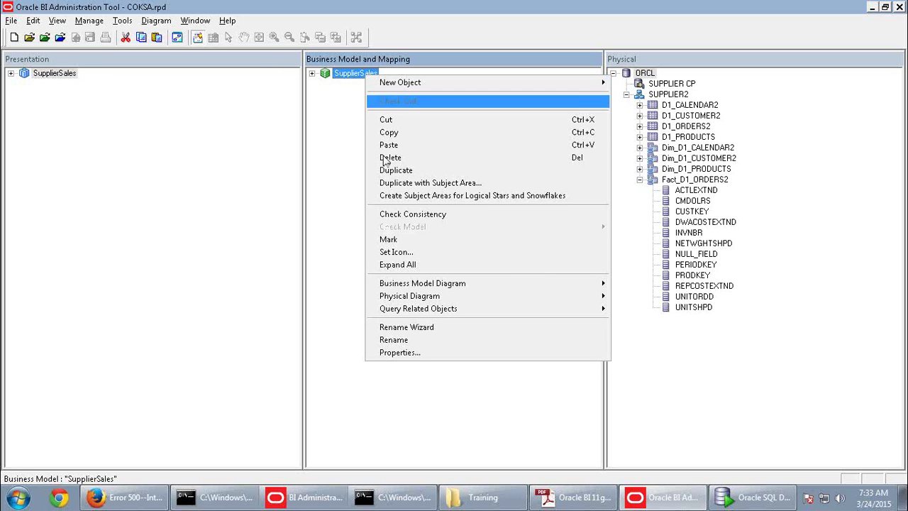
left_click(391, 169)
left_click(376, 85)
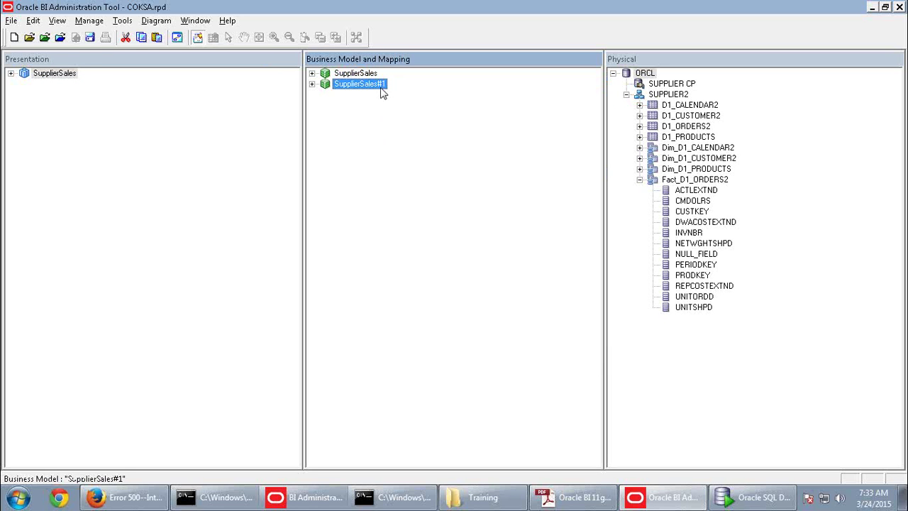
Save with a consistency check, mark SupplierSales#1 unavailable, skip saving, and close the results
left_click(90, 39)
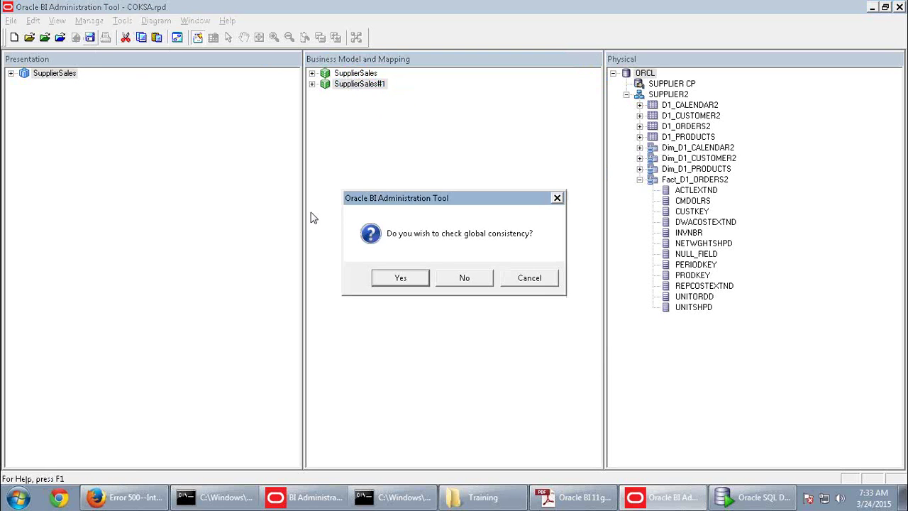
left_click(406, 286)
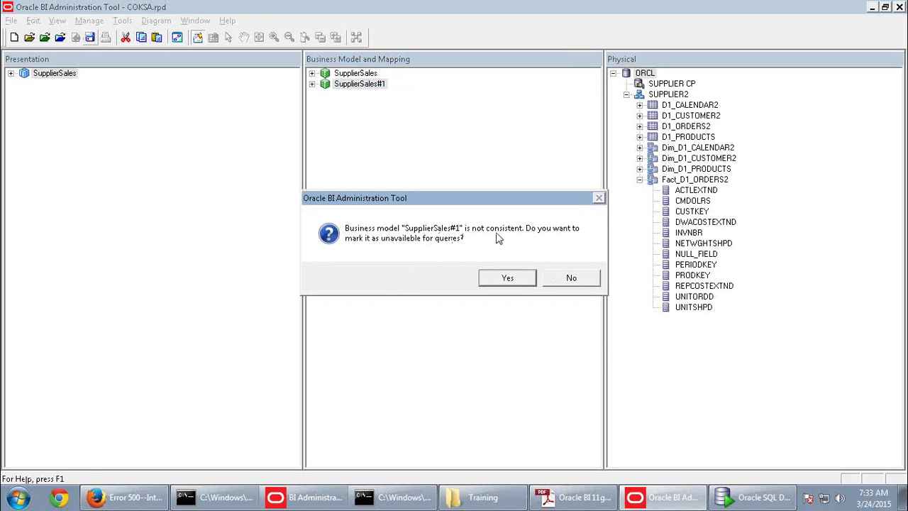
left_click(503, 279)
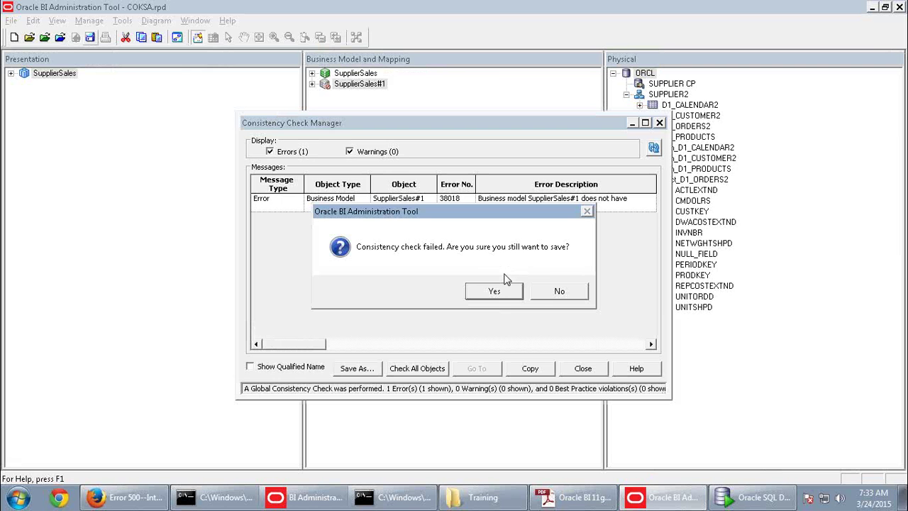
left_click(558, 289)
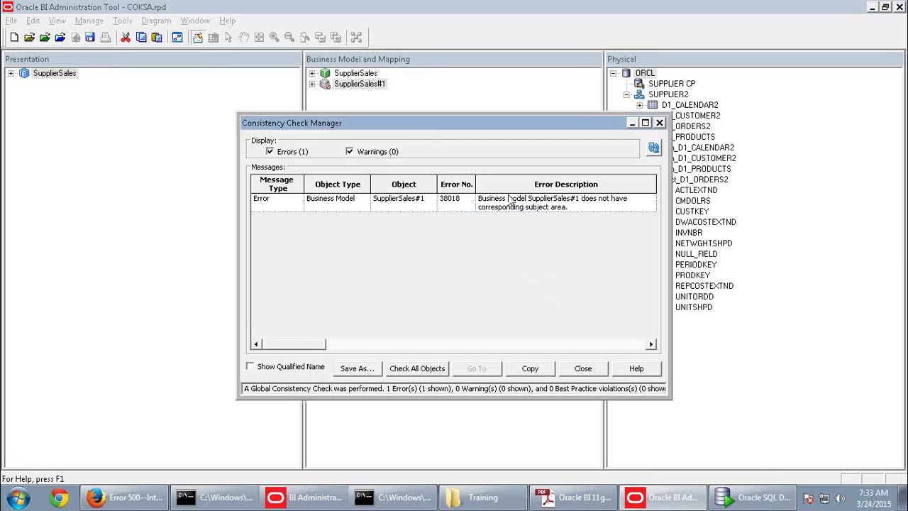
double_click(431, 122)
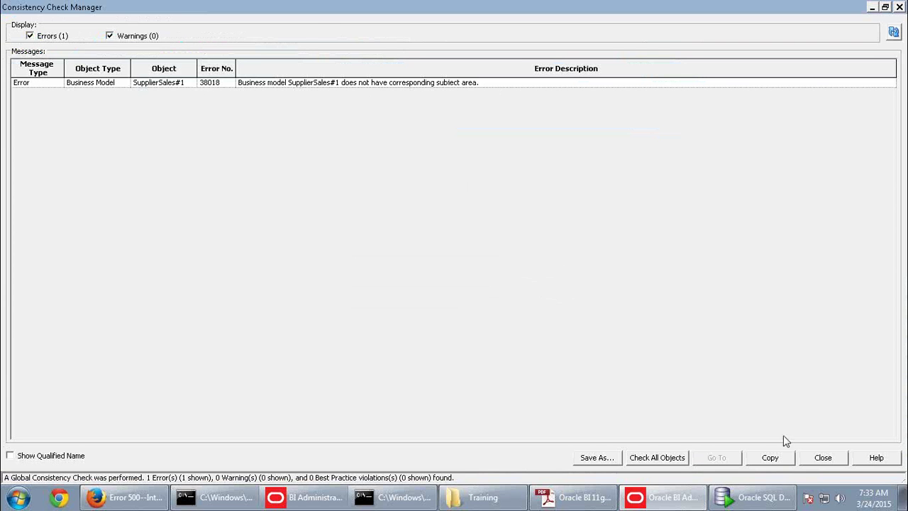
left_click(830, 459)
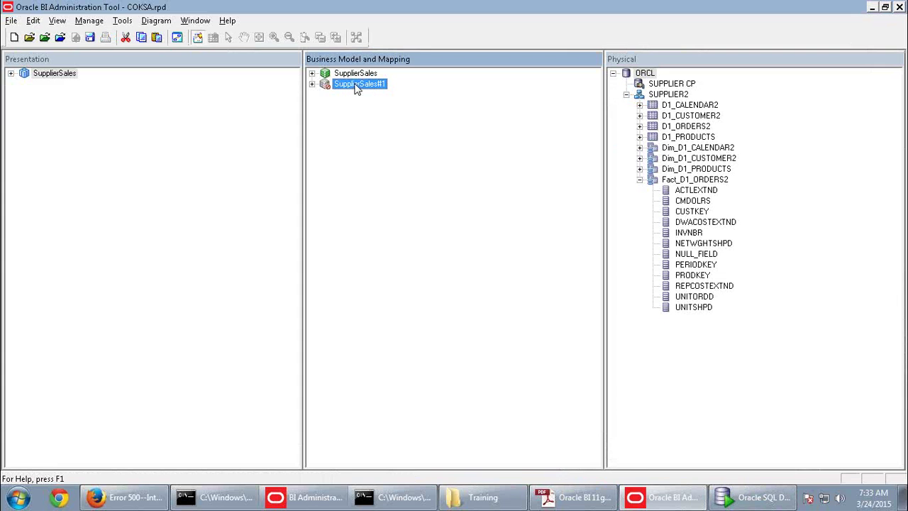
Drag SupplierSales#1 into Presentation as a subject area and save, marking it available
left_click_drag(358, 84, 115, 105)
left_click(95, 38)
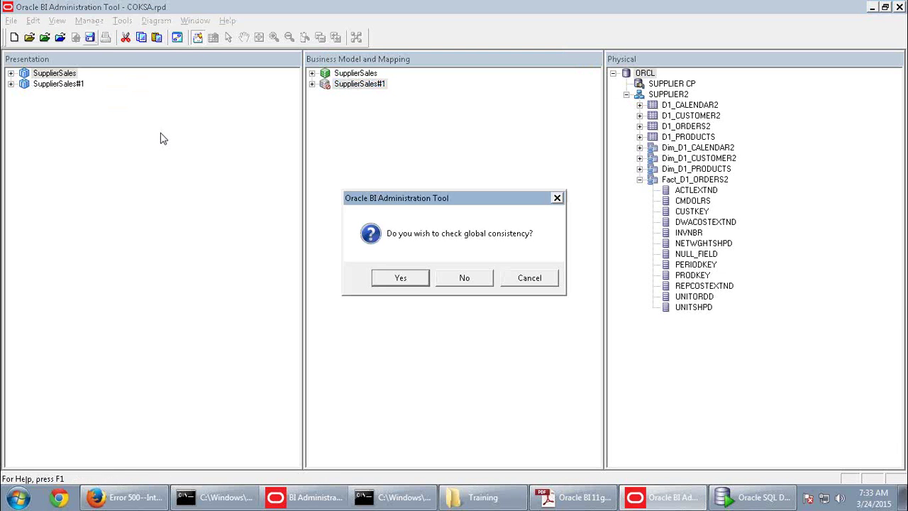
left_click(414, 281)
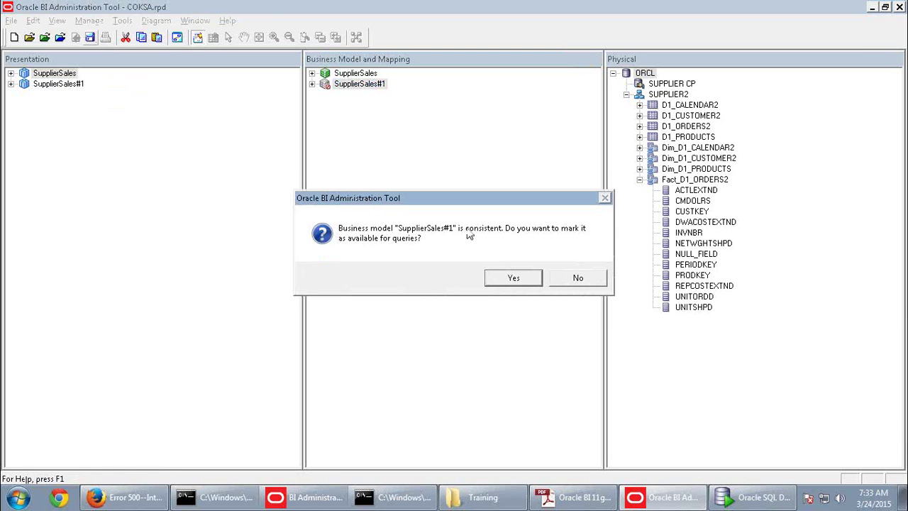
left_click(517, 280)
left_click(568, 282)
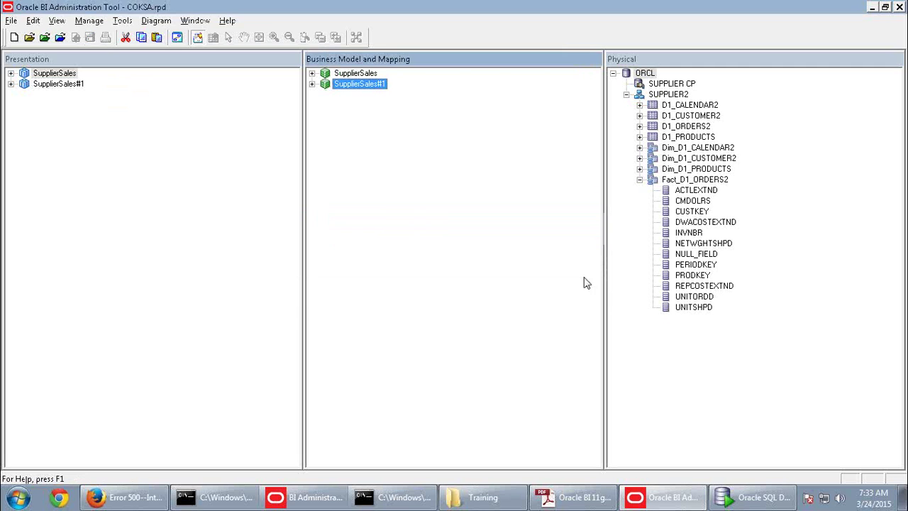
Review the SupplierSales#1 business model and subject area names, leaving them unchanged
left_click(68, 85)
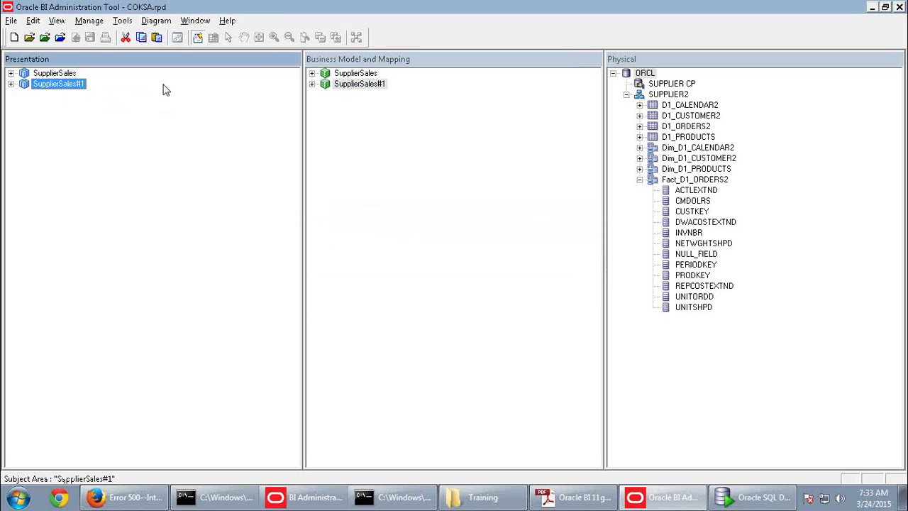
left_click(363, 85)
key("F2")
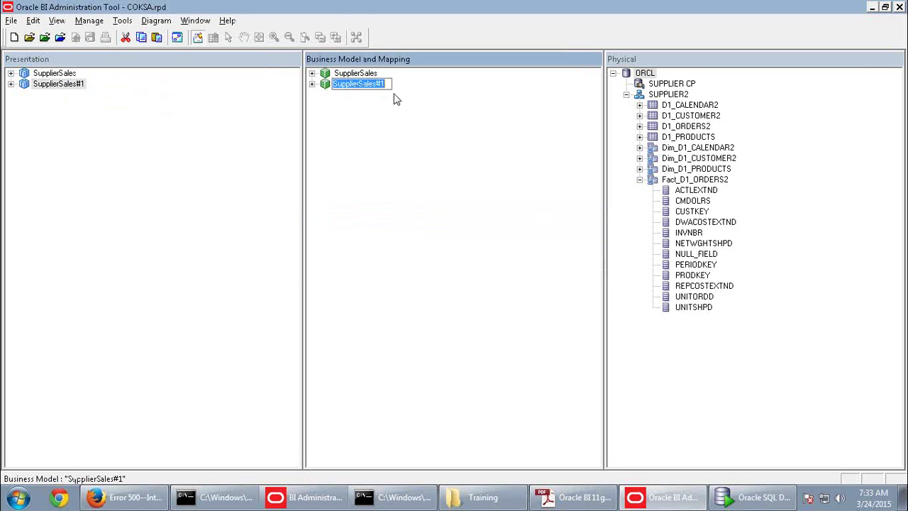
left_click(395, 99)
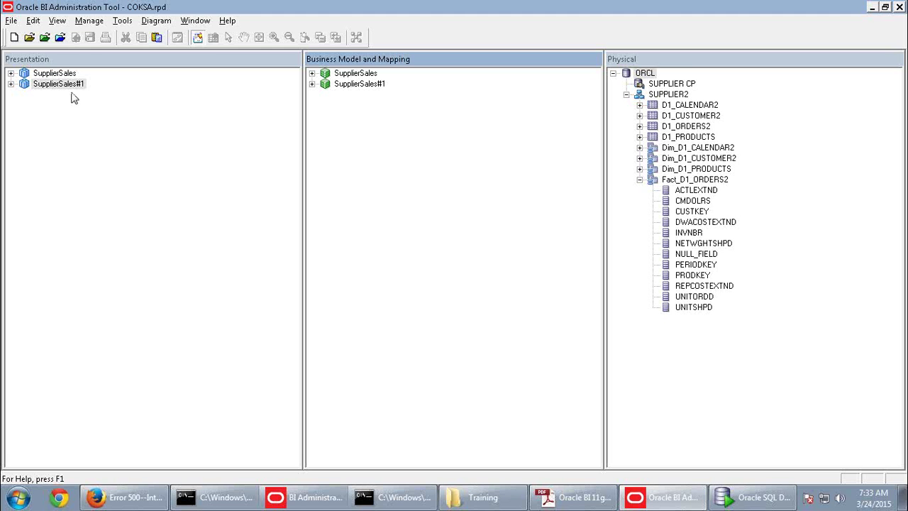
left_click(42, 85)
left_click(43, 84)
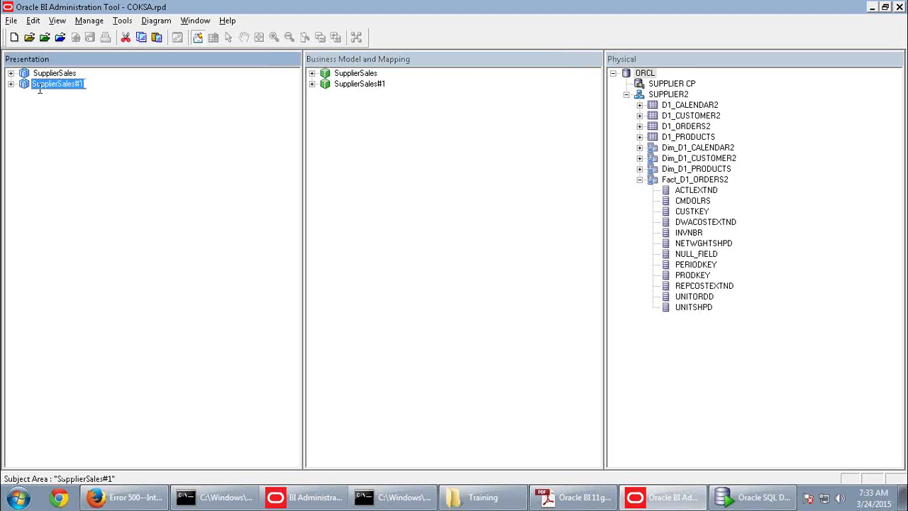
left_click(380, 88)
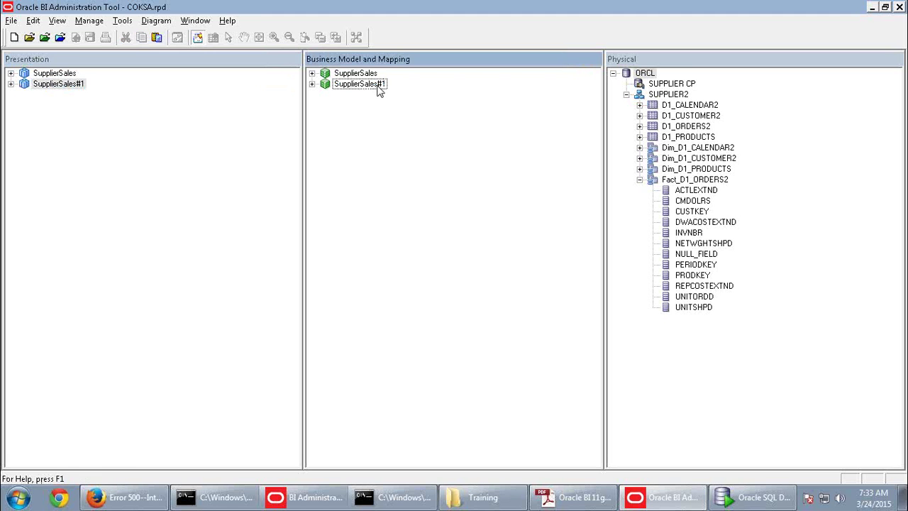
Delete the SupplierSales#1 business model and return to the PDF activity guide
right_click(378, 86)
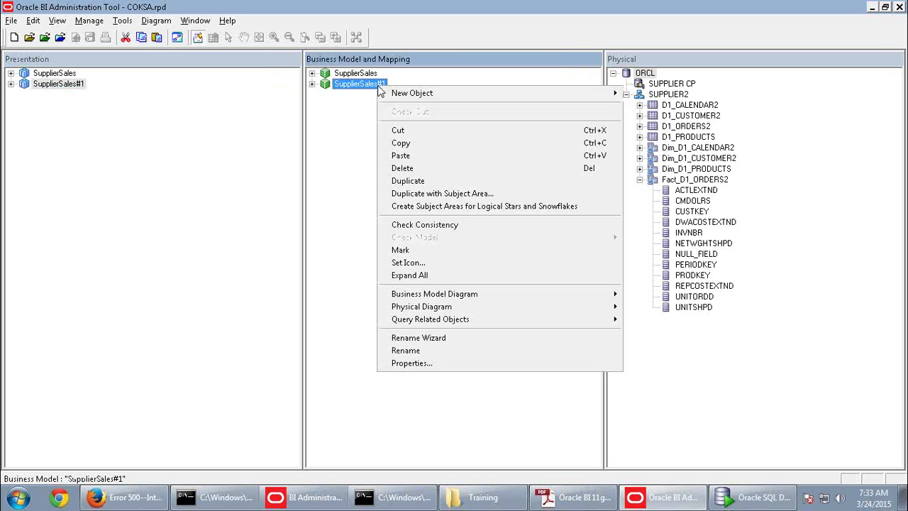
left_click(416, 168)
left_click(467, 280)
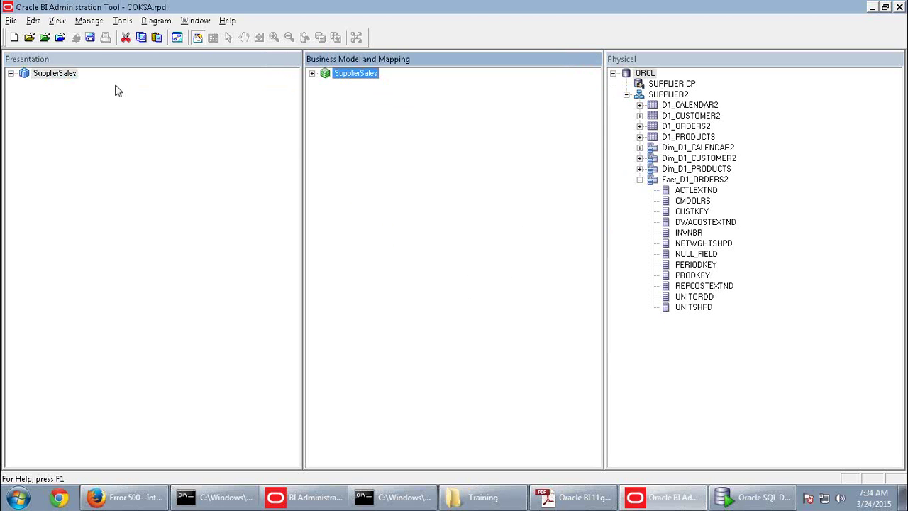
left_click(334, 104)
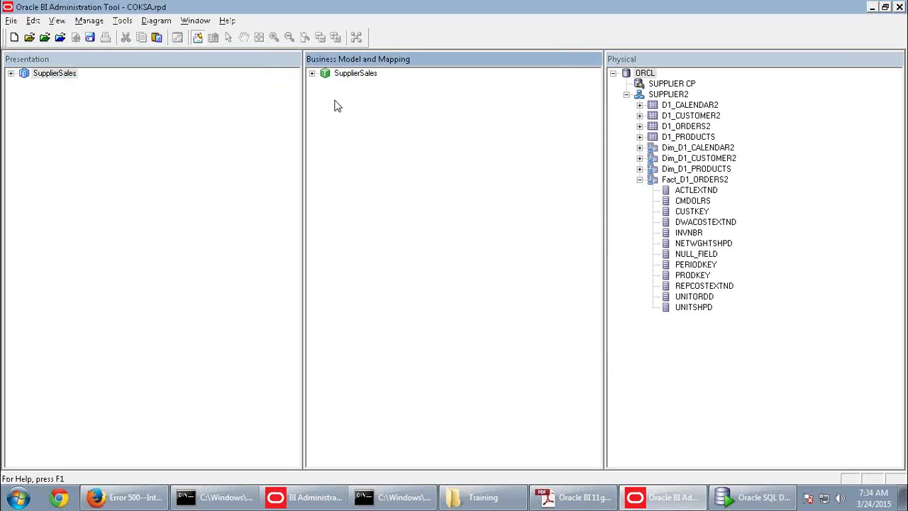
left_click(55, 111)
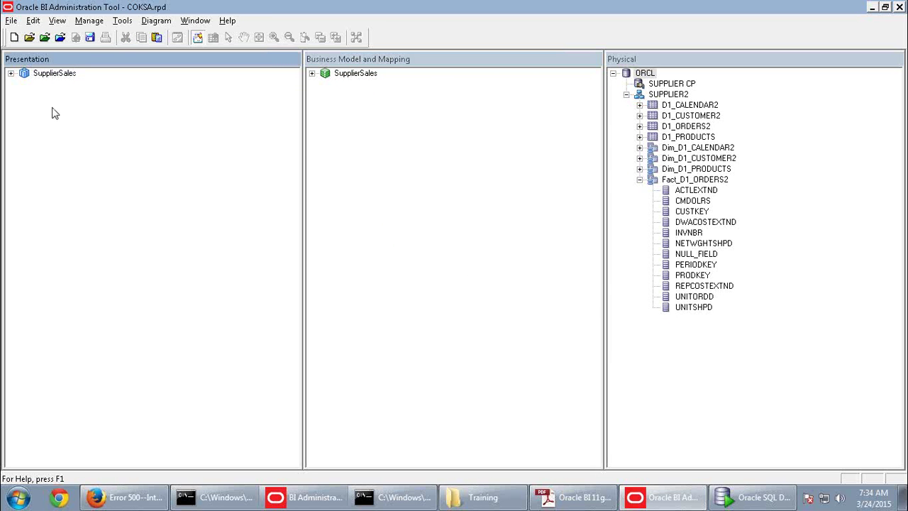
key("alt+Tab")
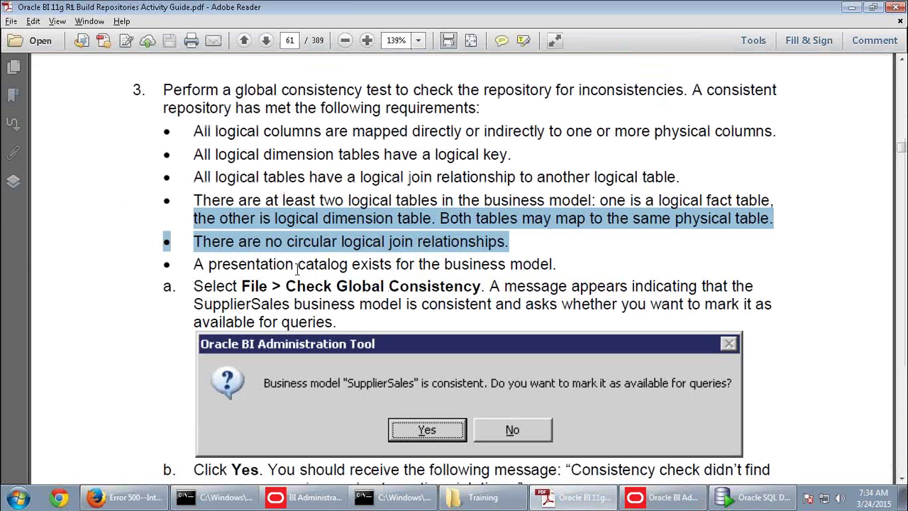
Scroll the activity guide to page 62's steps for disabling the BI Server cache
scroll(297, 265, "down", 10)
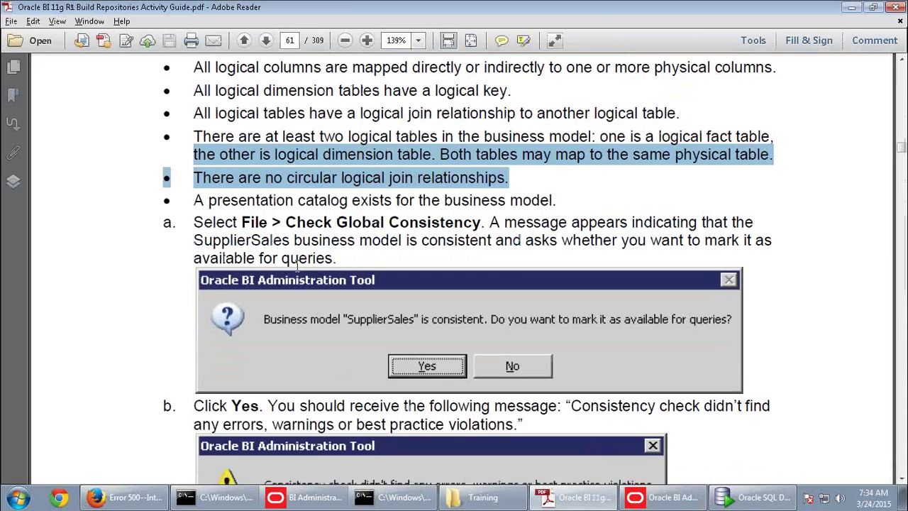
scroll(297, 264, "down", 20)
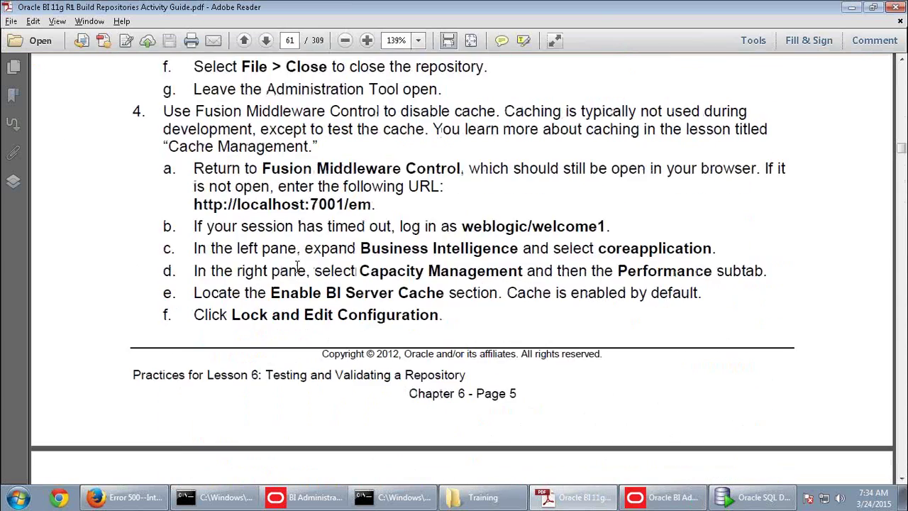
scroll(297, 273, "down", 14)
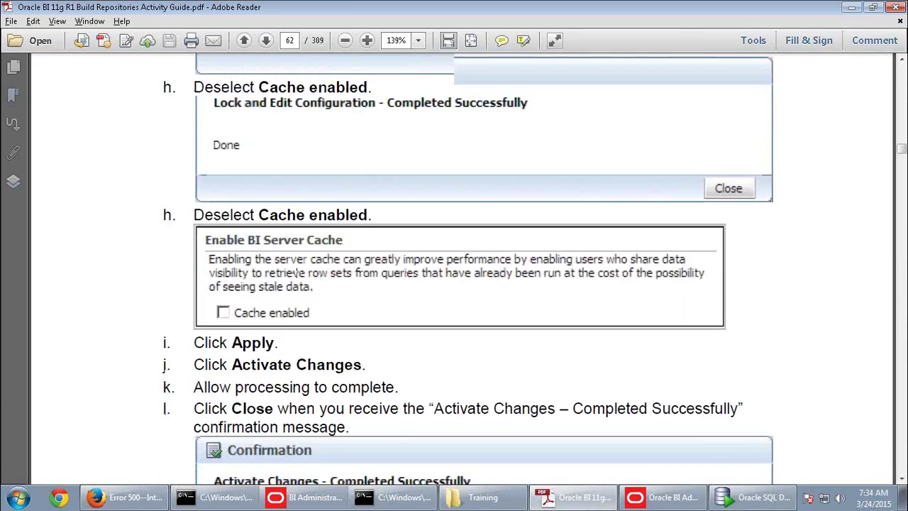
Save the repository in the Administration Tool after a global consistency check reports no errors
key("alt+Tab")
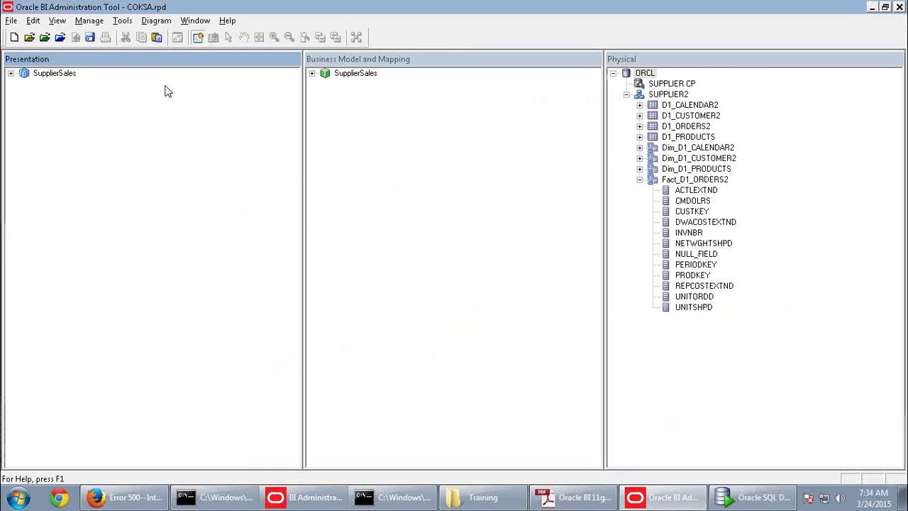
left_click(89, 36)
left_click(400, 280)
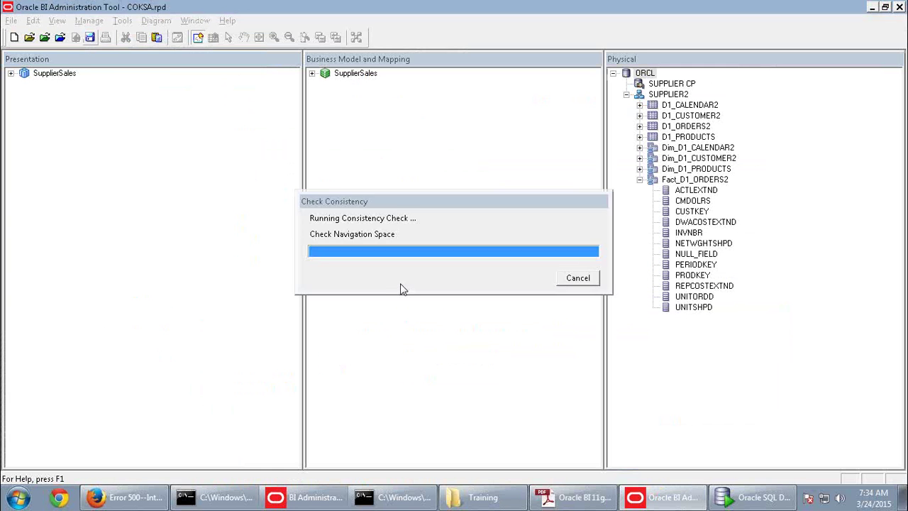
left_click(572, 278)
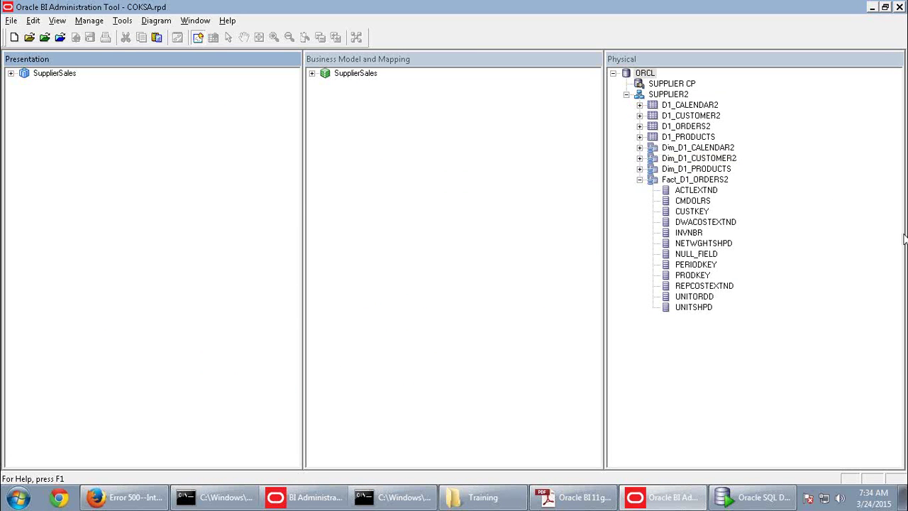
Open the Enterprise Manager address databi01-pc:7001/em in Firefox
left_click(164, 495)
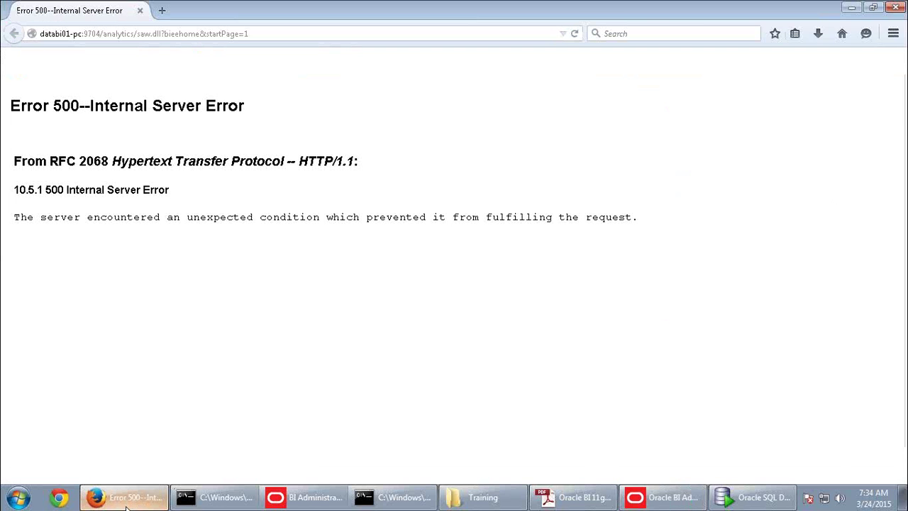
left_click(284, 34)
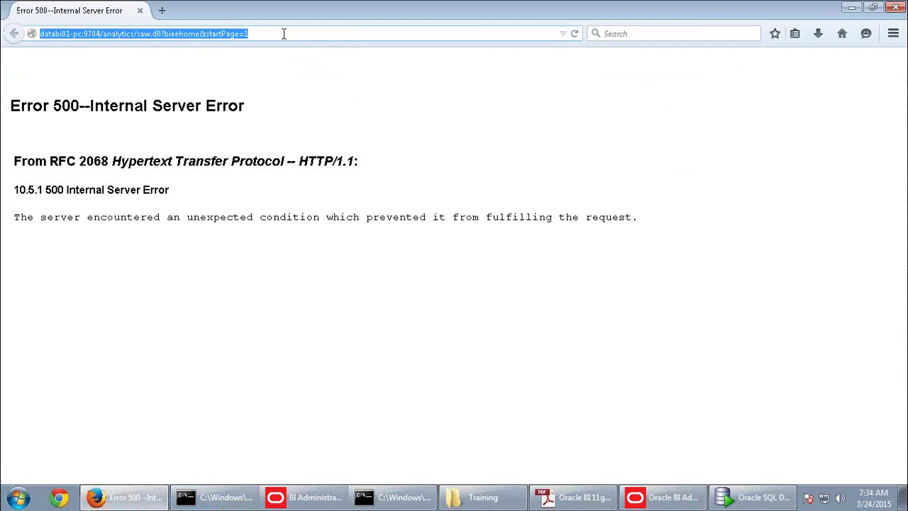
type("databi01-pc/")
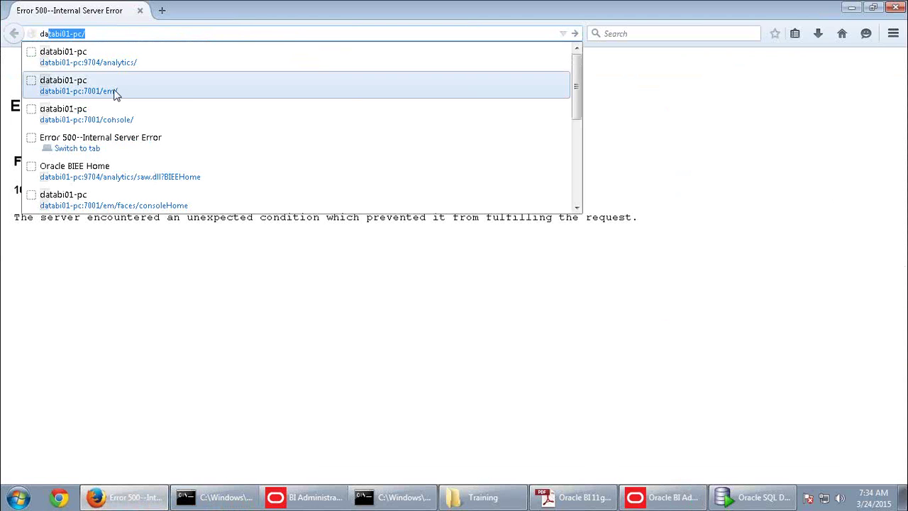
left_click(116, 94)
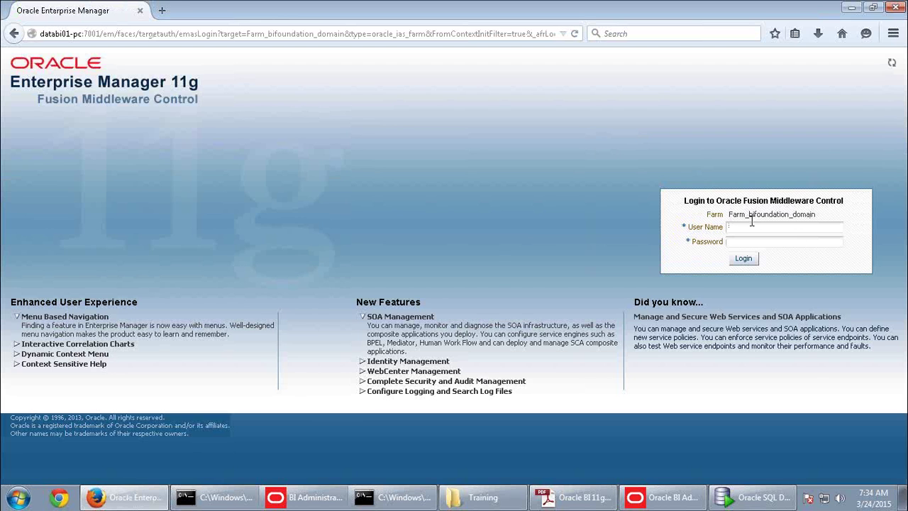
Log in with the saved admin user name and the account password
left_click(751, 225)
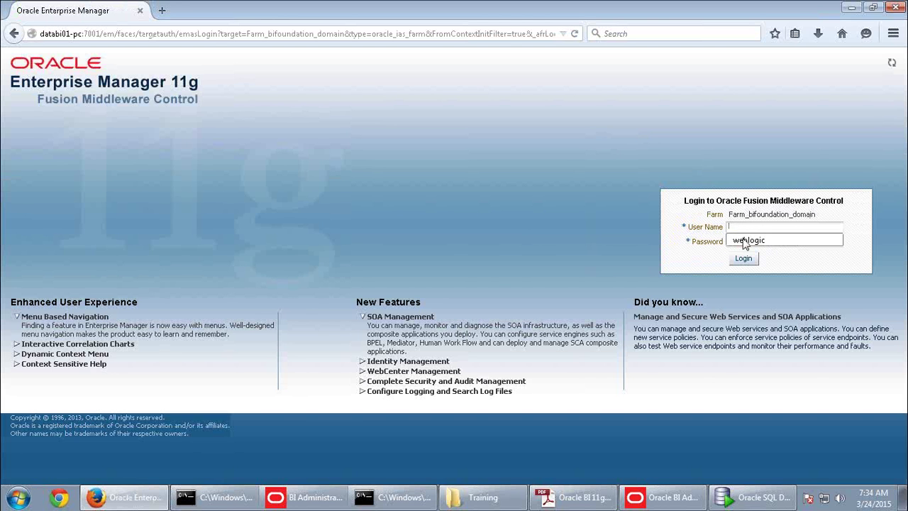
left_click(742, 241)
type("welcome1")
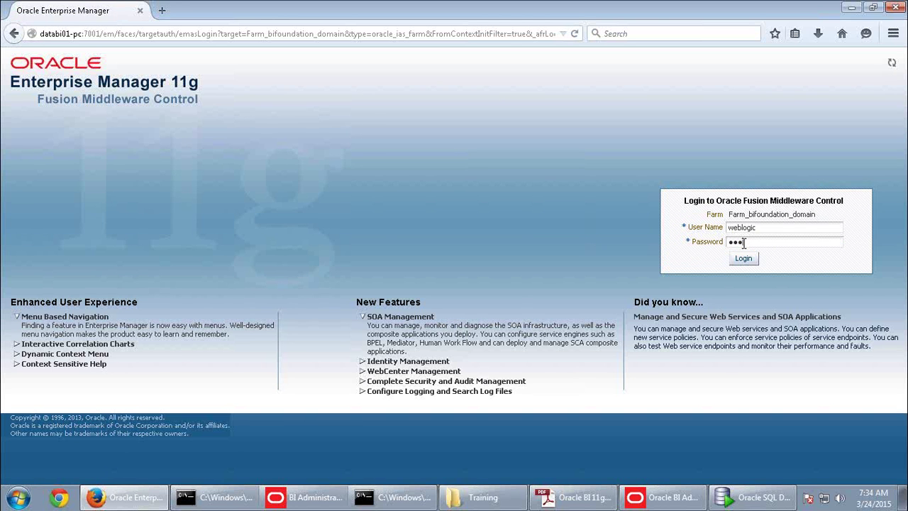
key("Return")
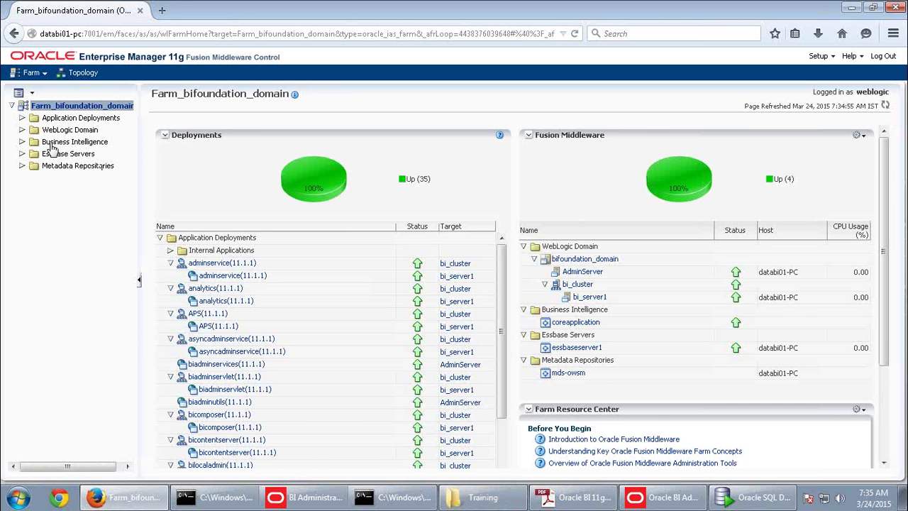
Open coreapplication's repository deployment, select default RPD ABC_WK_BI0045, and close the Administration Tool
left_click(107, 141)
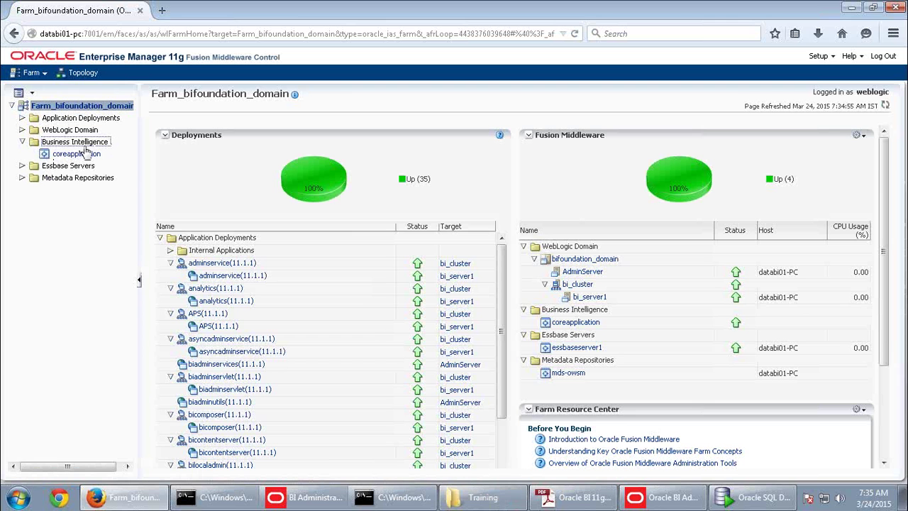
left_click(83, 153)
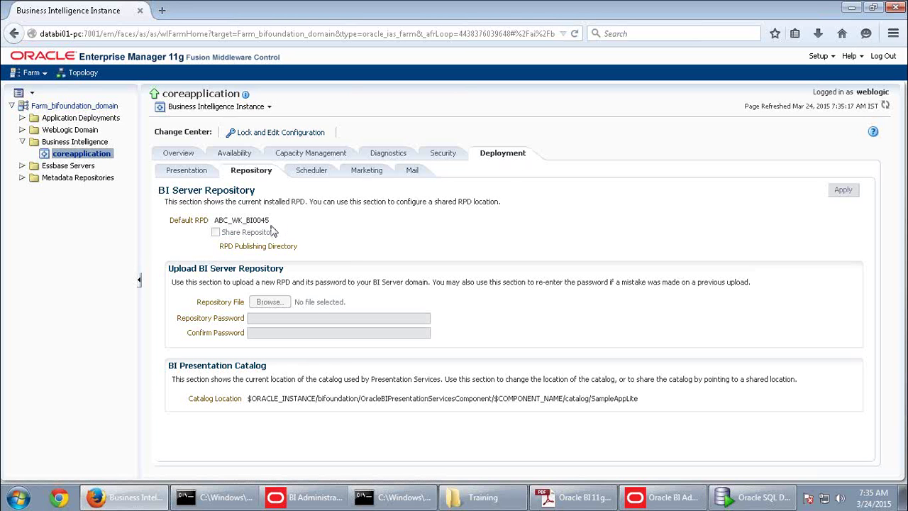
left_click_drag(276, 225, 218, 227)
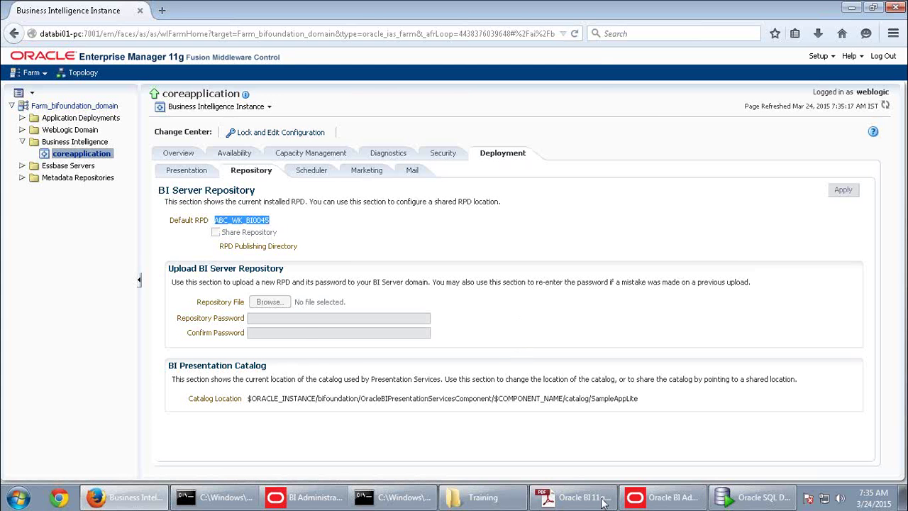
left_click(660, 498)
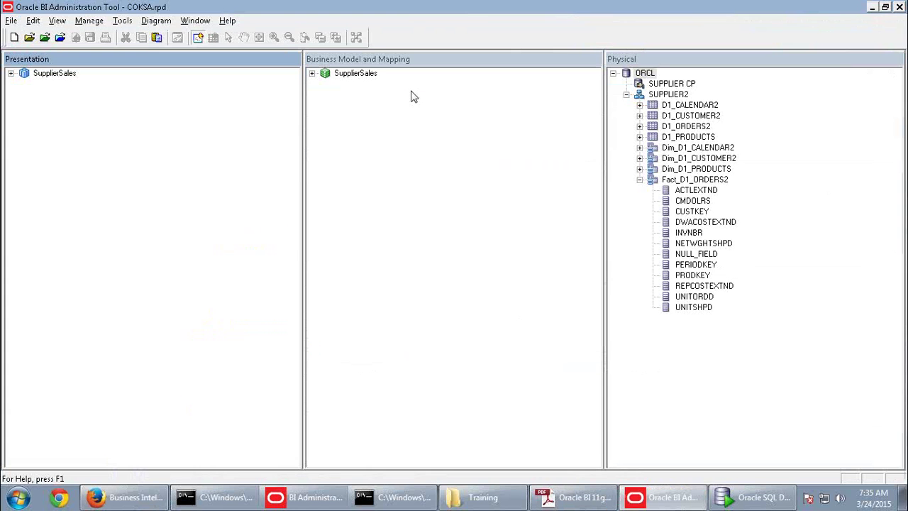
left_click(899, 7)
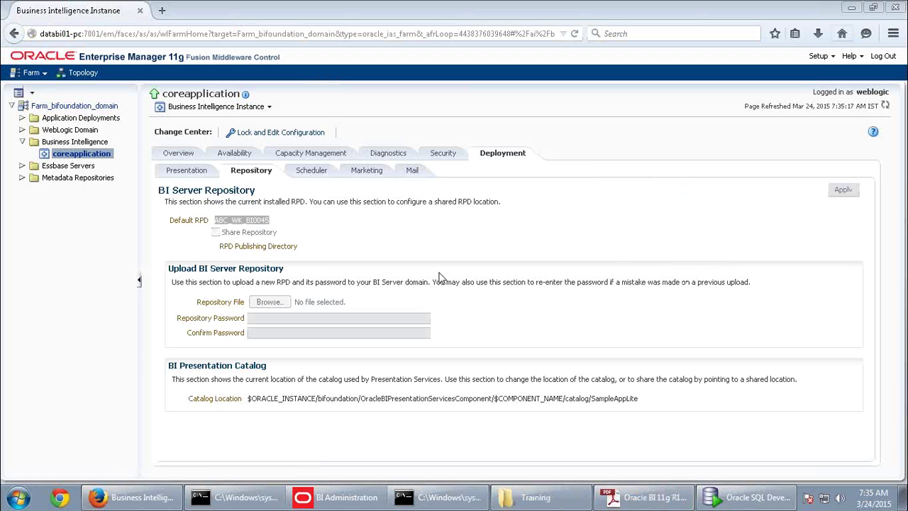
left_click(280, 132)
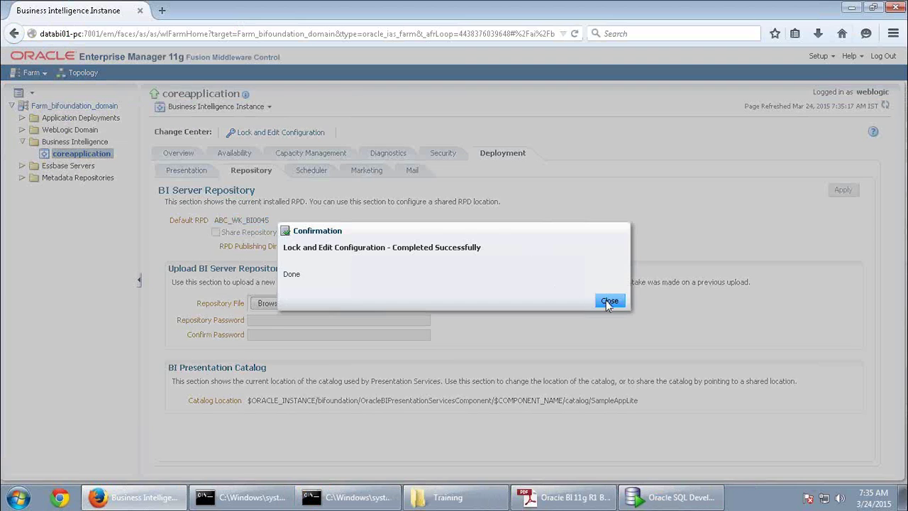
left_click(605, 298)
left_click(279, 308)
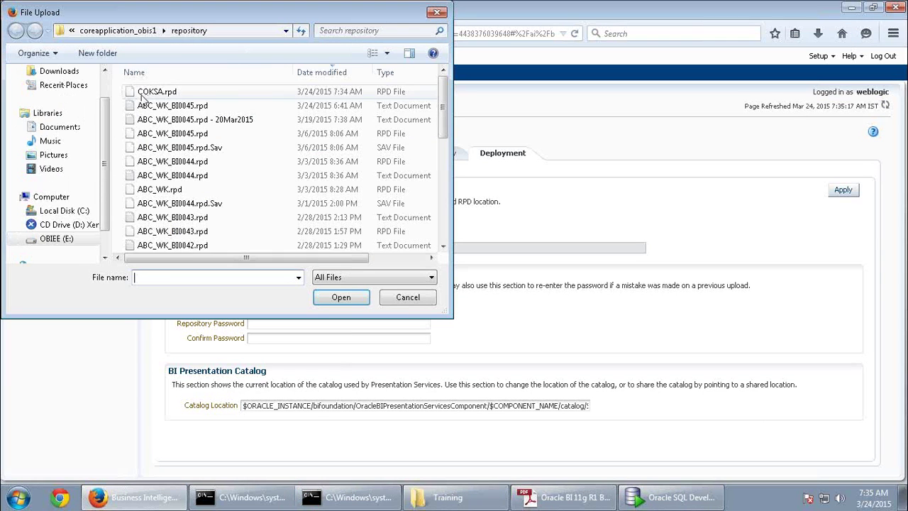
left_click(149, 93)
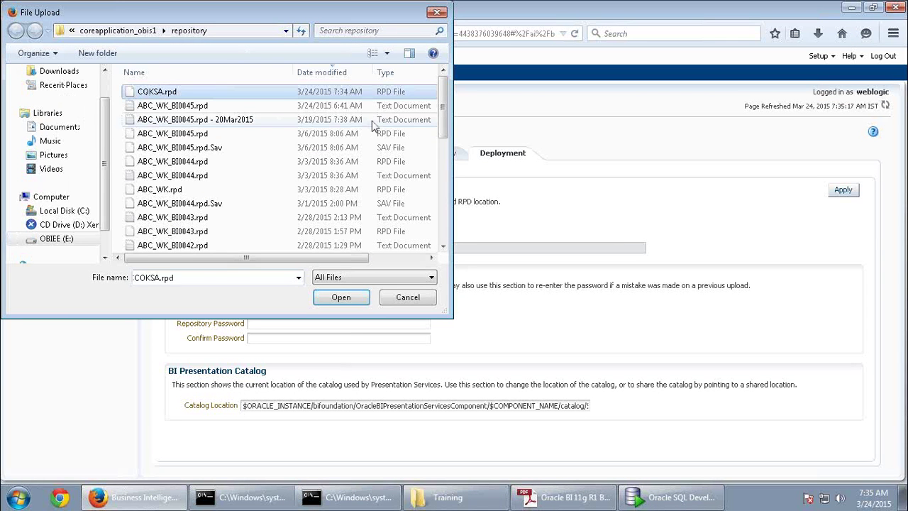
left_click(357, 298)
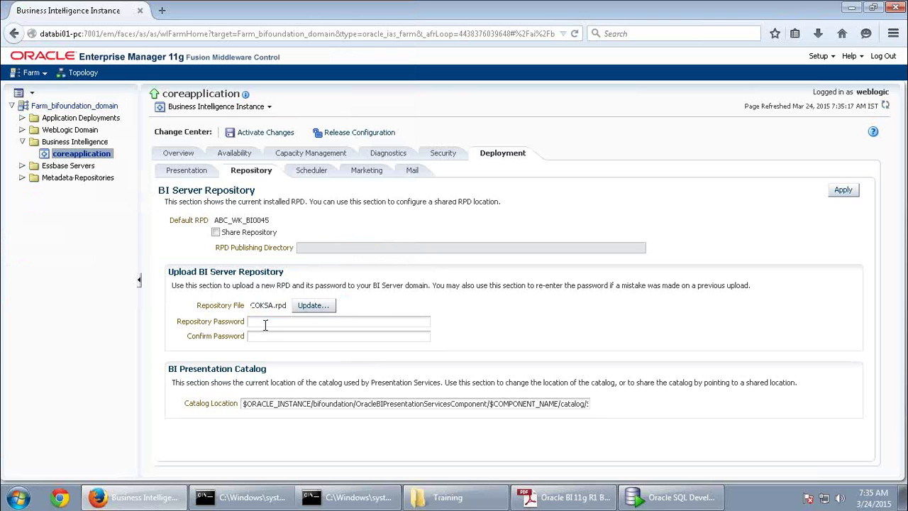
type("Admin1233")
key("Tab")
type("Admin1233")
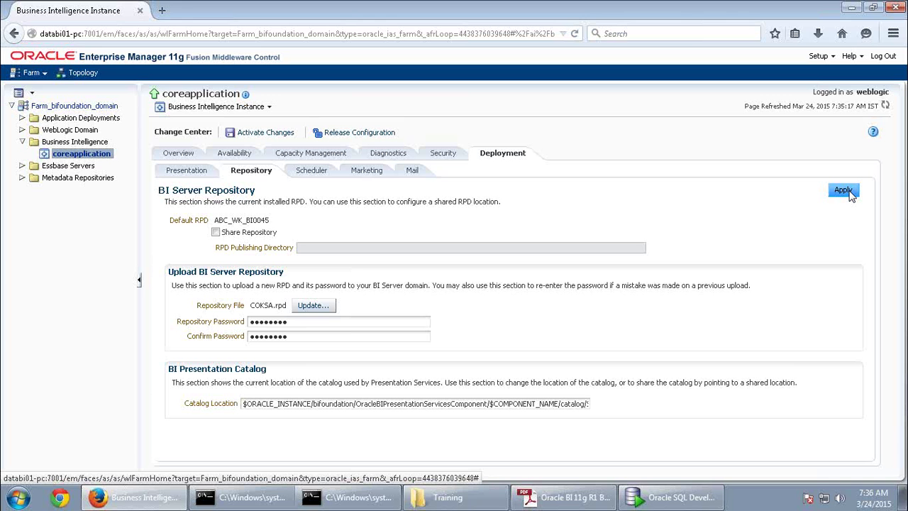
left_click(850, 193)
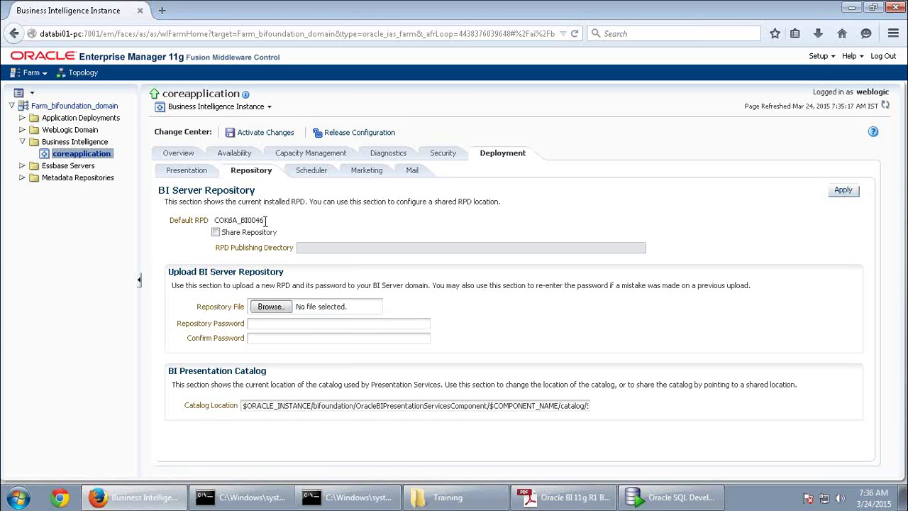
left_click_drag(266, 219, 214, 221)
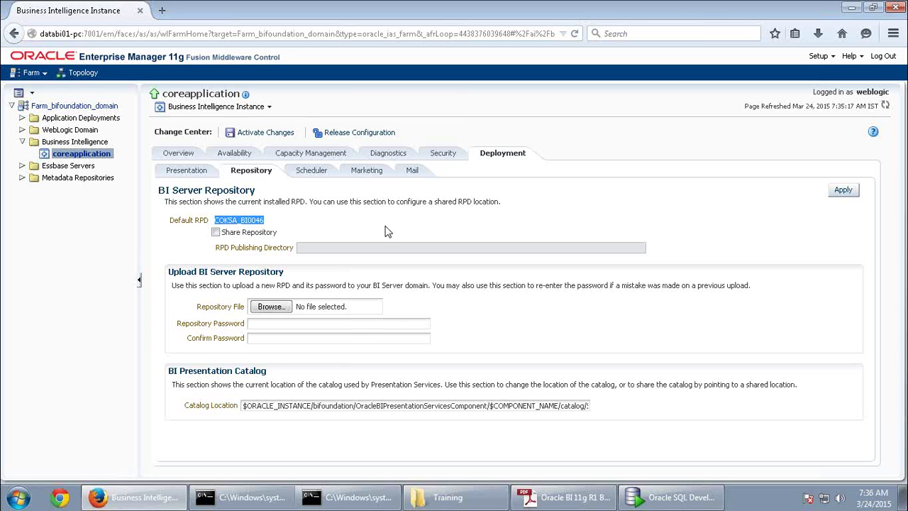
left_click(258, 224)
mouse_move(239, 222)
left_mouse_down()
mouse_move(210, 224)
mouse_move(256, 220)
mouse_move(242, 222)
left_mouse_up()
left_click(254, 220)
left_click(261, 224)
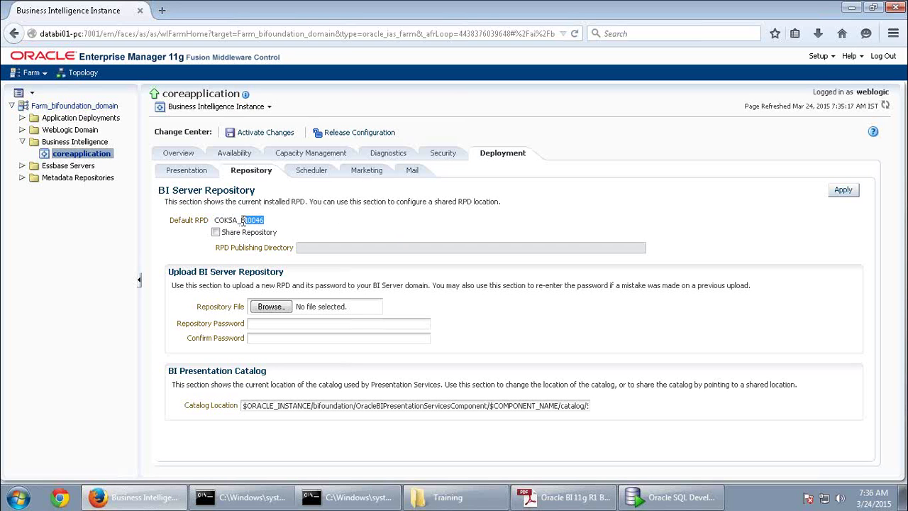
Activate the pending BI configuration changes, then move to the availability processes view
left_click(378, 225)
left_click(288, 139)
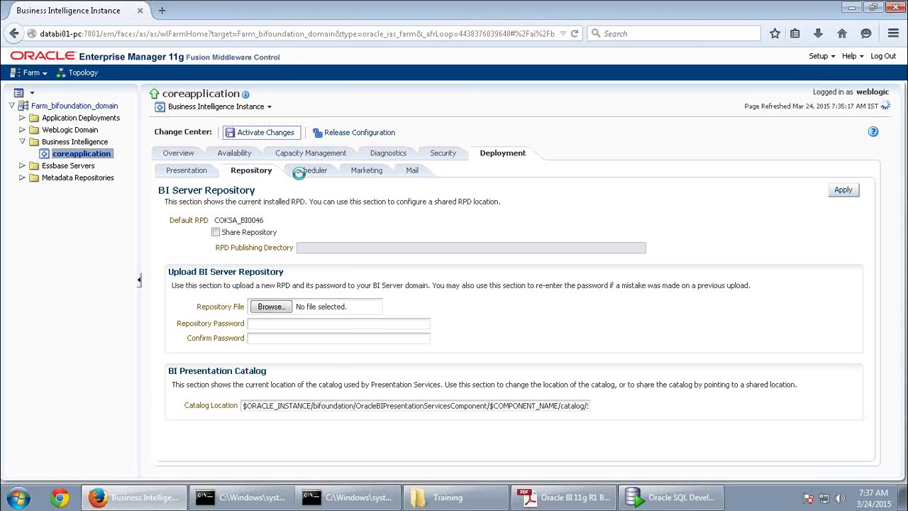
left_click(243, 157)
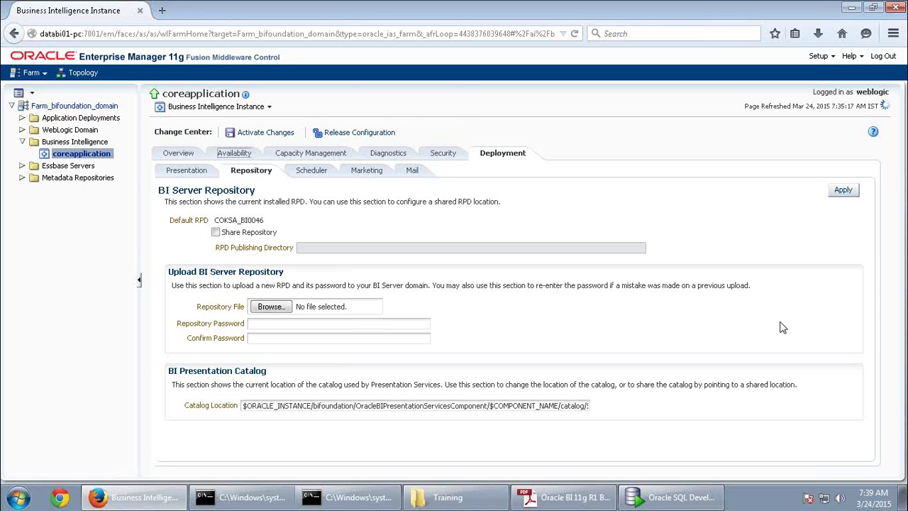
Activate the pending configuration changes (0 errors, 2 warnings) and view the Availability processes
left_click(891, 37)
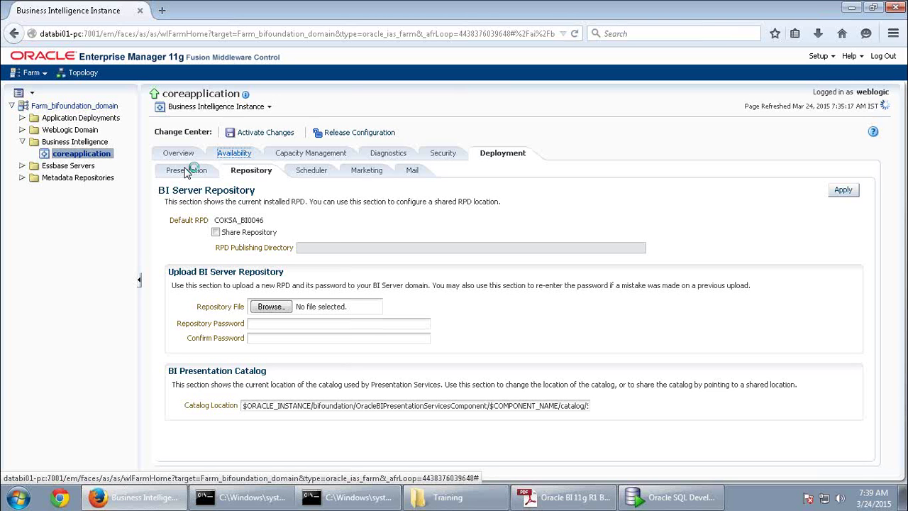
left_click(265, 135)
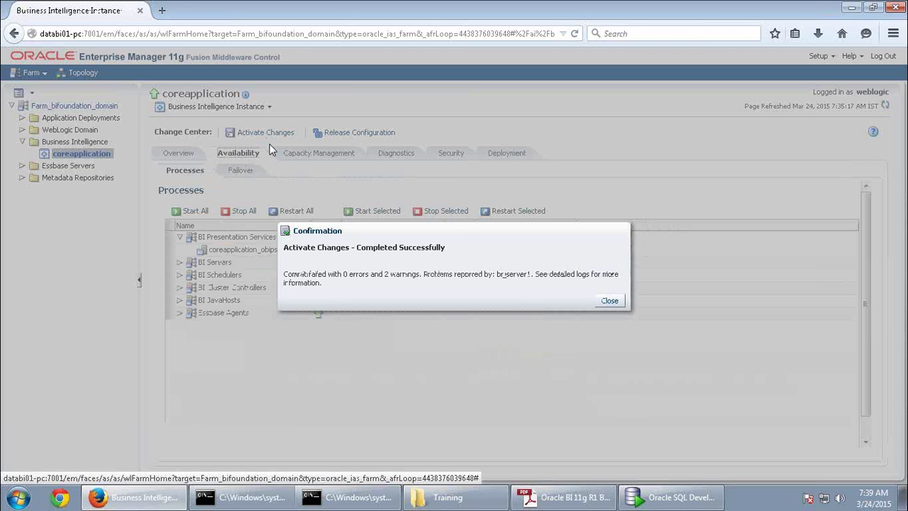
Dismiss the activation confirmation and launch Restart All for the coreapplication BI components
left_click(609, 300)
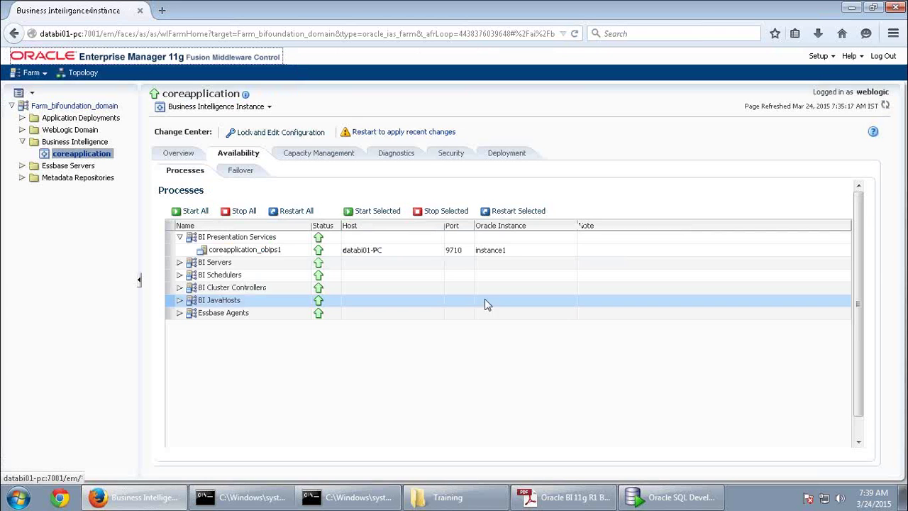
left_click(294, 212)
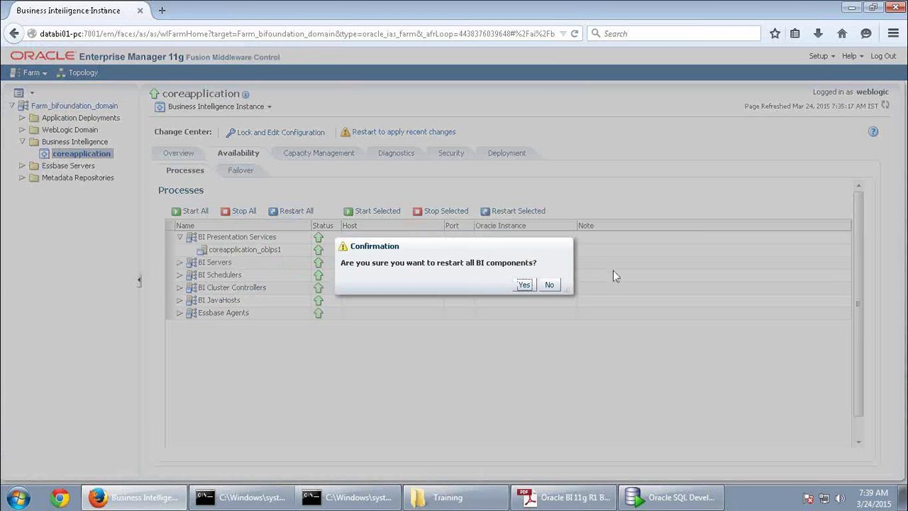
left_click(524, 285)
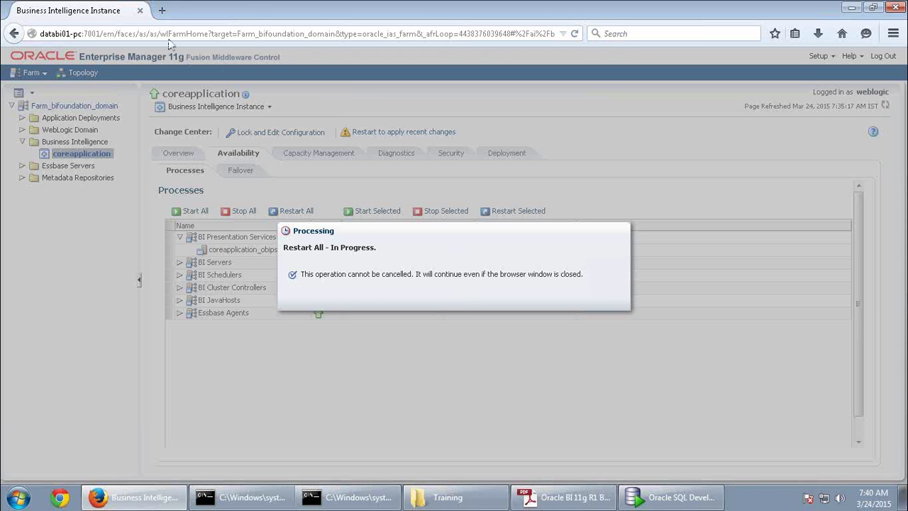
left_click(161, 10)
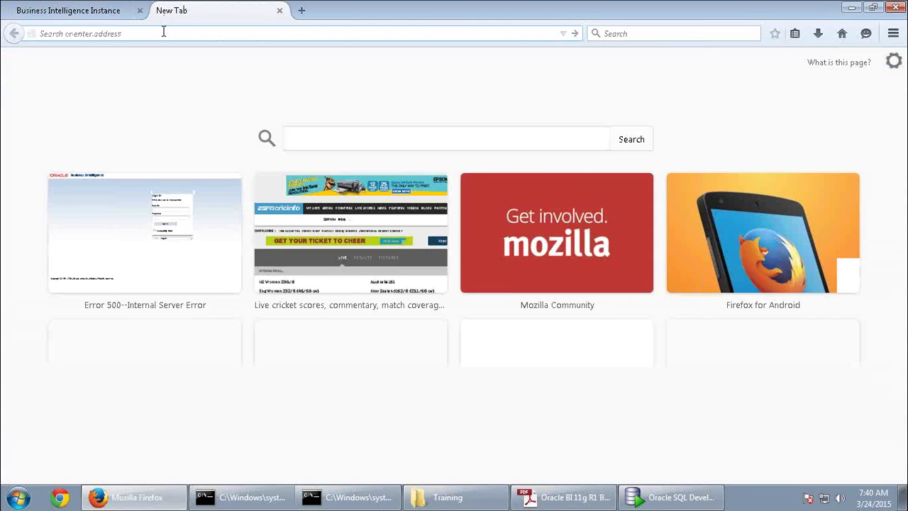
Load databi01-pc:9704/analytics in the new tab and reload it after Error 500
type("databi01-pc/")
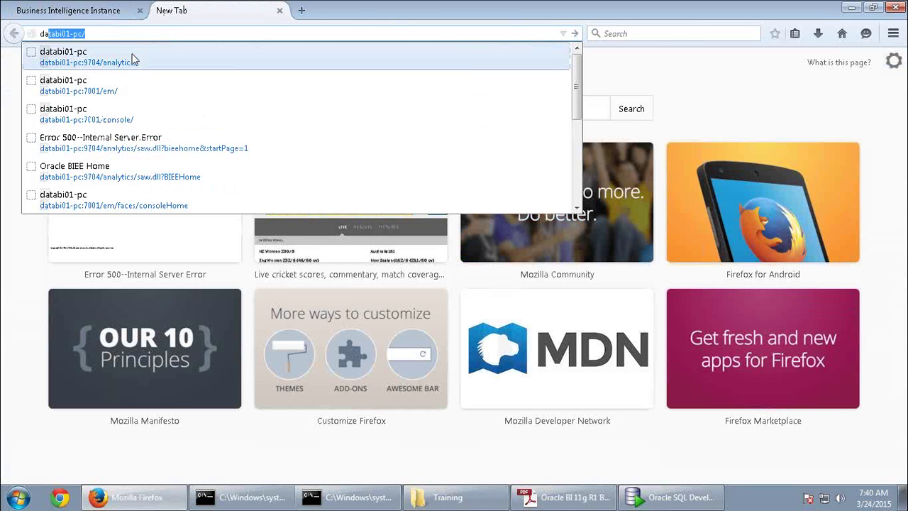
left_click(142, 57)
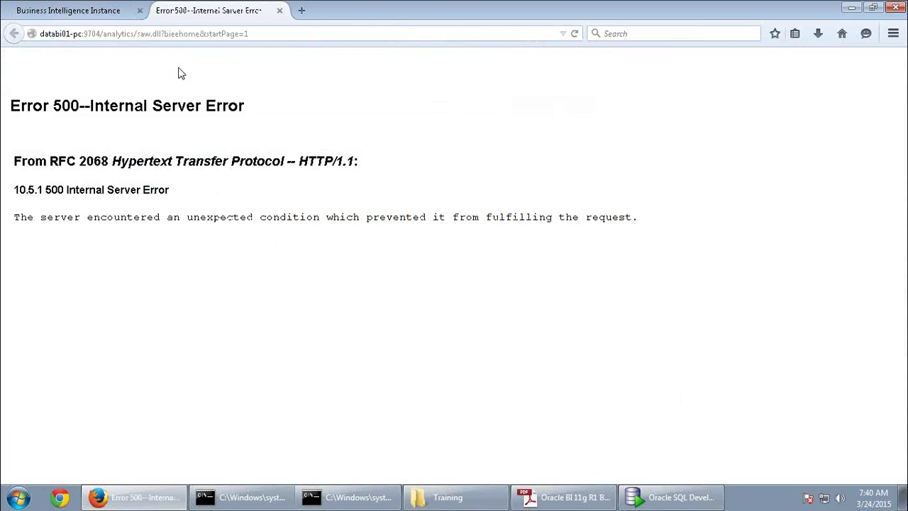
left_click_drag(248, 111, 13, 110)
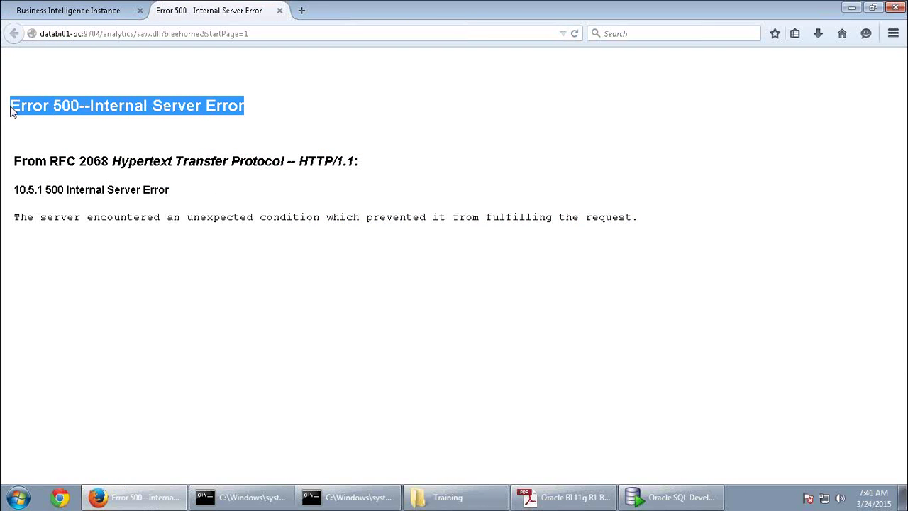
left_click(56, 14)
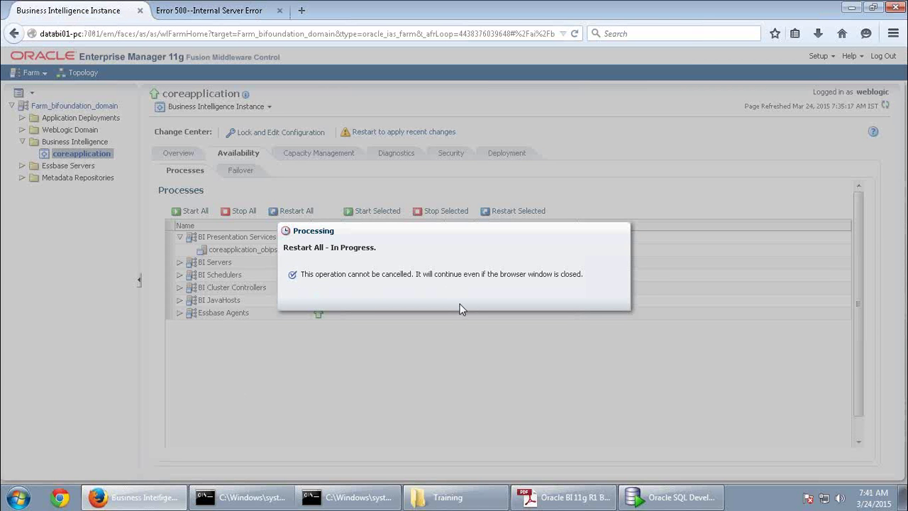
left_click(186, 14)
left_click(267, 34)
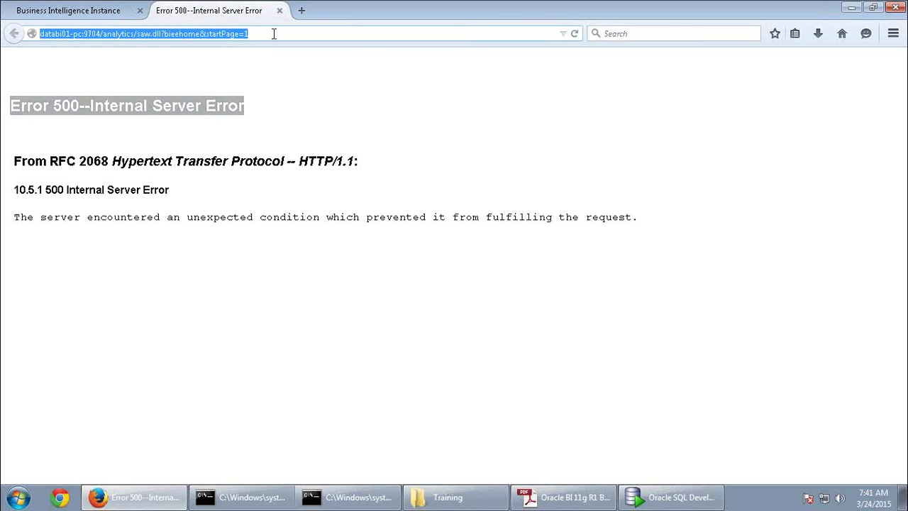
key("Return")
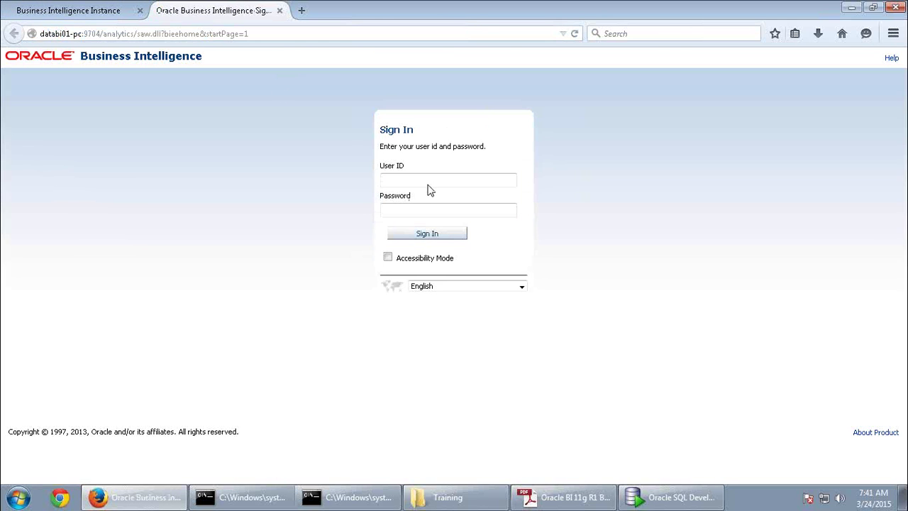
Sign in to Oracle BI with the saved admin user ID and its password
double_click(425, 180)
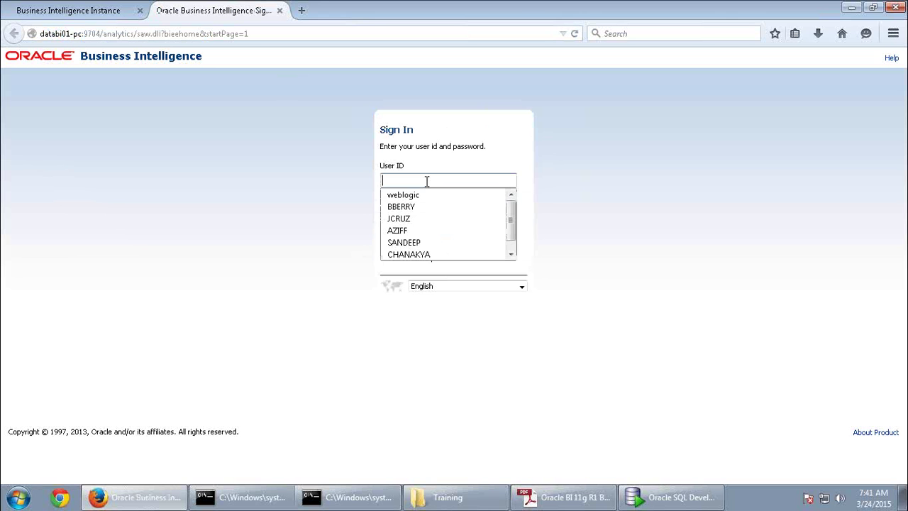
left_click(422, 192)
left_click(419, 207)
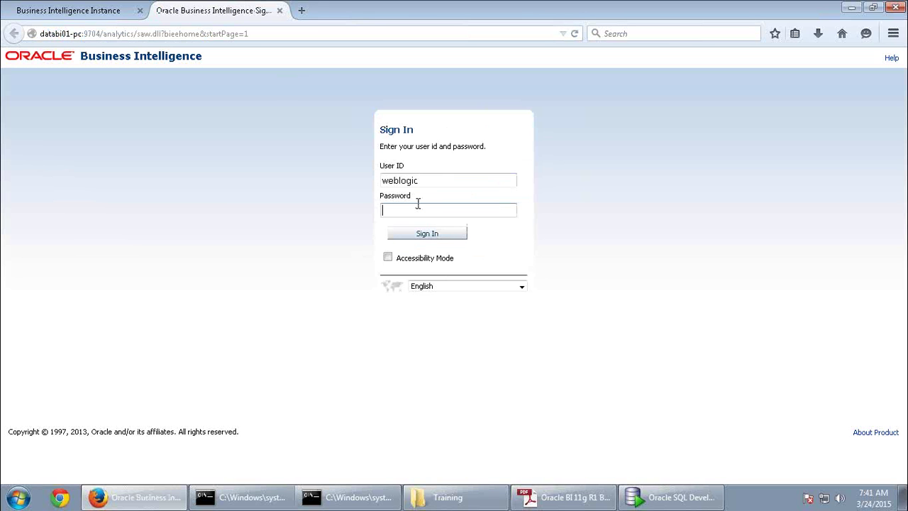
type("welcome")
key("Return")
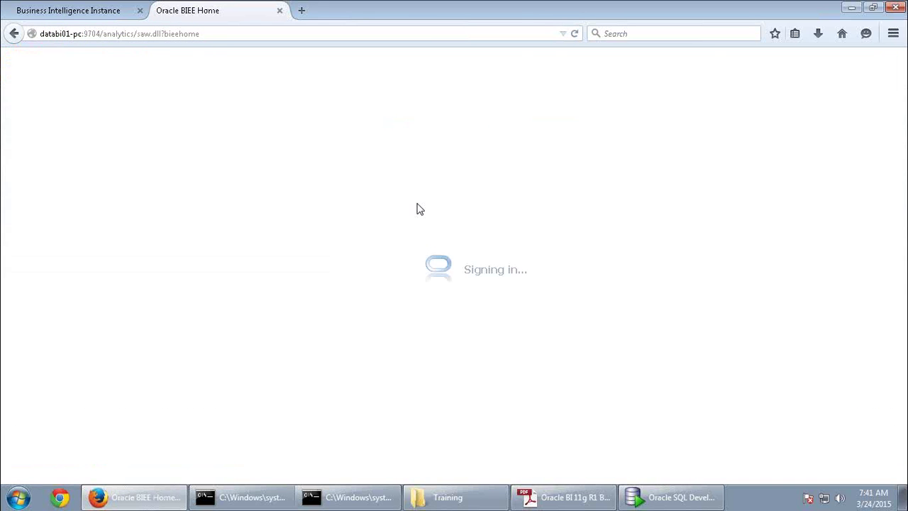
Close the Restart All completed confirmation in Enterprise Manager and return to the BI home tab
left_click(68, 10)
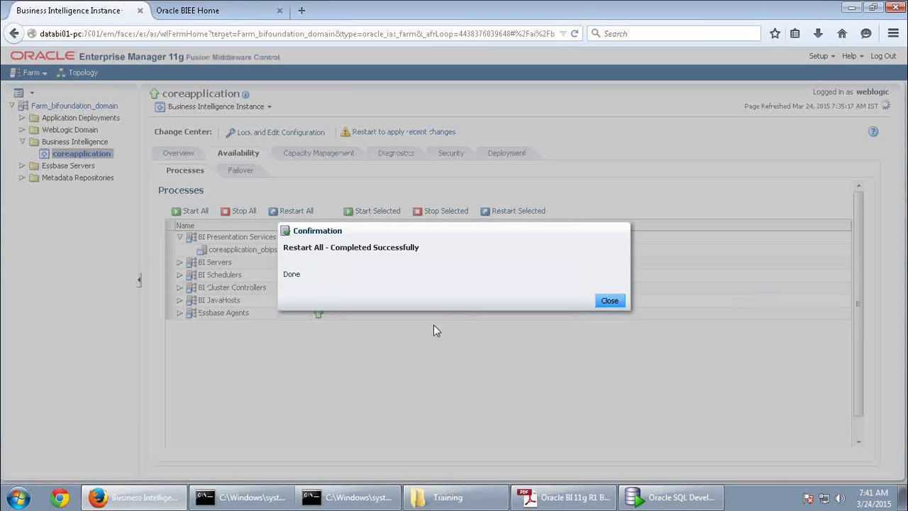
left_click(609, 301)
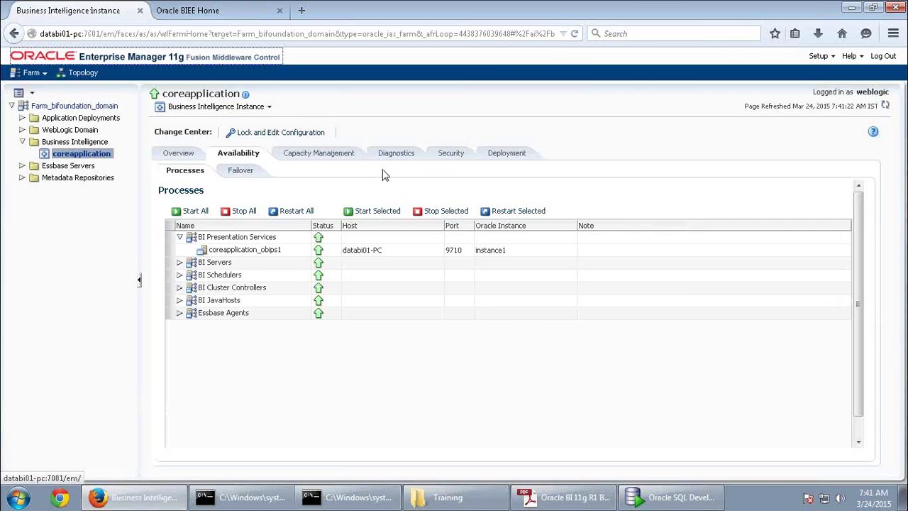
left_click(213, 11)
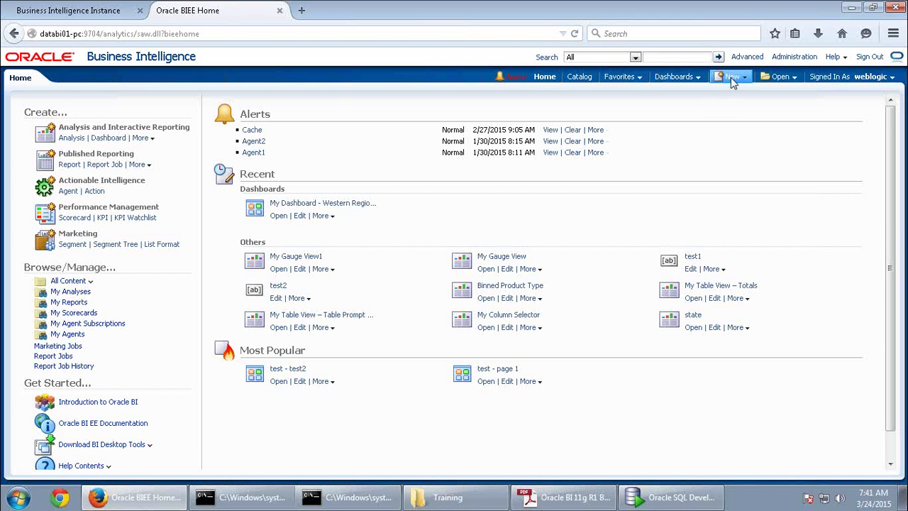
Create a new SupplierSales analysis with Customer Region, Fact-Sales Dollars and Units Ordered columns
left_click(734, 78)
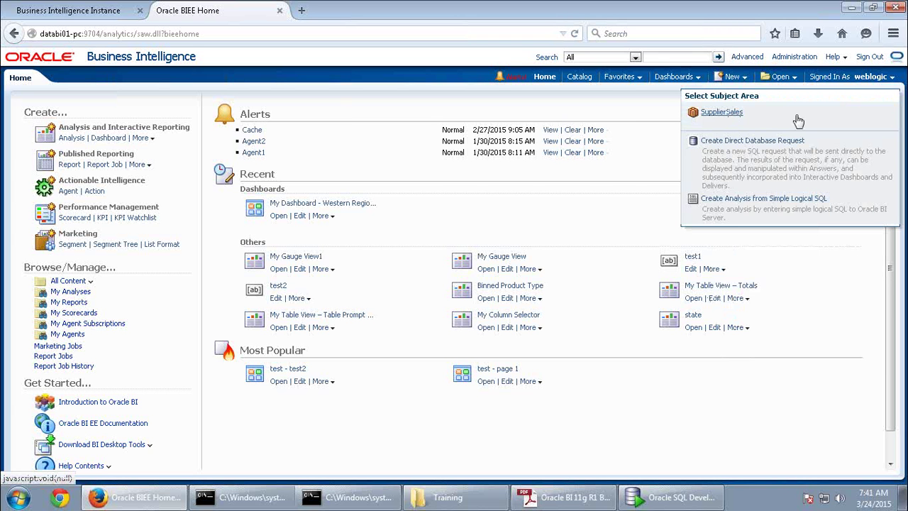
left_click(721, 112)
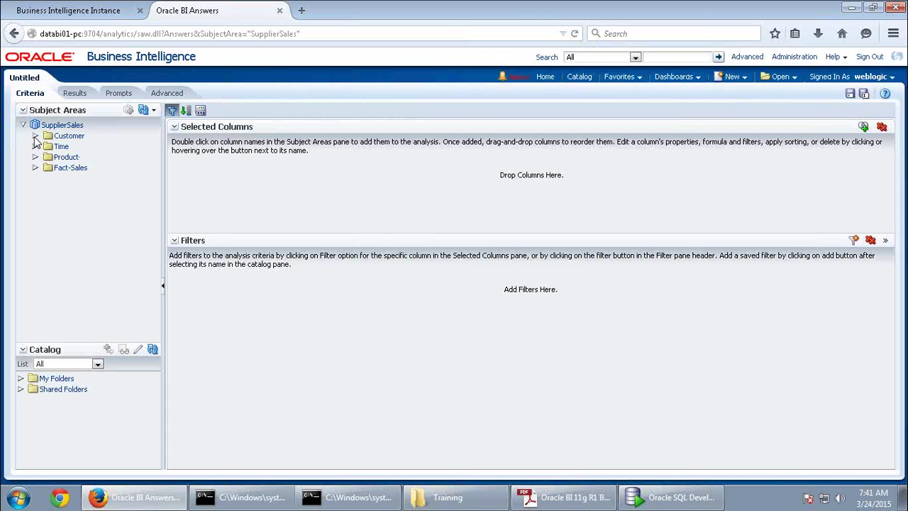
left_click(35, 136)
double_click(80, 146)
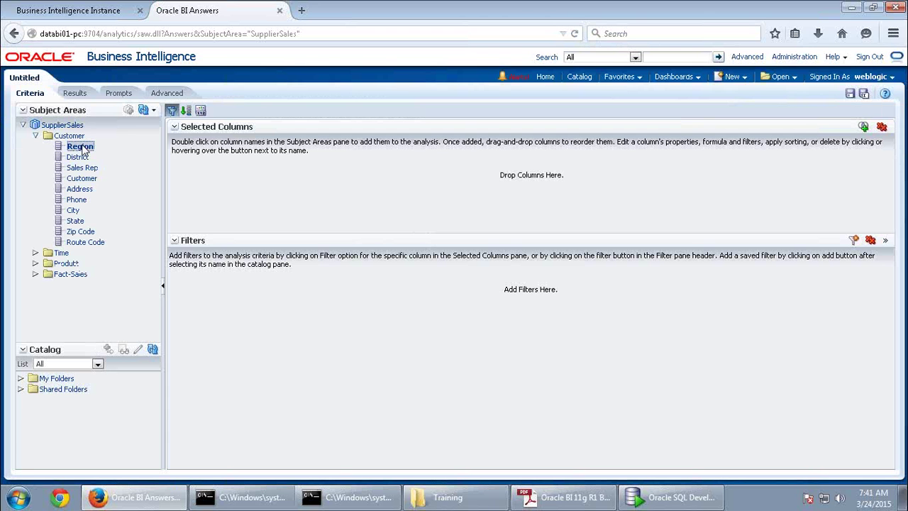
double_click(75, 274)
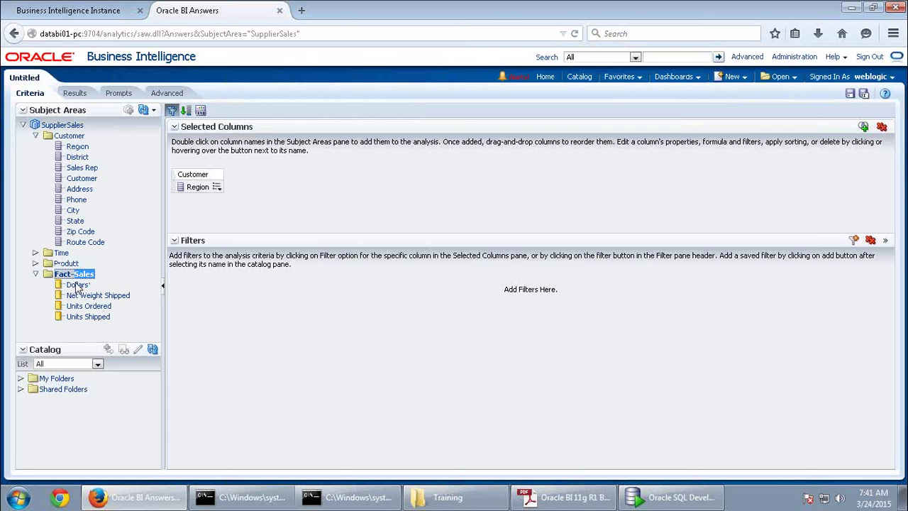
double_click(80, 284)
double_click(91, 306)
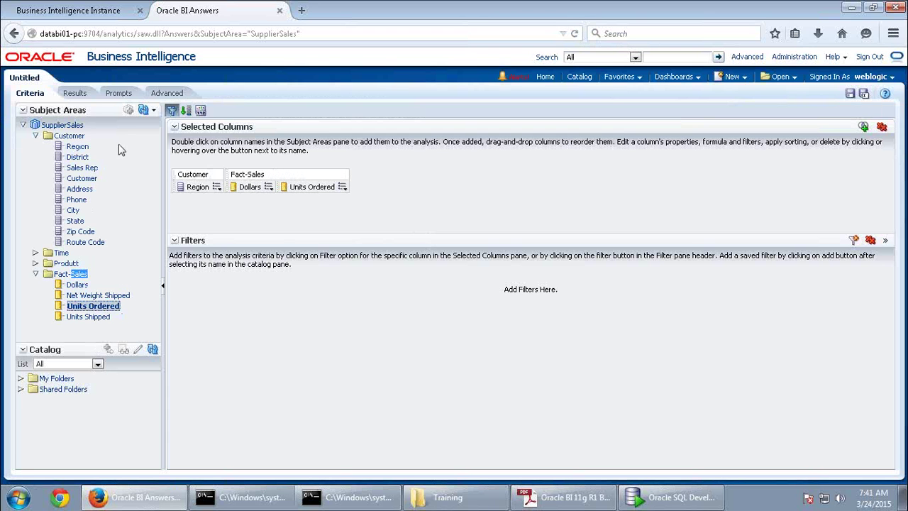
View the Dollars and Units Ordered by Region results, then expand the Customer folder
left_click(82, 98)
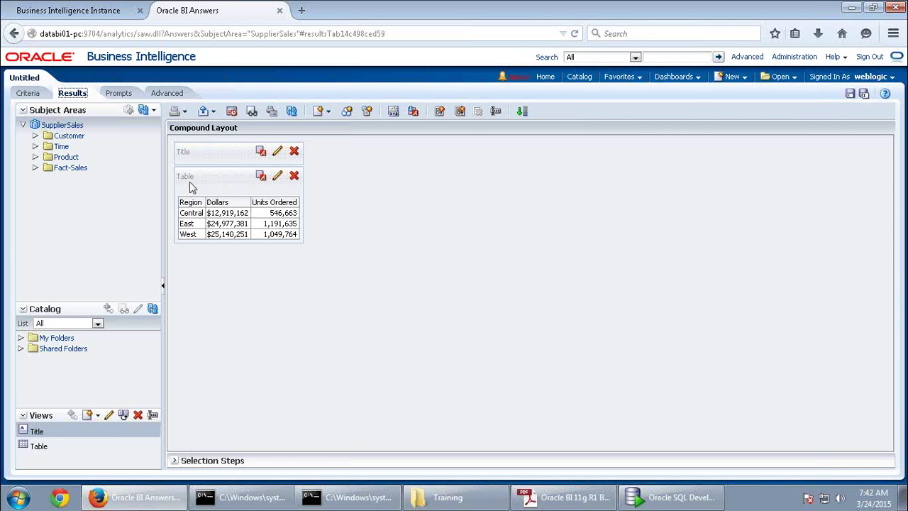
left_click(36, 135)
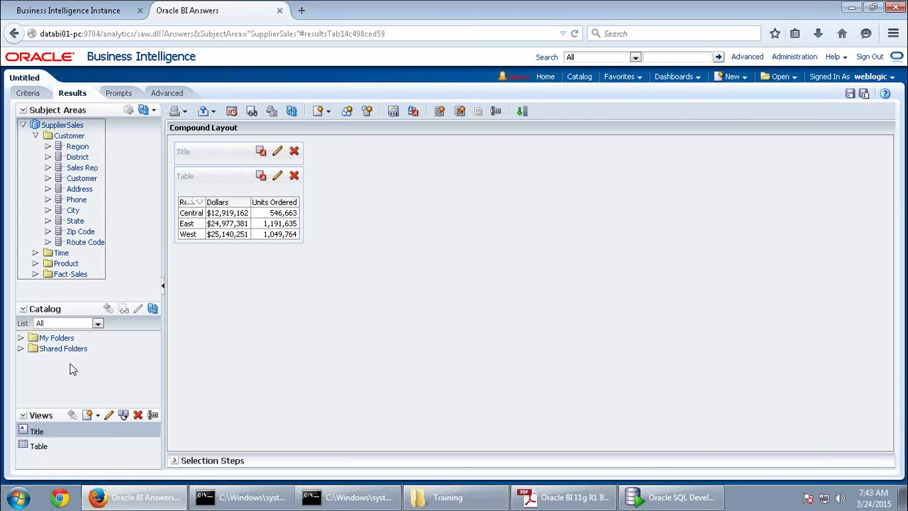
Launch BI Administration Tool and open the repository online with the repository and user passwords
left_click(27, 500)
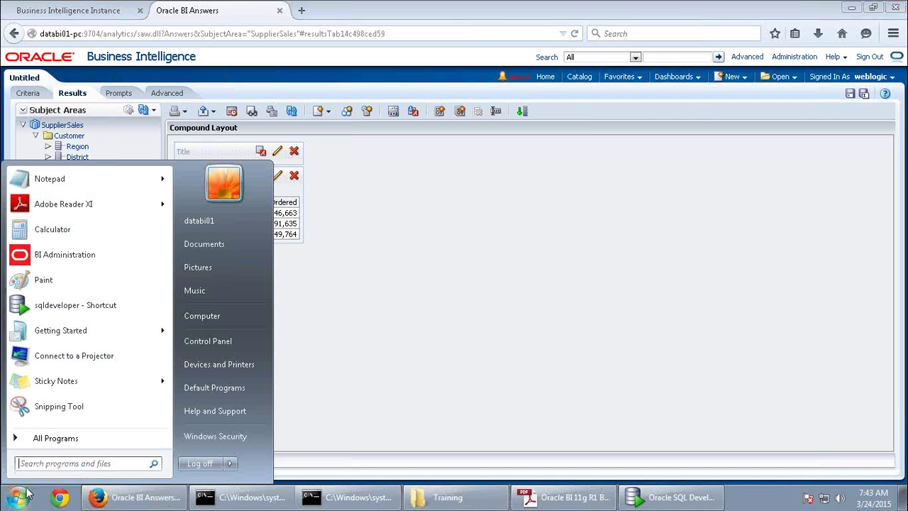
left_click(91, 261)
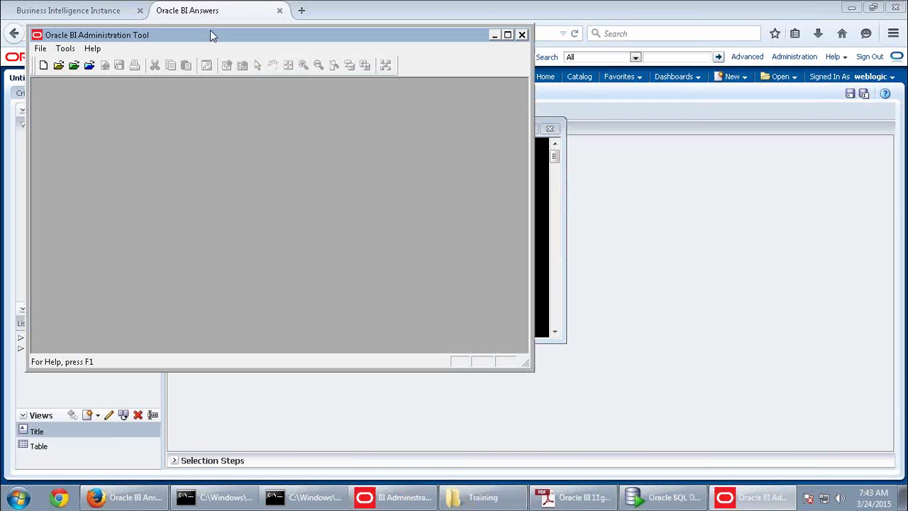
double_click(210, 35)
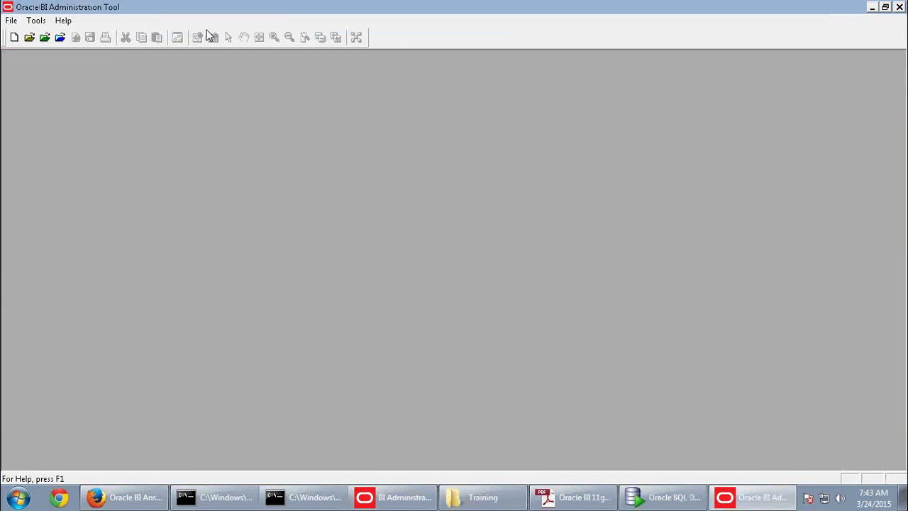
left_click(61, 37)
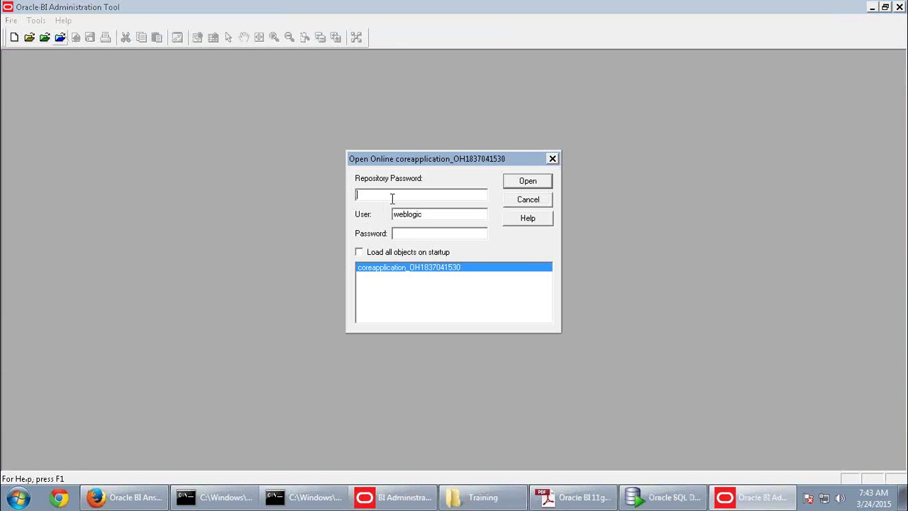
type("Admin123")
key("Tab")
key("Tab")
type("Admin123")
key("Return")
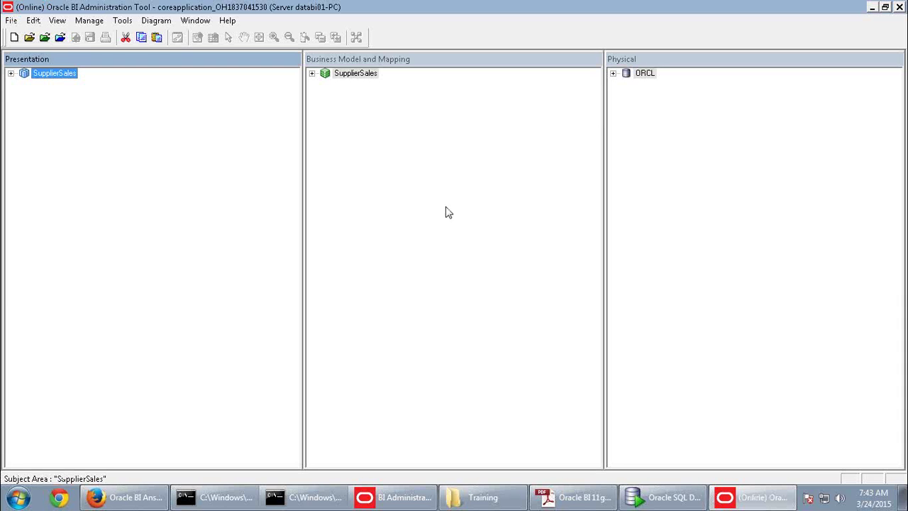
Inspect the SupplierSales Customer presentation columns, such as Region and Route Code, then return to Answers
left_click(10, 74)
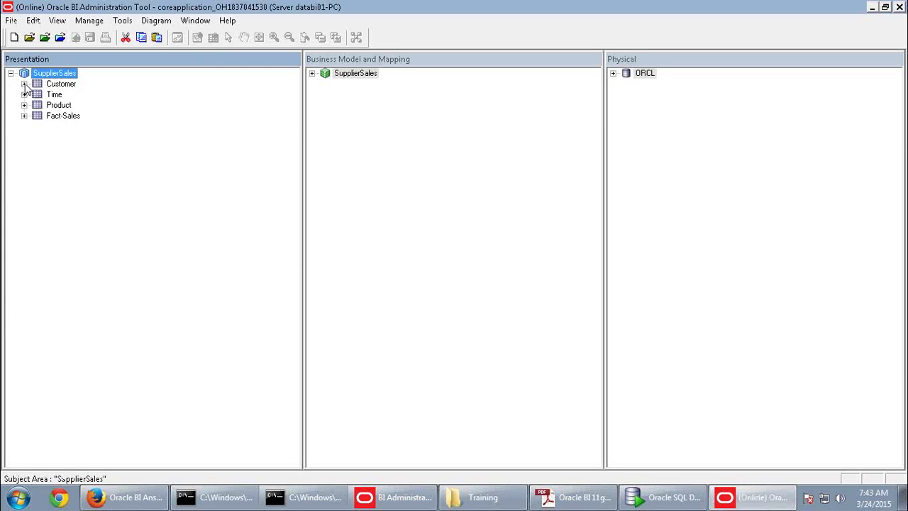
left_click(24, 84)
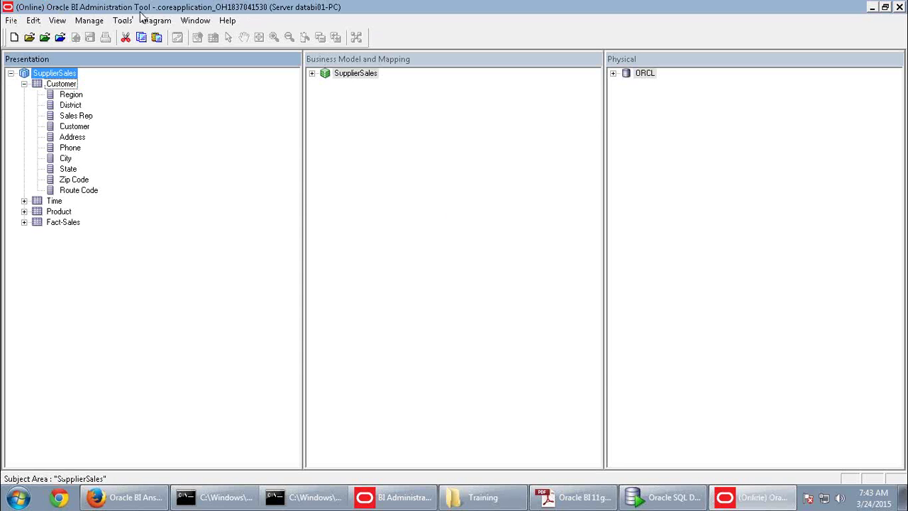
left_click(73, 98)
left_click(82, 193)
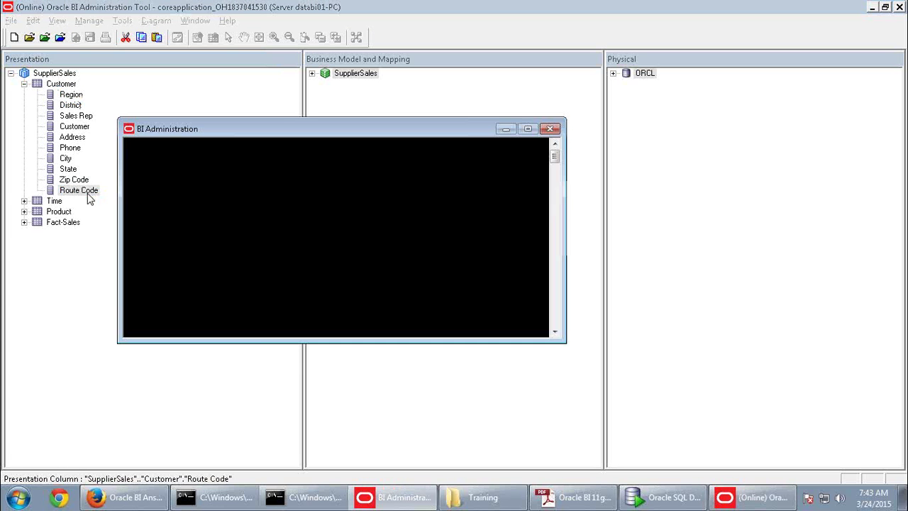
left_click(135, 498)
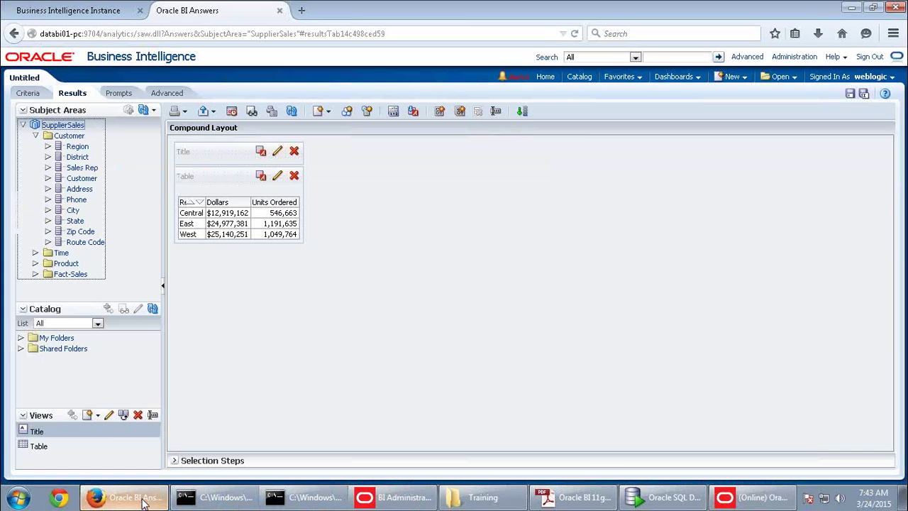
Compare the Customer, Time and Fact-Sales presentation tables against the Answers Subject Areas tree
left_click(69, 126)
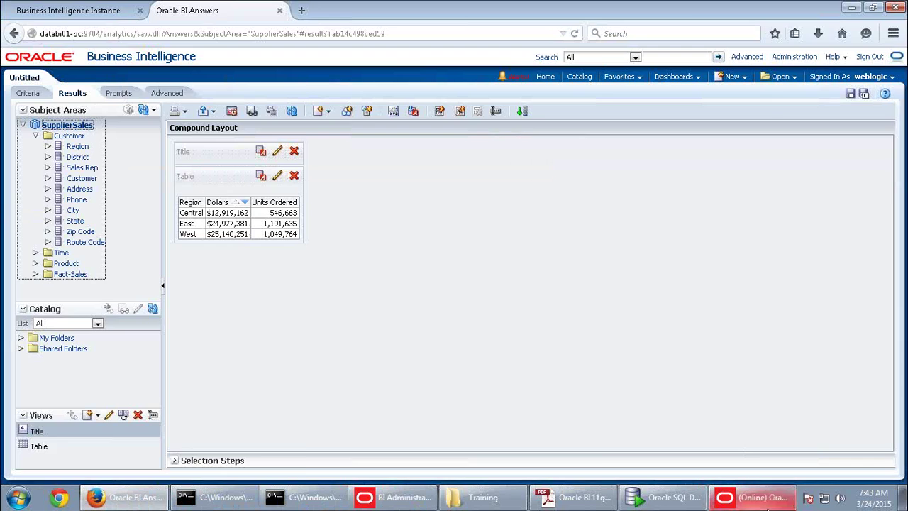
left_click(752, 497)
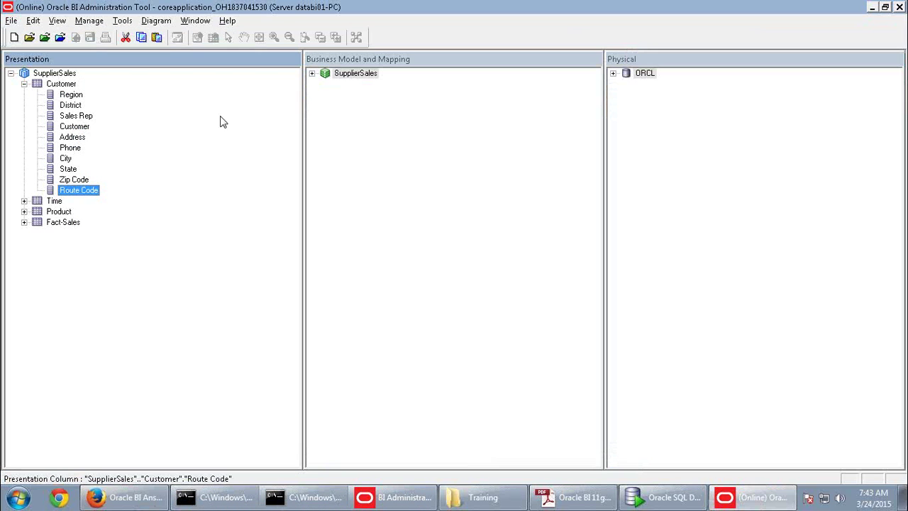
left_click(66, 85)
left_click(55, 201)
left_click(61, 222)
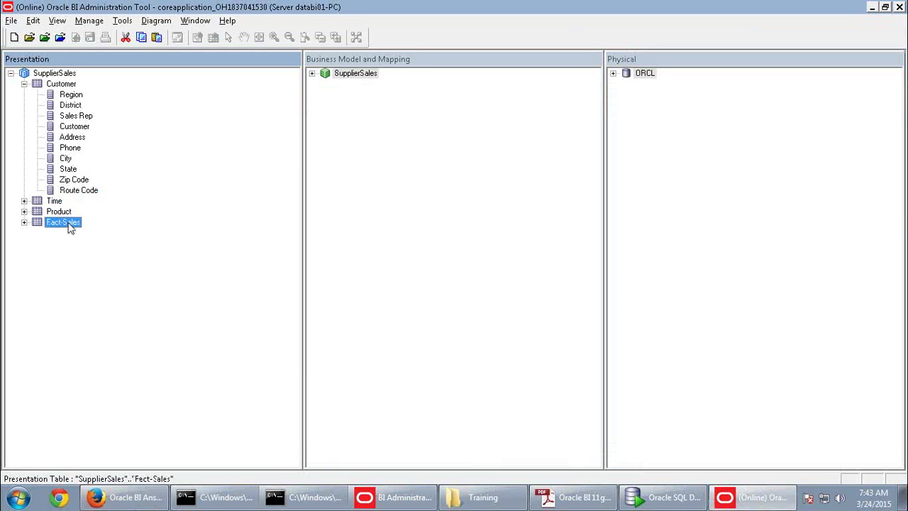
key("alt+Tab")
left_click(74, 136)
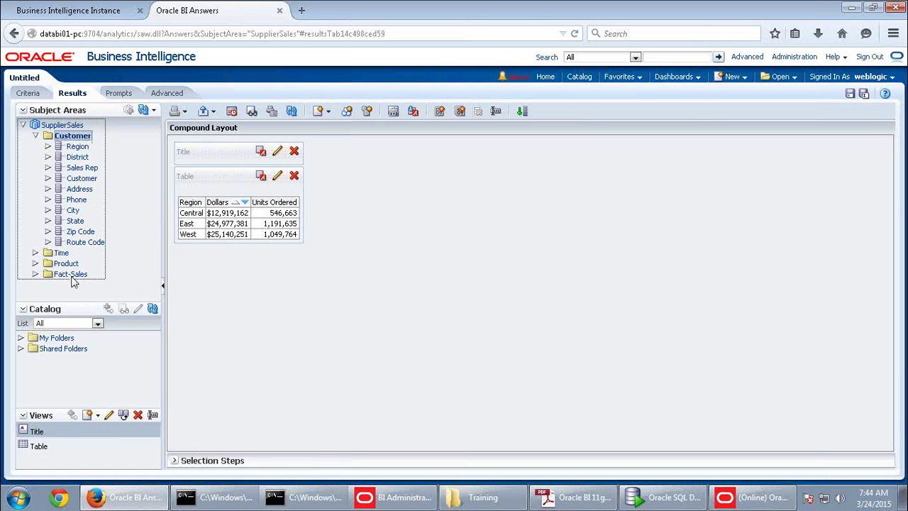
key("alt+Tab")
Match SupplierSales in both tools, collapse the Customer folder, and expand the SupplierSales business model
left_click(68, 73)
key("alt+Tab")
left_click(47, 125)
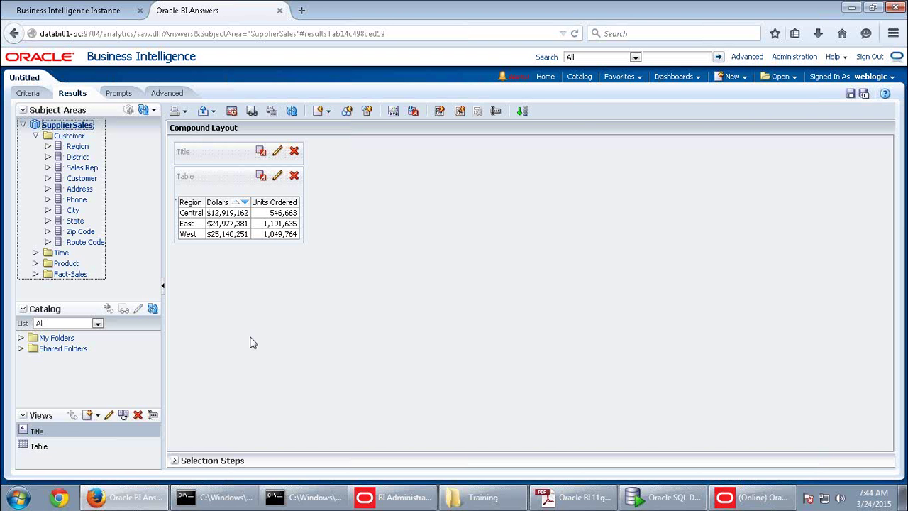
key("alt+Tab")
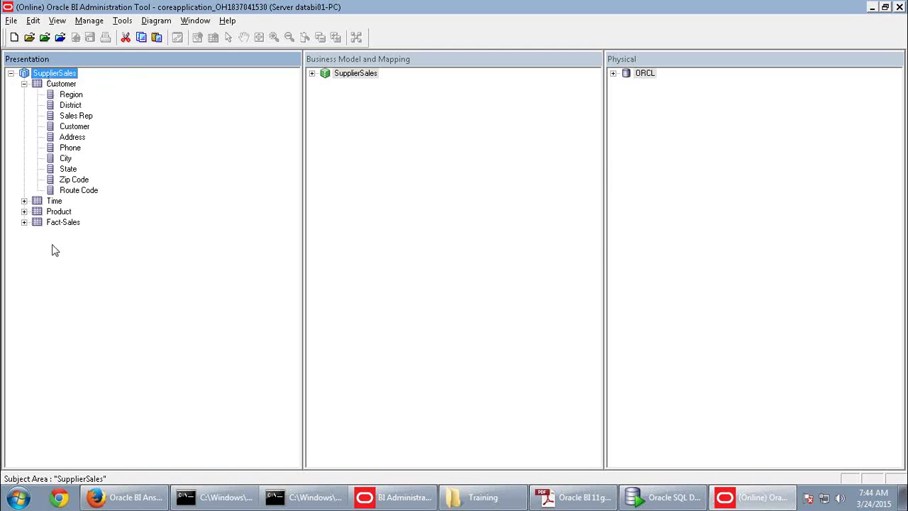
key("alt+Tab")
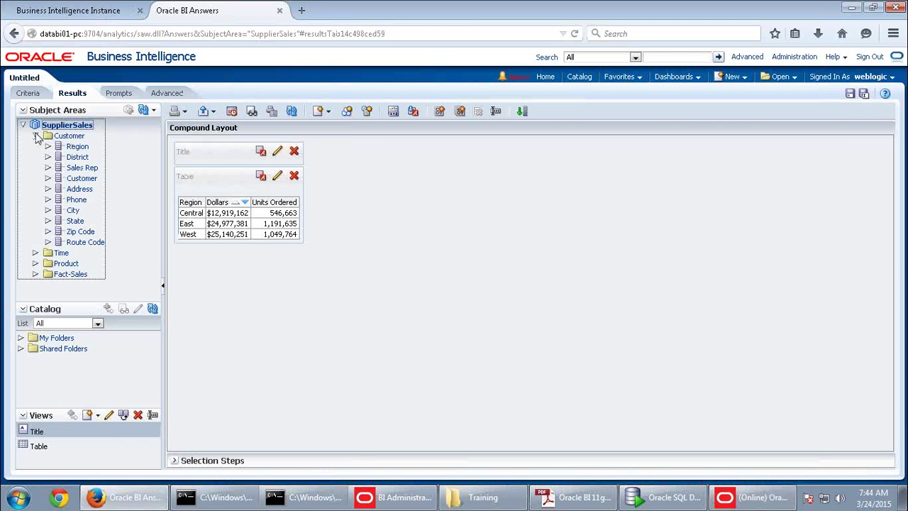
left_click(23, 125)
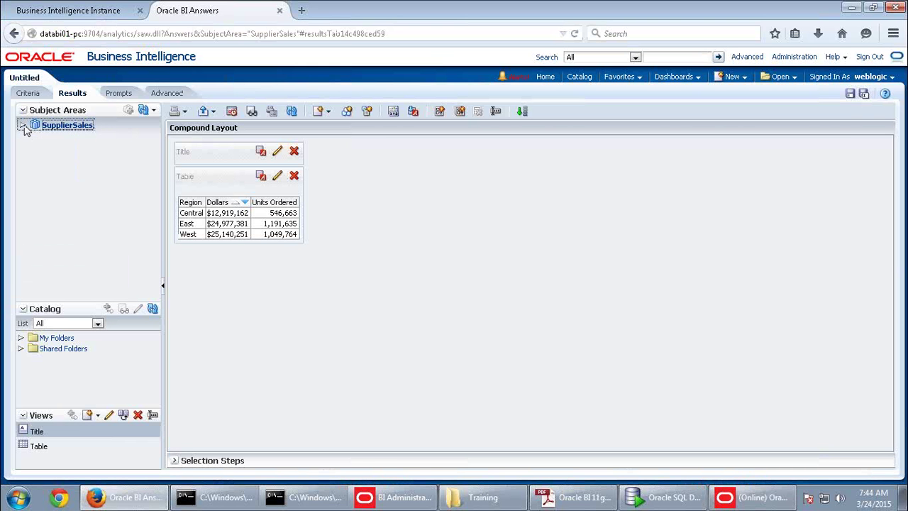
left_click(22, 125)
left_click(35, 135)
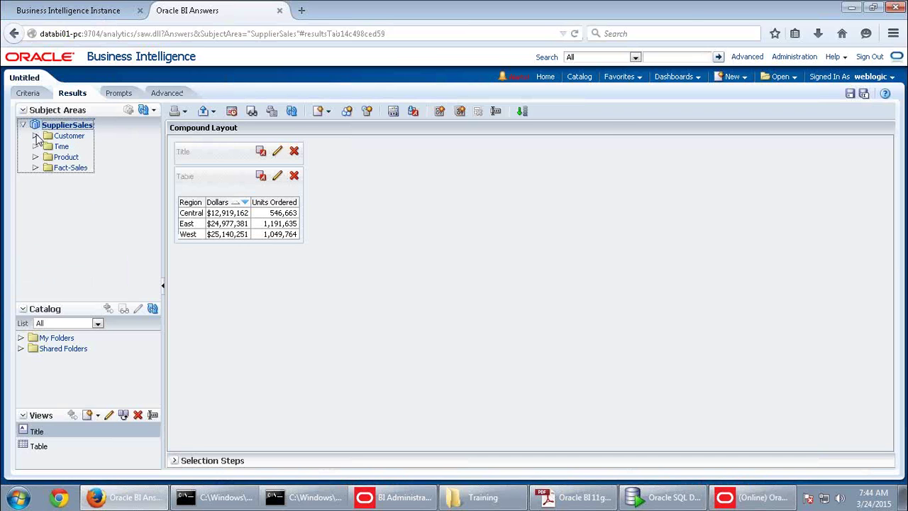
key("alt+Tab")
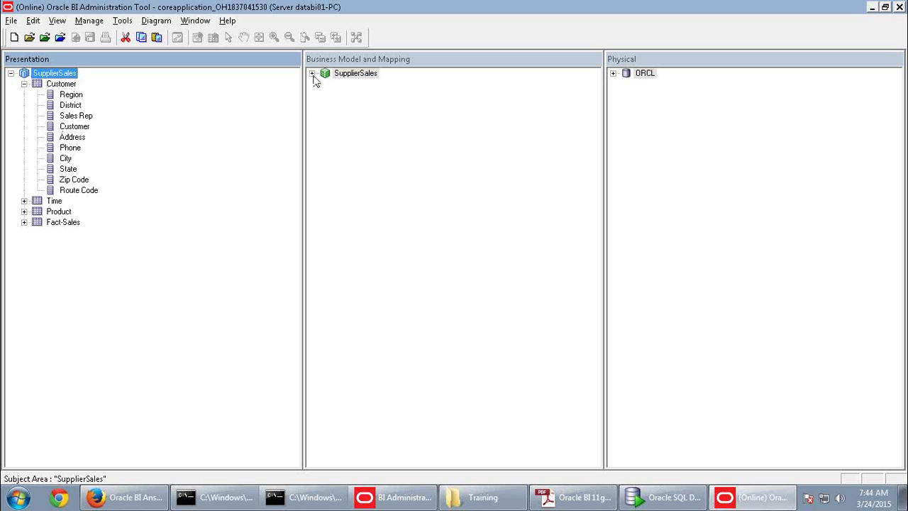
left_click(312, 73)
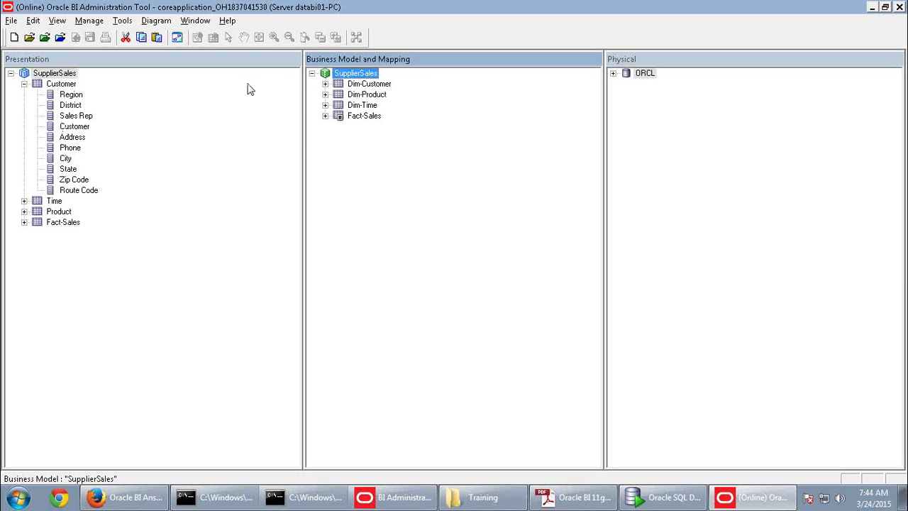
Drag Customer Key from Dim-Customer into the Customer presentation table and check out the objects
left_click(325, 84)
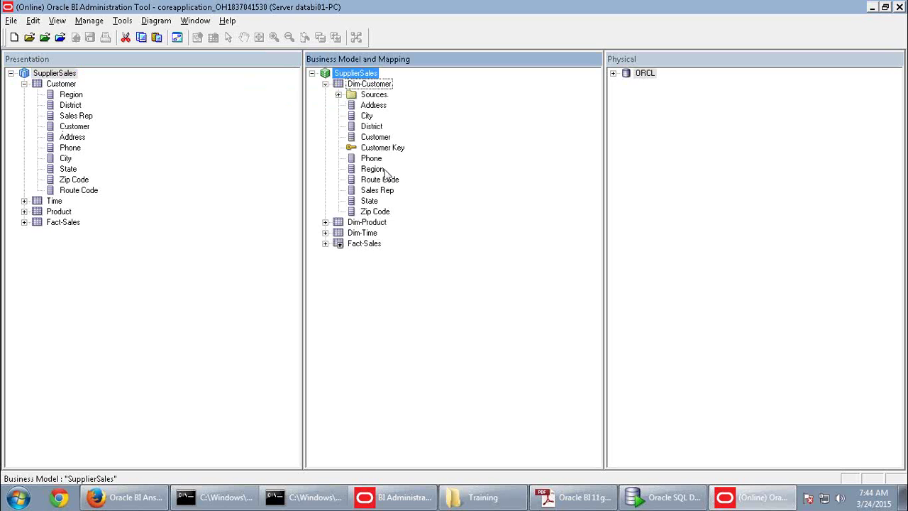
left_click_drag(383, 147, 65, 88)
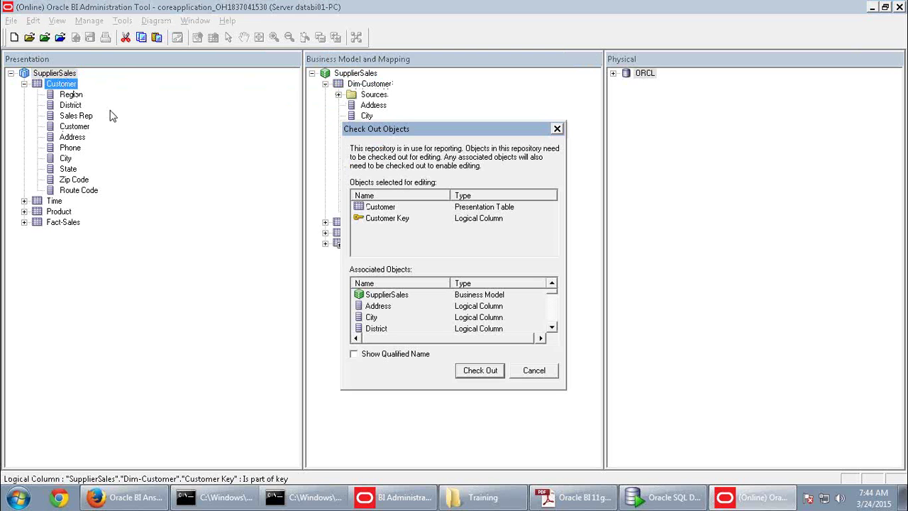
left_click(480, 370)
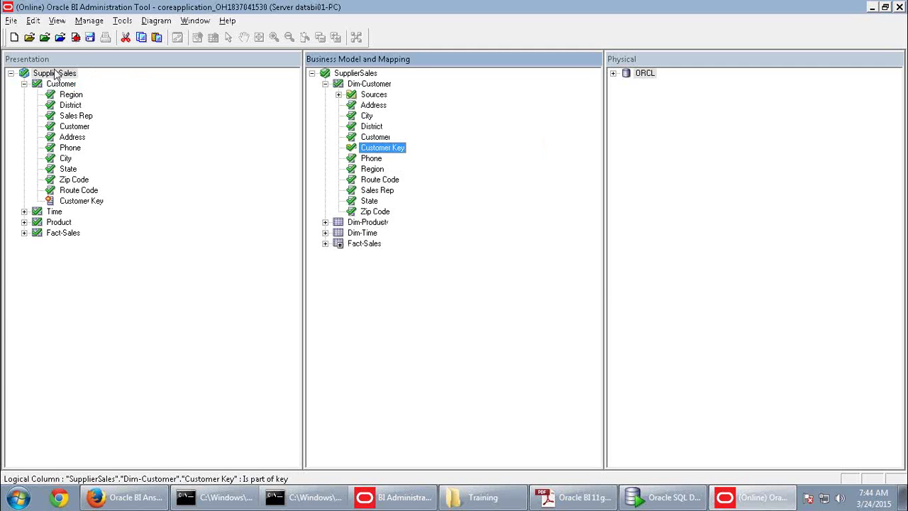
Save the online repository after a clean global consistency check, then return to Answers
left_click(89, 37)
left_click(399, 278)
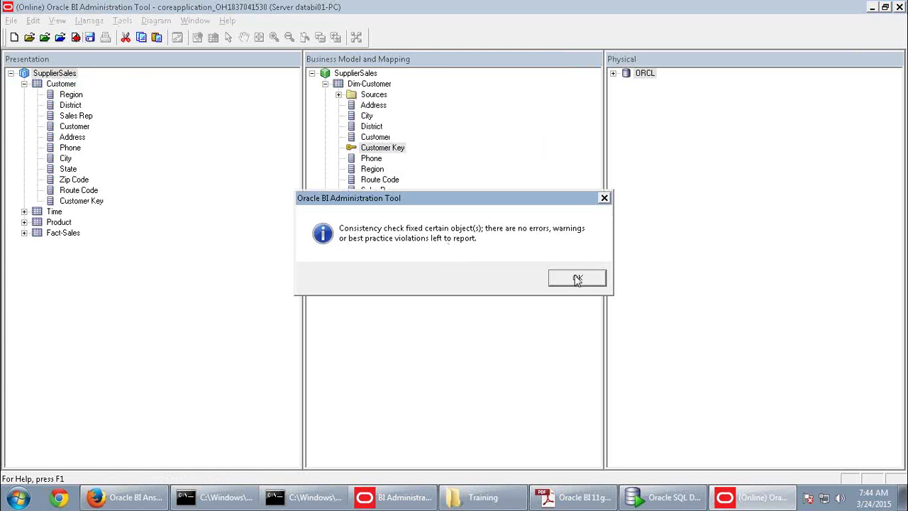
left_click(577, 278)
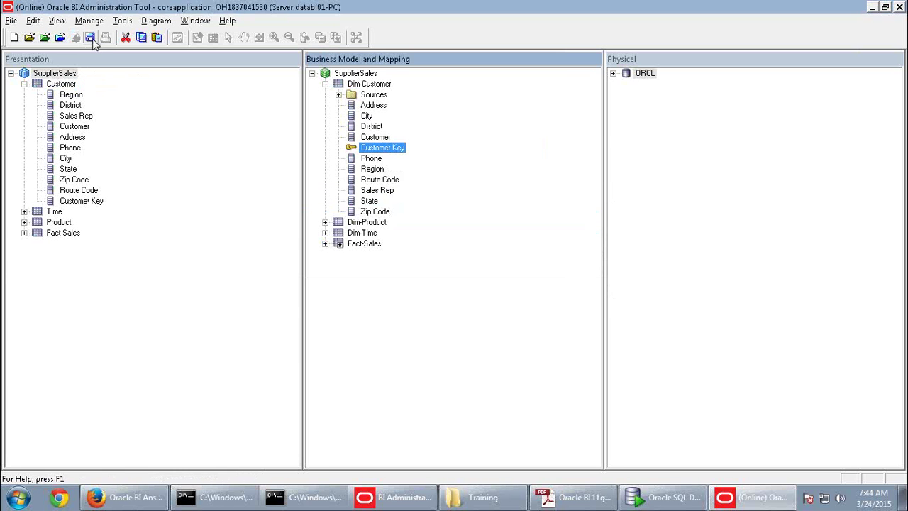
key("alt+Tab")
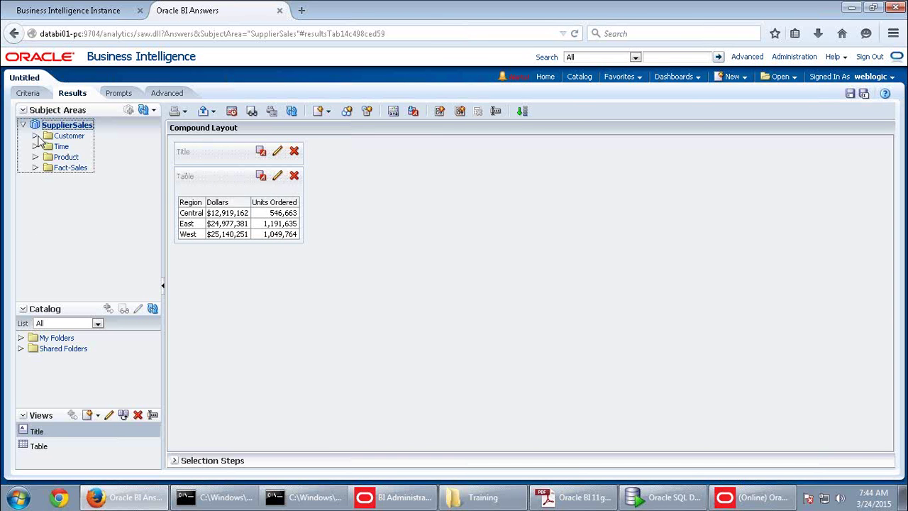
Reload the server metadata in Answers and find the new Customer Key column under Customer
left_click(36, 136)
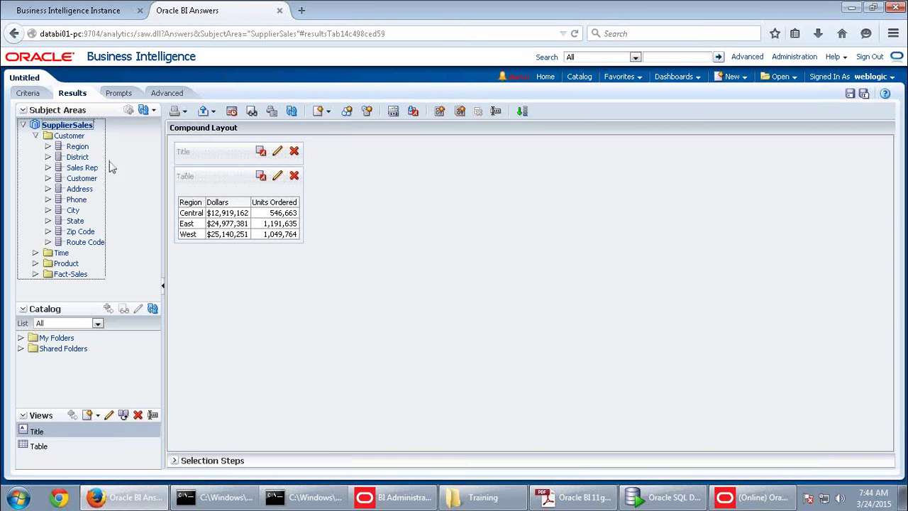
left_click(152, 111)
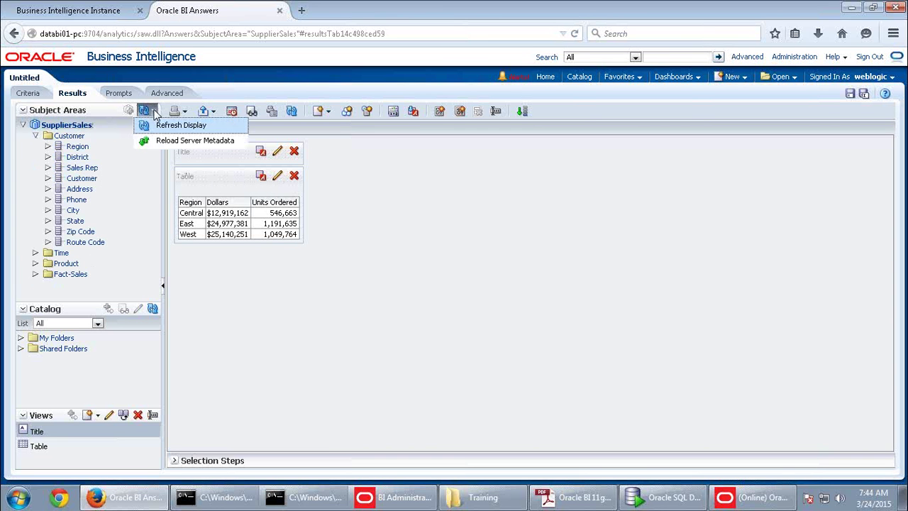
left_click(182, 142)
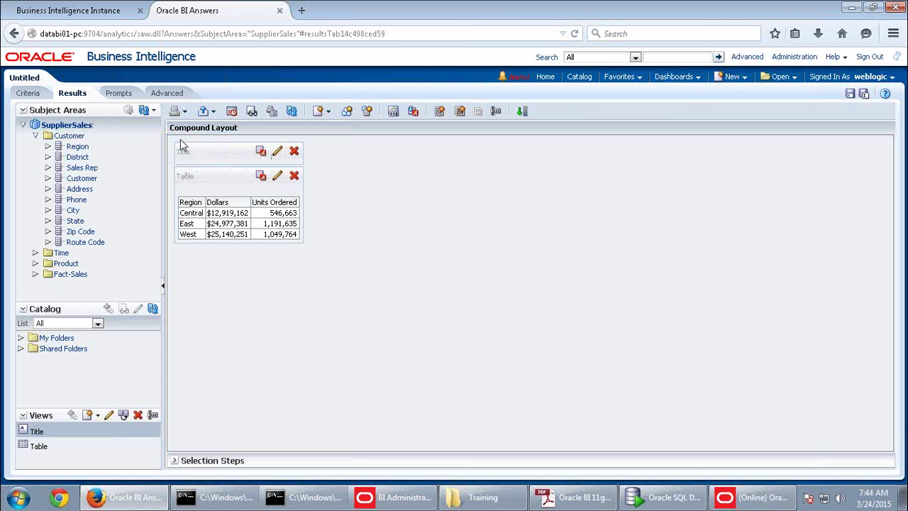
left_click(36, 136)
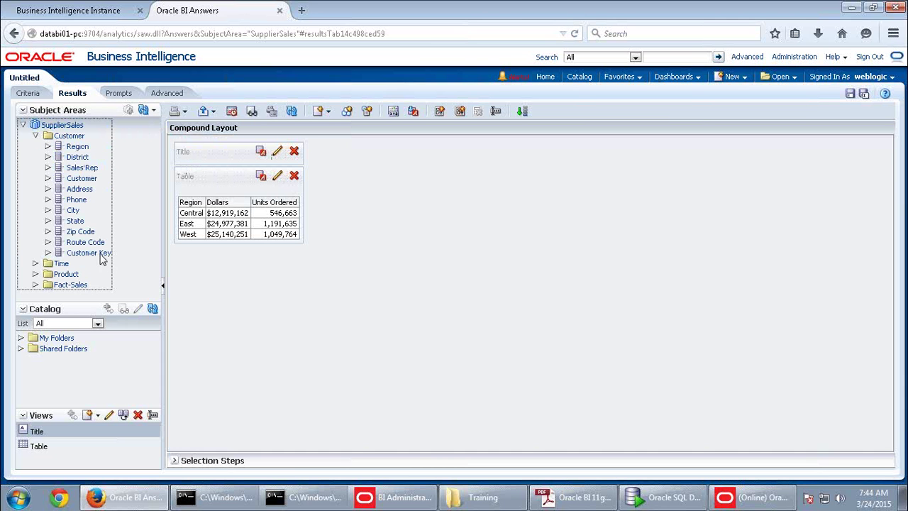
left_click(100, 252)
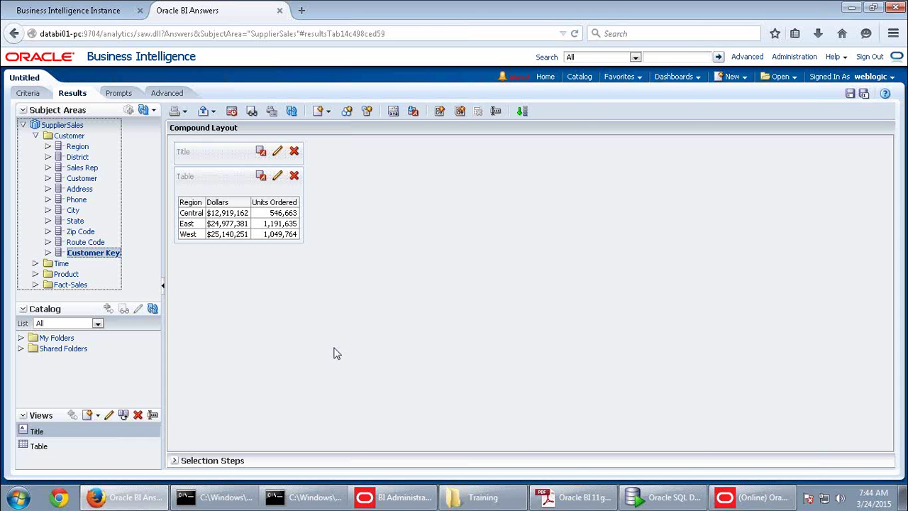
Review the Enterprise Manager repository deployment and process availability, then bring back the Administration Tool
left_click(83, 10)
left_click(521, 157)
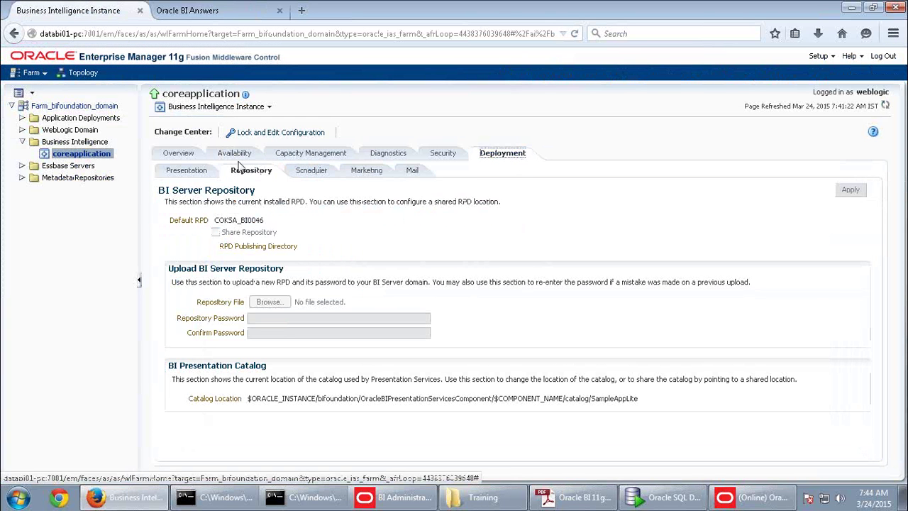
left_click(235, 154)
left_click(779, 490)
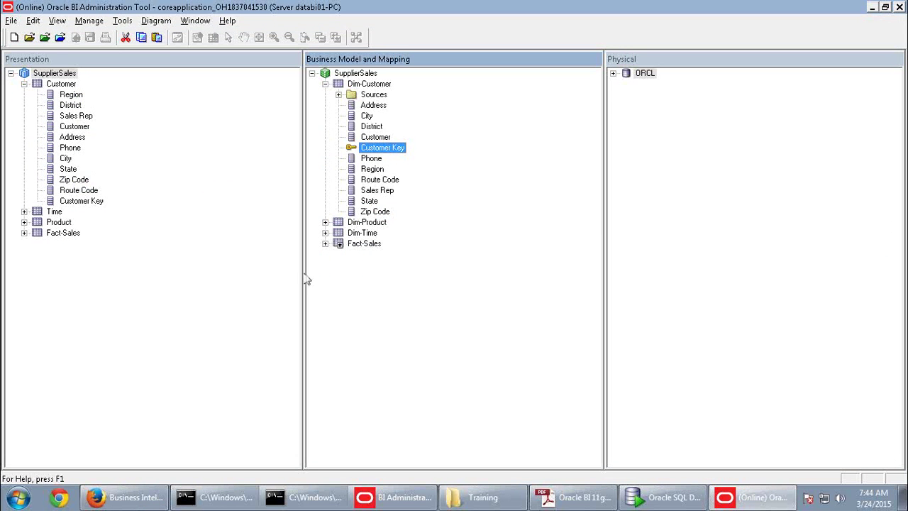
left_click(127, 496)
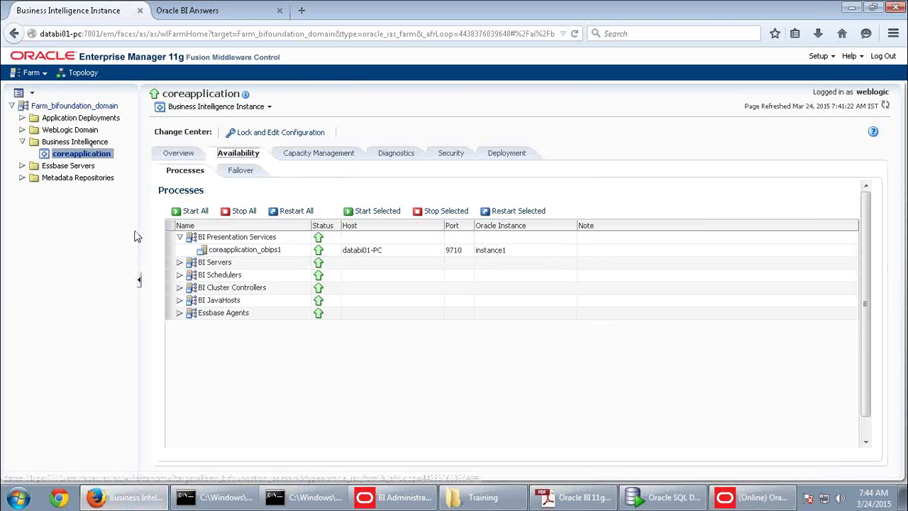
left_click(229, 11)
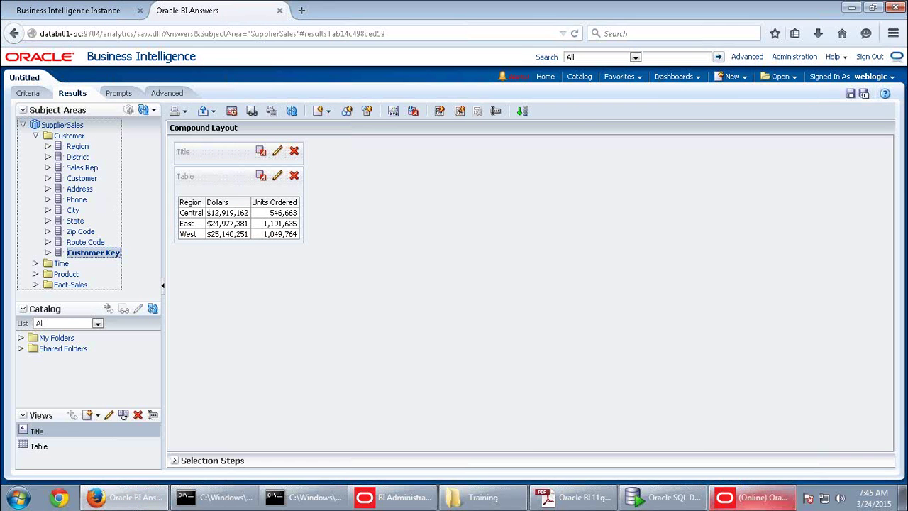
key("alt+Tab")
Delete Customer Key from the Customer presentation table and check in the change after the consistency check
left_click(81, 201)
right_click(81, 201)
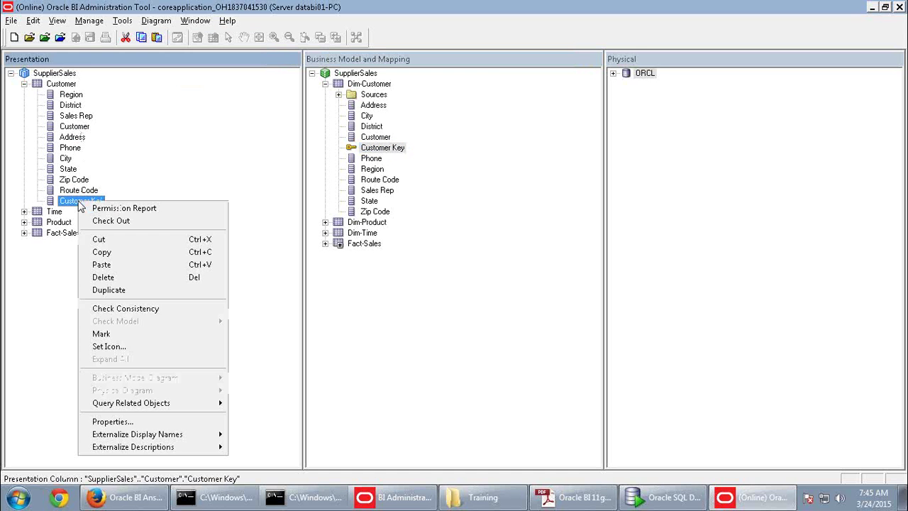
left_click(105, 278)
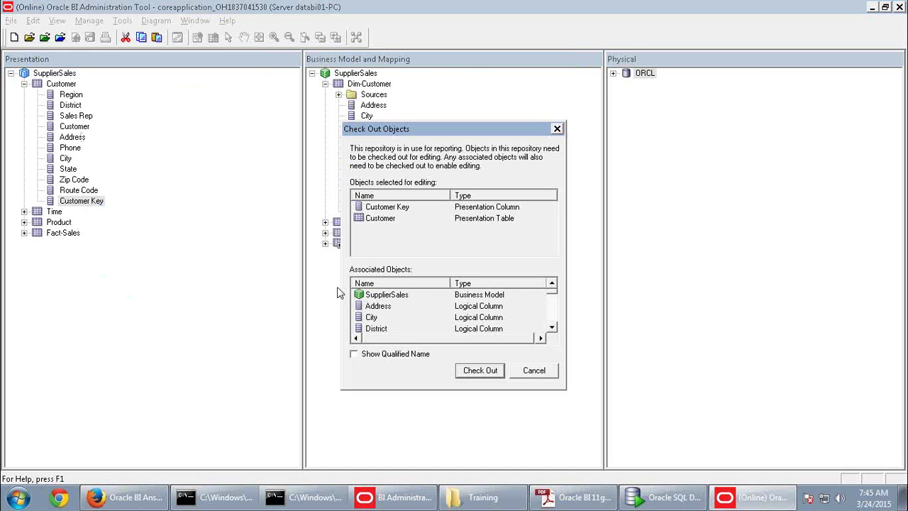
left_click(477, 369)
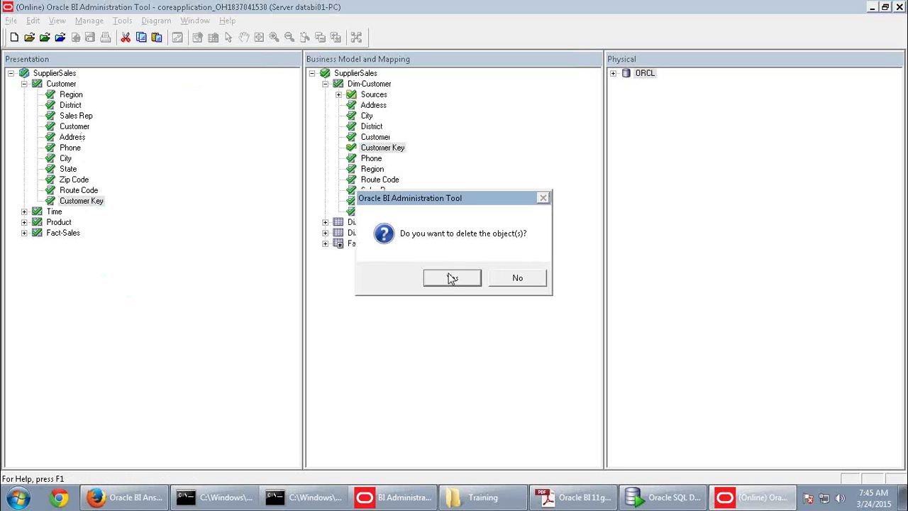
left_click(452, 277)
left_click(75, 37)
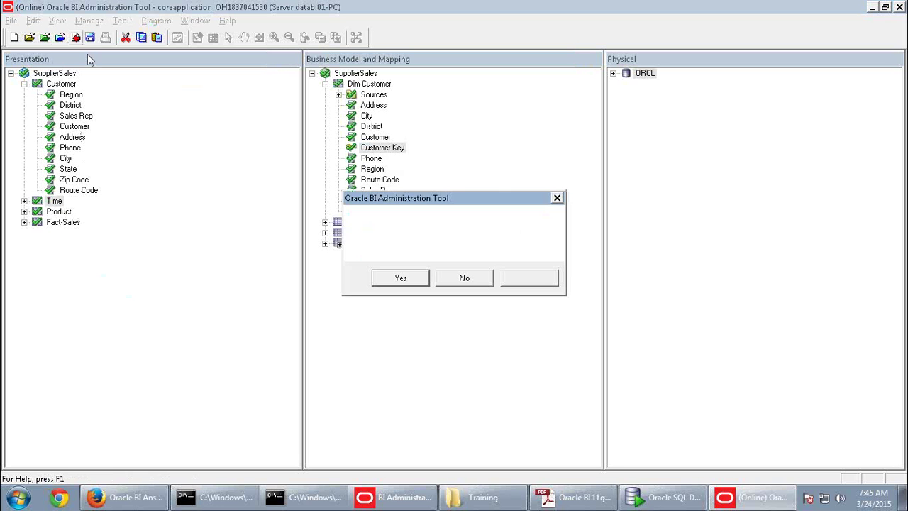
left_click(396, 277)
left_click(576, 277)
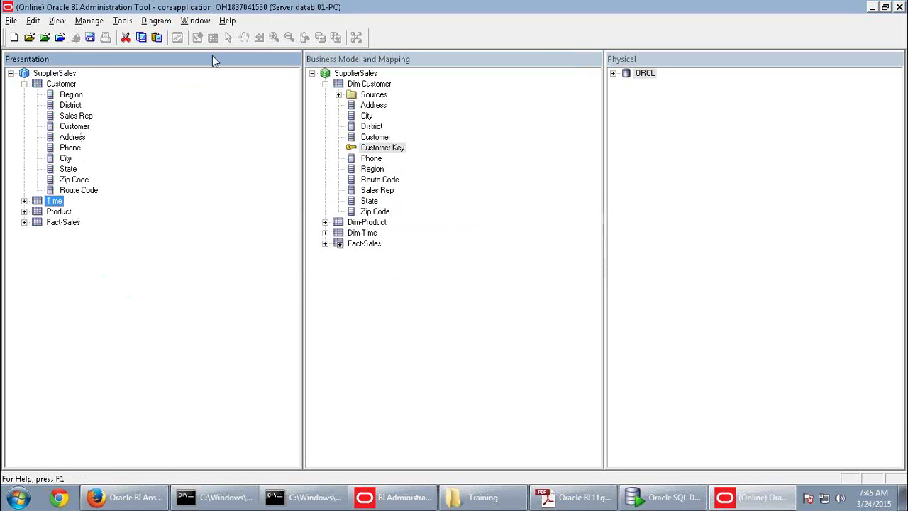
Reload the server metadata in BI Answers and confirm Customer Key is gone from Customer
left_click(127, 496)
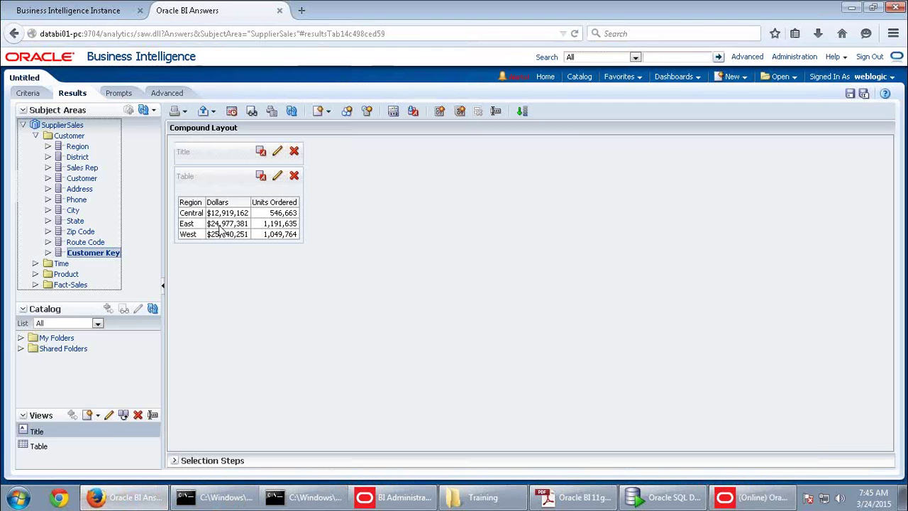
left_click(153, 110)
left_click(177, 140)
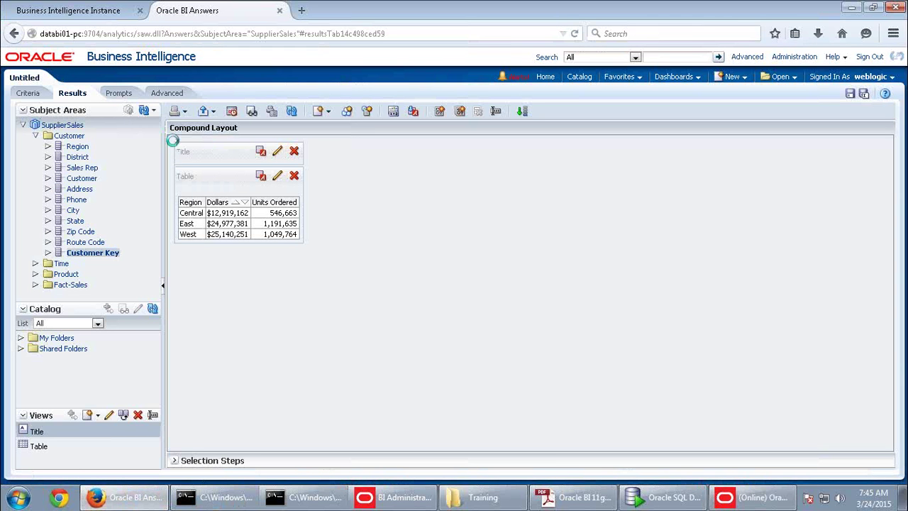
left_click(35, 136)
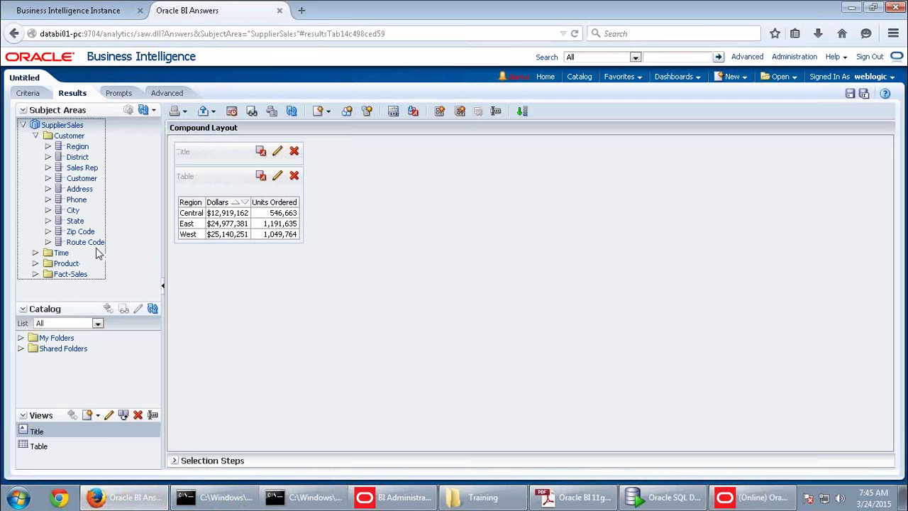
Close the online repository in the Administration Tool and acknowledge the BI Server restart notice
left_click(741, 497)
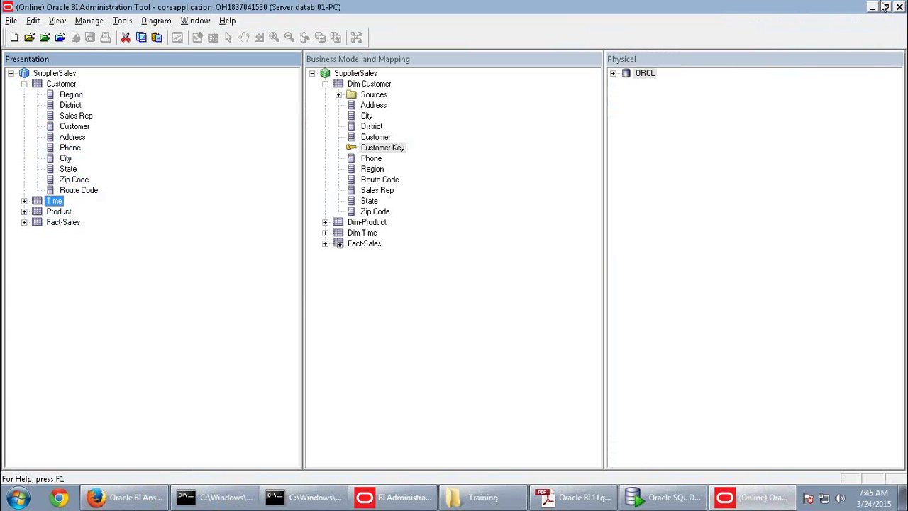
left_click(899, 7)
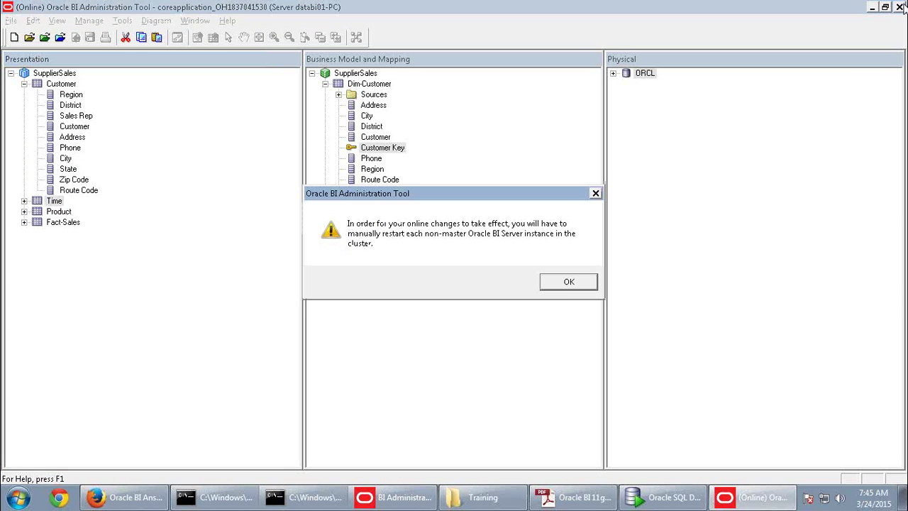
left_click(567, 281)
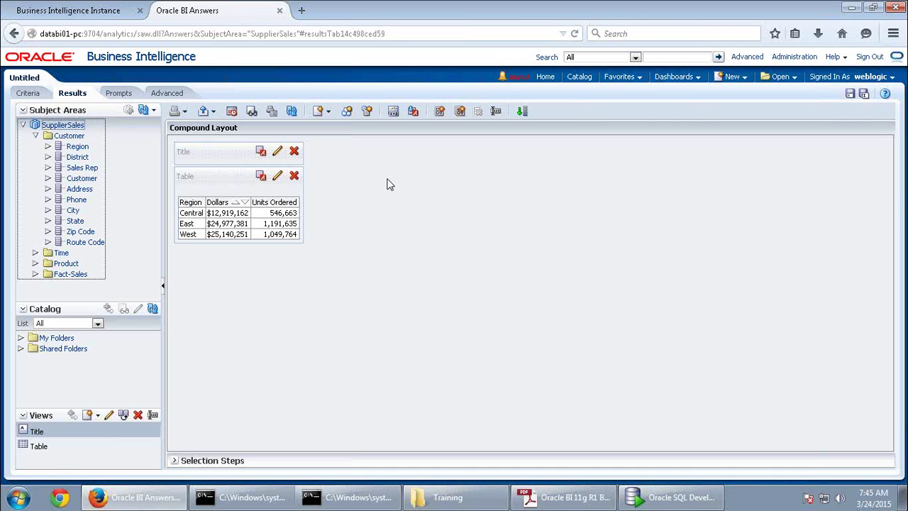
Open the Subject Areas refresh options in Answers, then return to the Oracle BI 11g activity guide PDF
left_click(154, 112)
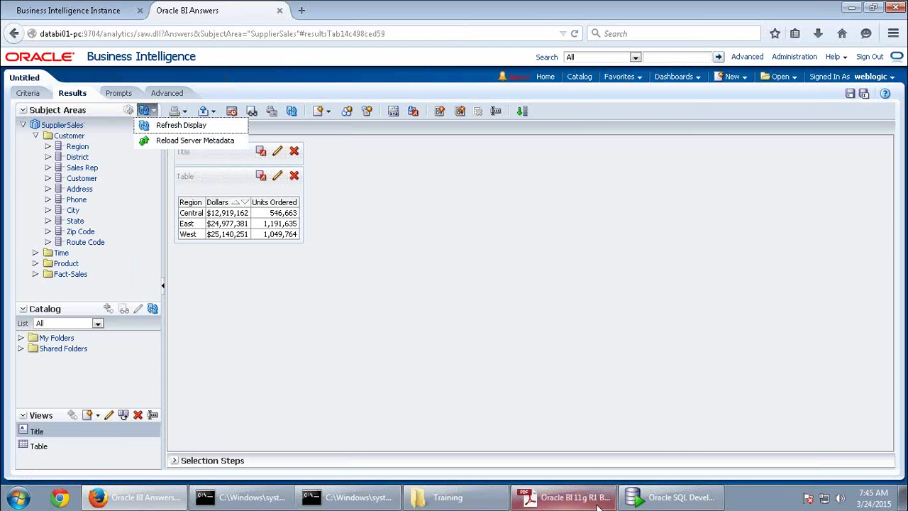
left_click(564, 496)
Scroll the guide to page 74 and highlight the title 'Managing Logical Table Sources'
scroll(573, 339, "down", 15)
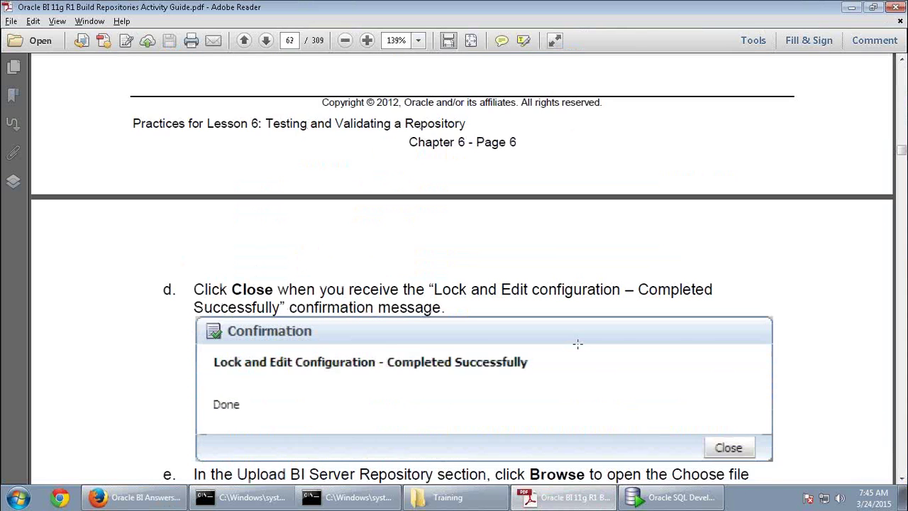
scroll(581, 354, "down", 15)
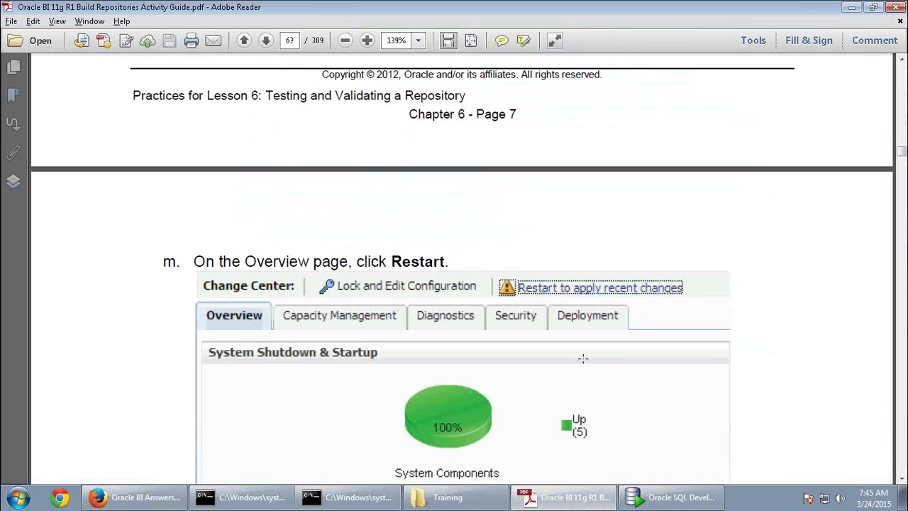
scroll(581, 362, "down", 15)
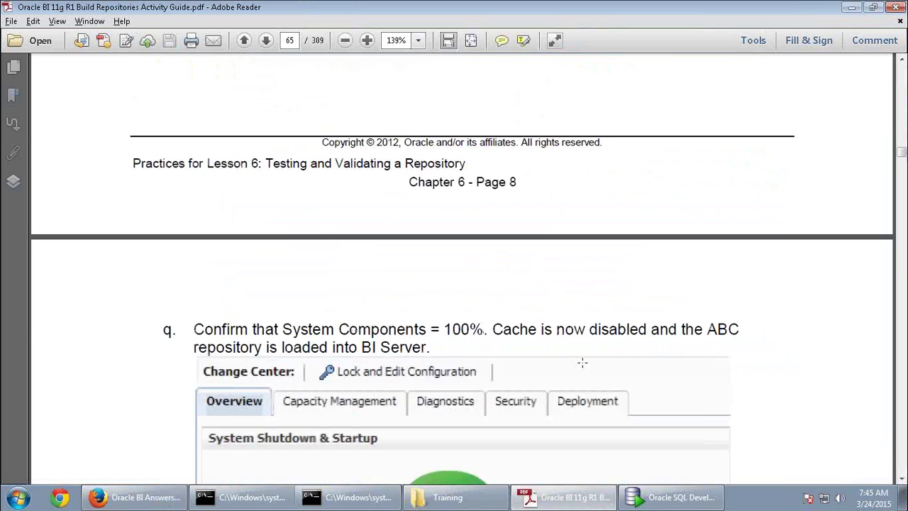
scroll(582, 362, "down", 15)
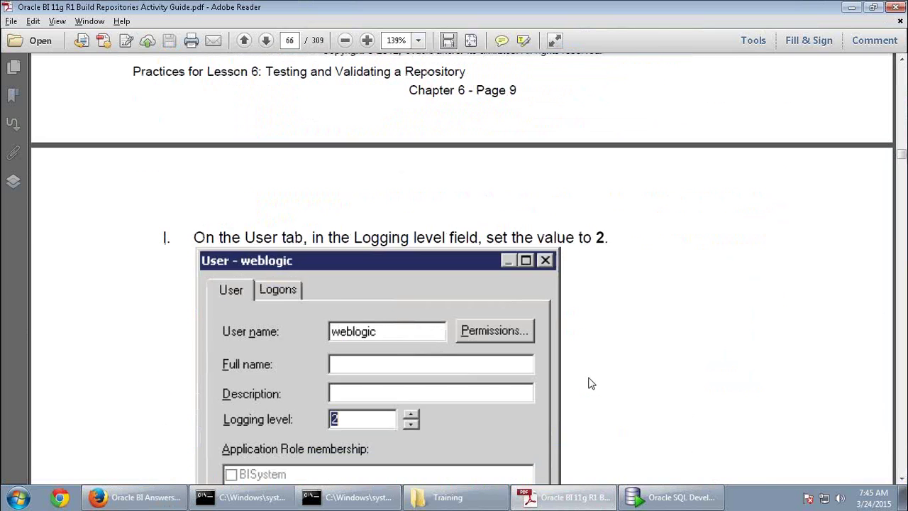
scroll(588, 384, "up", 10)
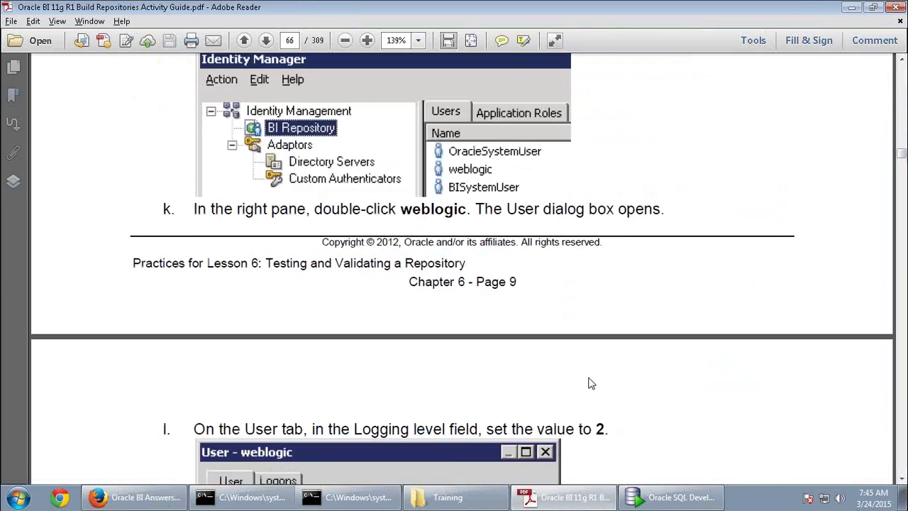
scroll(588, 377, "down", 10)
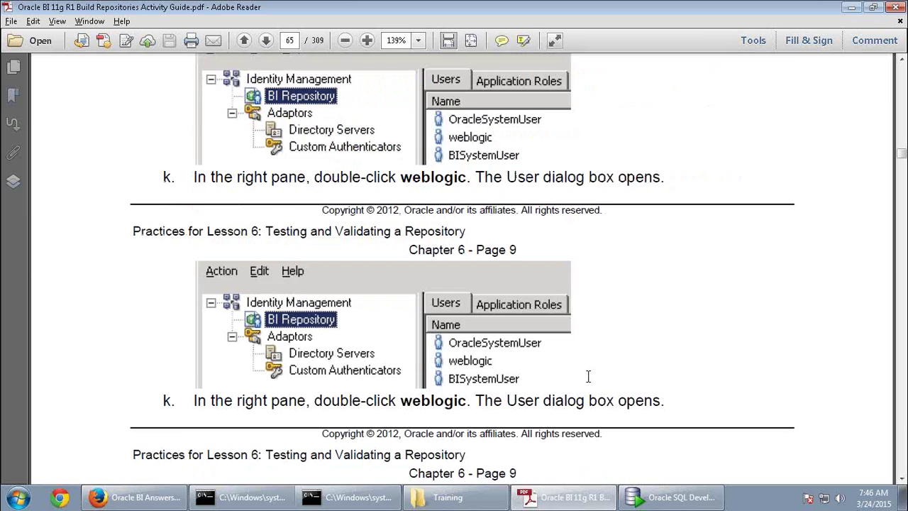
scroll(589, 379, "down", 12)
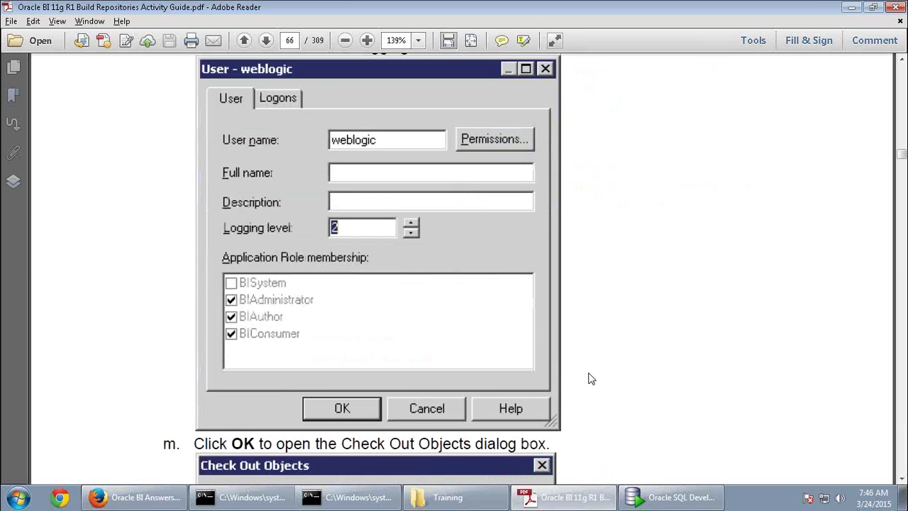
scroll(588, 376, "down", 20)
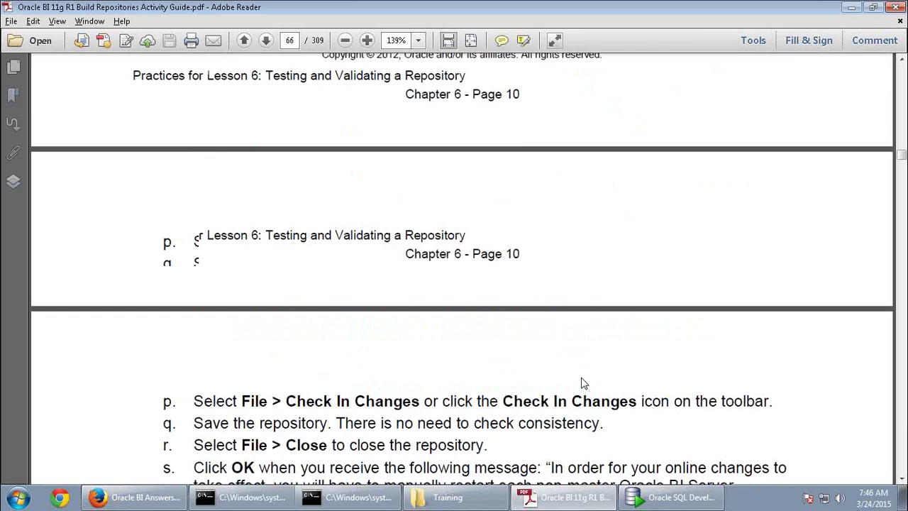
scroll(581, 383, "down", 20)
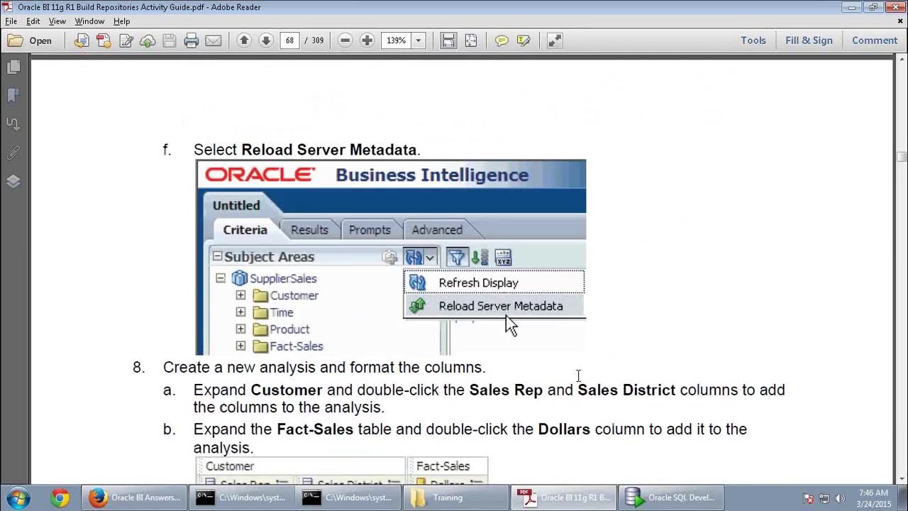
scroll(581, 383, "down", 20)
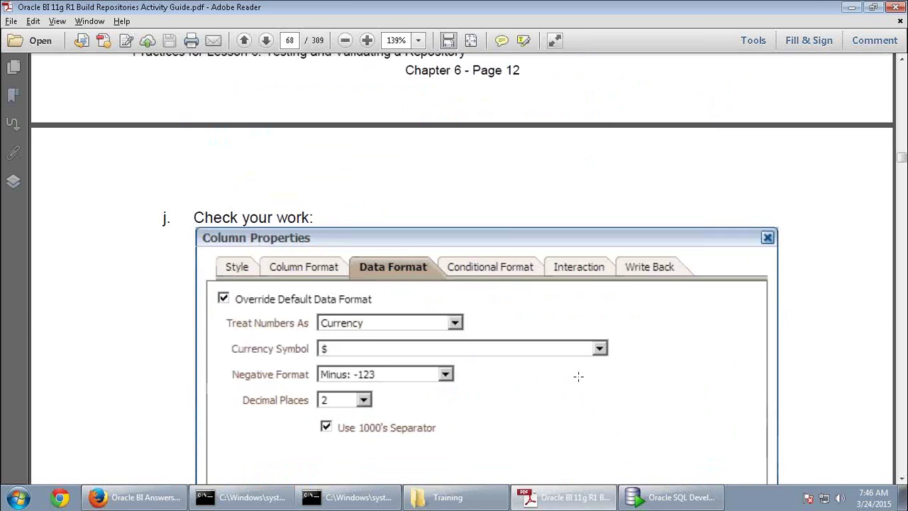
scroll(578, 376, "down", 20)
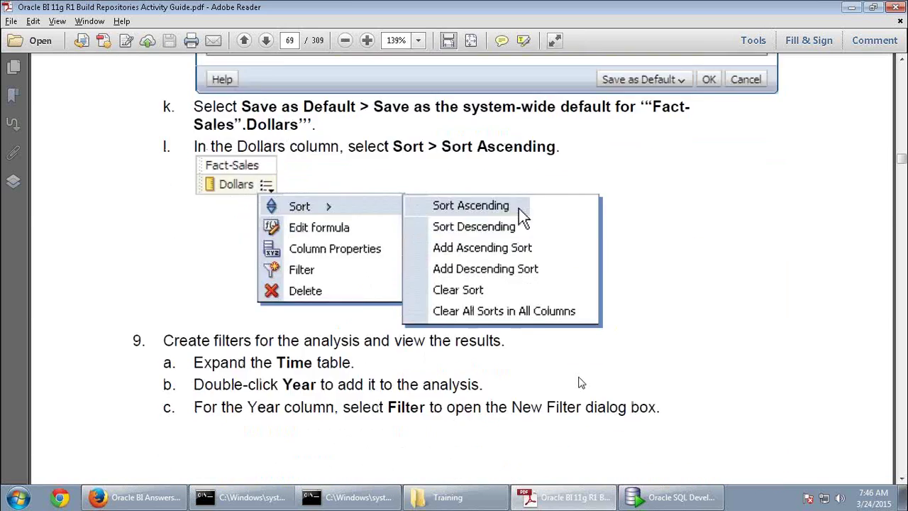
scroll(581, 383, "down", 20)
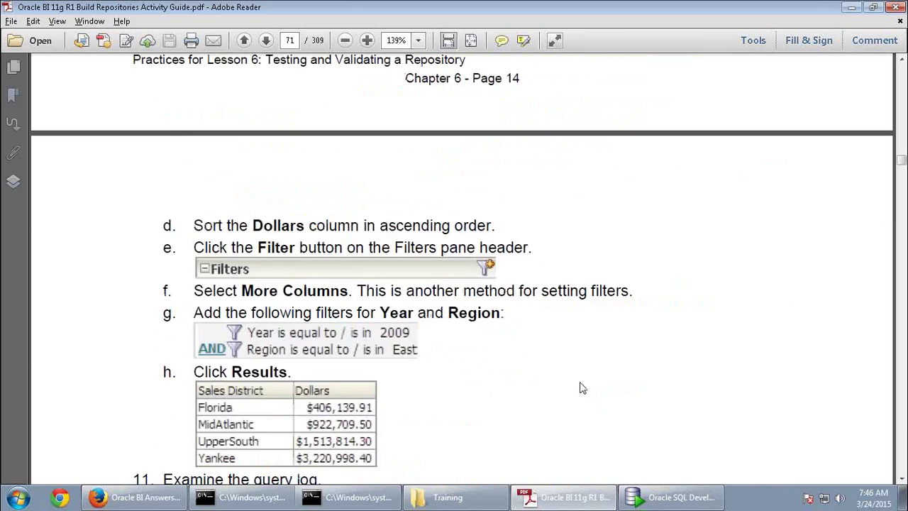
scroll(580, 382, "down", 20)
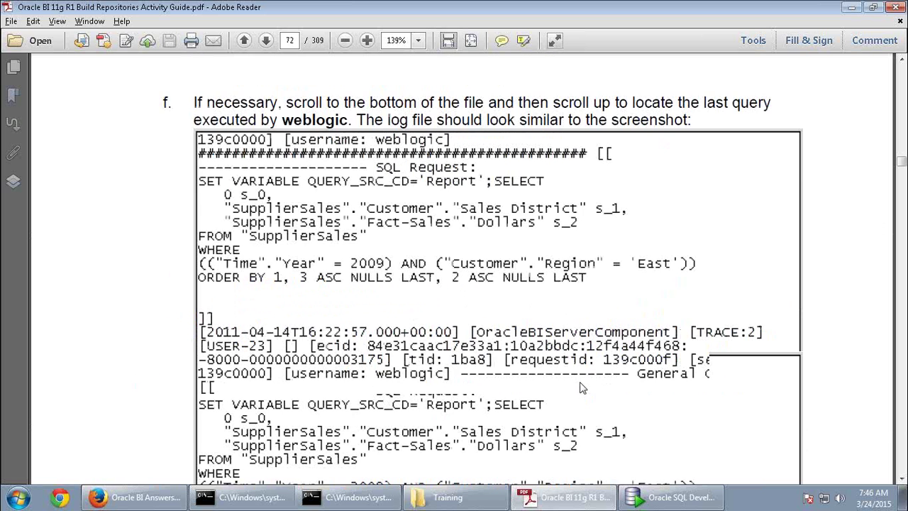
scroll(589, 385, "down", 20)
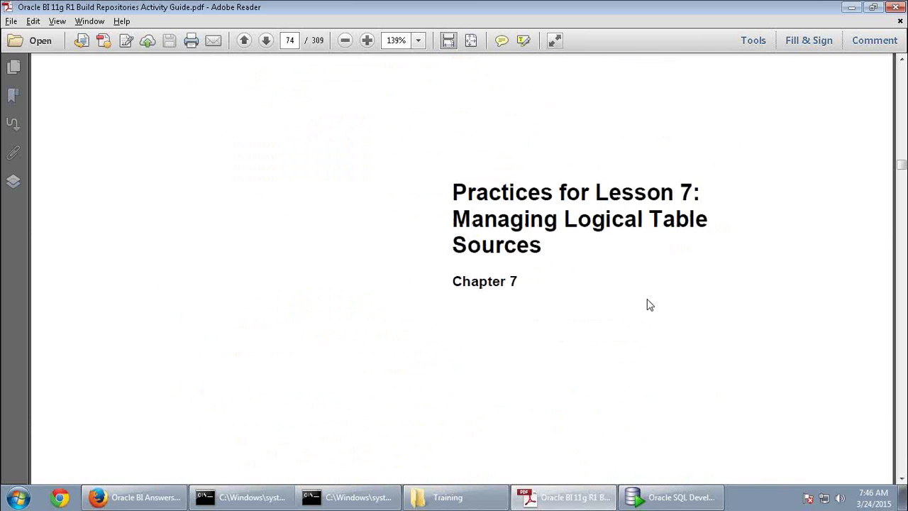
left_click_drag(453, 213, 546, 250)
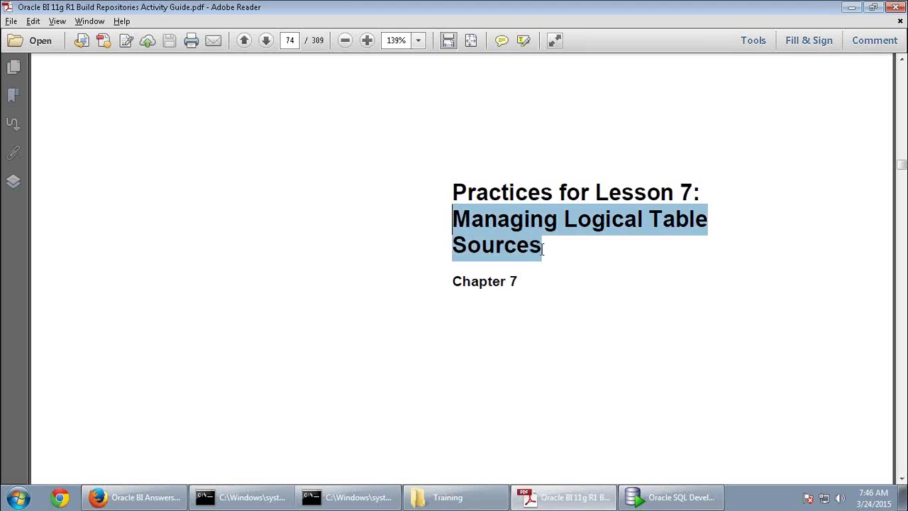
Refresh the SupplierSales analysis results in Answers, then go to the Business Intelligence Instance page
left_click(124, 497)
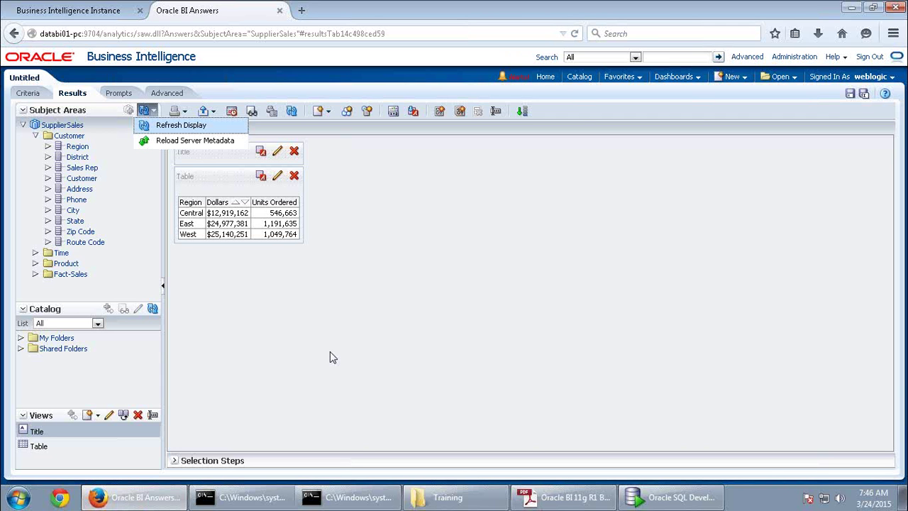
left_click(331, 357)
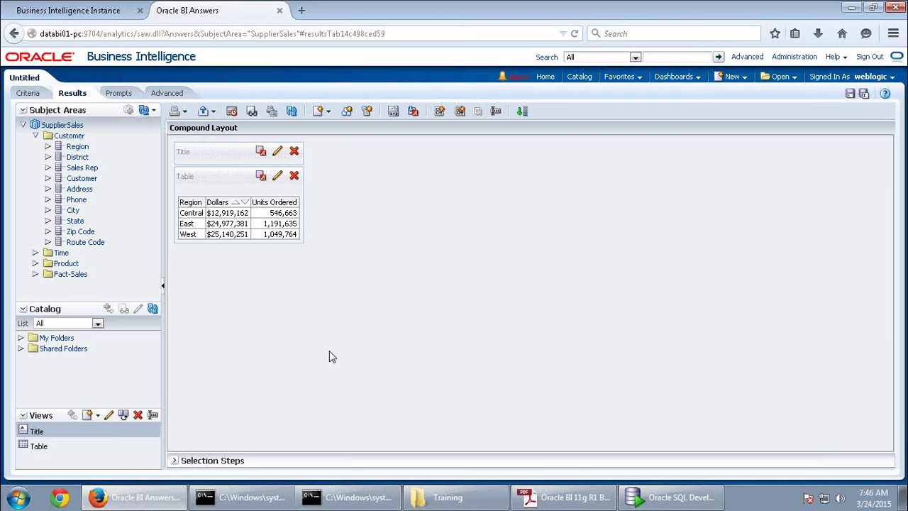
left_click(121, 15)
Browse to E:\Middleware\instances\instance1\bifoundation\OracleBIServerComponent\coreapplication_obis1\repository and select ABC_WK_BI0045.rpd
left_click(440, 496)
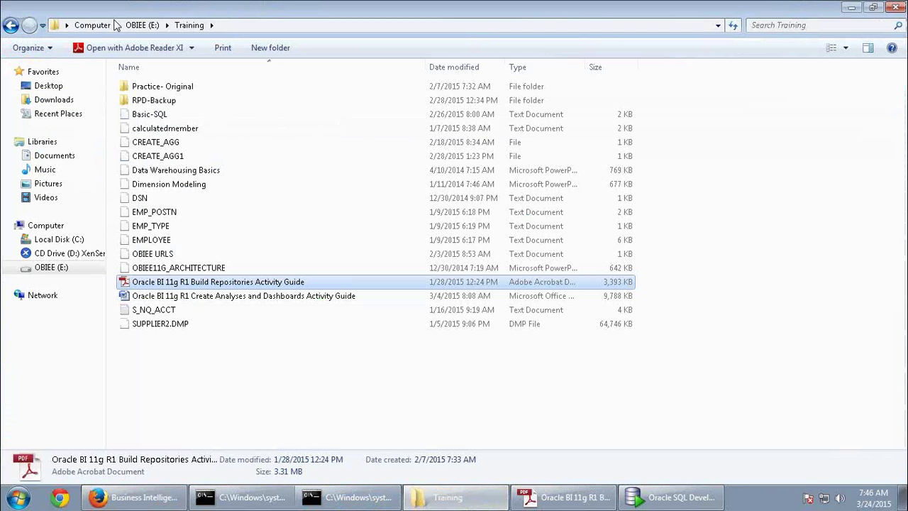
left_click(135, 28)
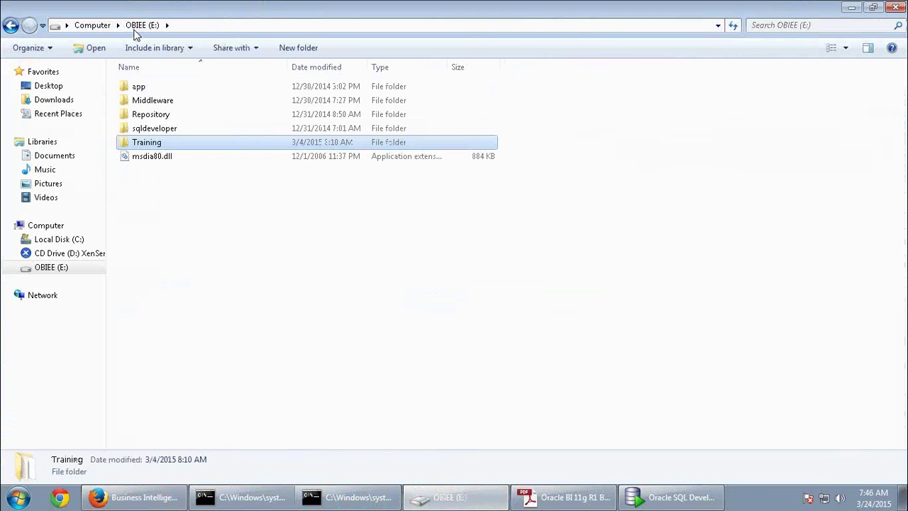
double_click(160, 100)
double_click(163, 91)
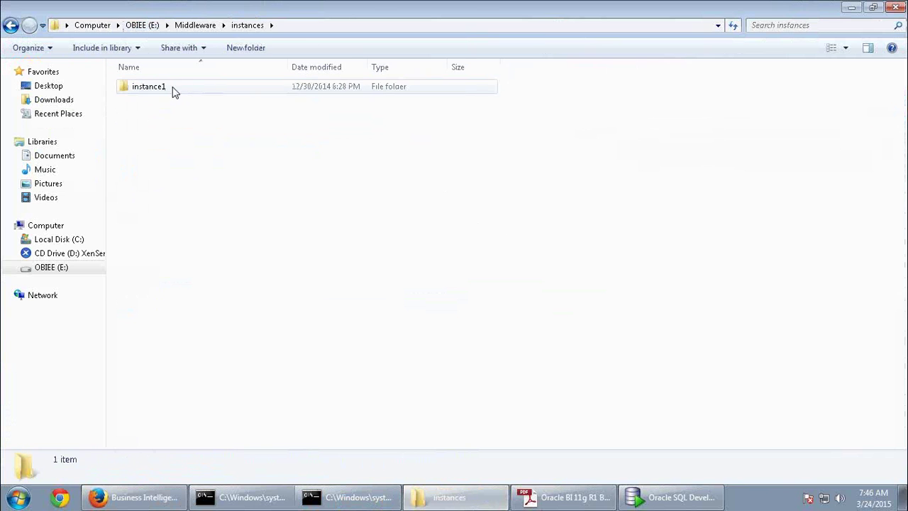
double_click(175, 90)
double_click(166, 100)
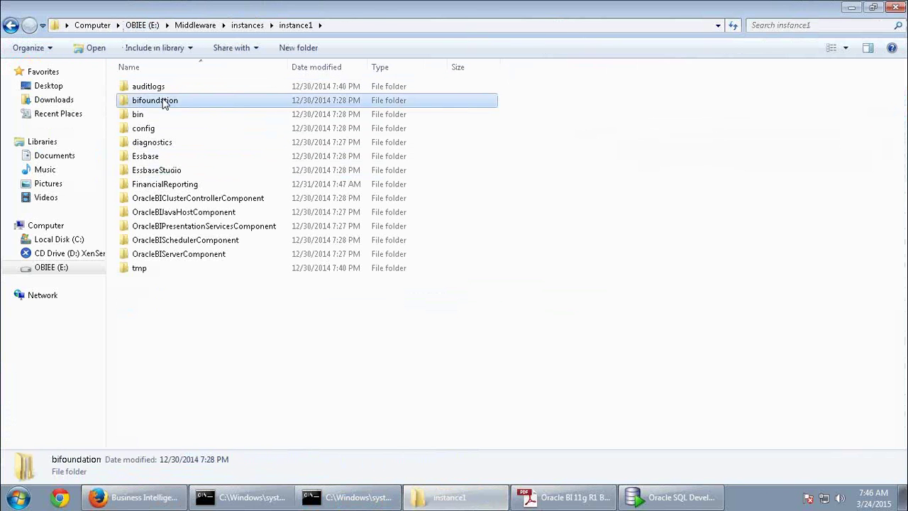
double_click(203, 175)
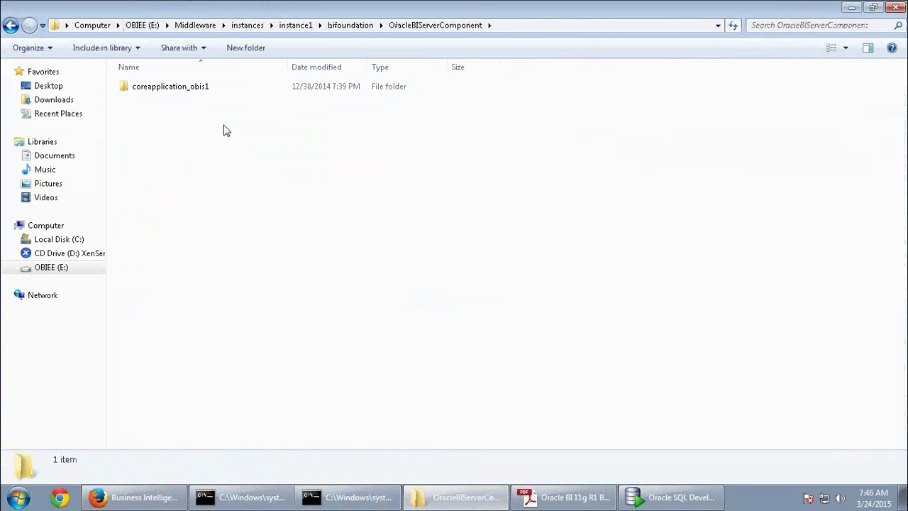
double_click(179, 91)
double_click(152, 159)
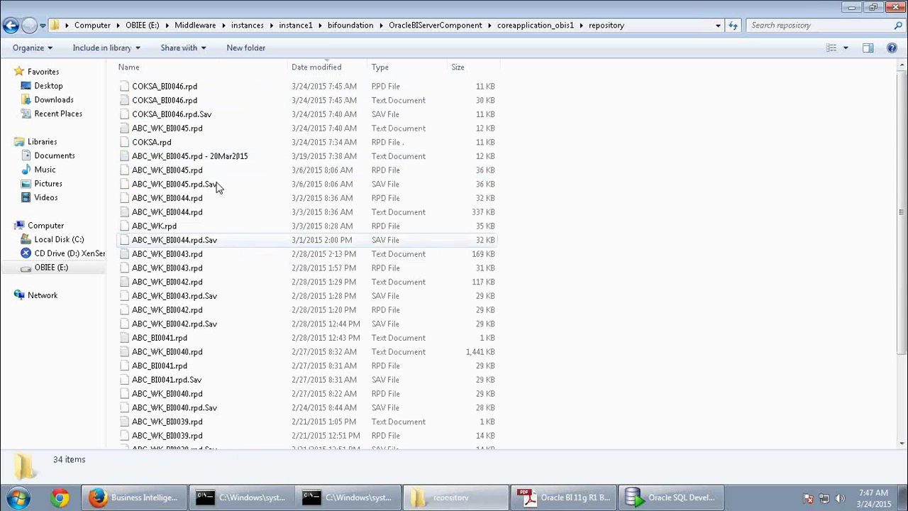
left_click(187, 132)
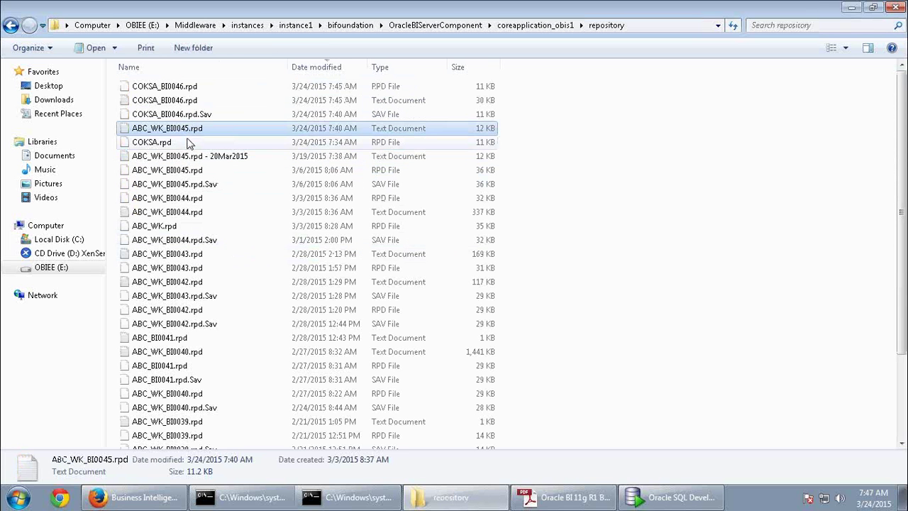
left_click(197, 171)
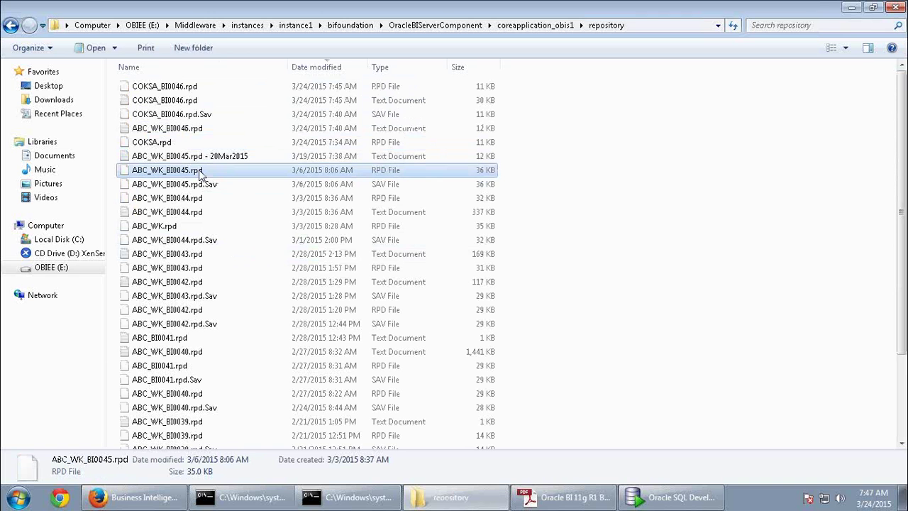
Lock the repository deployment configuration for editing in Enterprise Manager
left_click(148, 496)
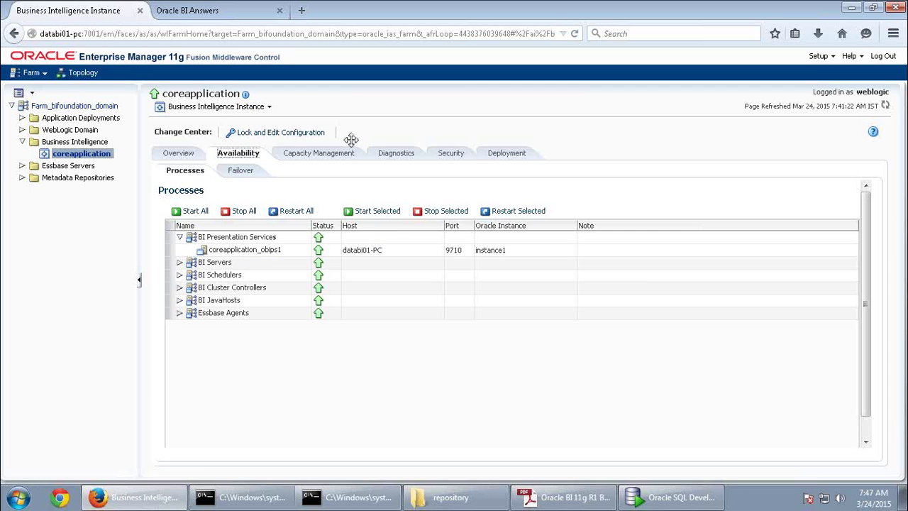
left_click(497, 156)
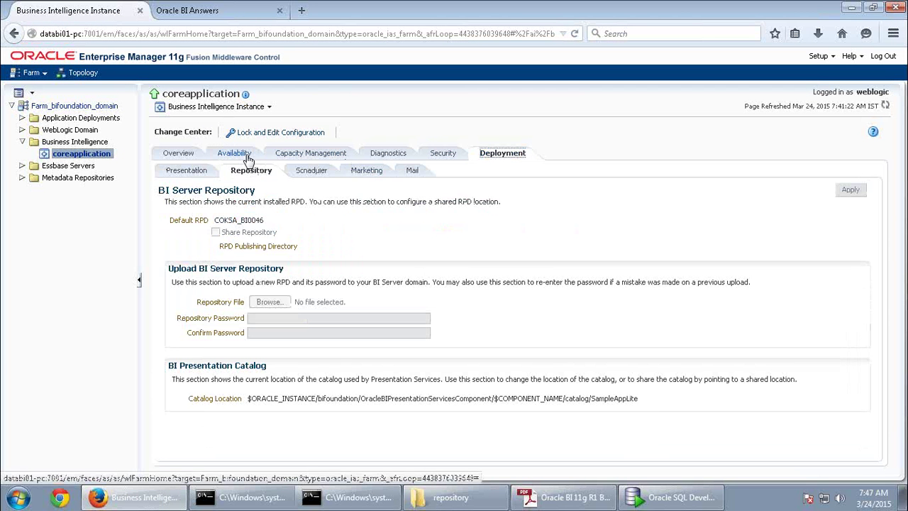
left_click(270, 133)
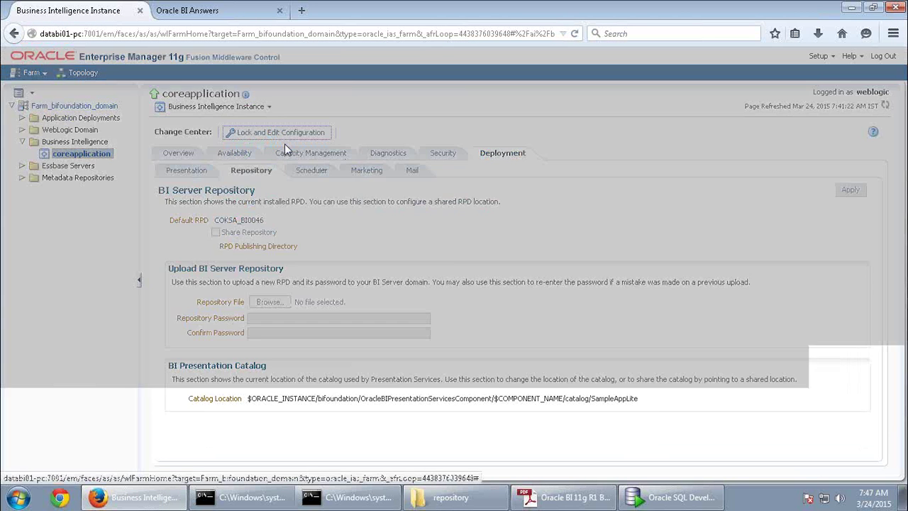
left_click(610, 301)
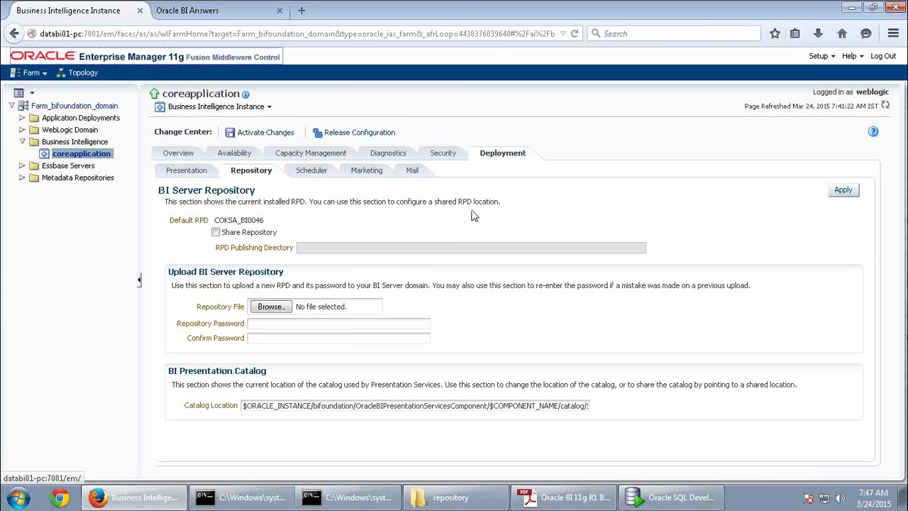
Choose the 3/6 ABC_WK_BI0045.rpd file as the repository to upload
left_click(270, 307)
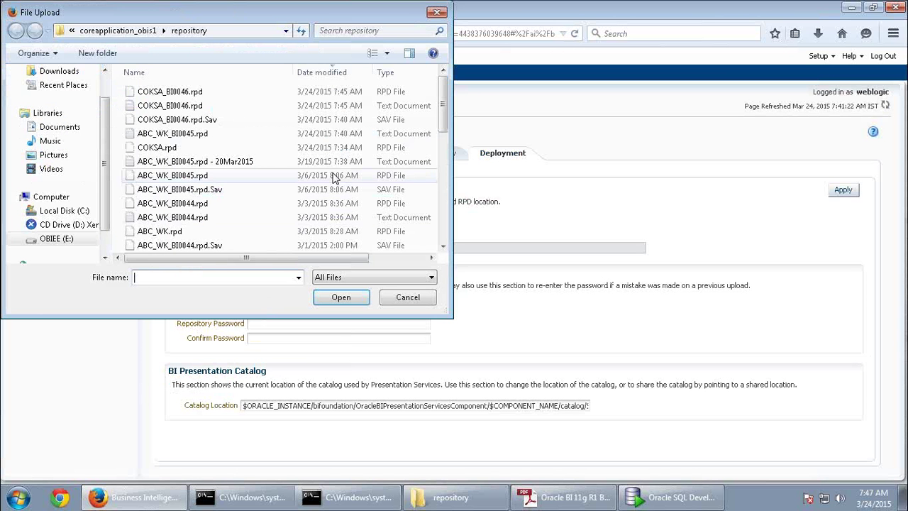
left_click(375, 136)
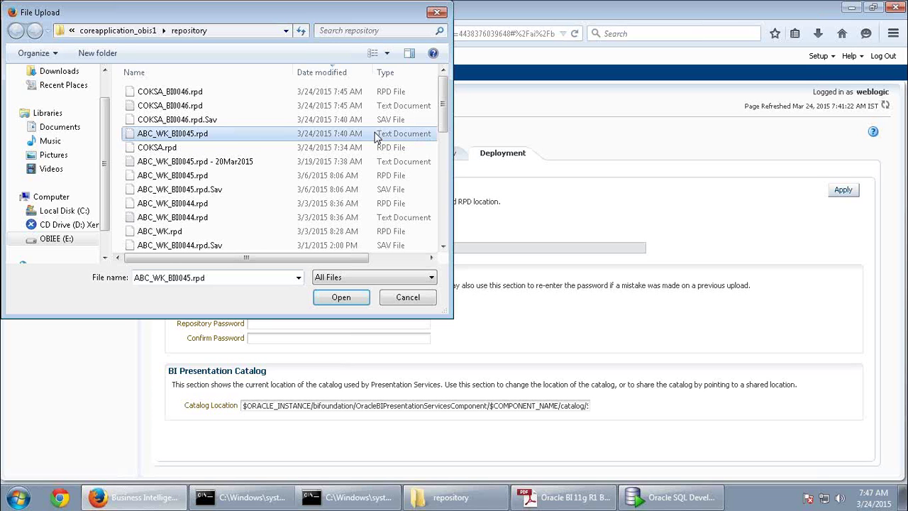
left_click(223, 178)
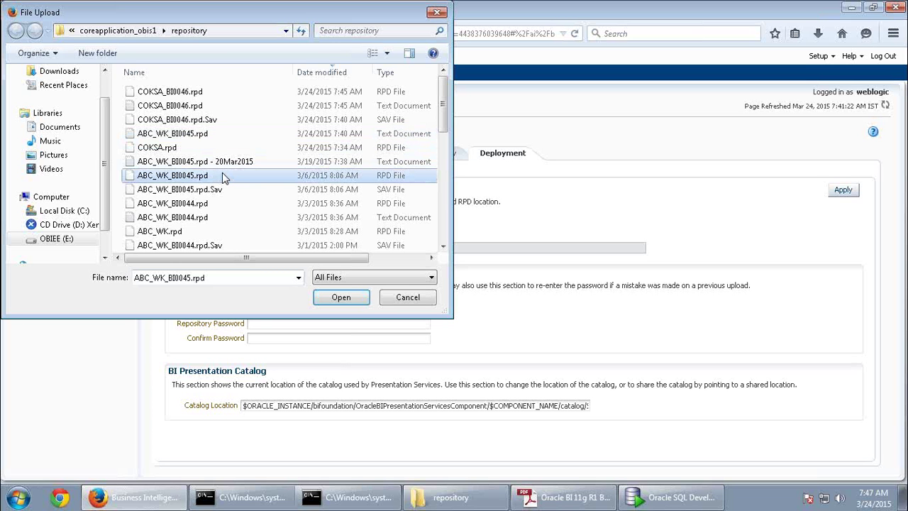
left_click(339, 298)
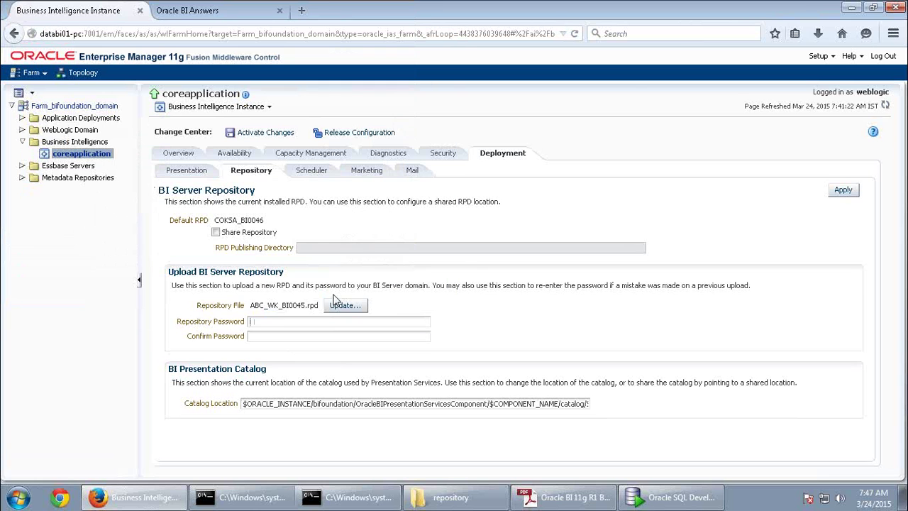
Enter and confirm the repository password for the uploaded RPD
left_click(302, 322)
type("••••••••")
key("Tab")
type("••••••••")
Apply the upload as the default RPD, activate the changes, and view BI process availability
left_click(856, 192)
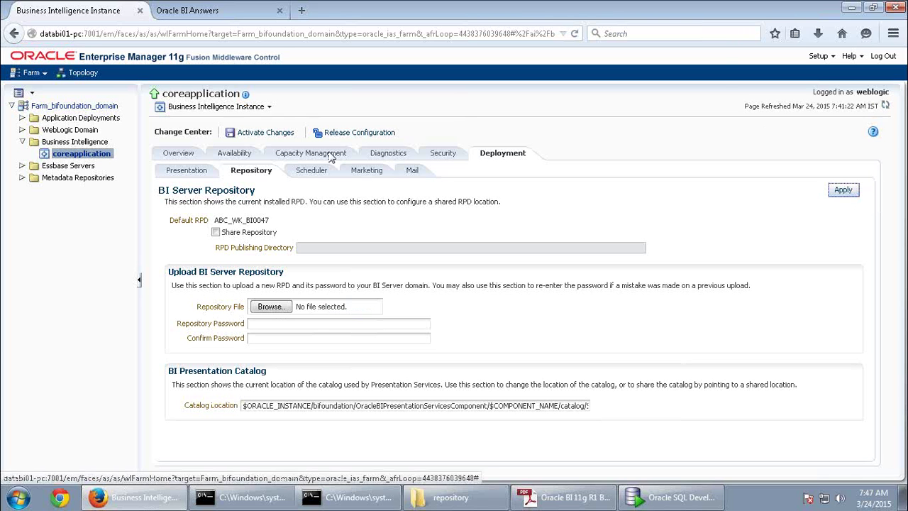
left_click(263, 133)
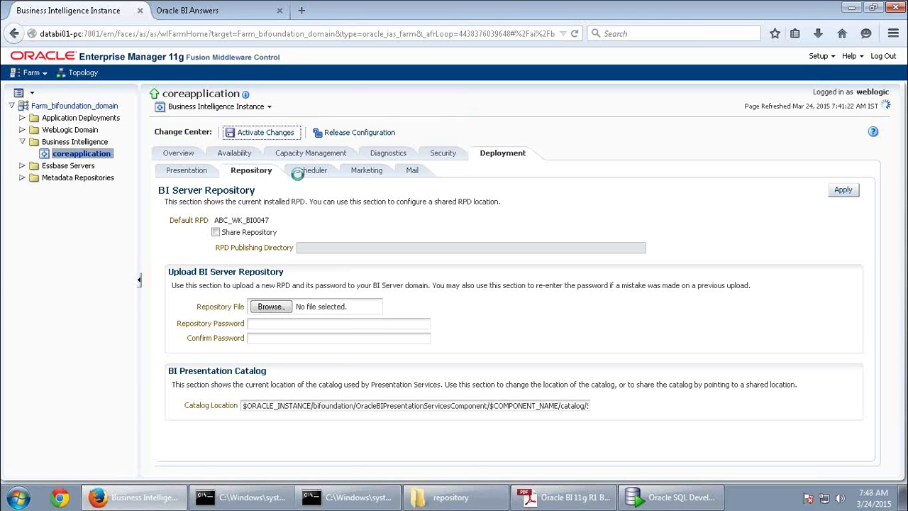
left_click(235, 152)
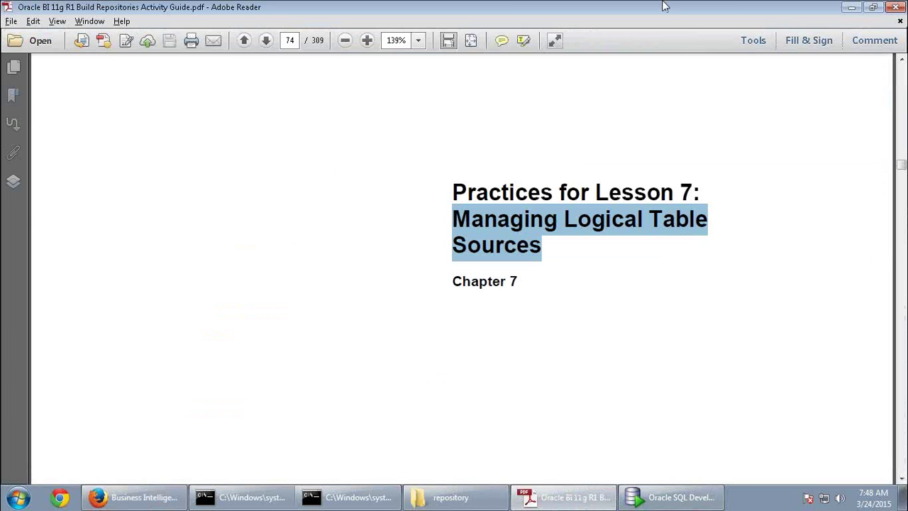
Leave the remote session and close the untitled Notepad notes without saving
left_click(596, 12)
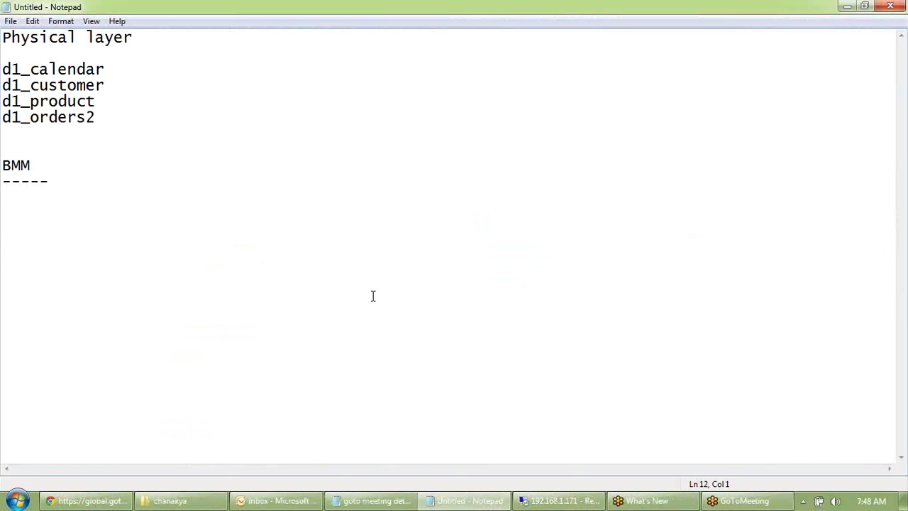
left_click(847, 7)
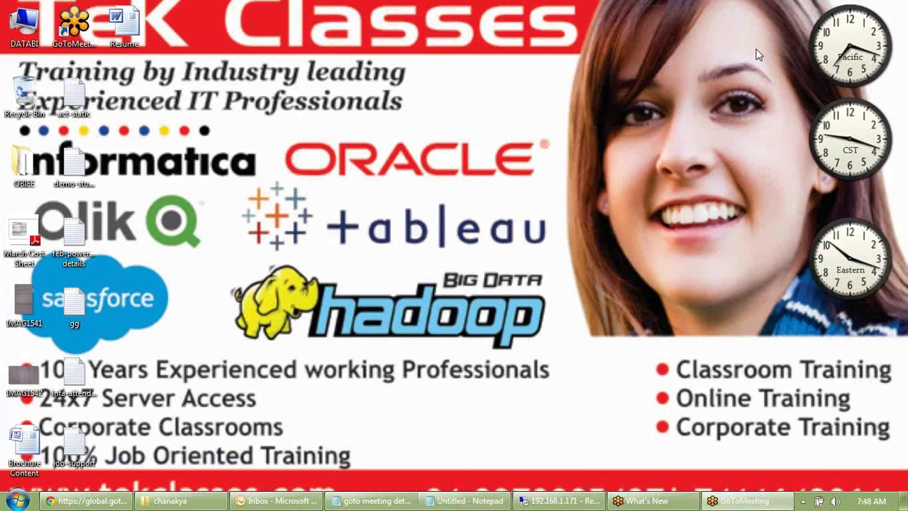
left_click(464, 500)
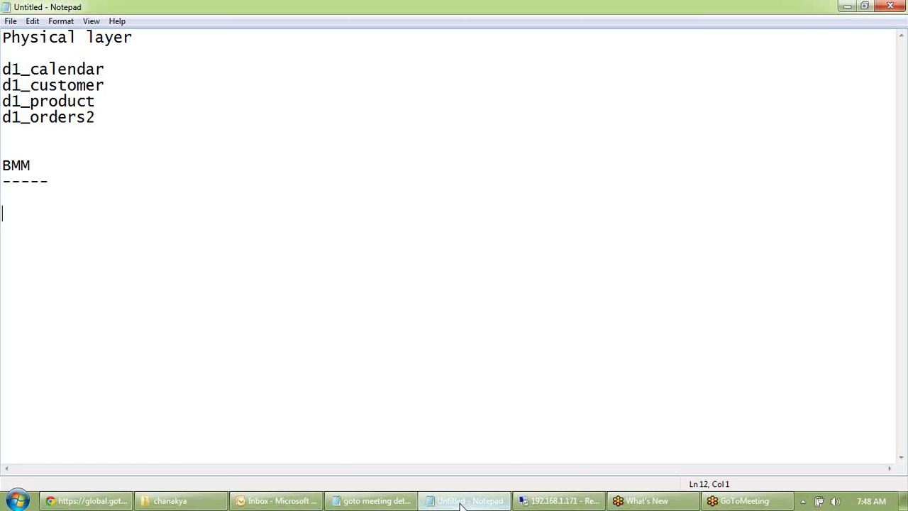
left_click(891, 6)
left_click(481, 260)
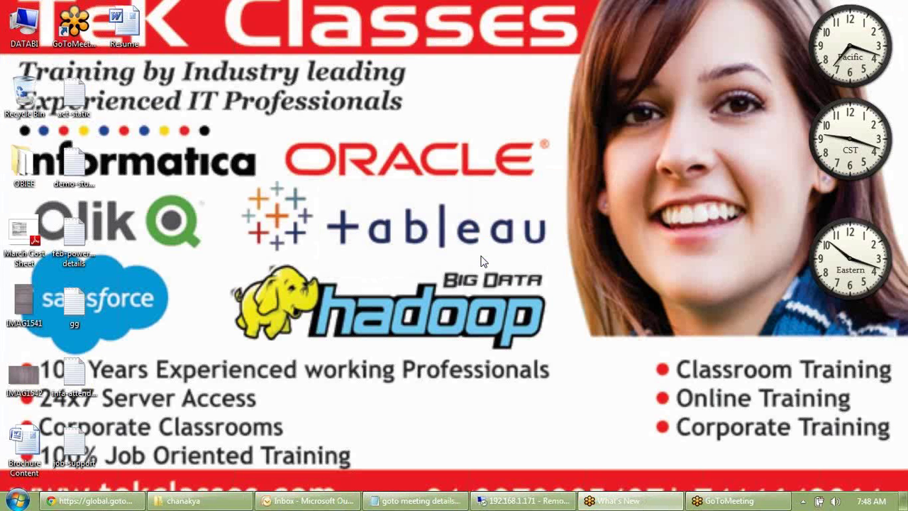